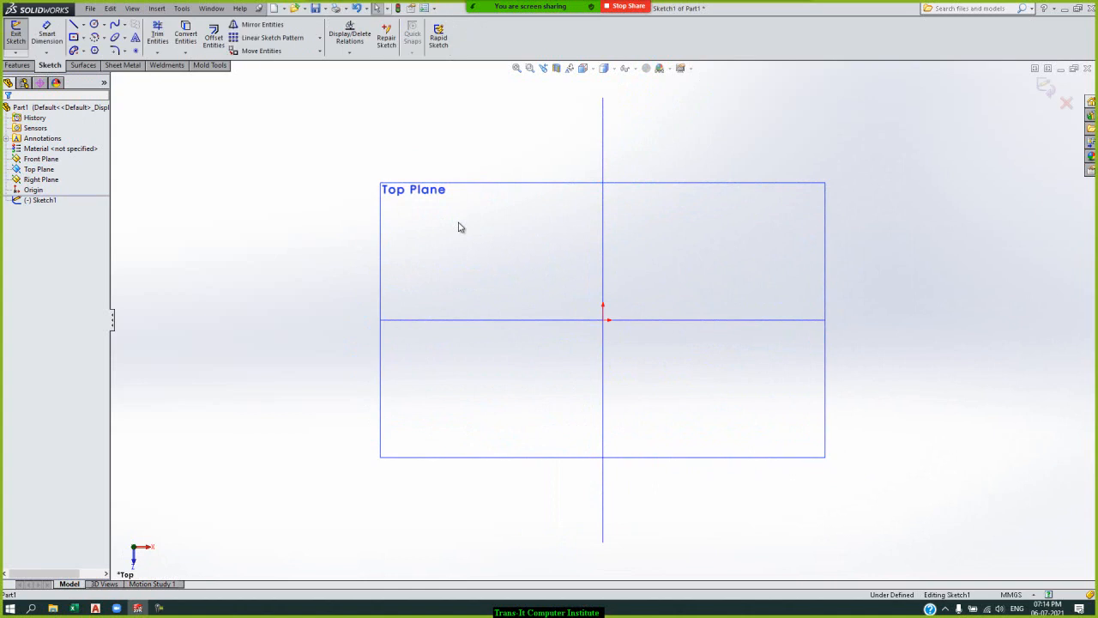
Sketch a centre rectangle about 124 by 60 mm on the origin and make it a 1.20 mm thick base flange.
left_click(72, 37)
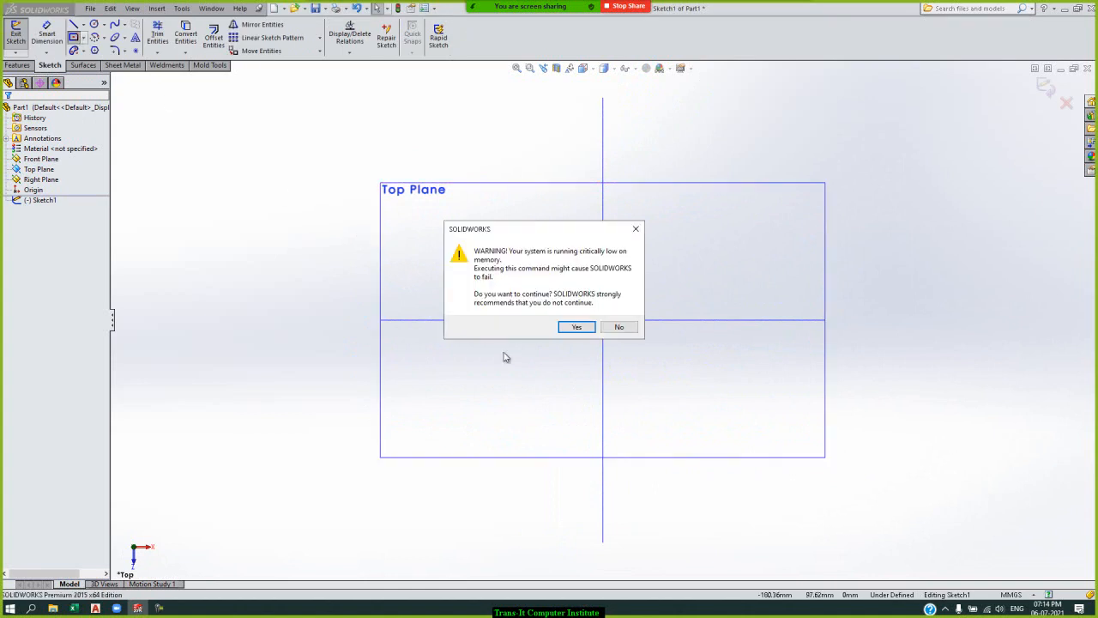
left_click(573, 327)
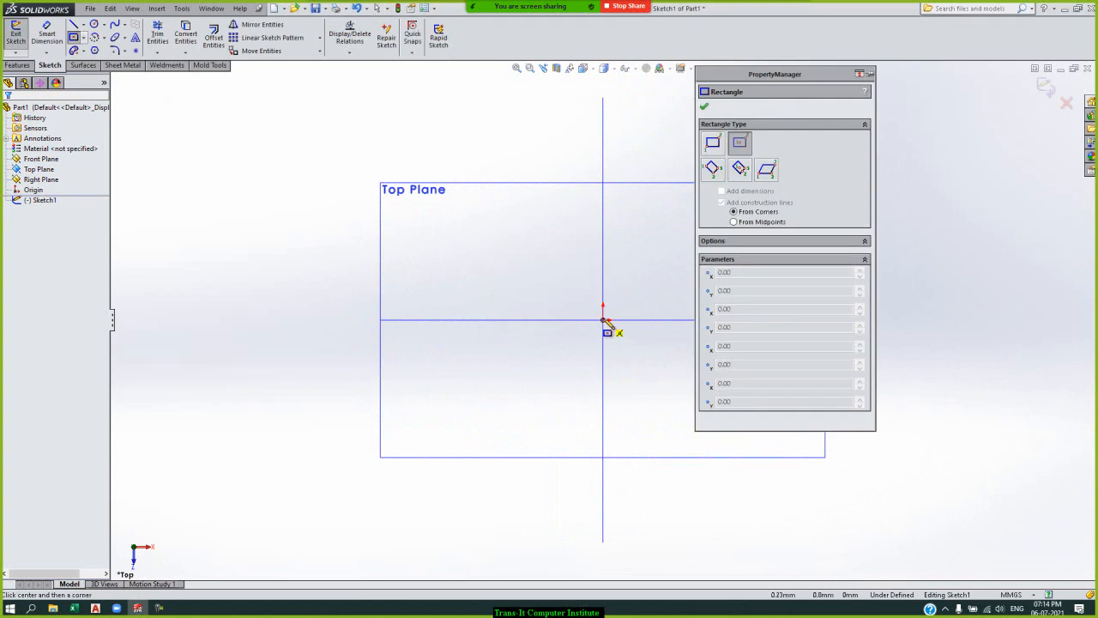
left_click(603, 321)
left_click(448, 395)
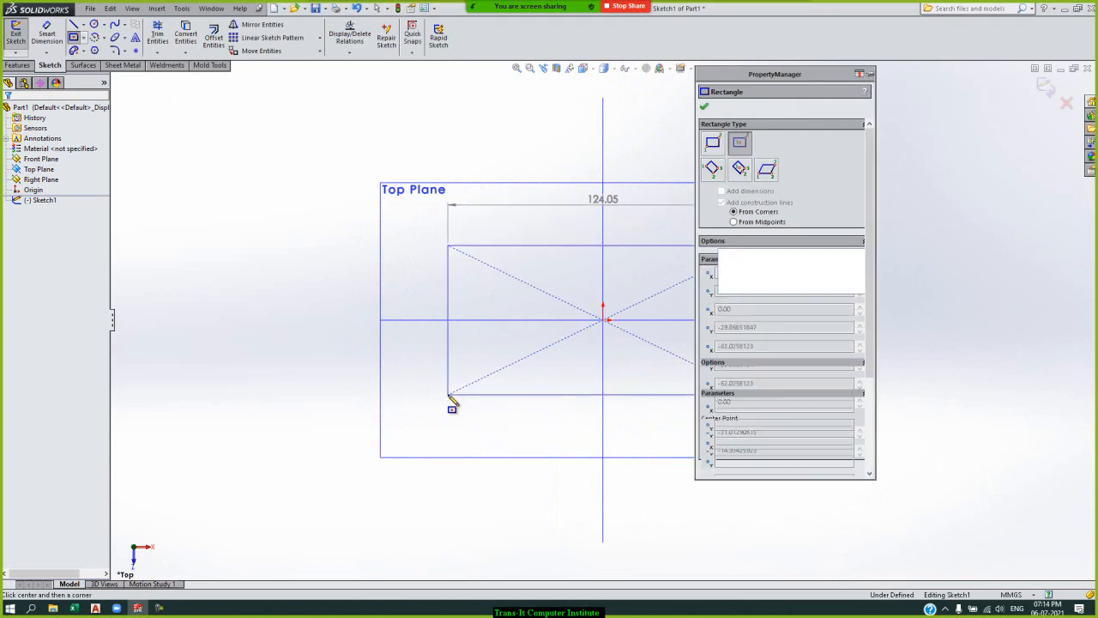
left_click(704, 108)
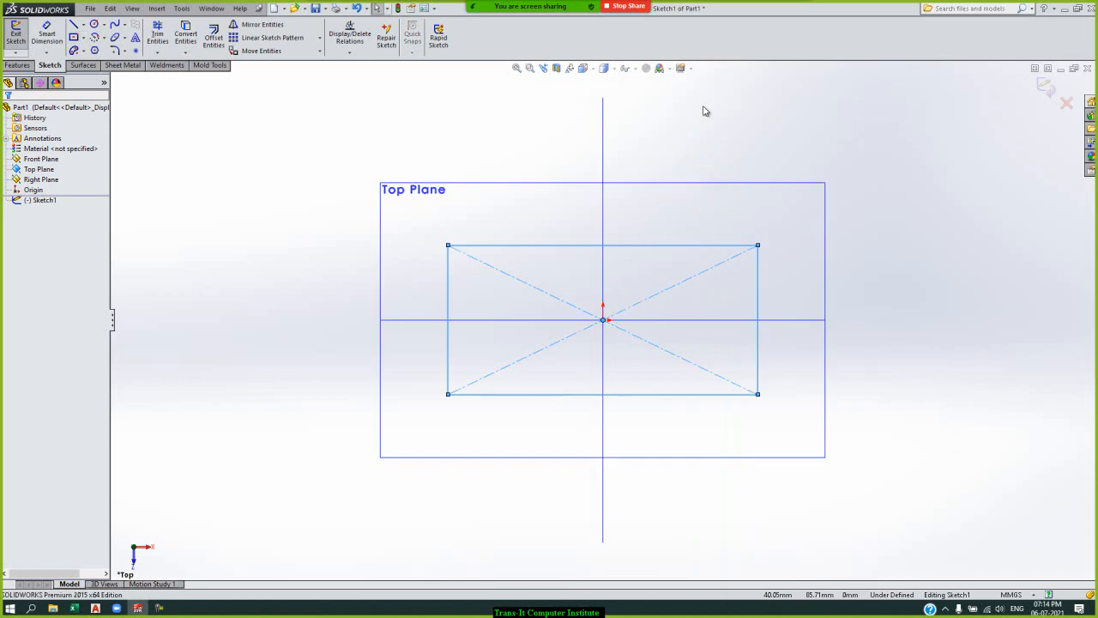
left_click(1048, 90)
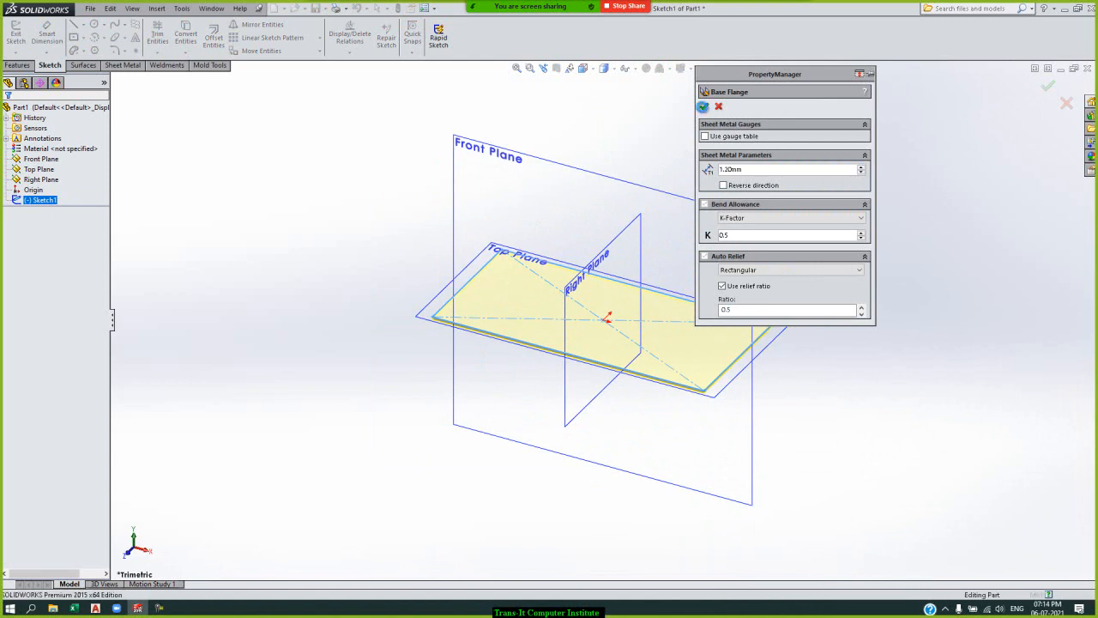
left_click(704, 107)
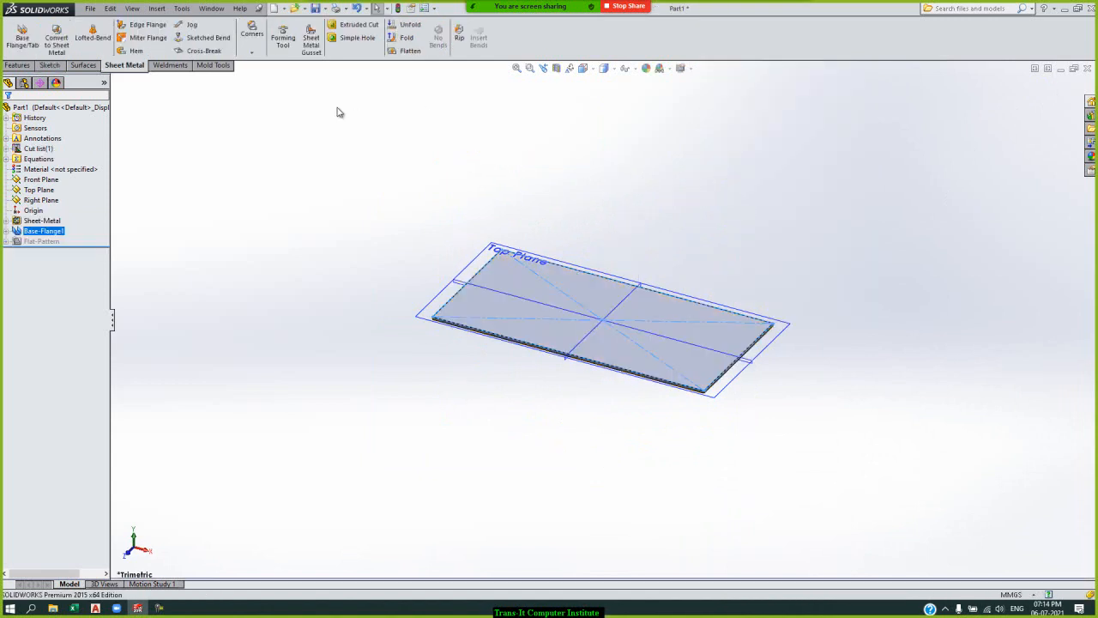
left_click(258, 52)
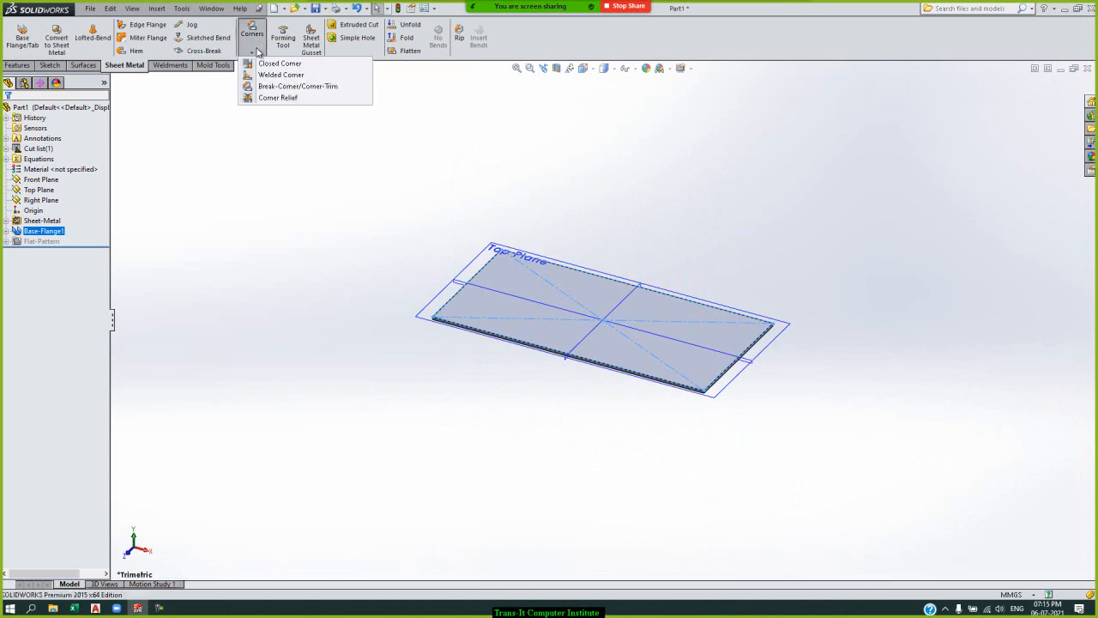
left_click(272, 129)
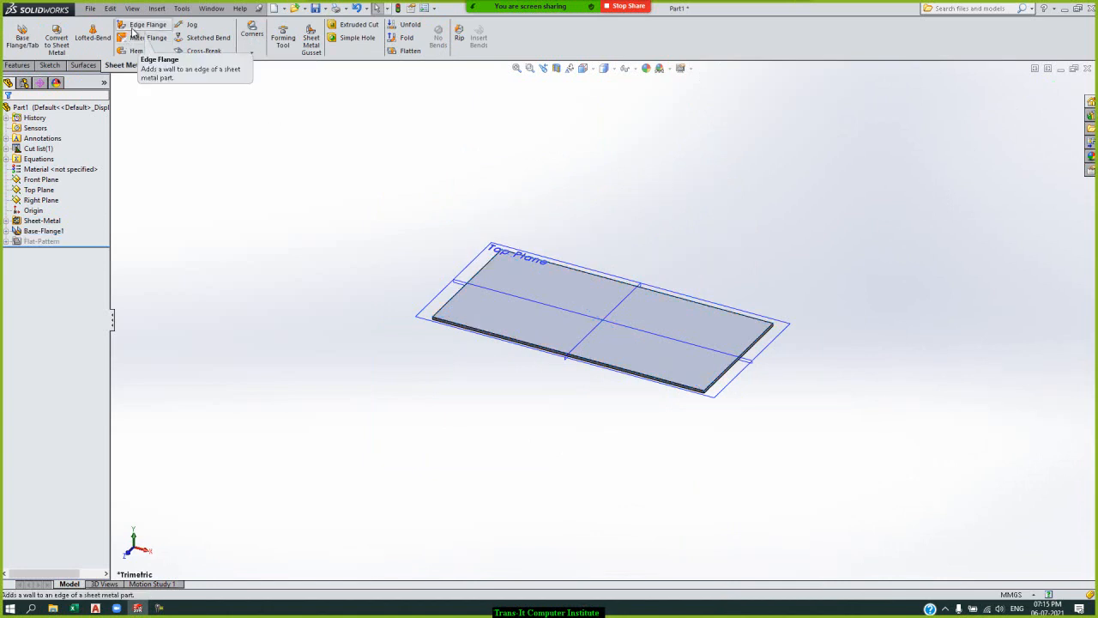
Add 90-degree edge flanges about 51.6 mm long along the base's two long edges and the short edge joining them.
left_click(133, 30)
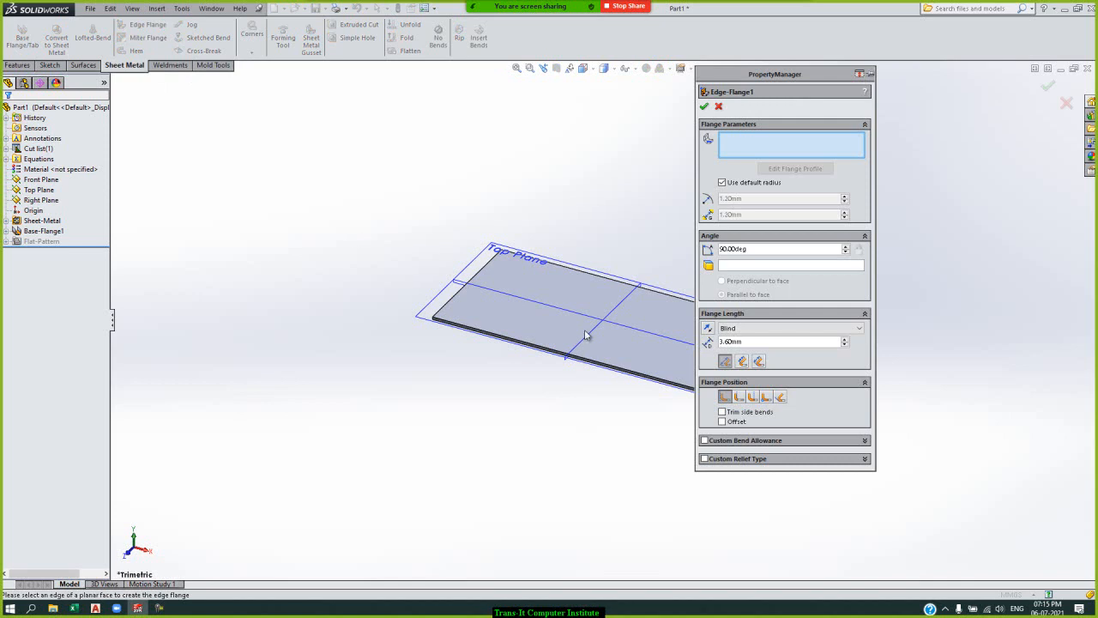
left_click(610, 279)
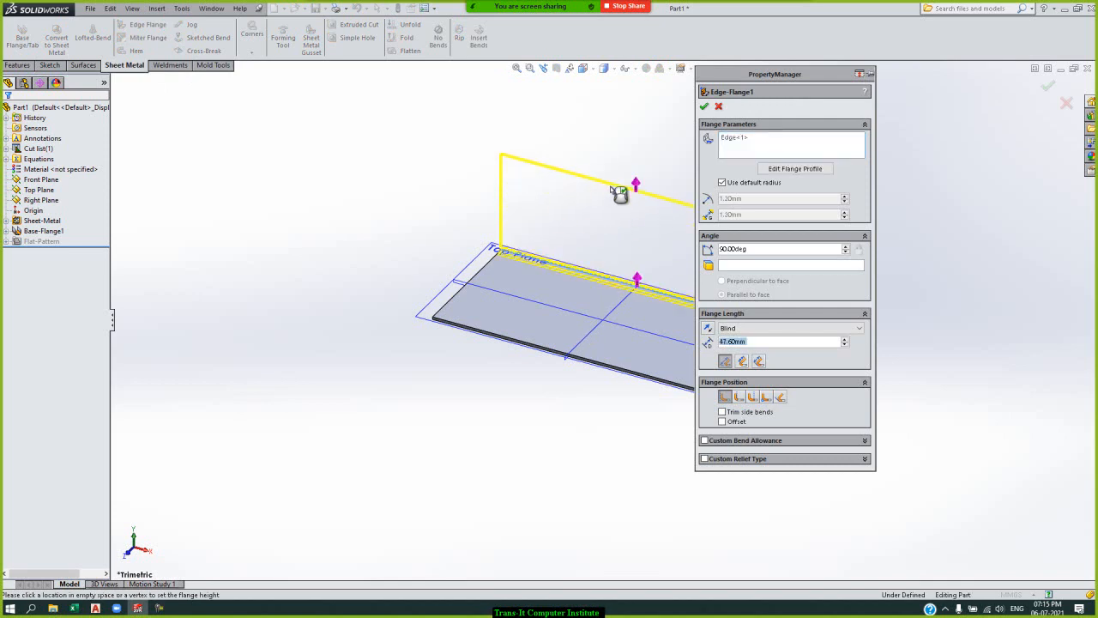
left_click(610, 180)
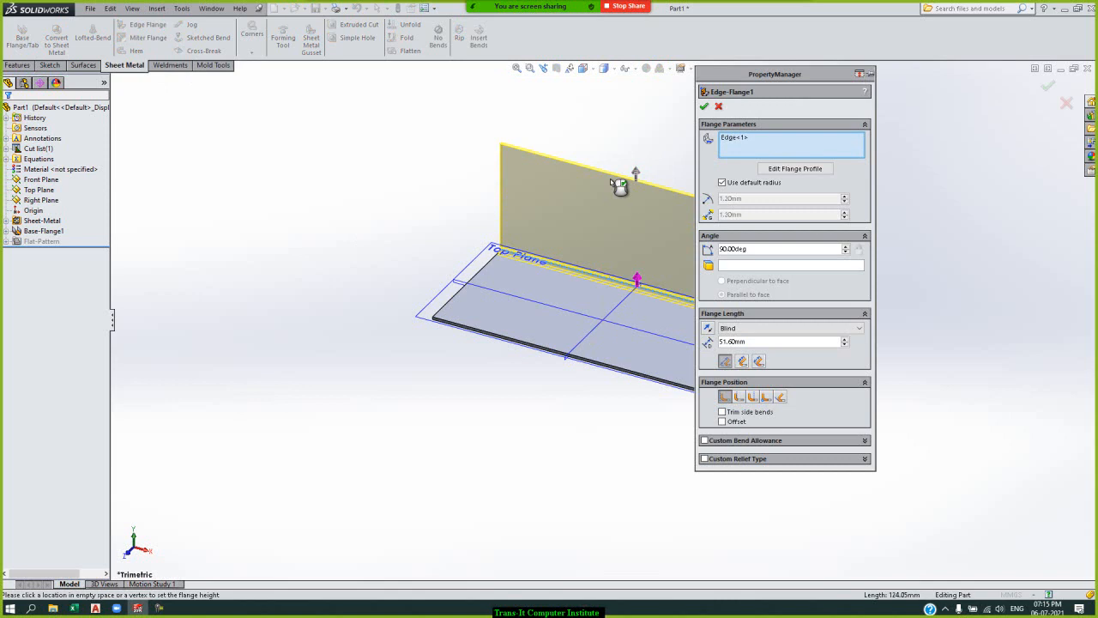
left_click(492, 271)
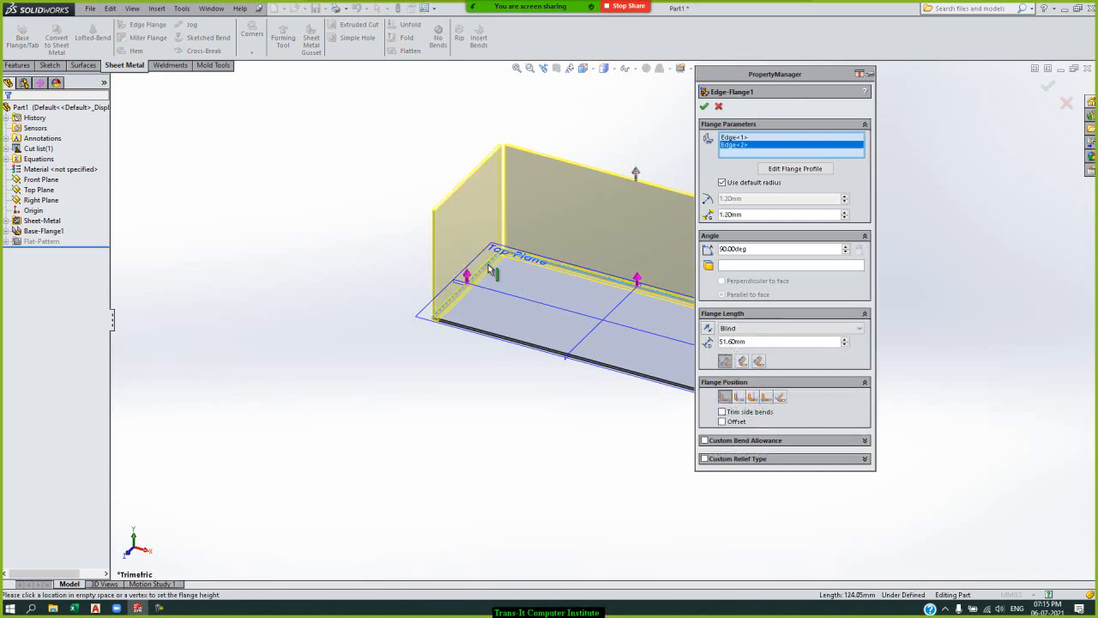
left_click(489, 336)
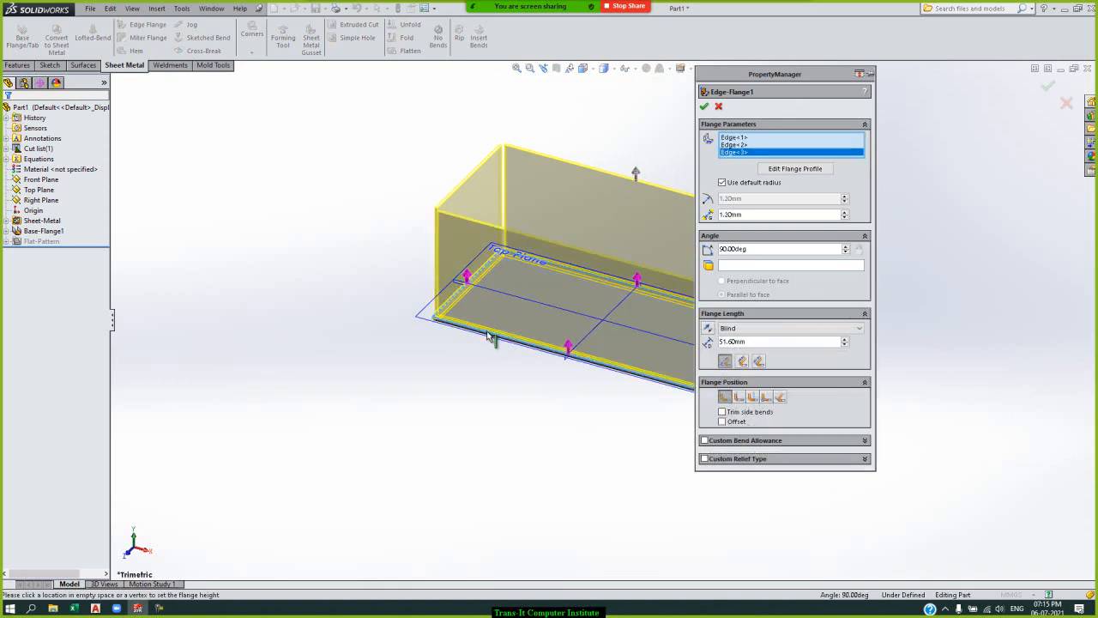
left_click(703, 107)
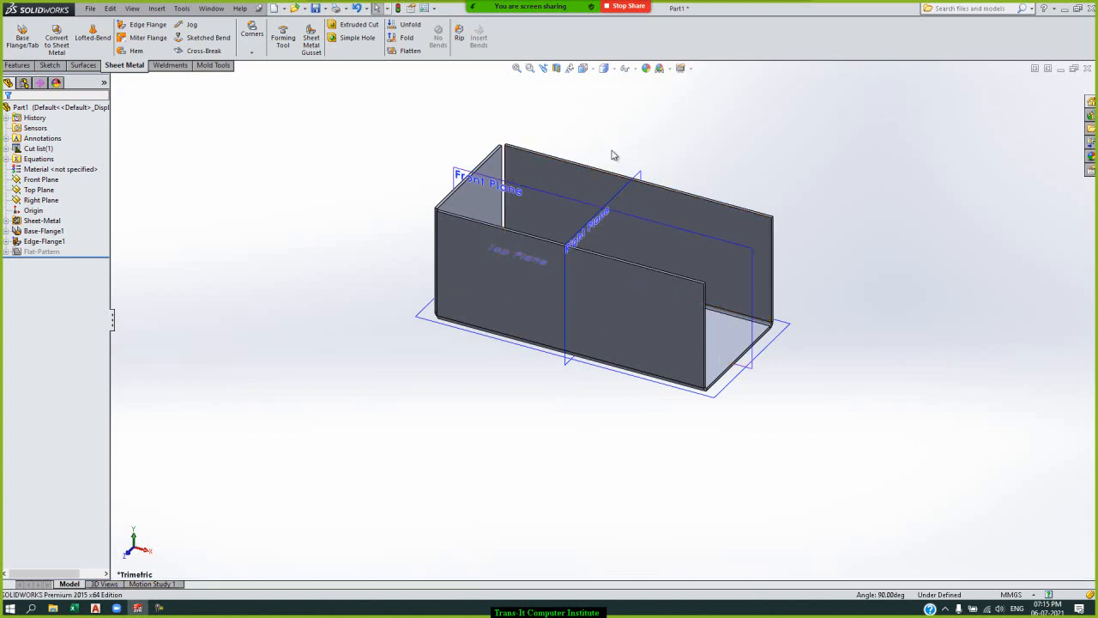
Start a Closed Corner between the rear long flange and the short end flange, selecting the face in their gap to extend.
key("Left")
key("Left")
key("Left")
key("Left")
key("Left")
key("Left")
key("Left")
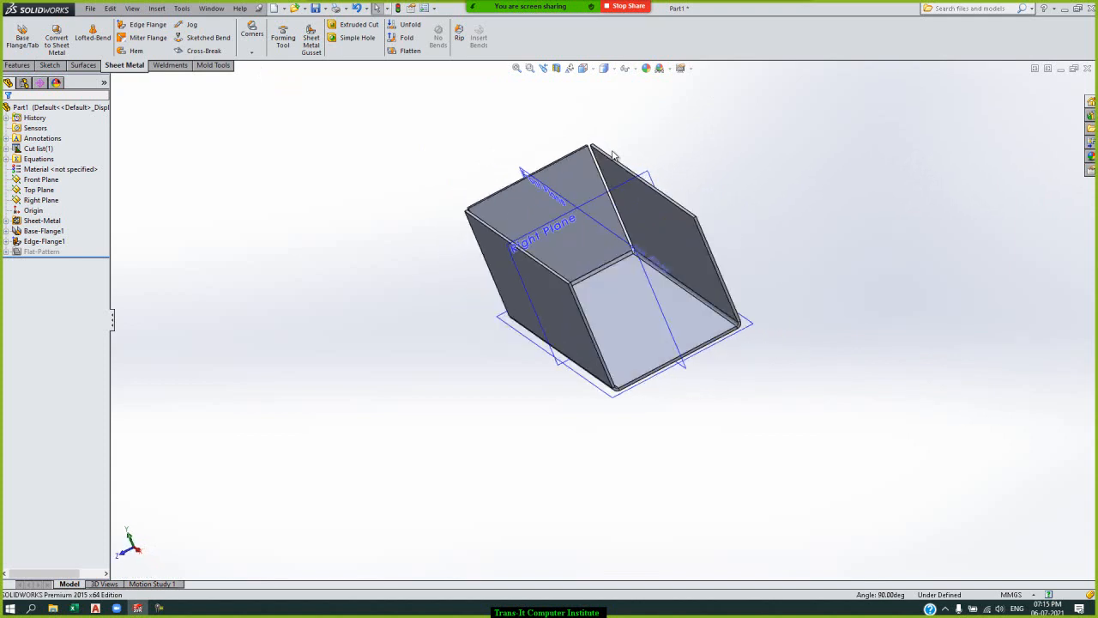
key("Left")
key("Left")
key("Left")
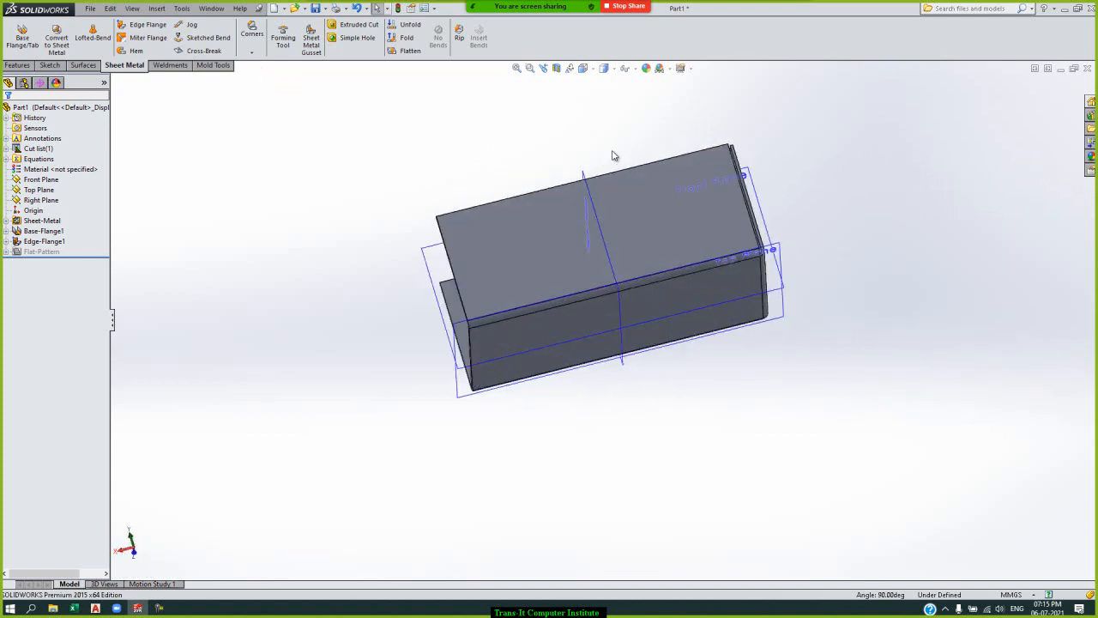
key("Down")
key("Down")
key("Down")
key("Left")
key("Left")
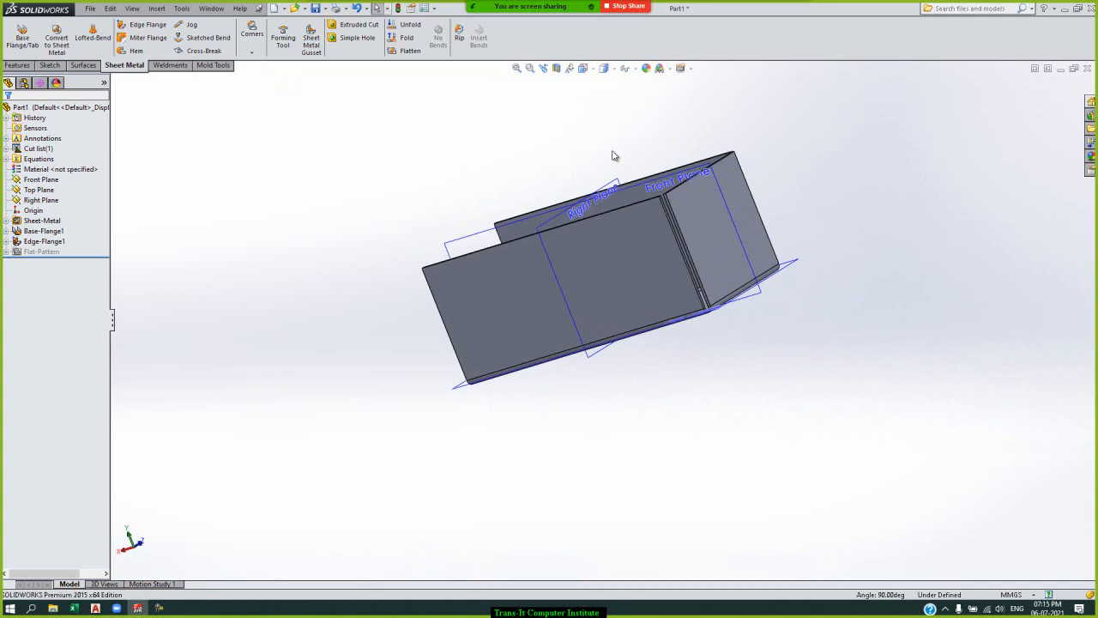
left_click(254, 54)
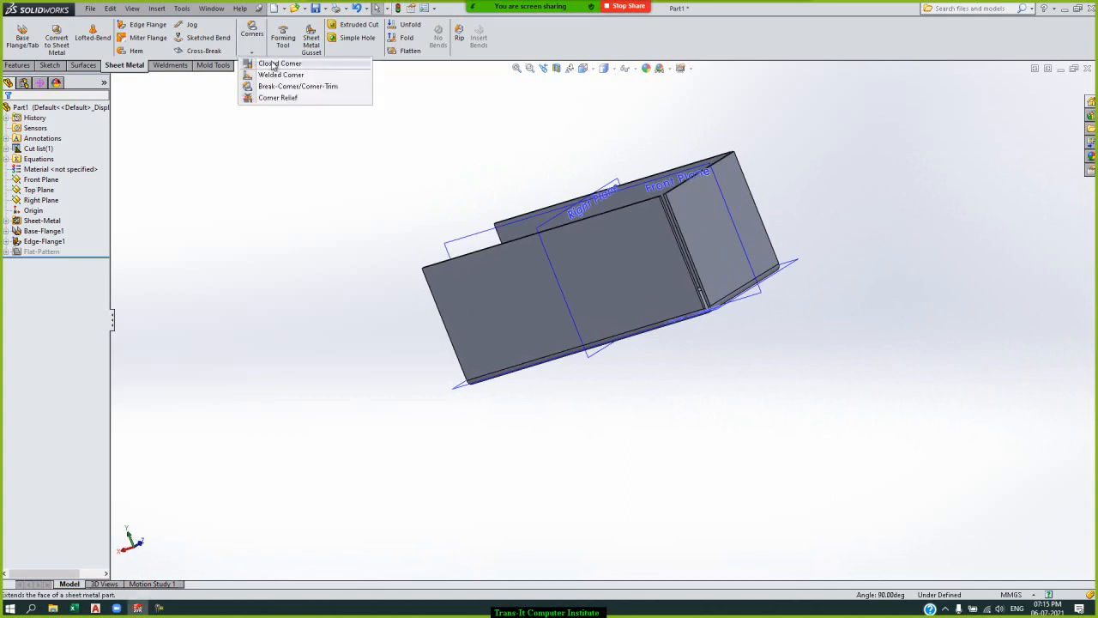
left_click(273, 64)
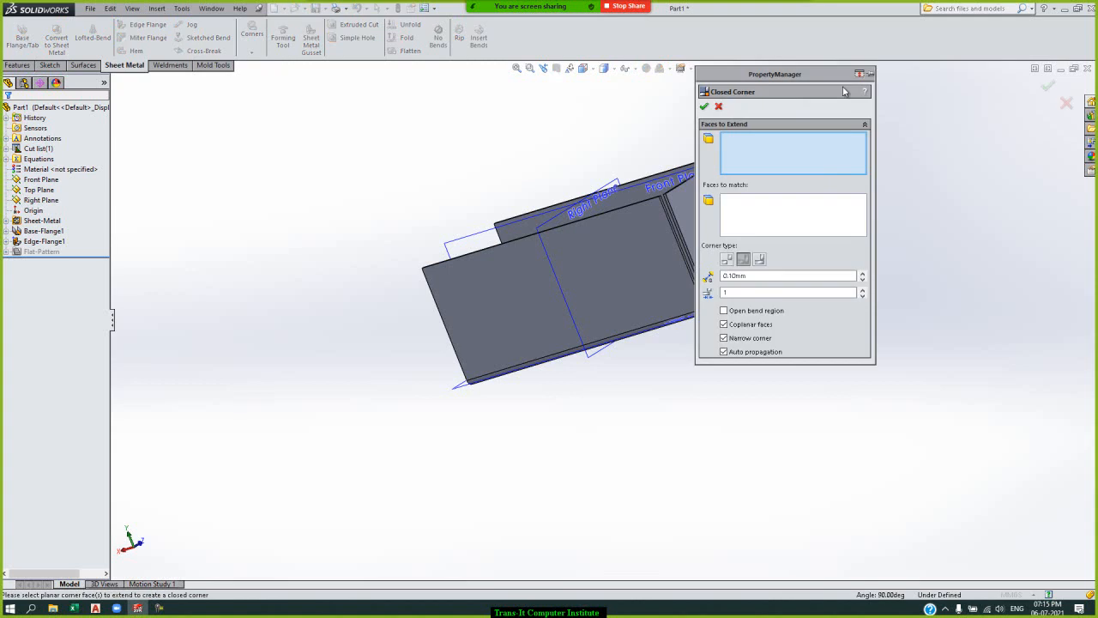
left_click_drag(824, 79, 474, 197)
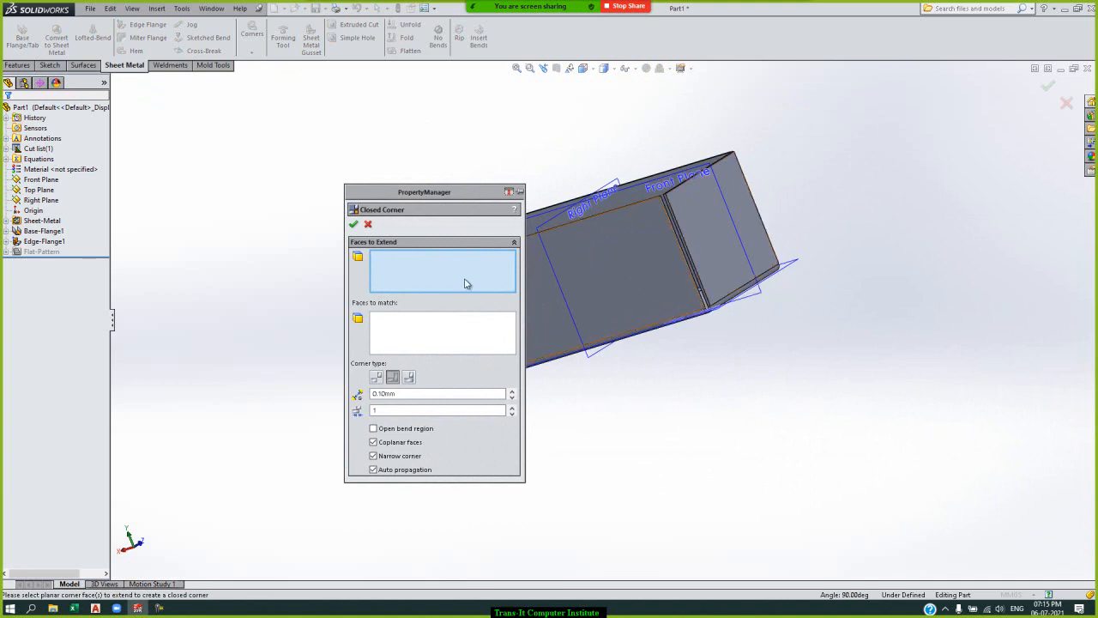
left_click(690, 253)
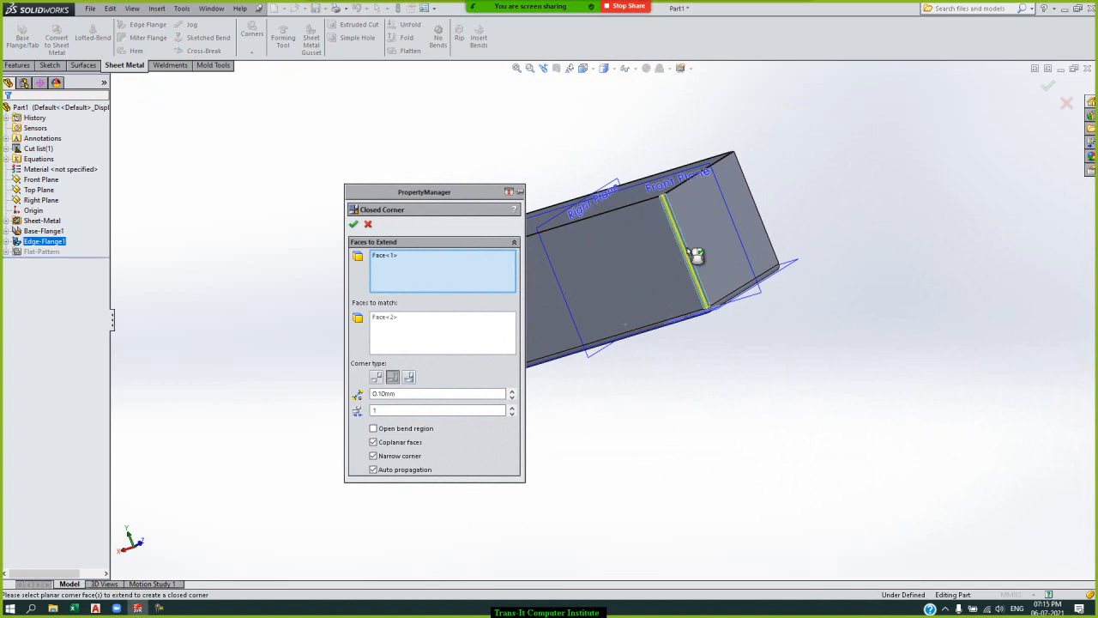
Compare the Butt, Overlap and Underlap corner types at the selected gap, leaving Underlap selected.
left_click(530, 70)
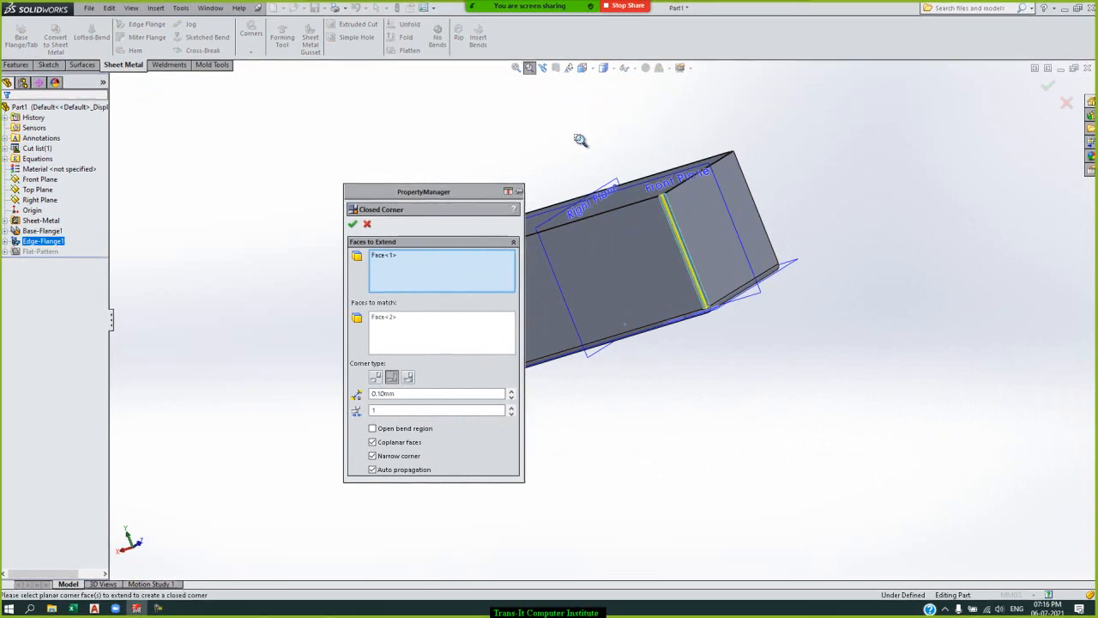
left_click_drag(372, 58, 559, 300)
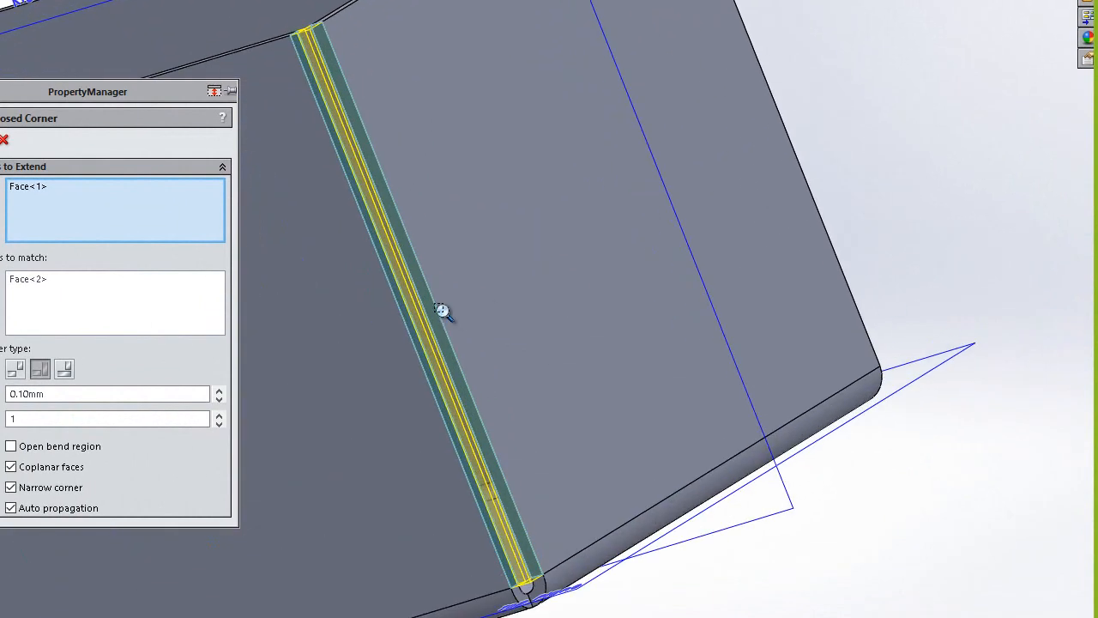
key("Down")
key("Down")
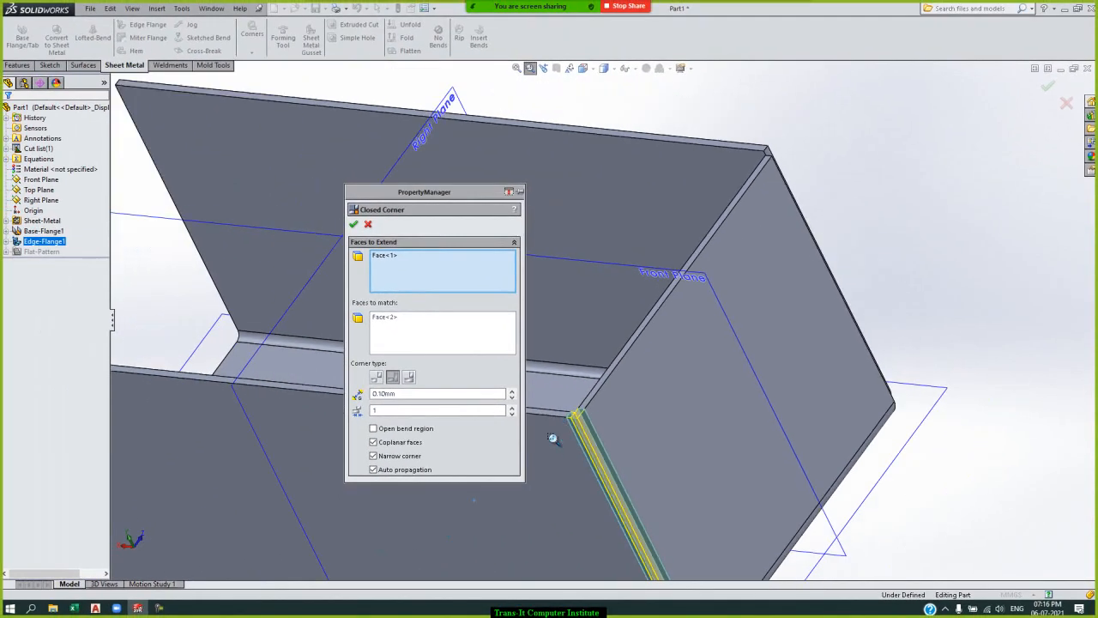
scroll(554, 447, "up", 1)
scroll(561, 429, "down", 5)
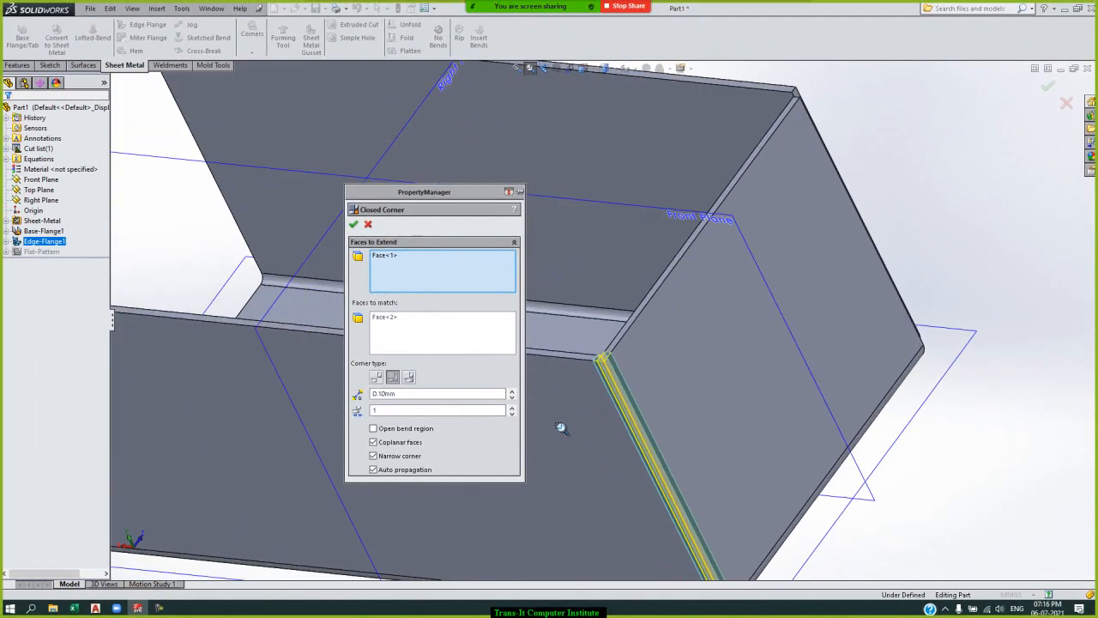
scroll(686, 309, "down", 2)
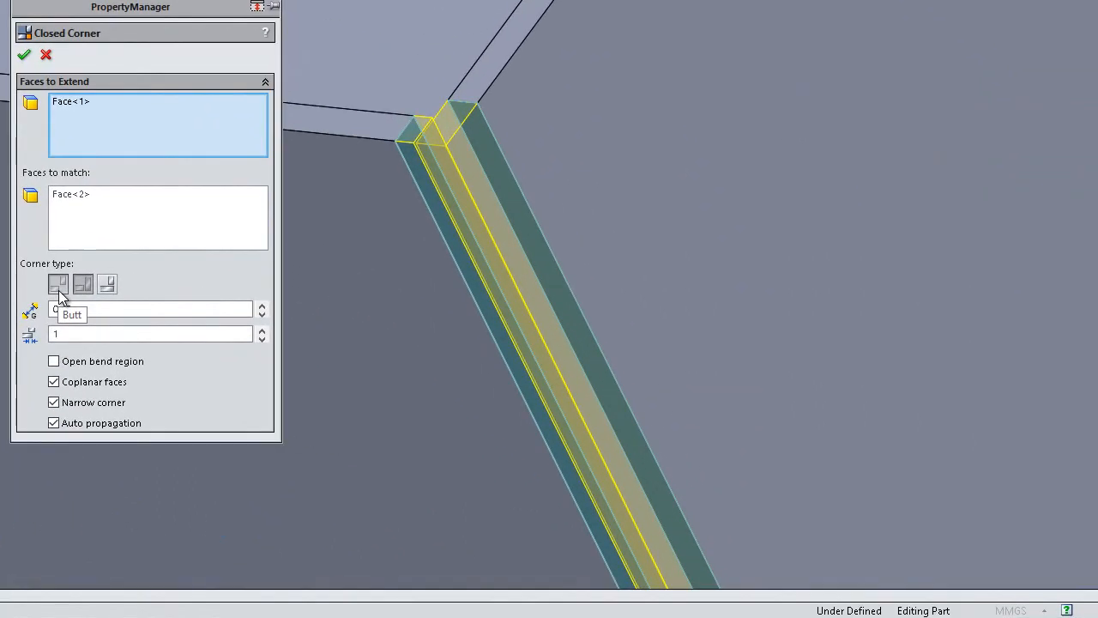
left_click(376, 381)
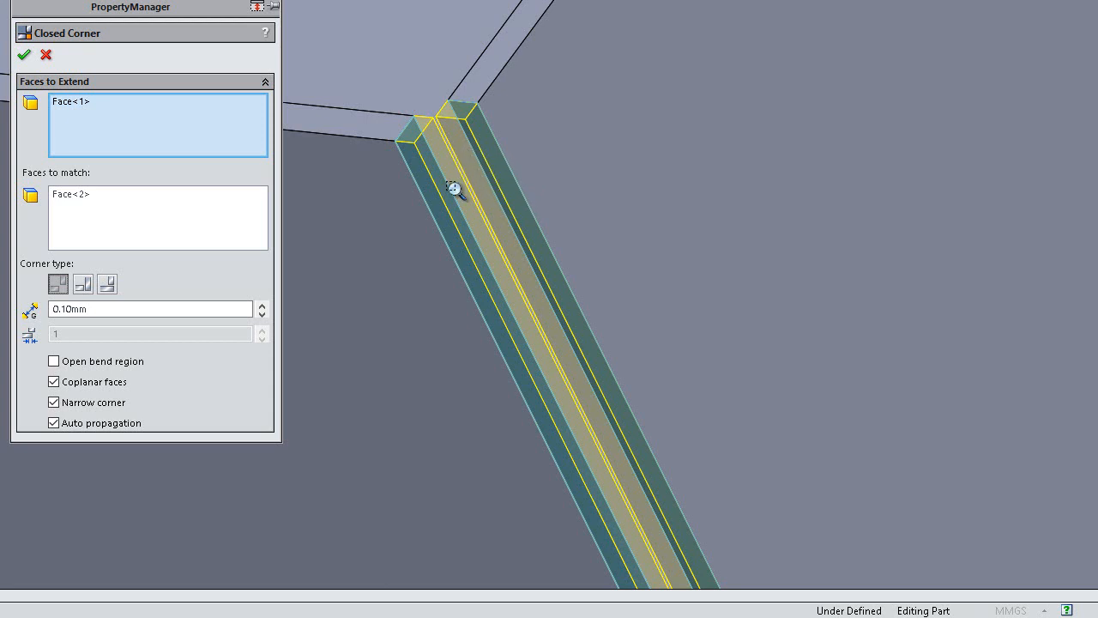
left_click(83, 284)
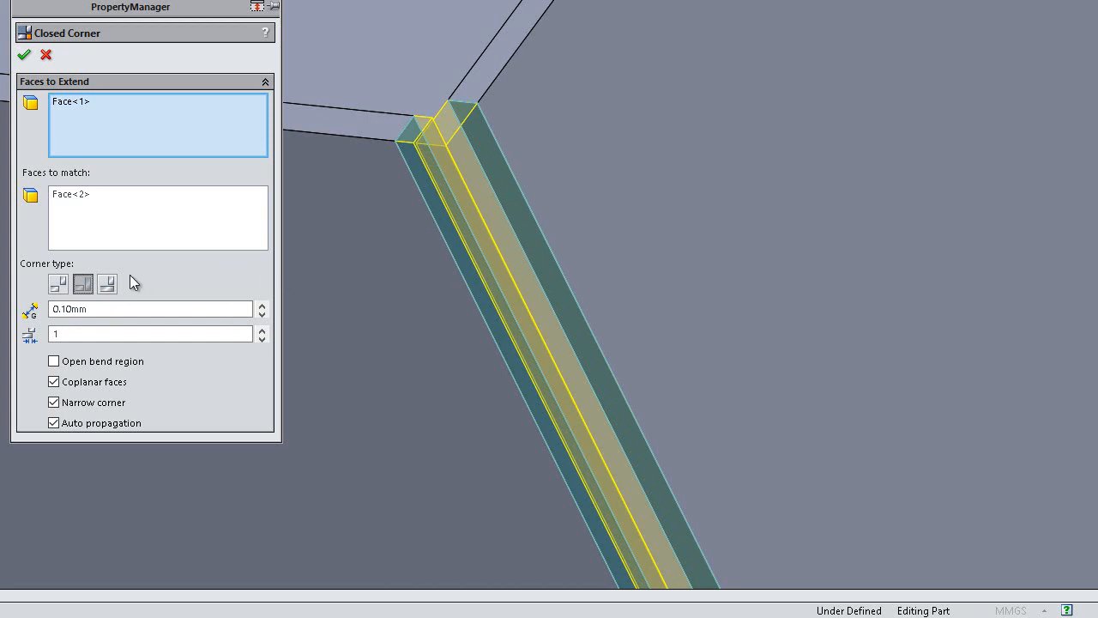
left_click(107, 290)
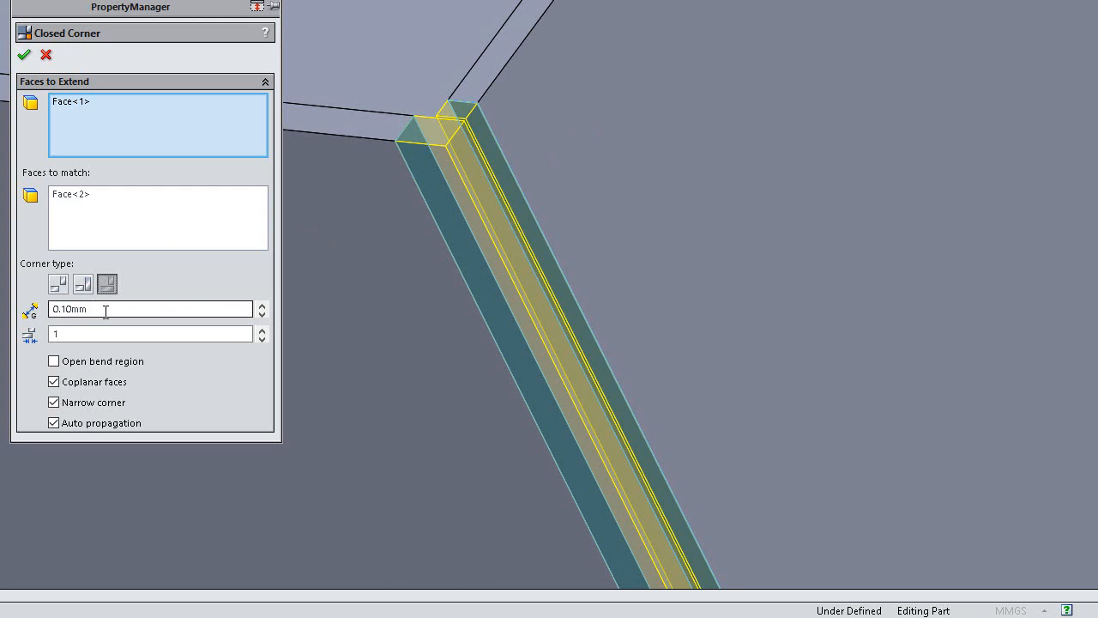
Try gap distances of 2.10 mm and 0 for the closed corner.
left_click(263, 305)
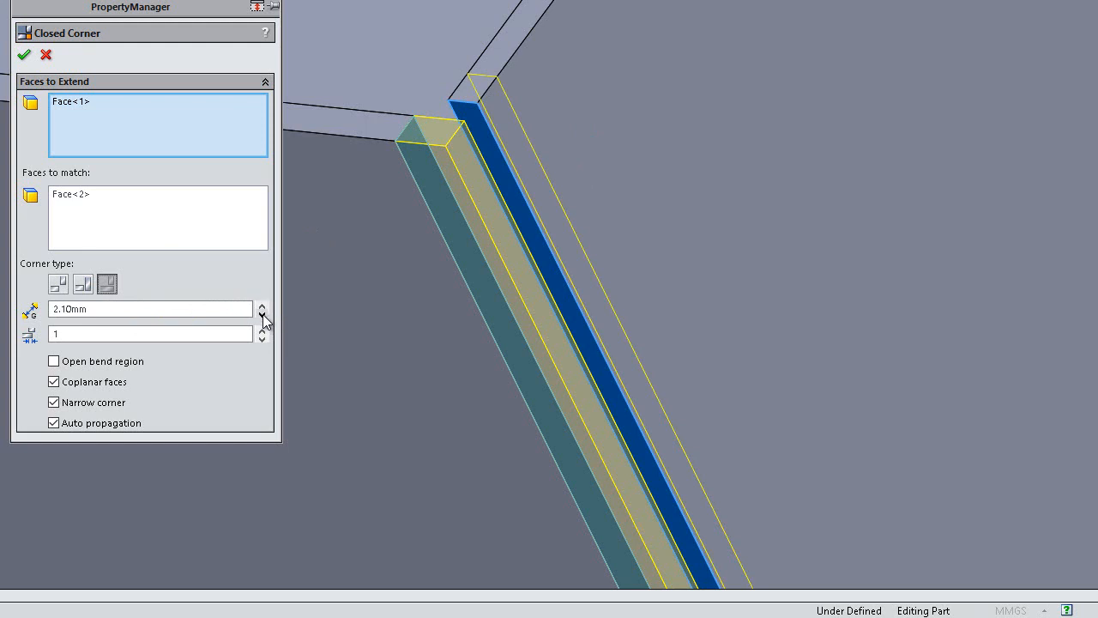
left_click(263, 314)
left_click(263, 314)
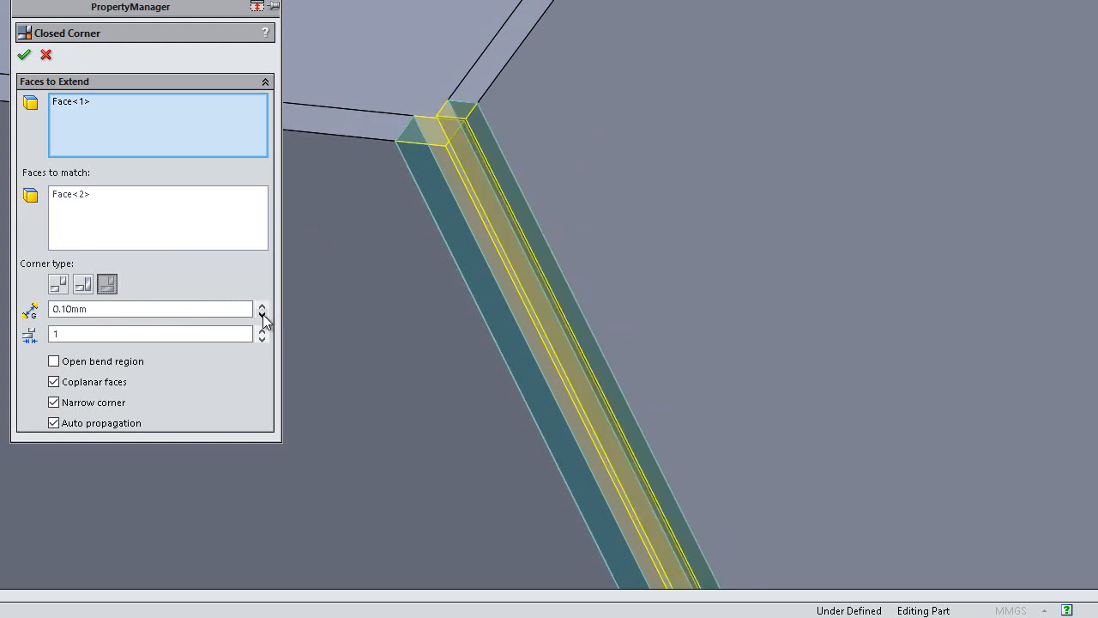
double_click(129, 308)
type("0000")
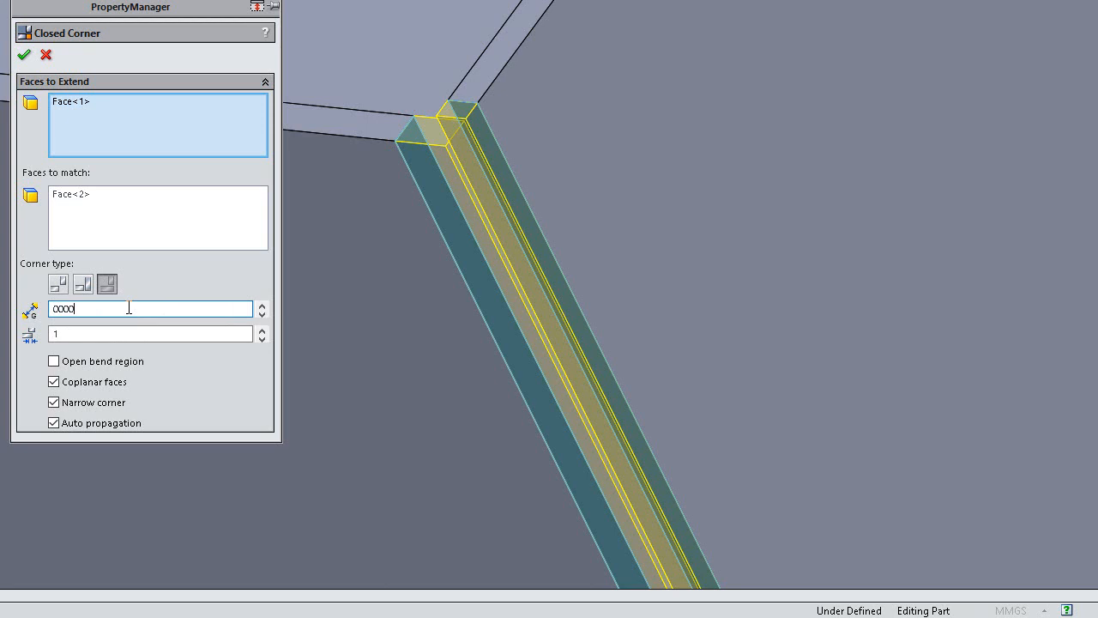
key("Return")
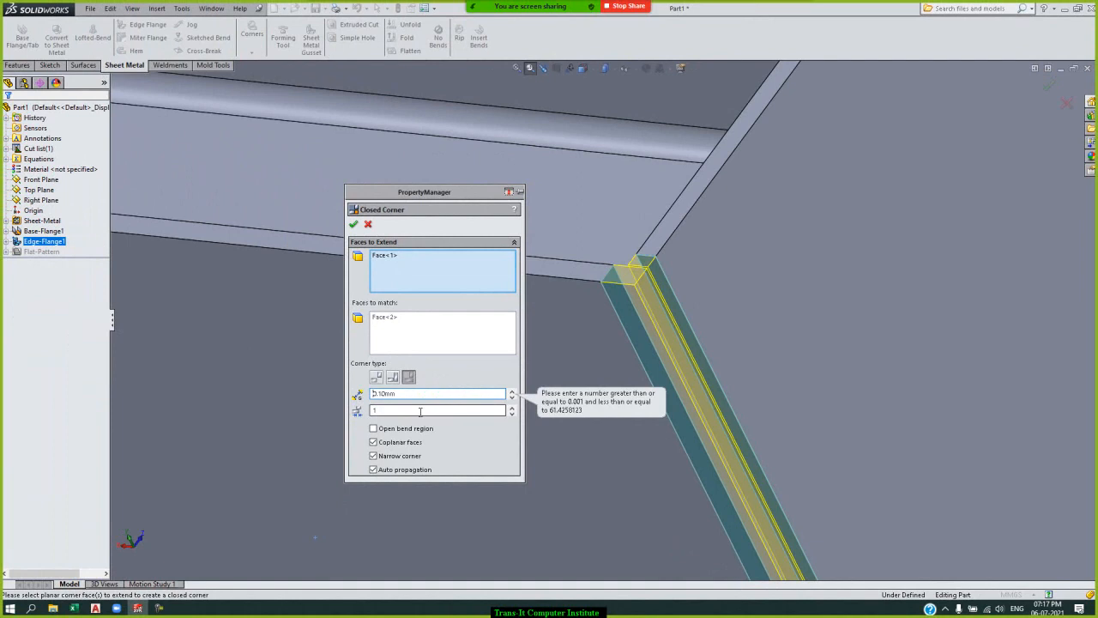
Lower the closed corner's overlap/underlap ratio to 0.
left_click(419, 413)
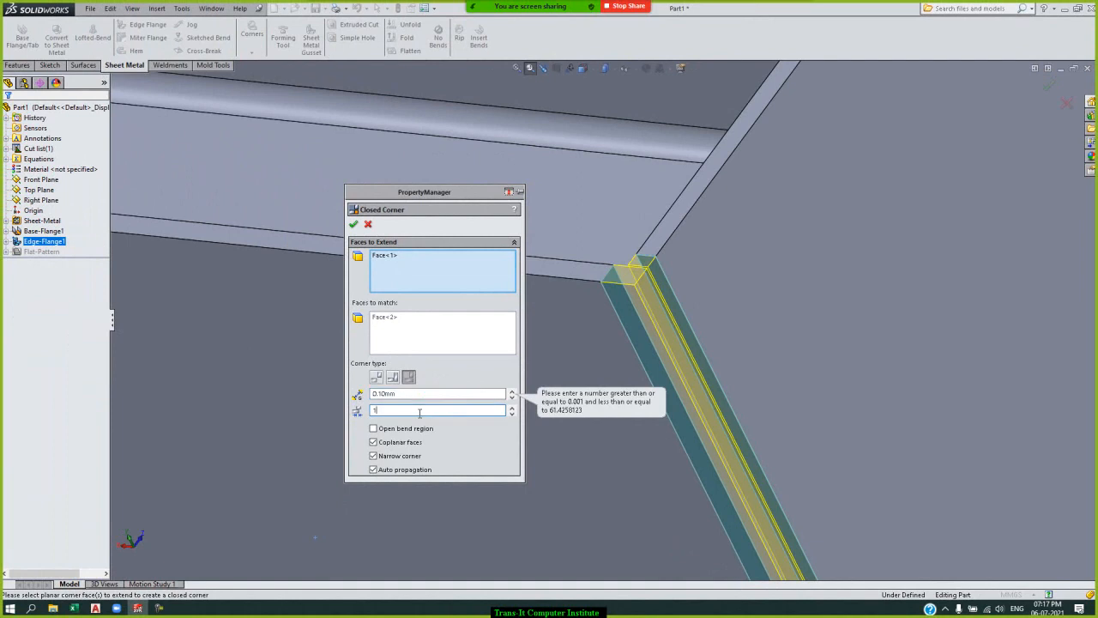
left_click(512, 415)
left_click(512, 415)
left_click(512, 414)
left_click(512, 415)
left_click(512, 414)
left_click(512, 414)
left_click(512, 415)
left_click(512, 415)
left_click(512, 415)
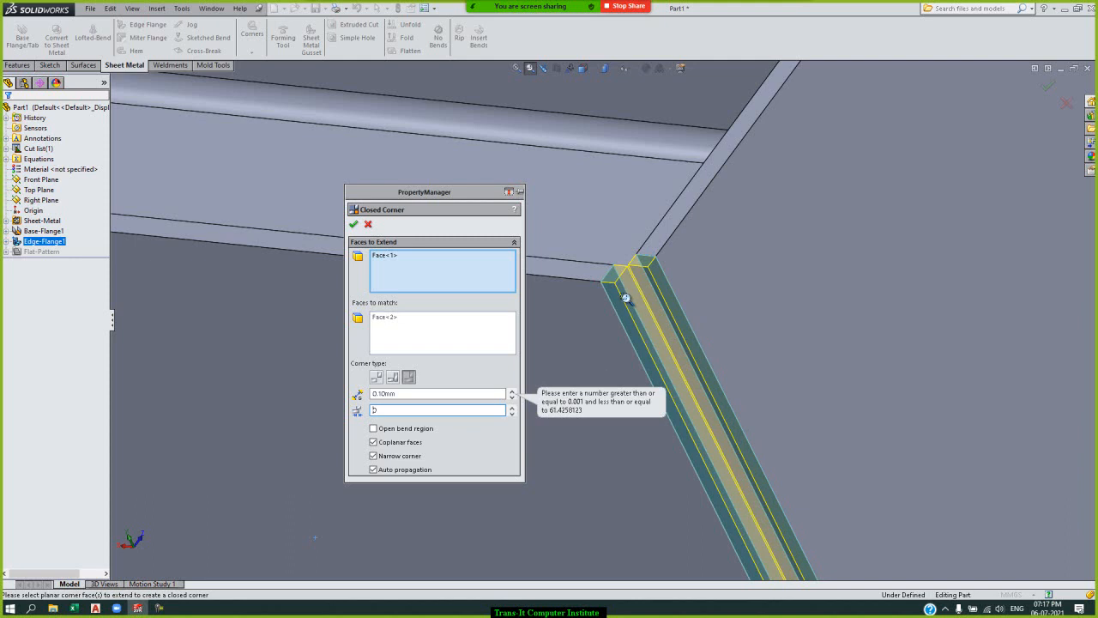
Apply the closed corner between the rear long flange and the short end flange.
left_click(350, 224)
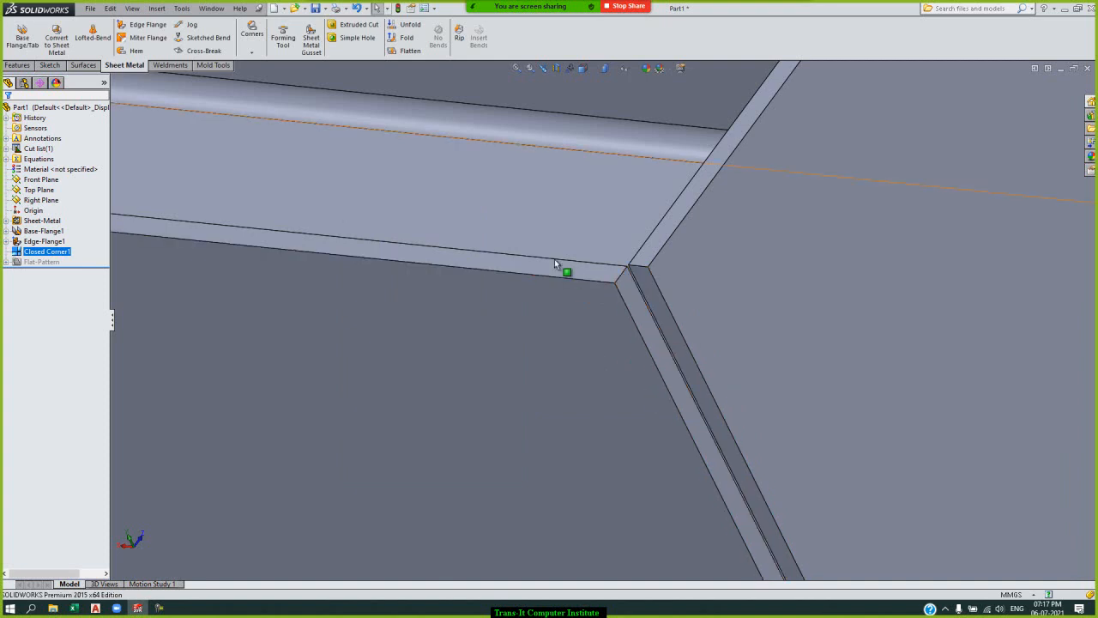
left_click(515, 68)
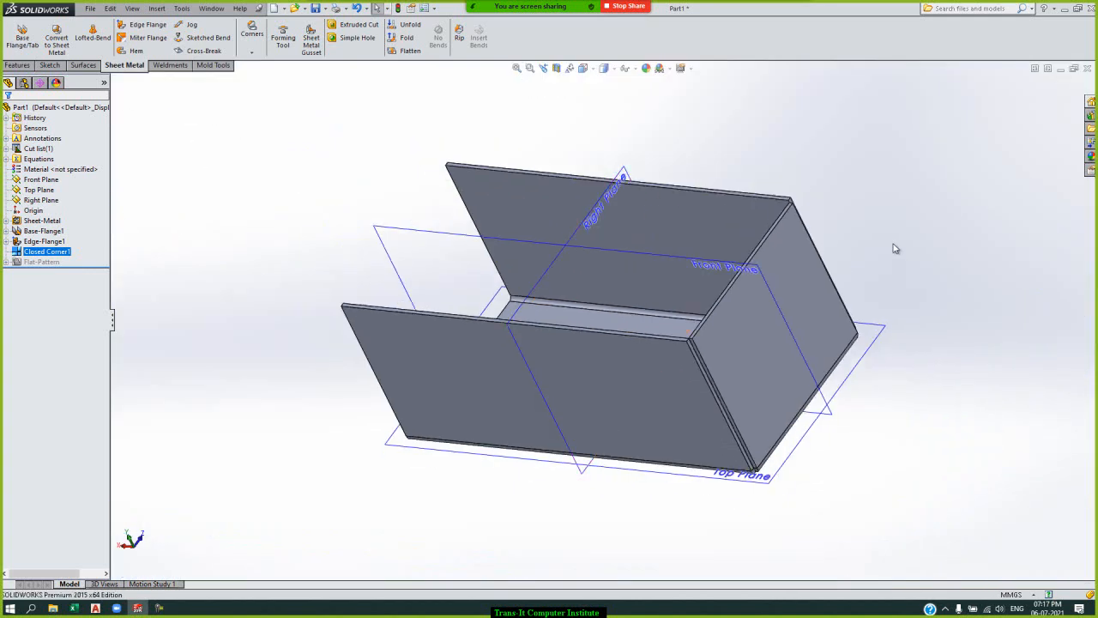
Start a Welded Corner at the remaining open gap beside the short end flange, selecting the long flange's side face.
key("Left")
key("Left")
key("Left")
key("Left")
key("Down")
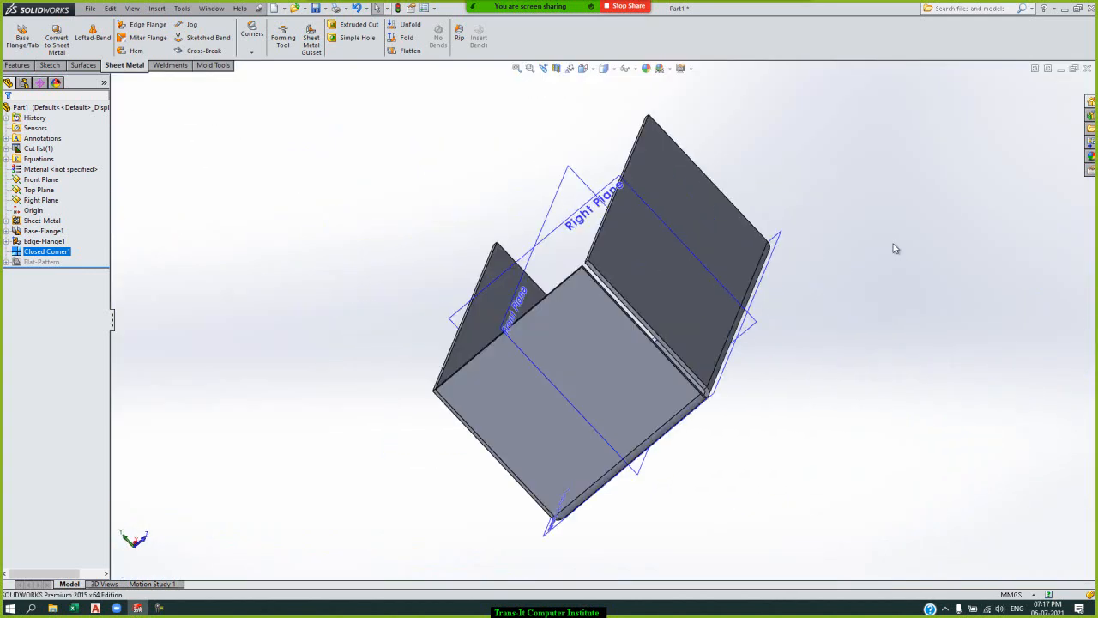
key("Down")
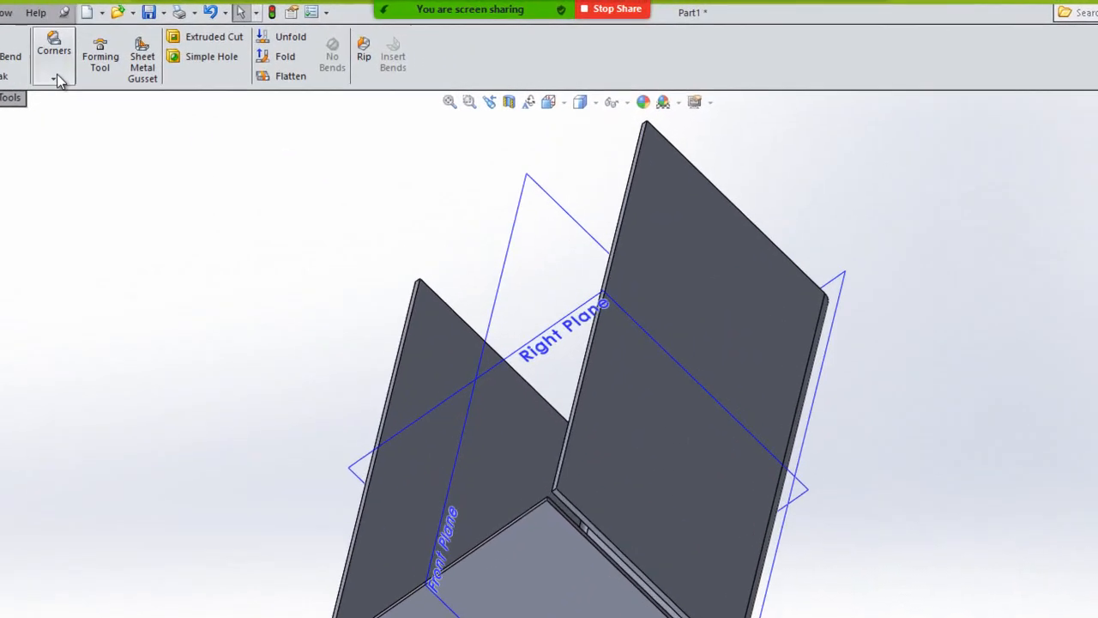
left_click(252, 52)
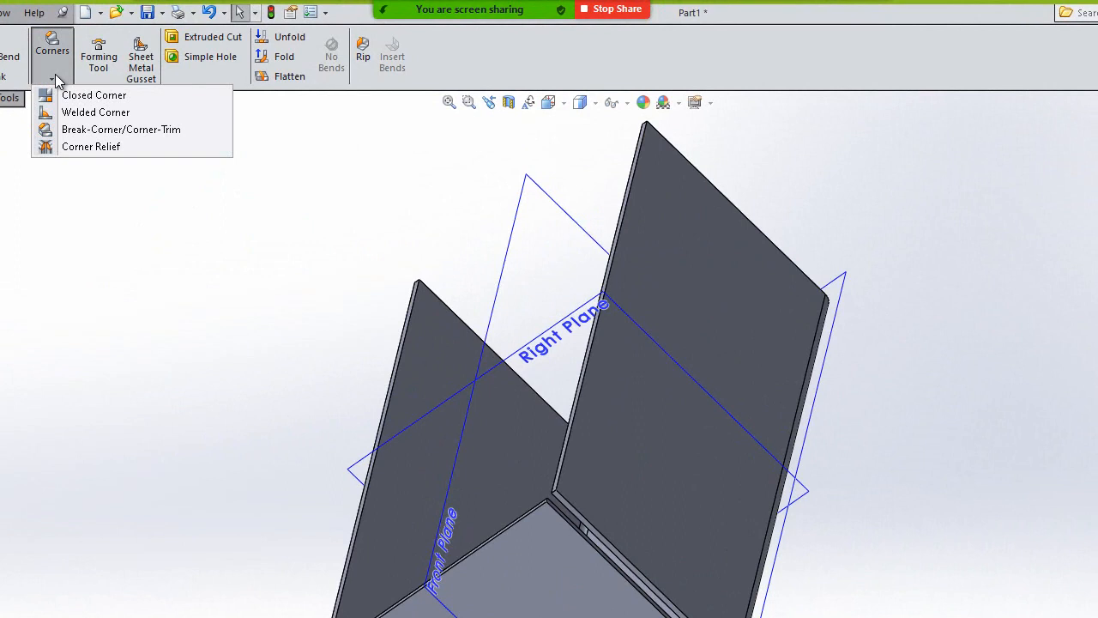
left_click(82, 116)
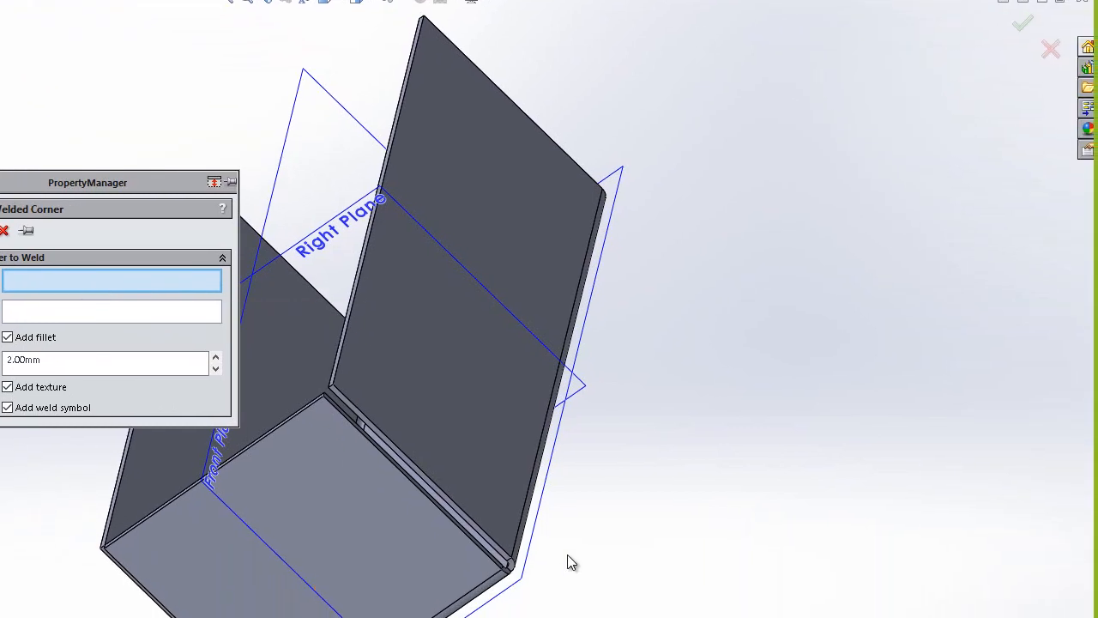
left_click(393, 448)
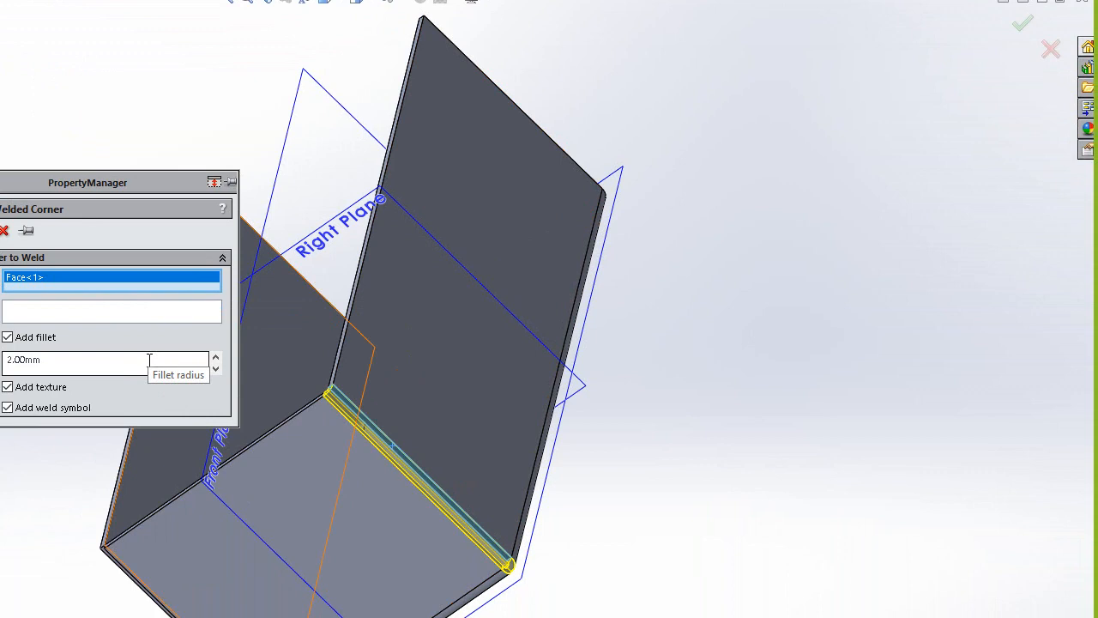
Try a fillet radius of 4 mm for the welded corner, then set it back to 2 mm.
left_click(150, 359)
left_click(149, 360)
double_click(149, 360)
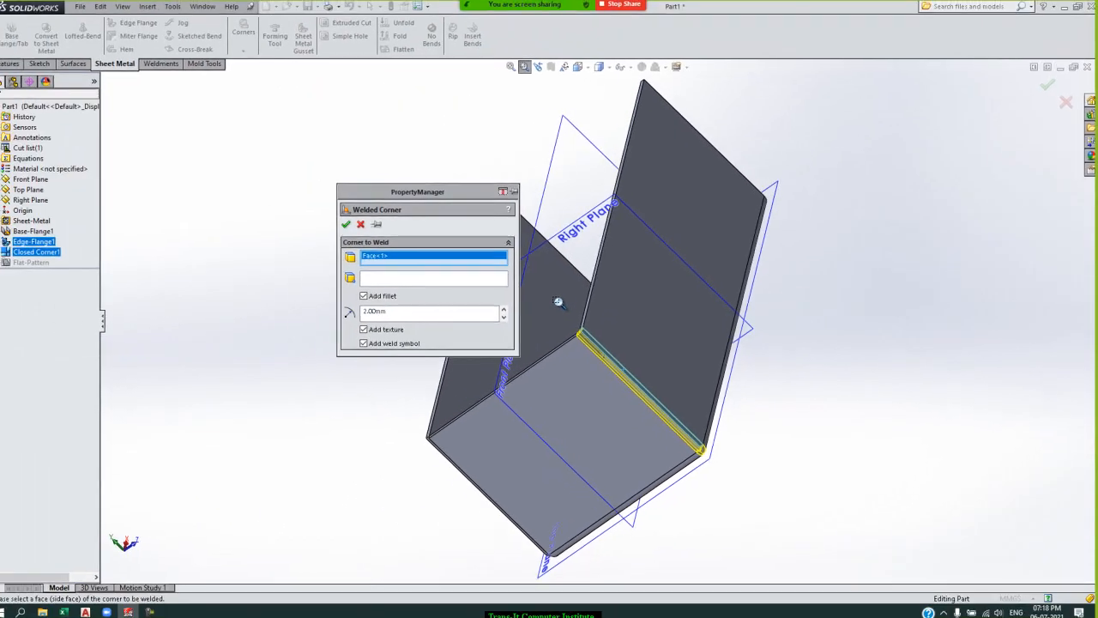
left_click_drag(558, 302, 801, 532)
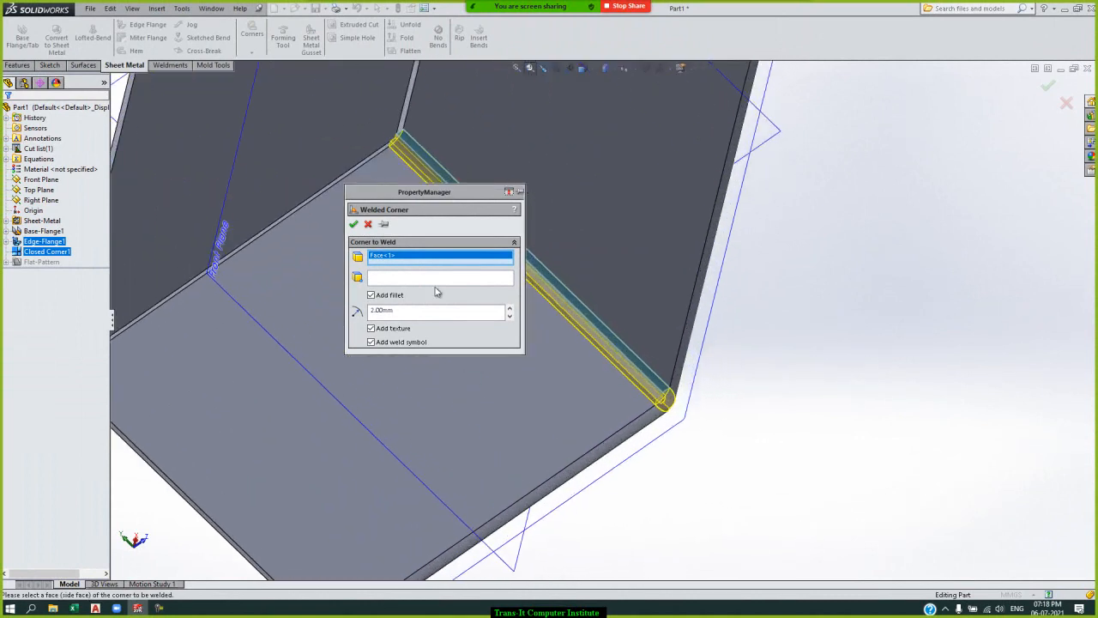
left_click(422, 314)
type("4")
key("Return")
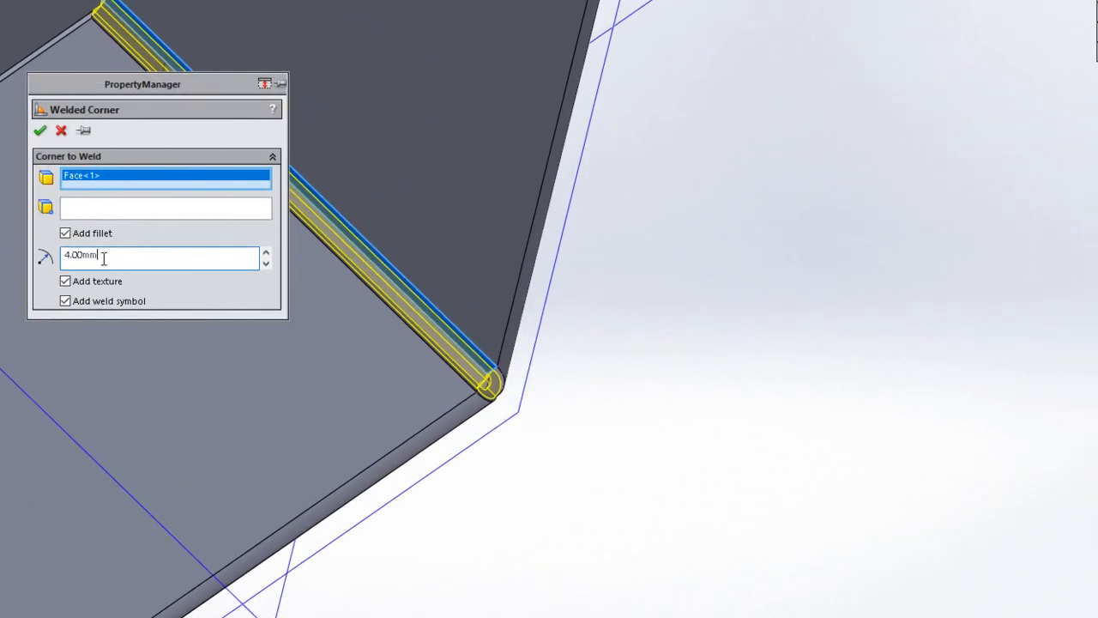
left_click(398, 311)
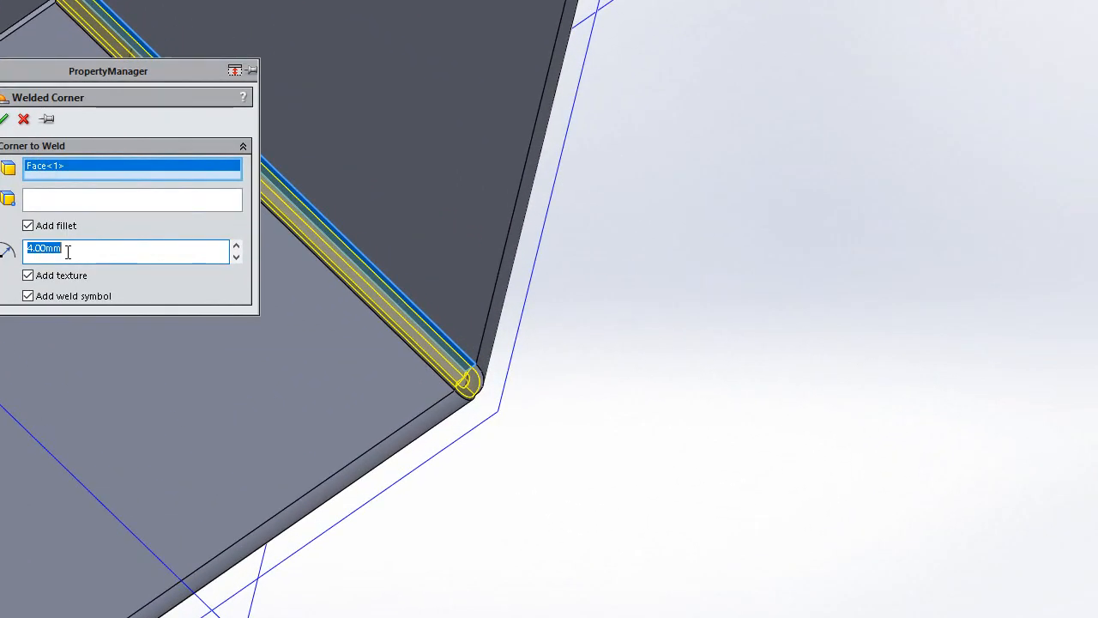
type("2")
key("Return")
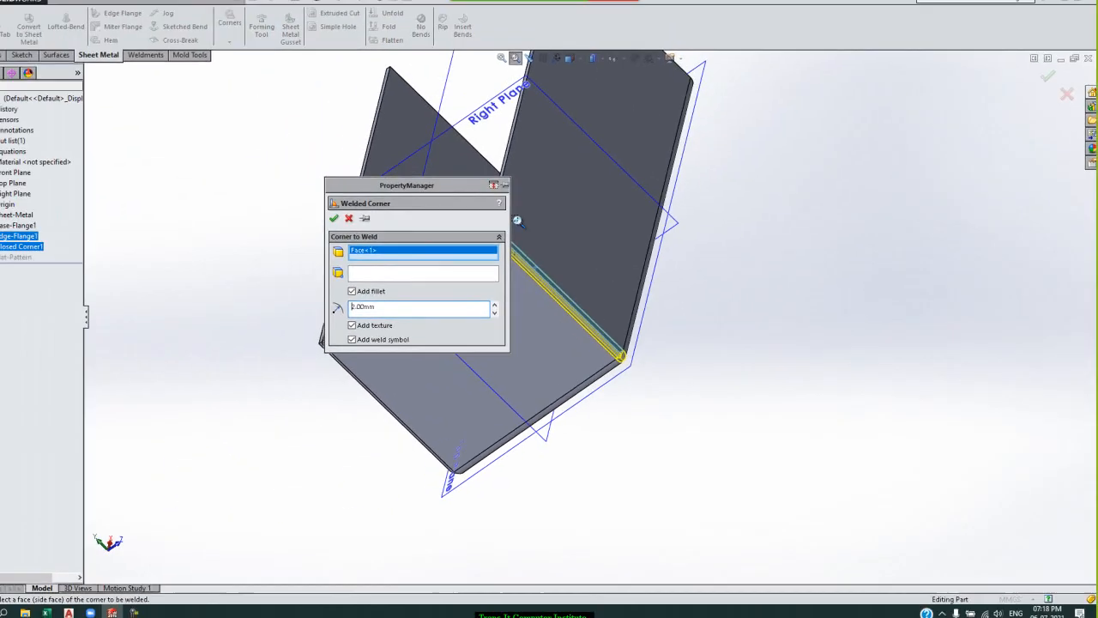
Choose the end flange's edge along the gap as the weld's stopping point and create the welded corner.
scroll(518, 220, "down", 4)
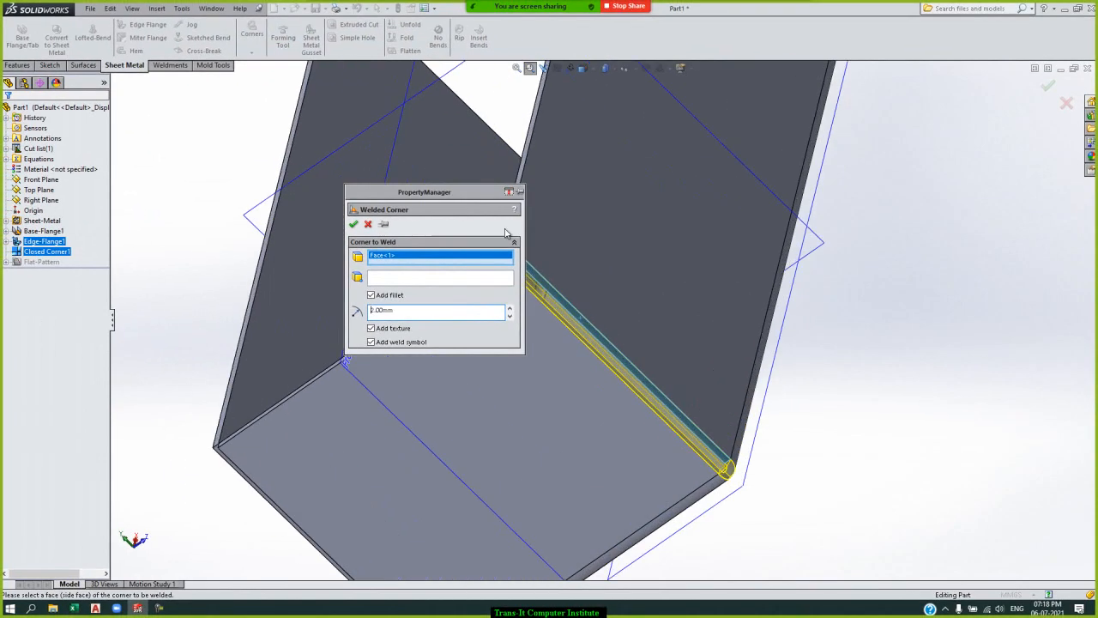
left_click_drag(429, 188, 286, 180)
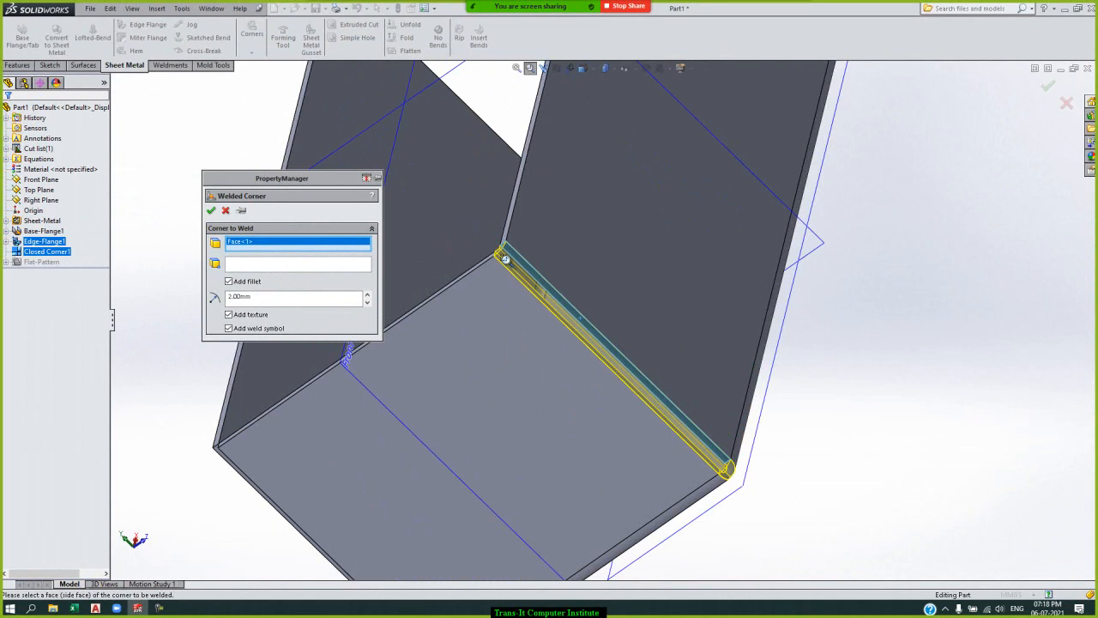
scroll(499, 244, "down", 4)
scroll(607, 351, "up", 2)
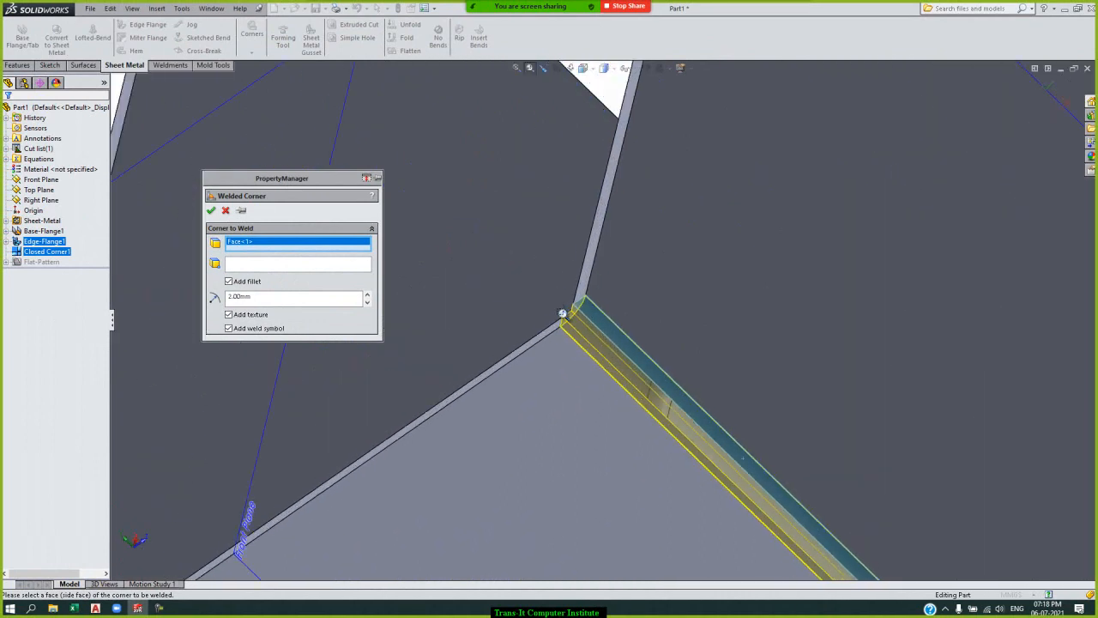
left_click(247, 264)
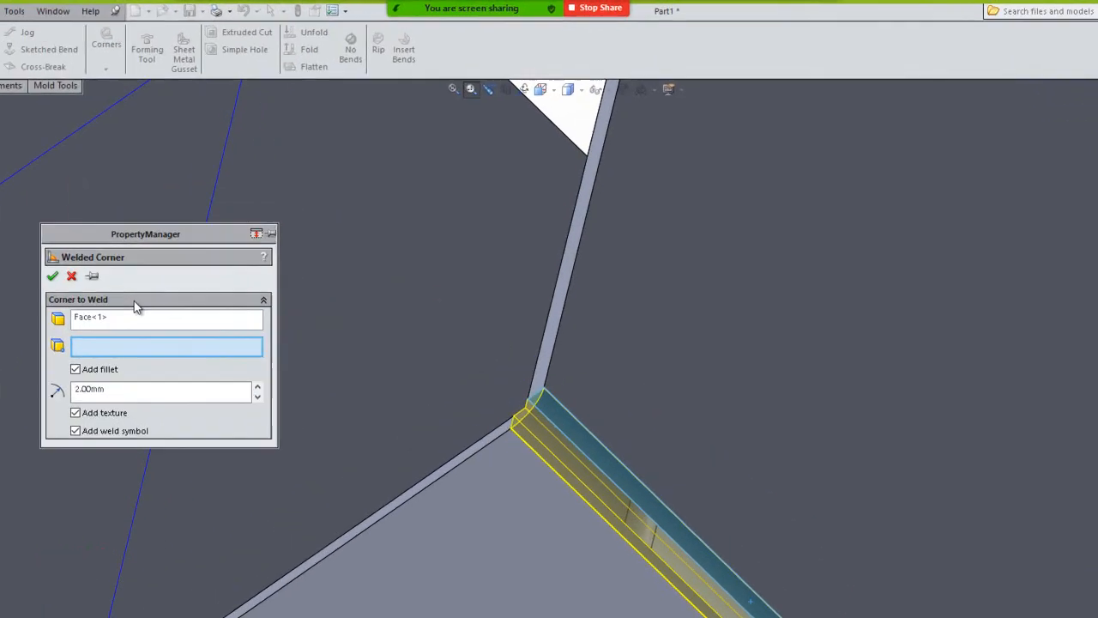
left_click(138, 315)
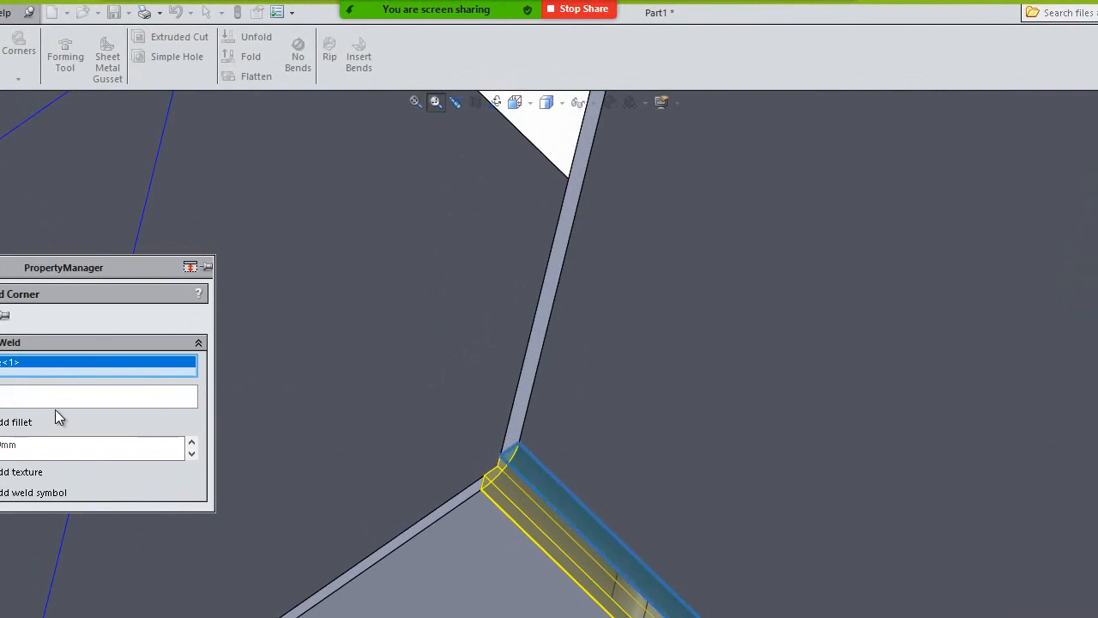
left_click(60, 393)
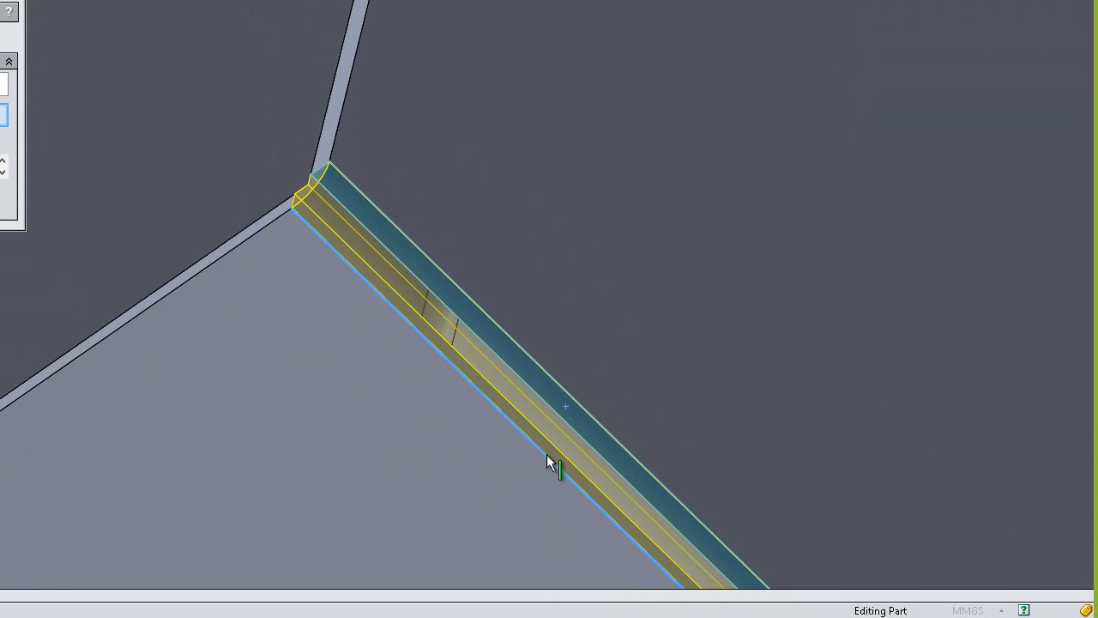
left_click(547, 454)
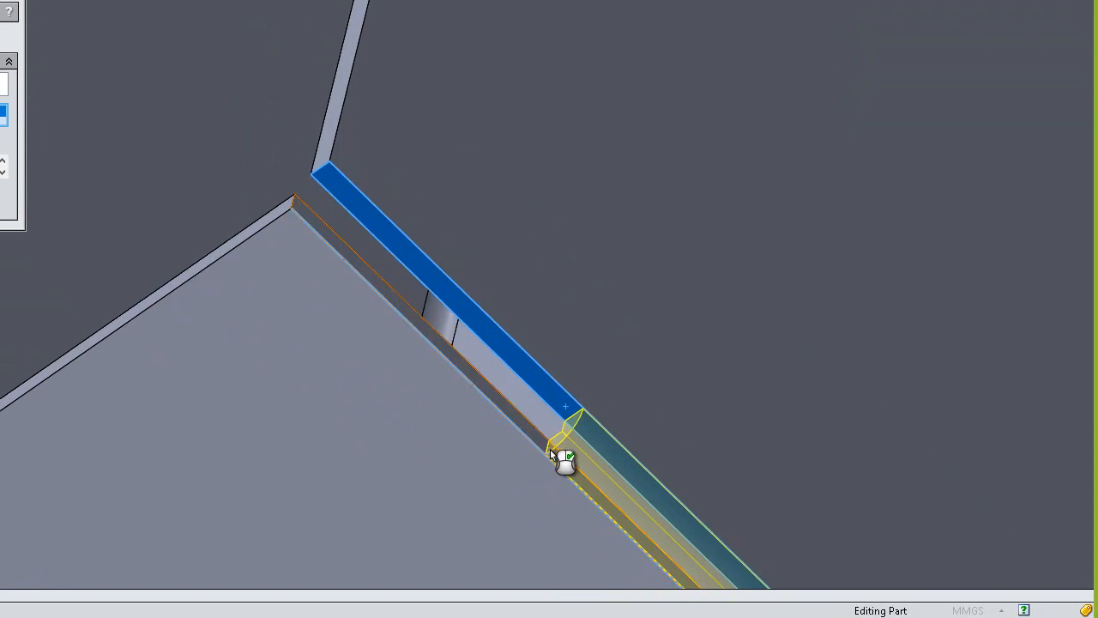
left_click(556, 452)
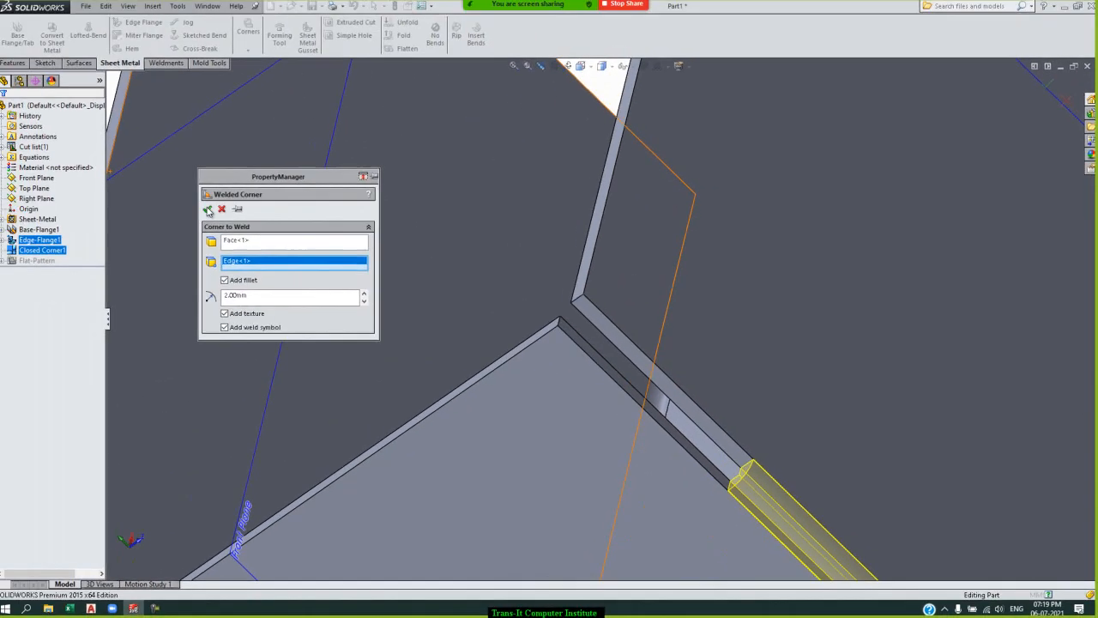
left_click(210, 208)
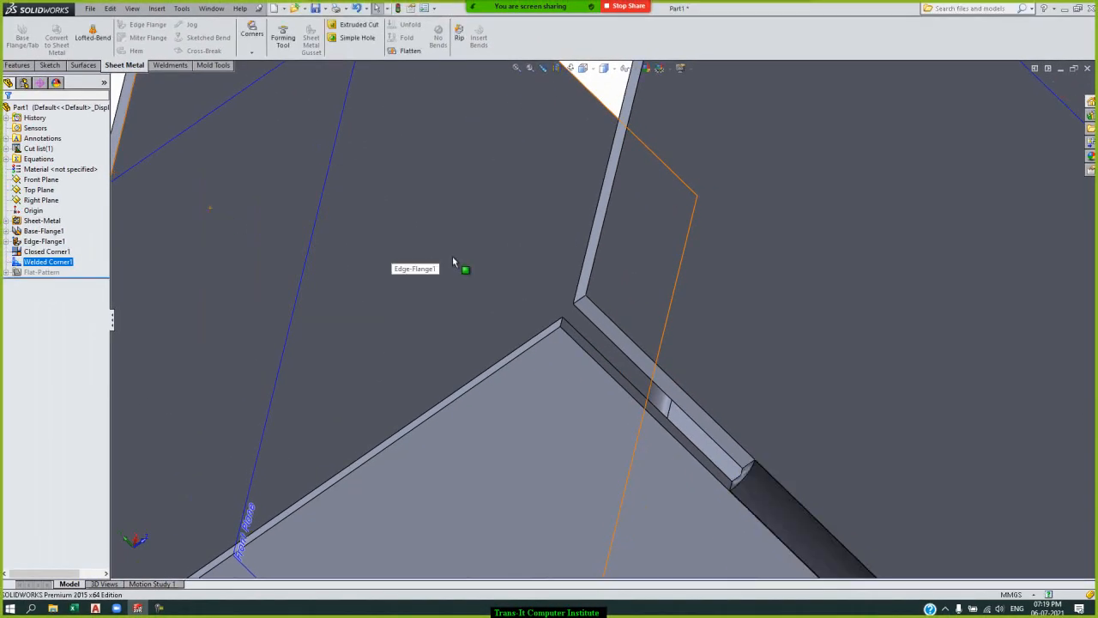
Edit the welded corner, switch Add texture off and on again, and accept the feature.
scroll(453, 261, "up", 3)
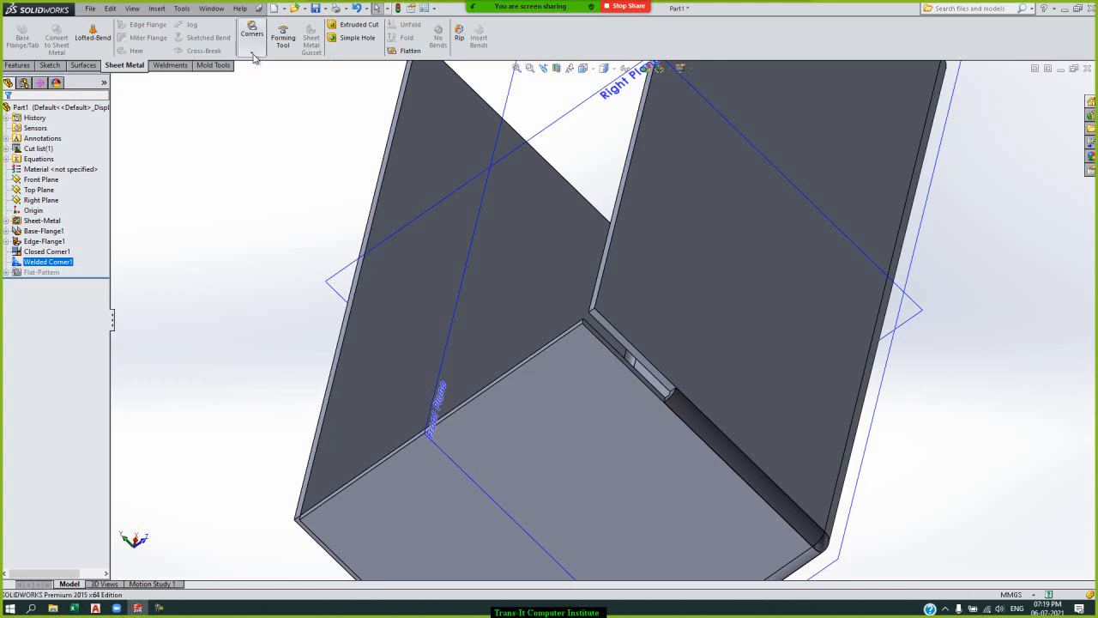
left_click(67, 255, "ctrl")
left_click(68, 261)
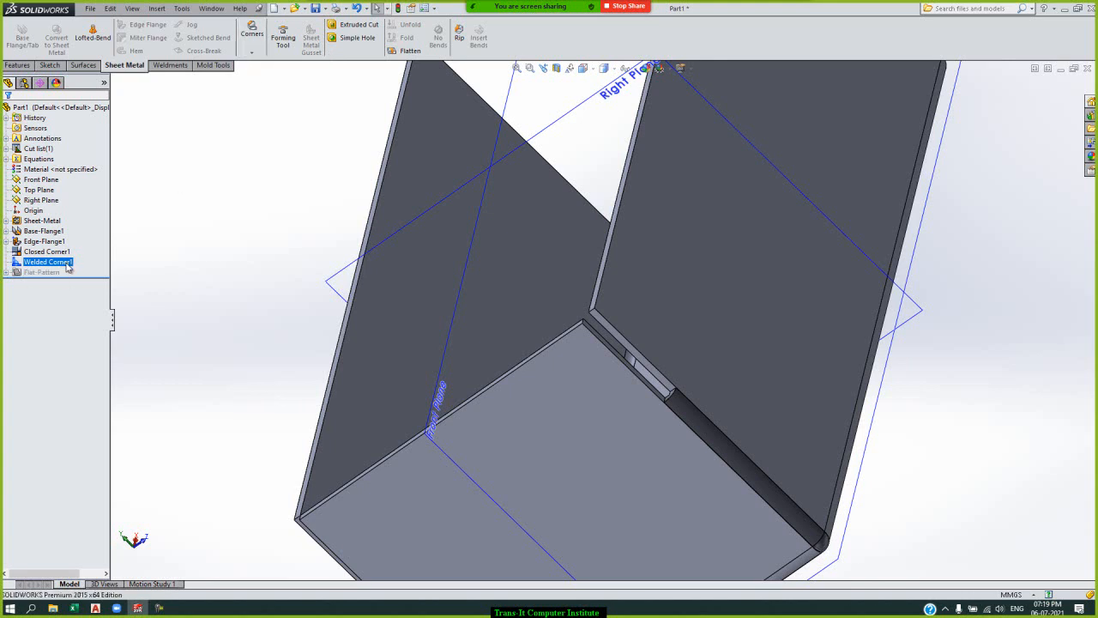
right_click(68, 267)
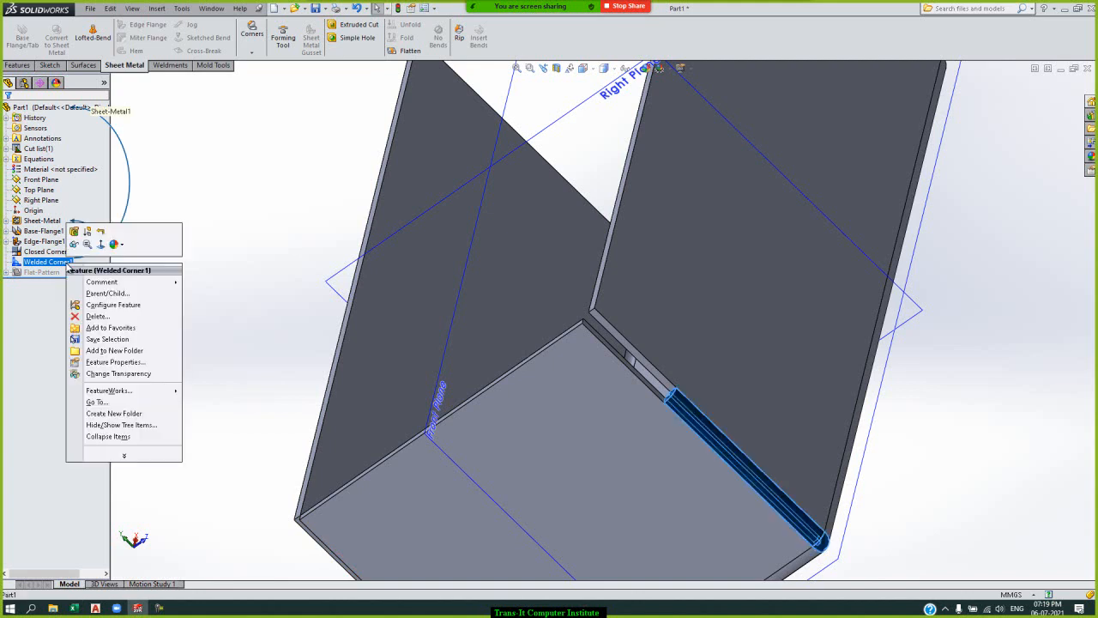
left_click(74, 231)
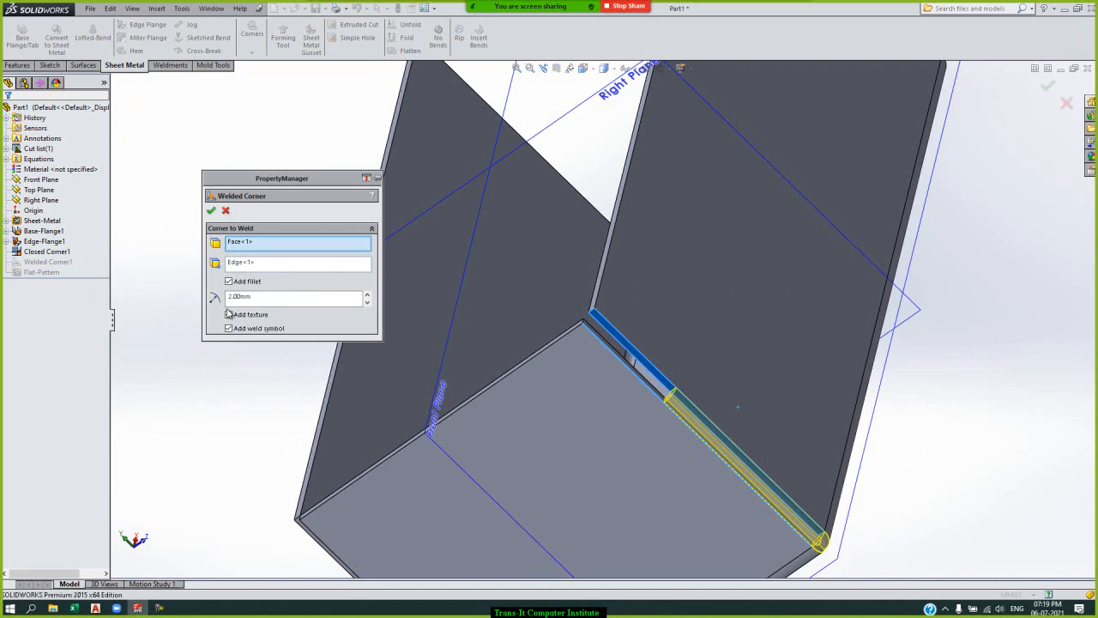
left_click(229, 315)
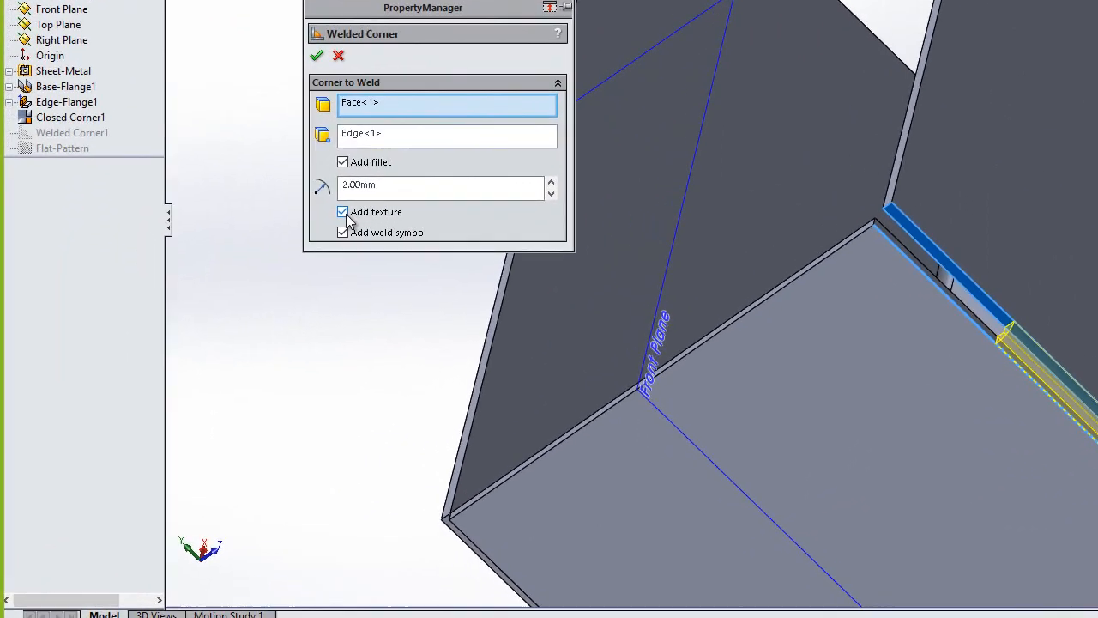
left_click(229, 315)
left_click(344, 214)
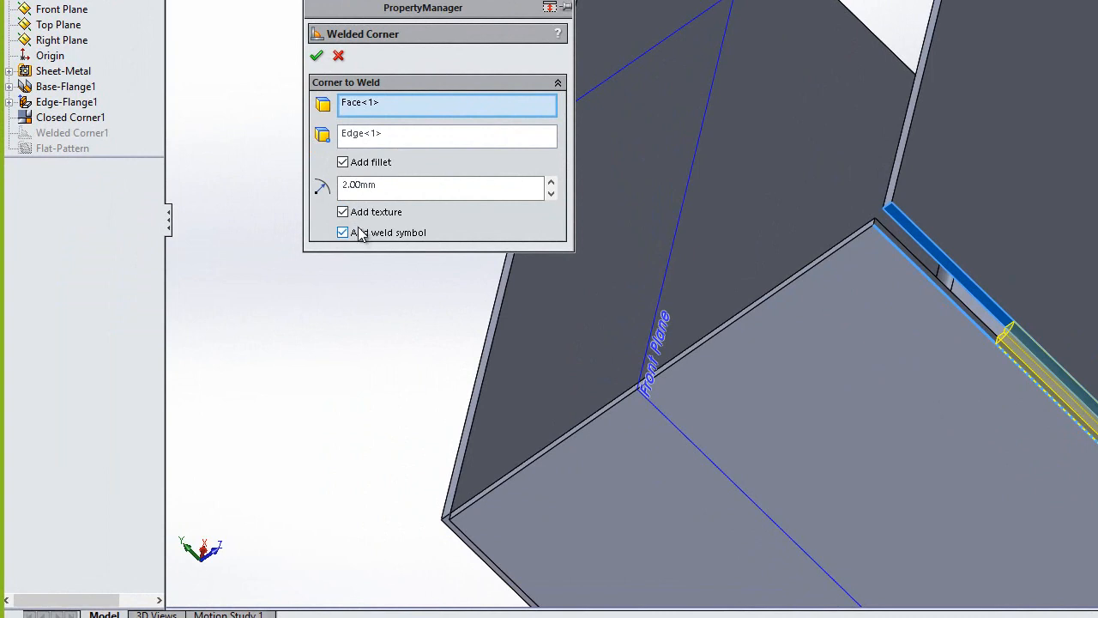
left_click(314, 55)
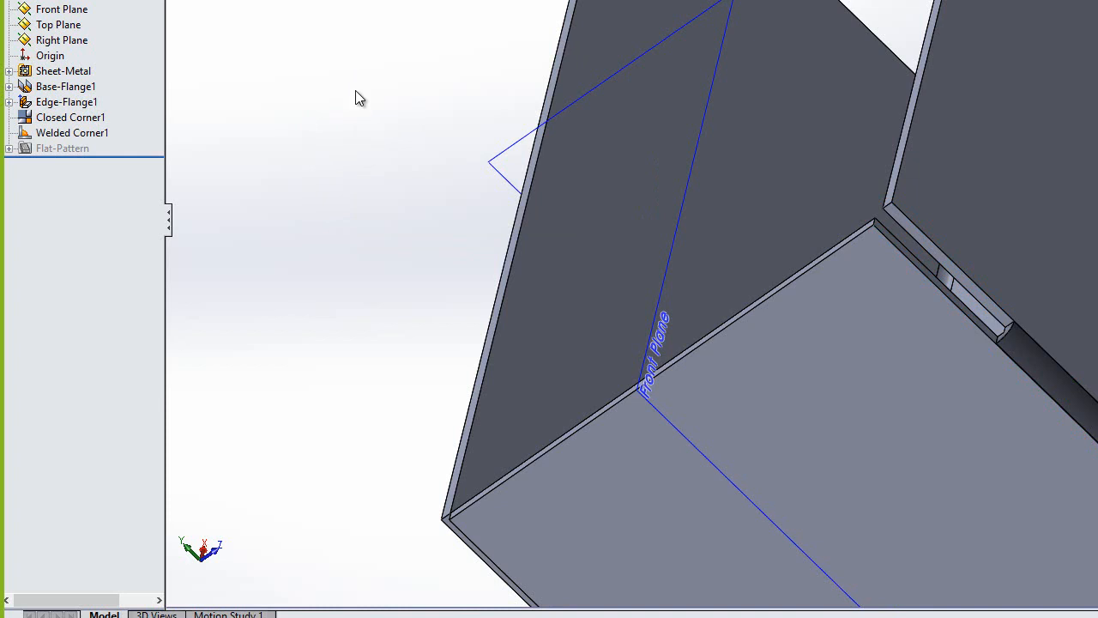
Delete the welded corner feature from the part.
key("Right")
key("Right")
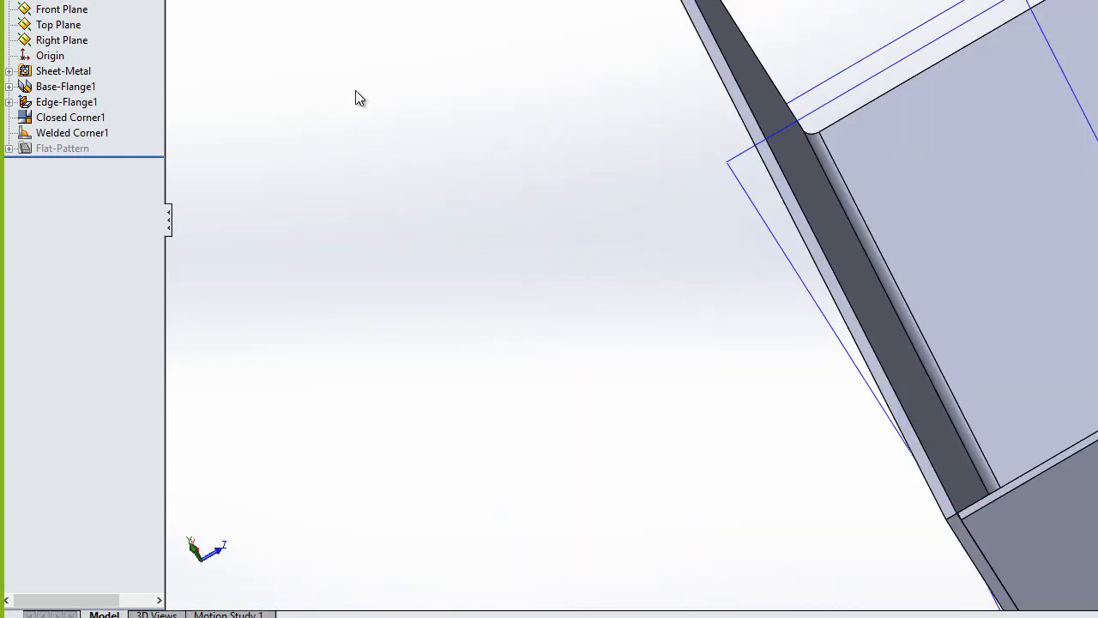
key("Up")
key("Up")
key("Left")
key("Left")
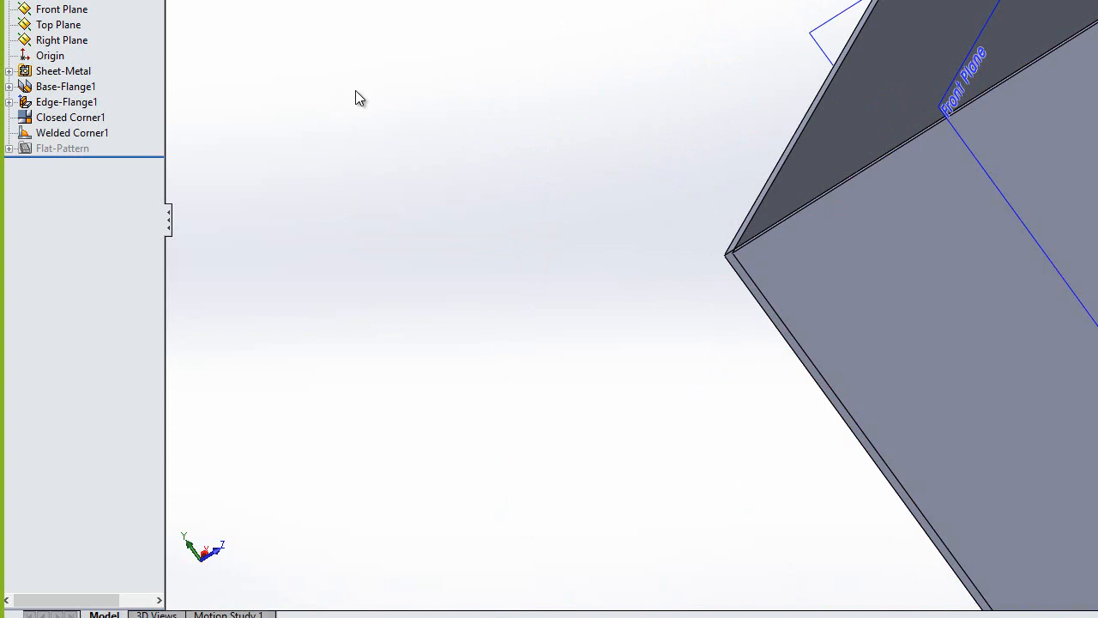
left_click(77, 134)
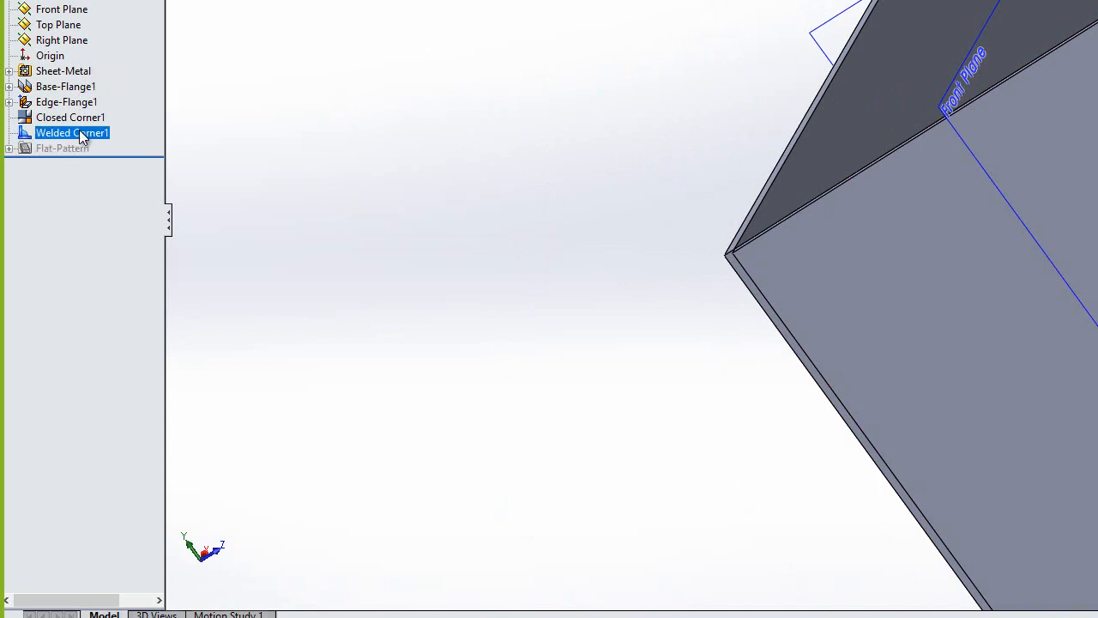
right_click(82, 135)
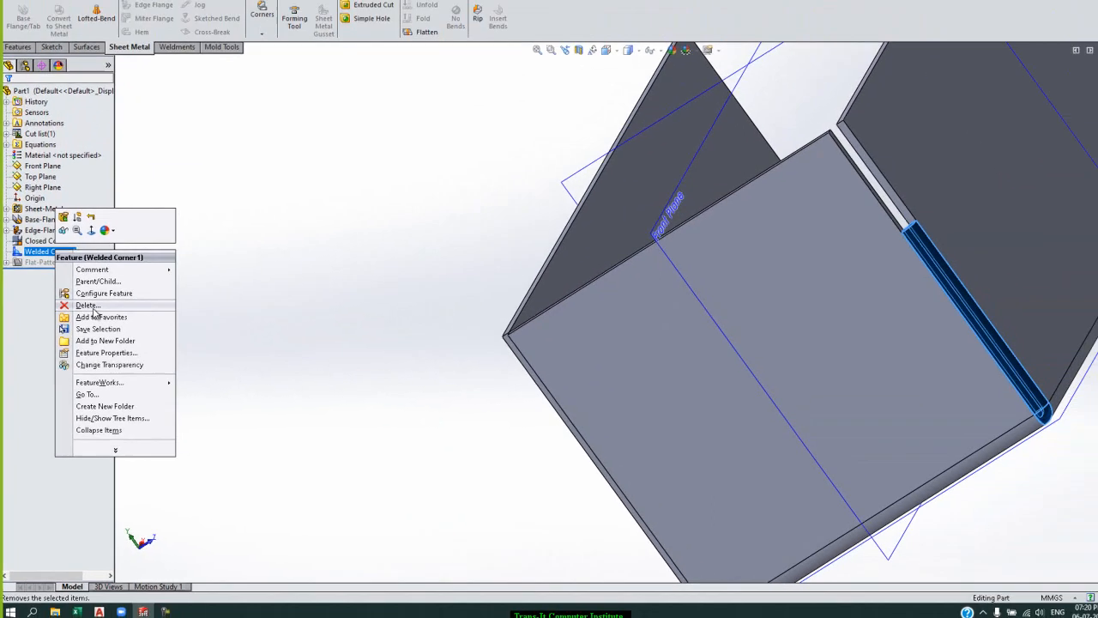
left_click(121, 225)
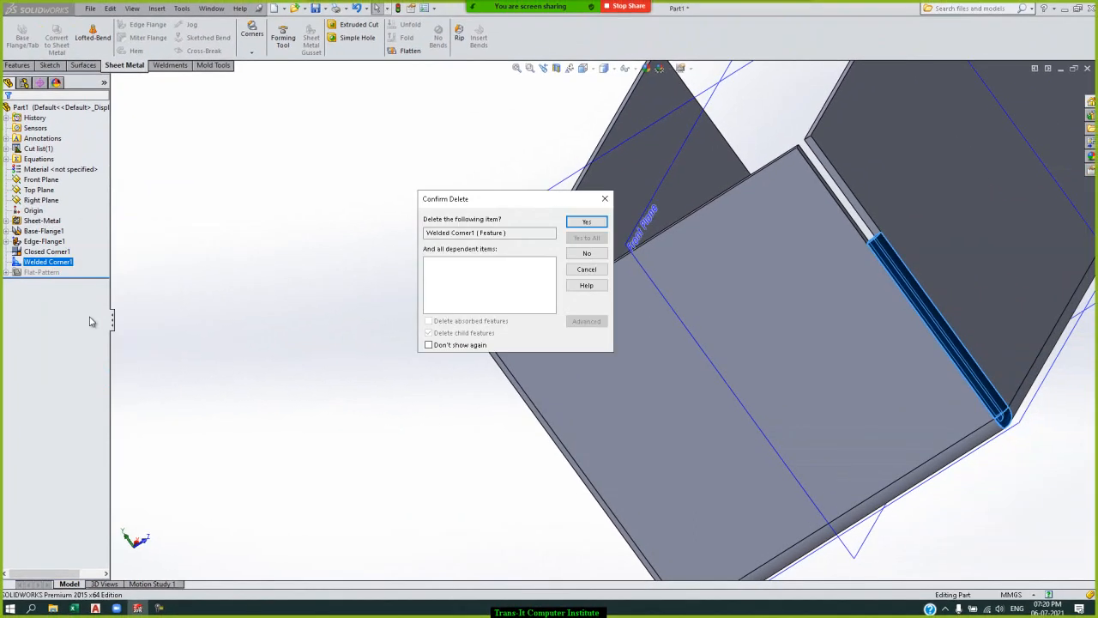
left_click(576, 224)
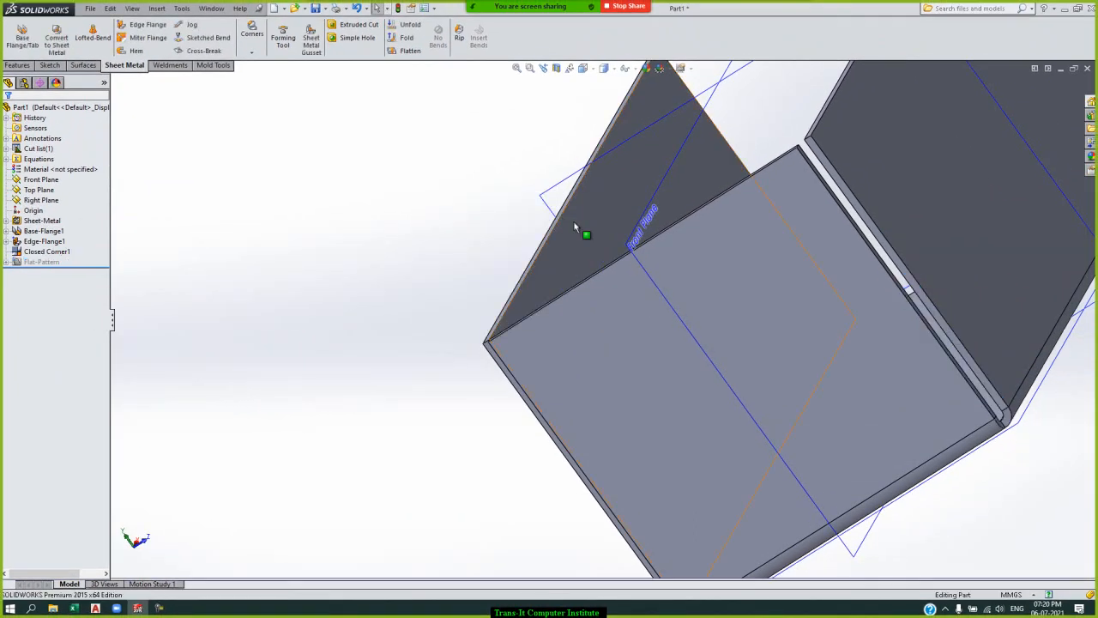
left_click(516, 69)
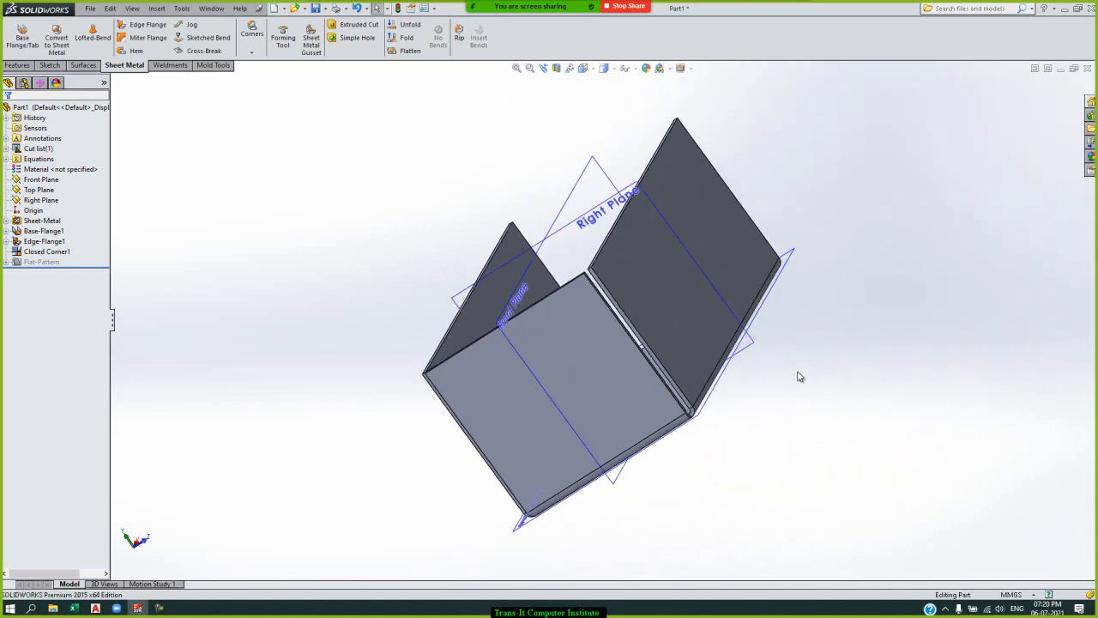
key("Down")
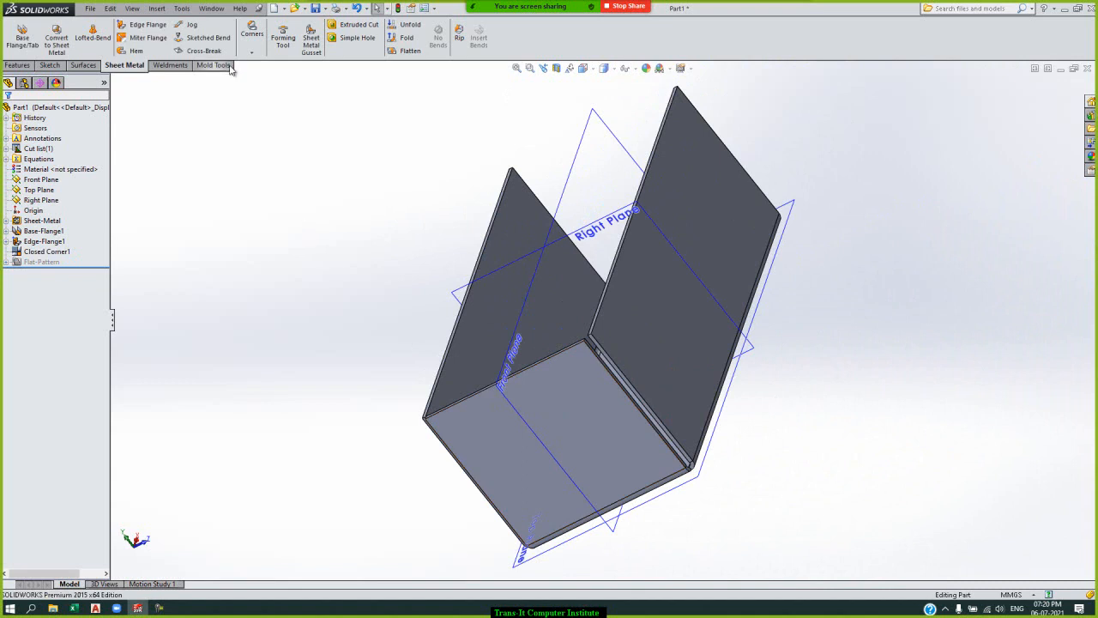
Create a 4 mm chamfer Break Corner on the side flange's corner edge at the gap and on the end flange's face.
left_click(252, 53)
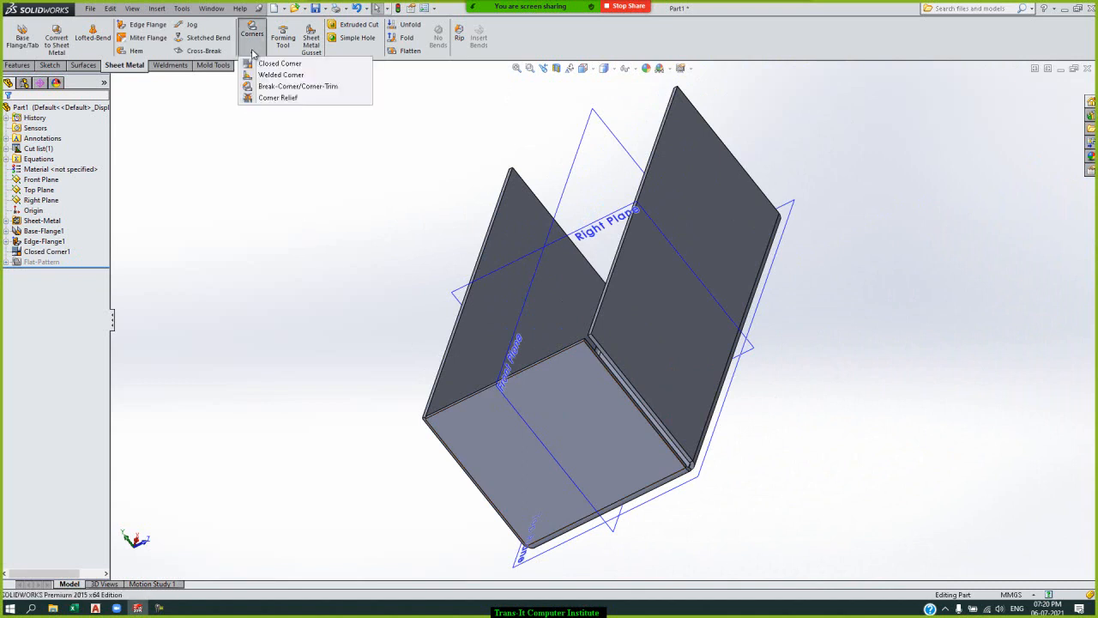
left_click(294, 86)
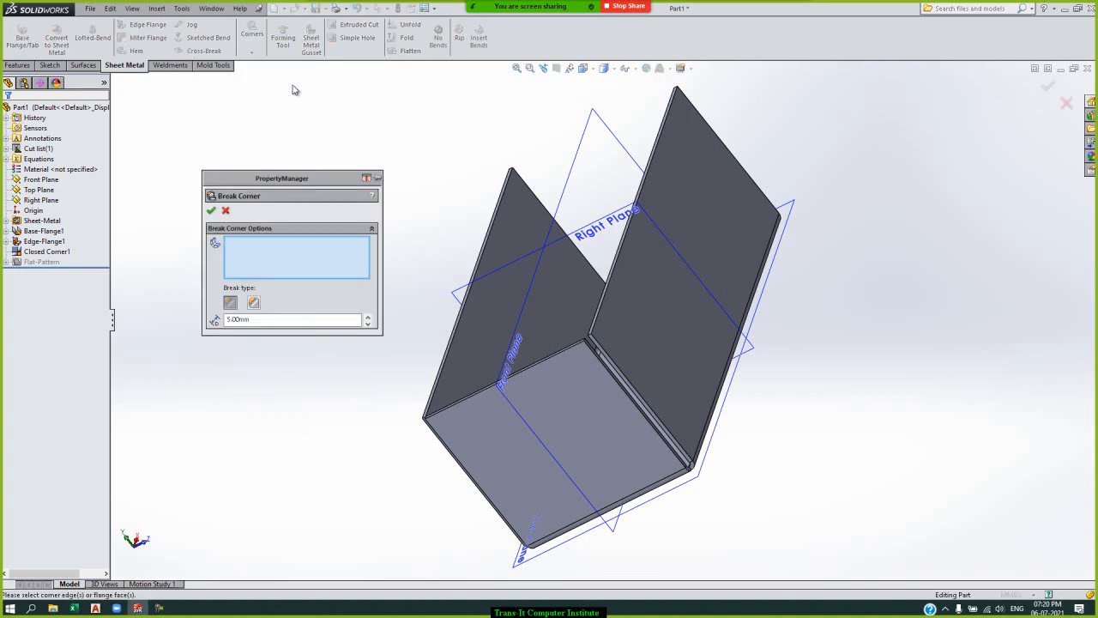
left_click(261, 319)
type("4")
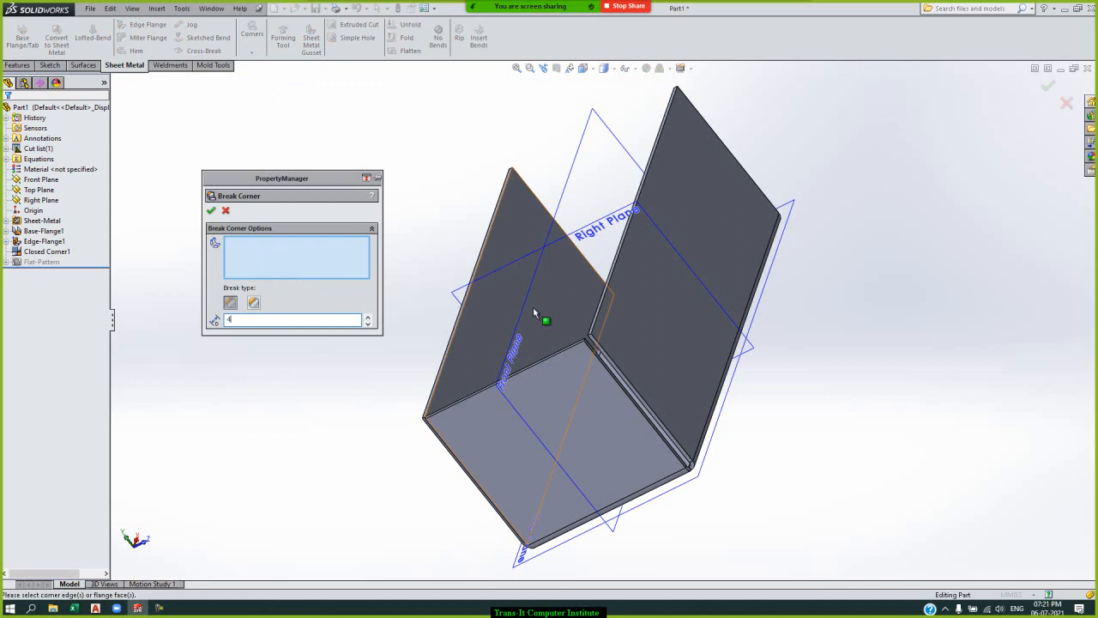
left_click(593, 341)
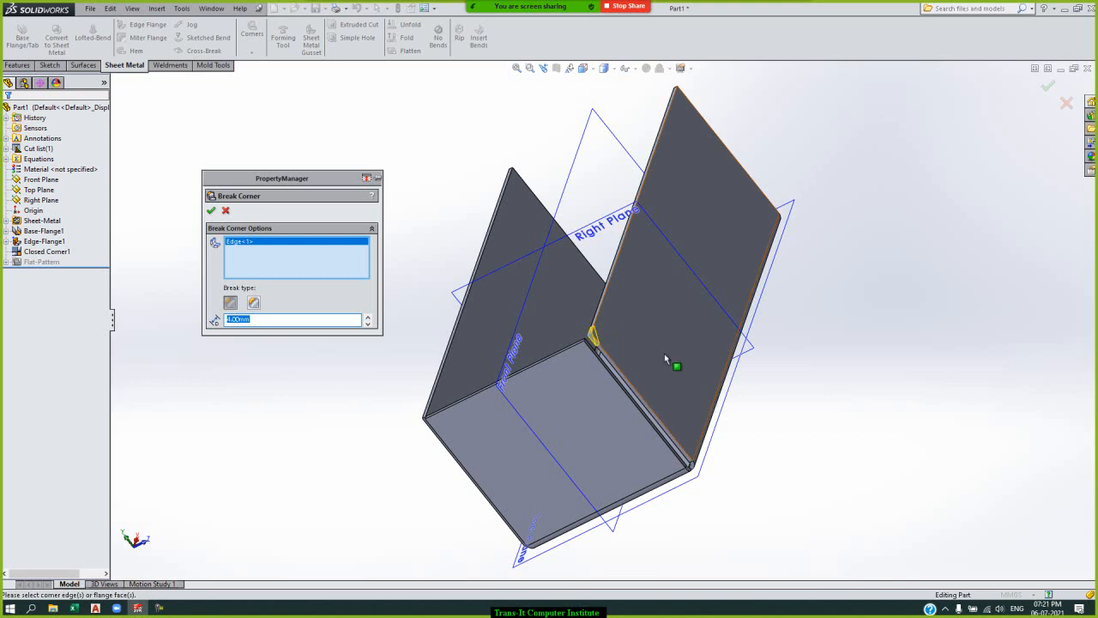
left_click(562, 420)
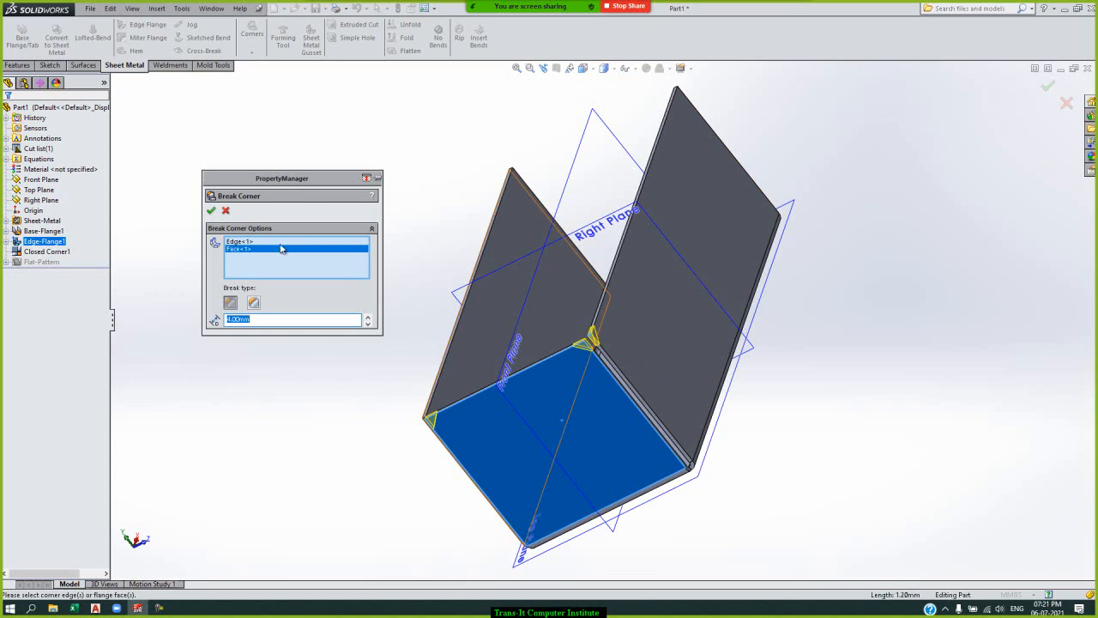
left_click(212, 211)
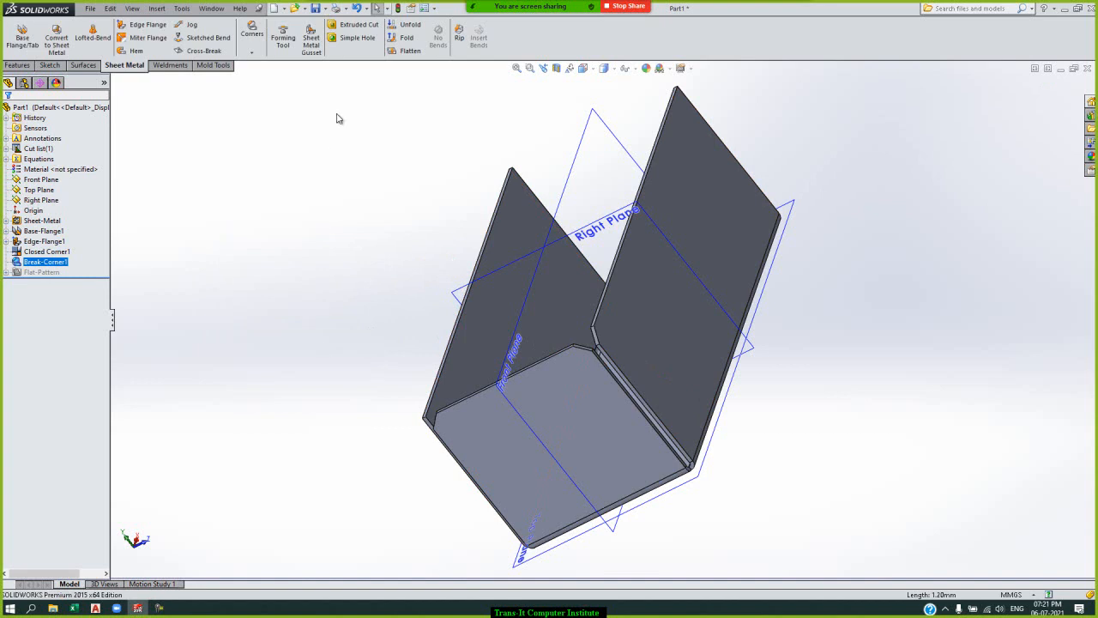
Create a fillet Break Corner with a 6 mm radius on the same side flange's free corner at the open end.
left_click(251, 54)
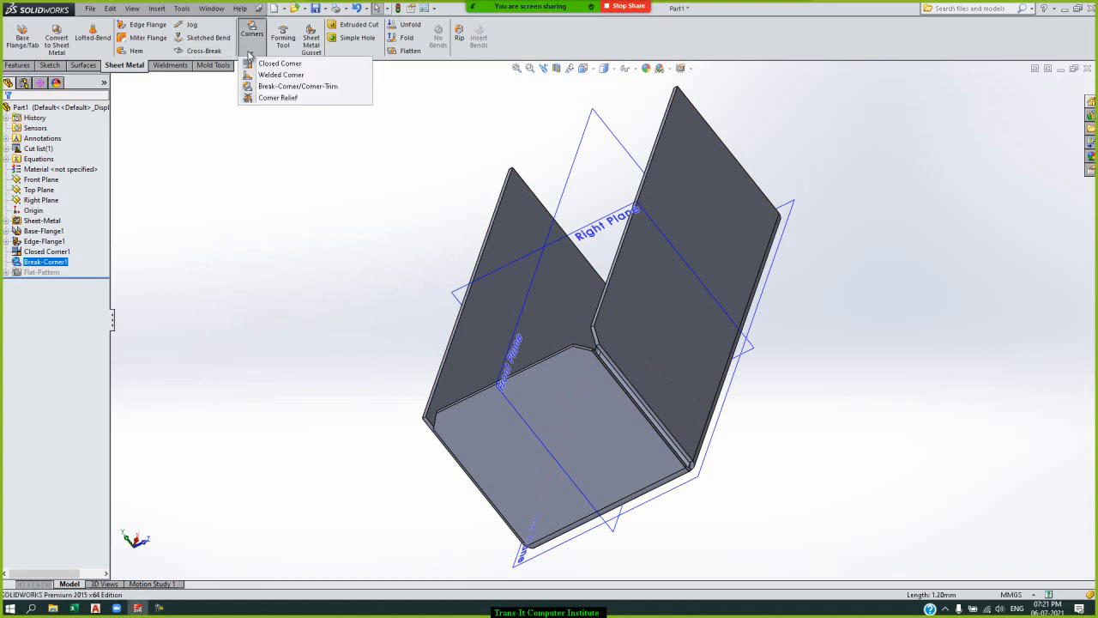
left_click(267, 87)
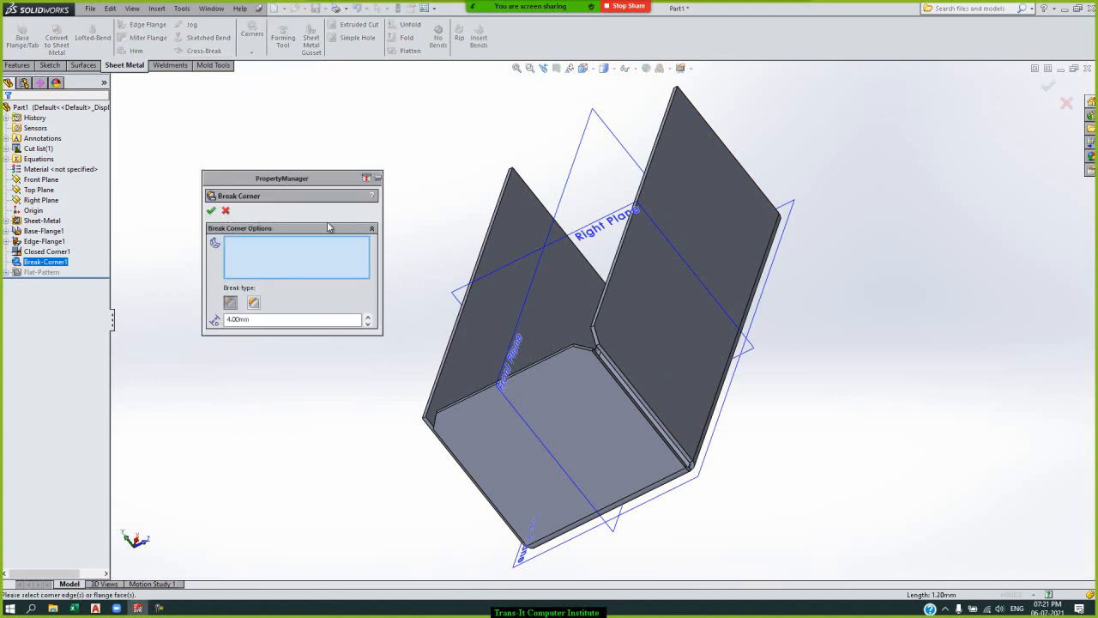
left_click(254, 302)
double_click(256, 317)
type("6")
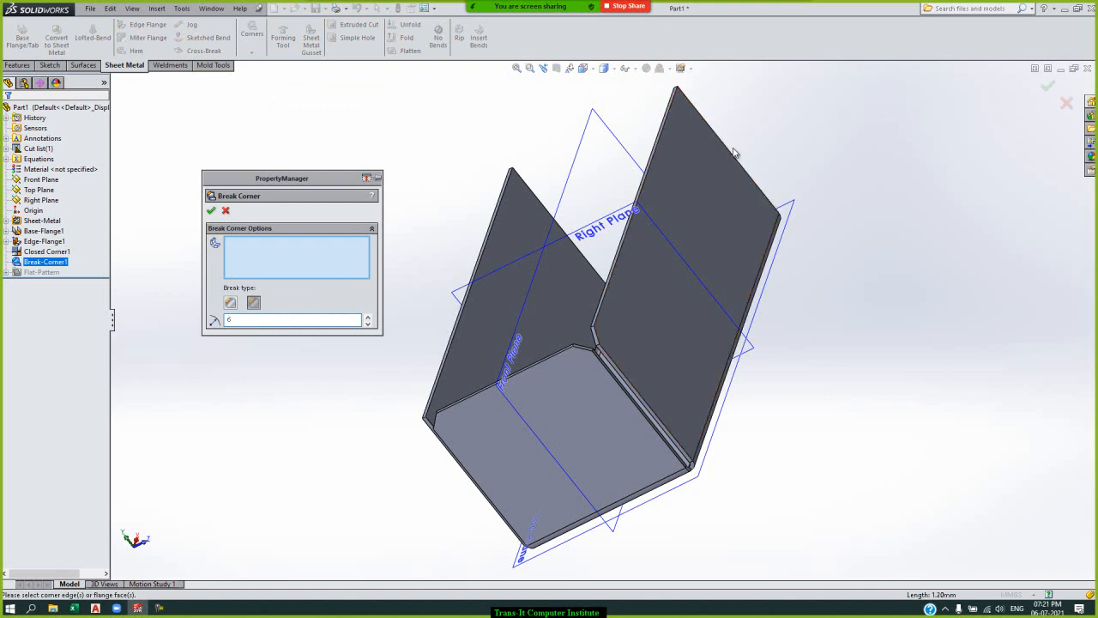
left_click(775, 131)
key("Down")
key("Down")
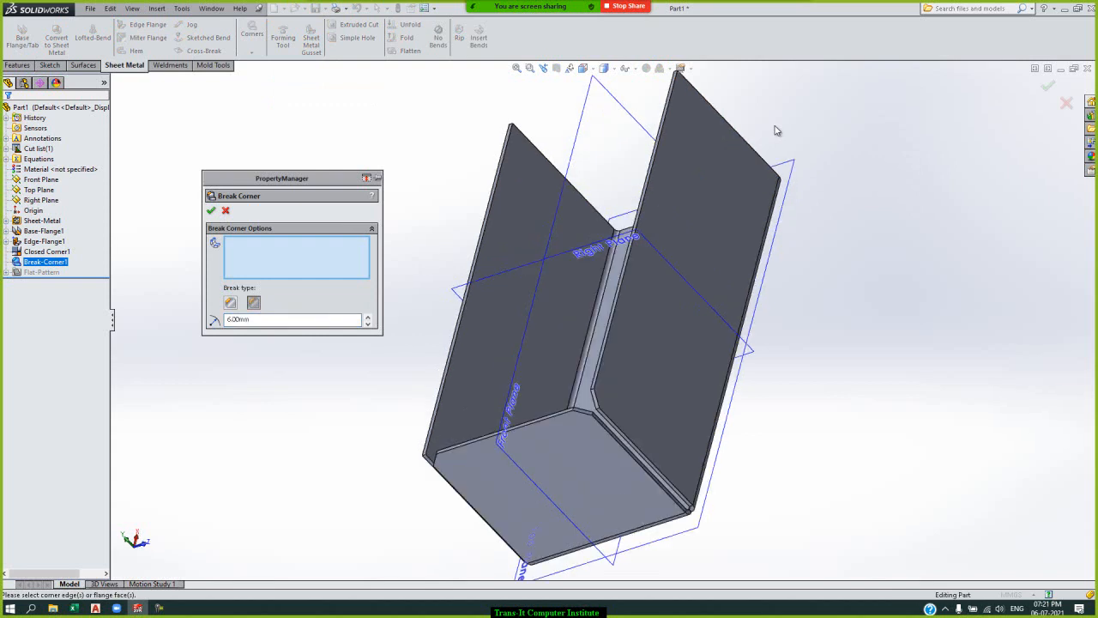
key("Down")
key("Down")
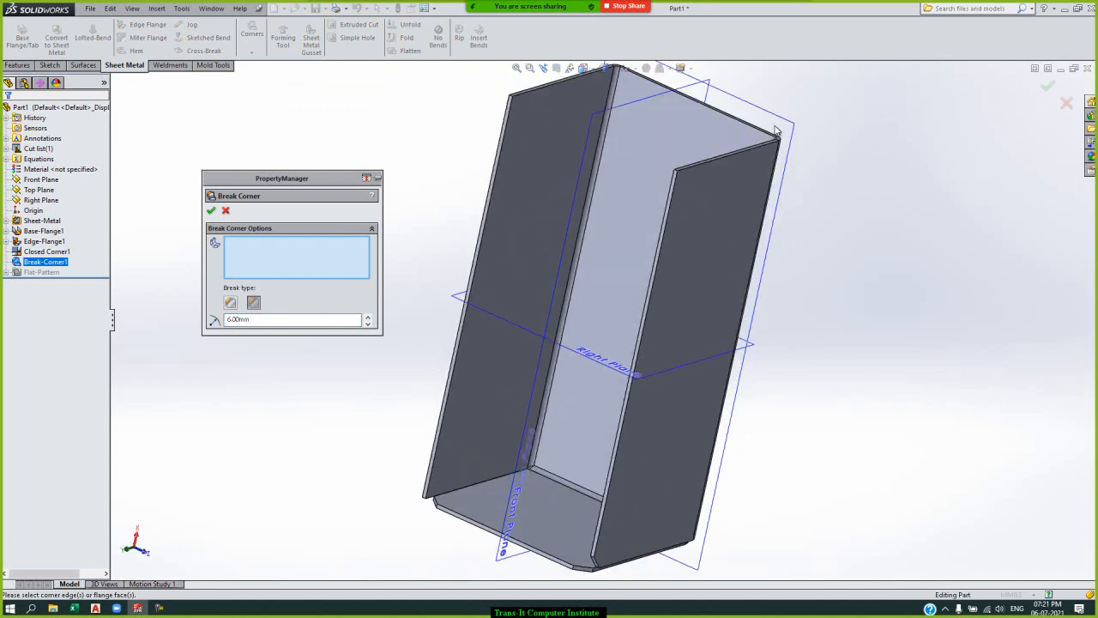
left_click(677, 175)
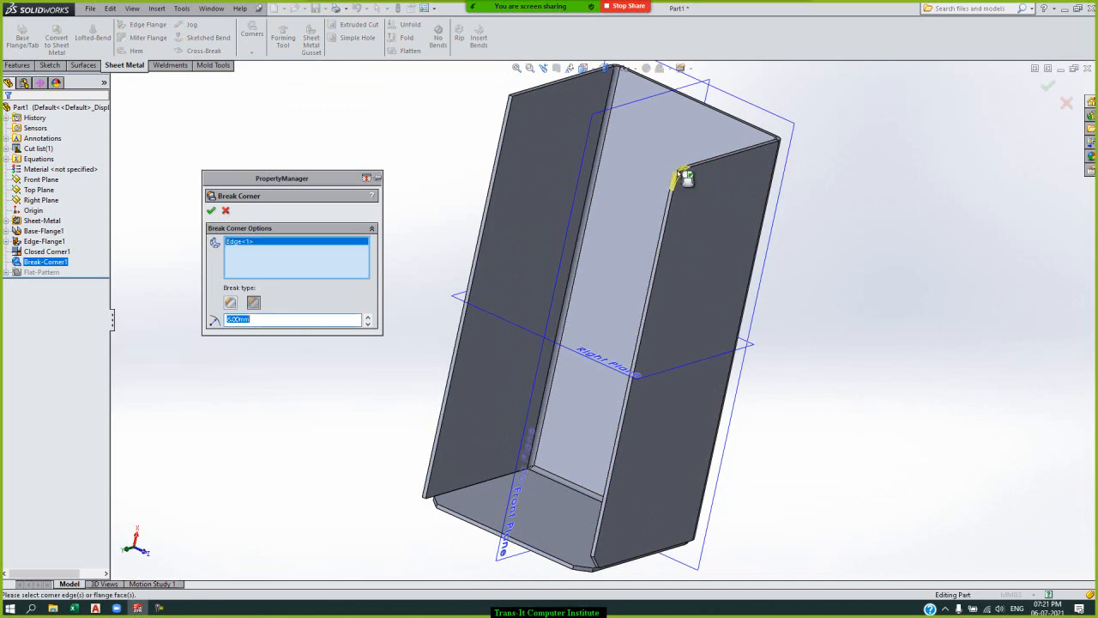
left_click(211, 210)
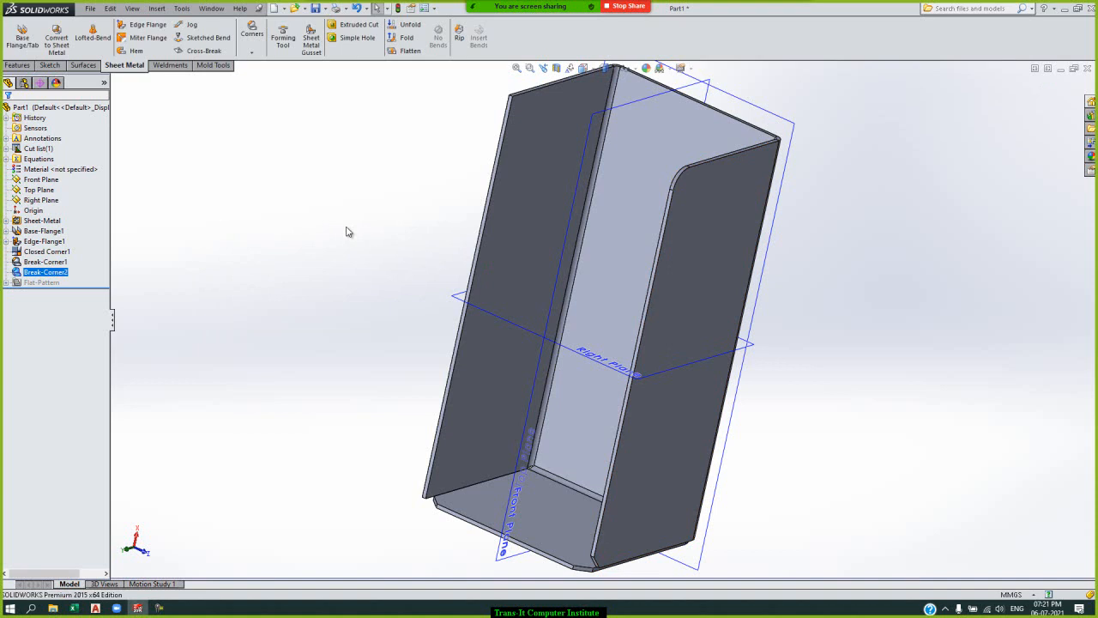
left_click(259, 52)
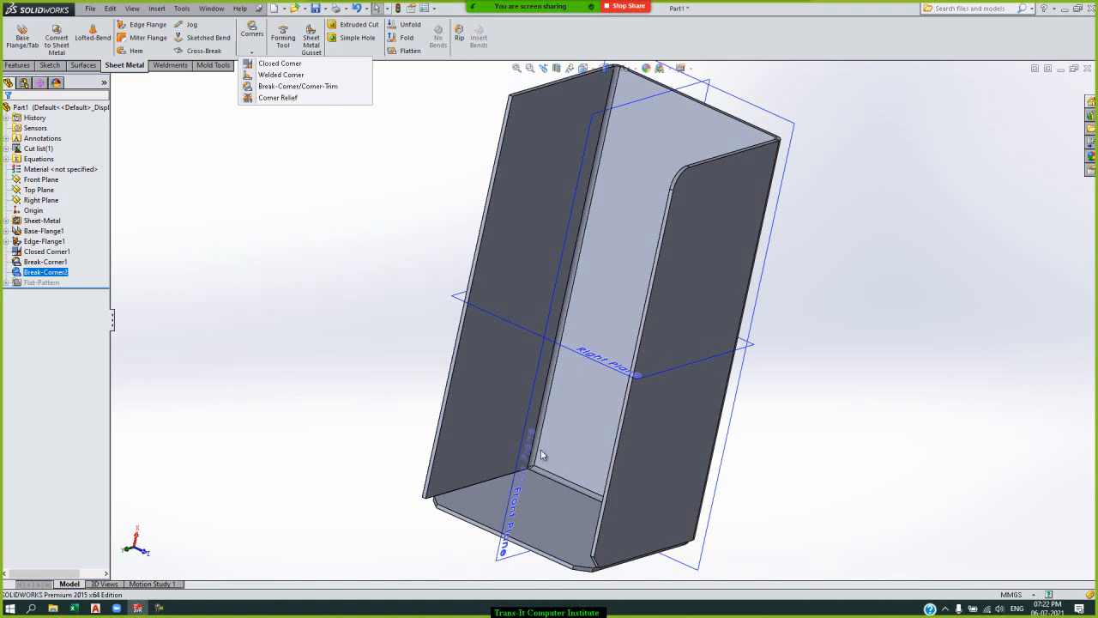
left_click(326, 95)
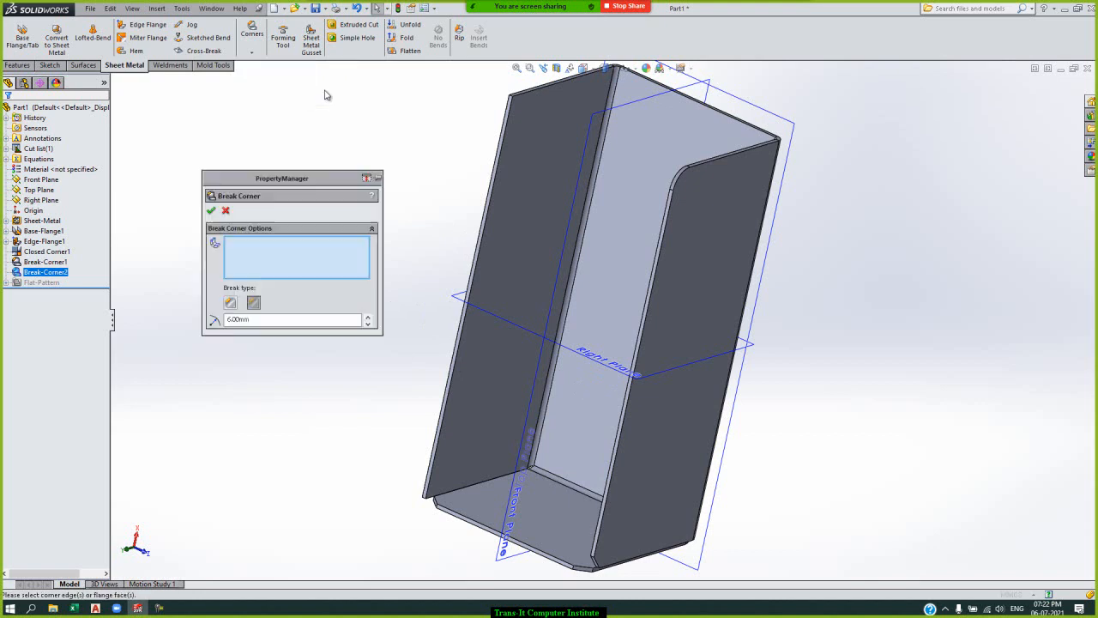
left_click(225, 212)
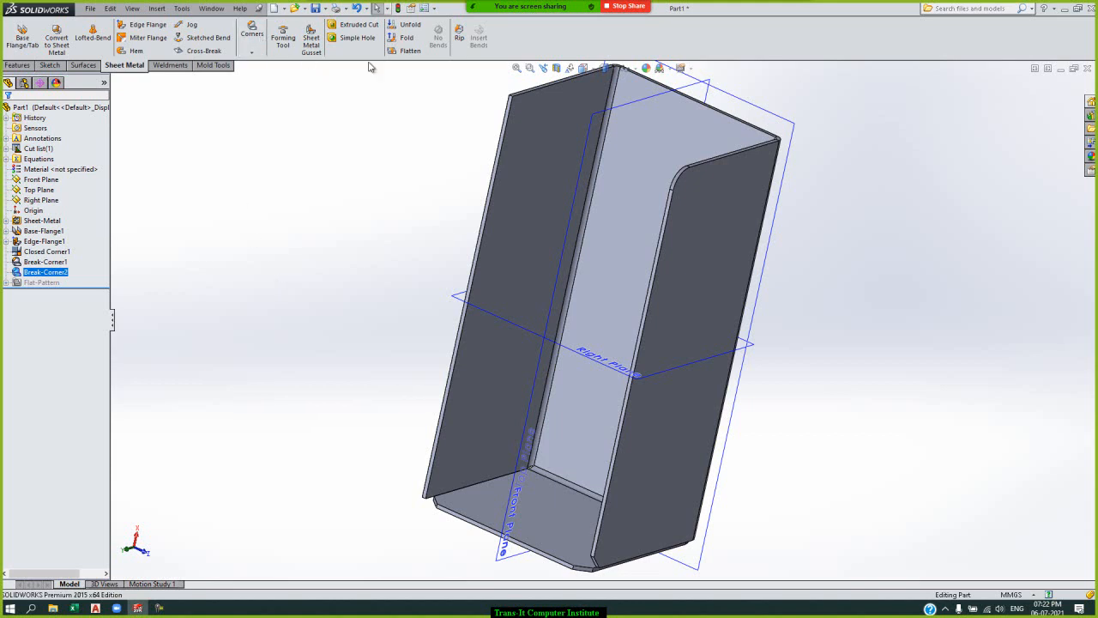
Flatten the part and start a Corner-Trim with all relief corners collected.
left_click(407, 52)
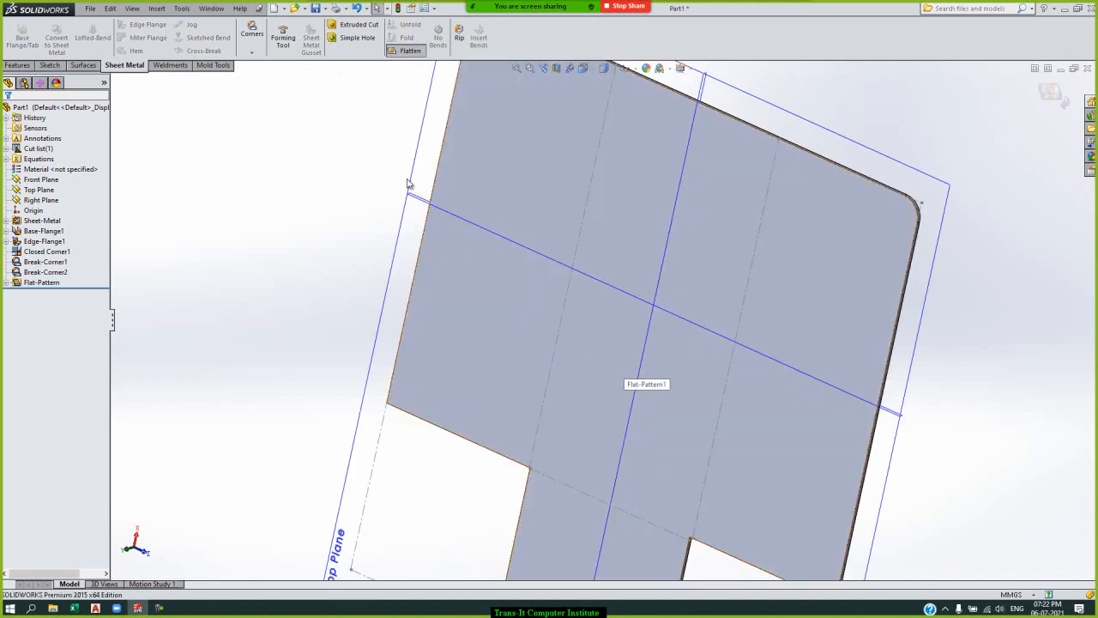
left_click(252, 52)
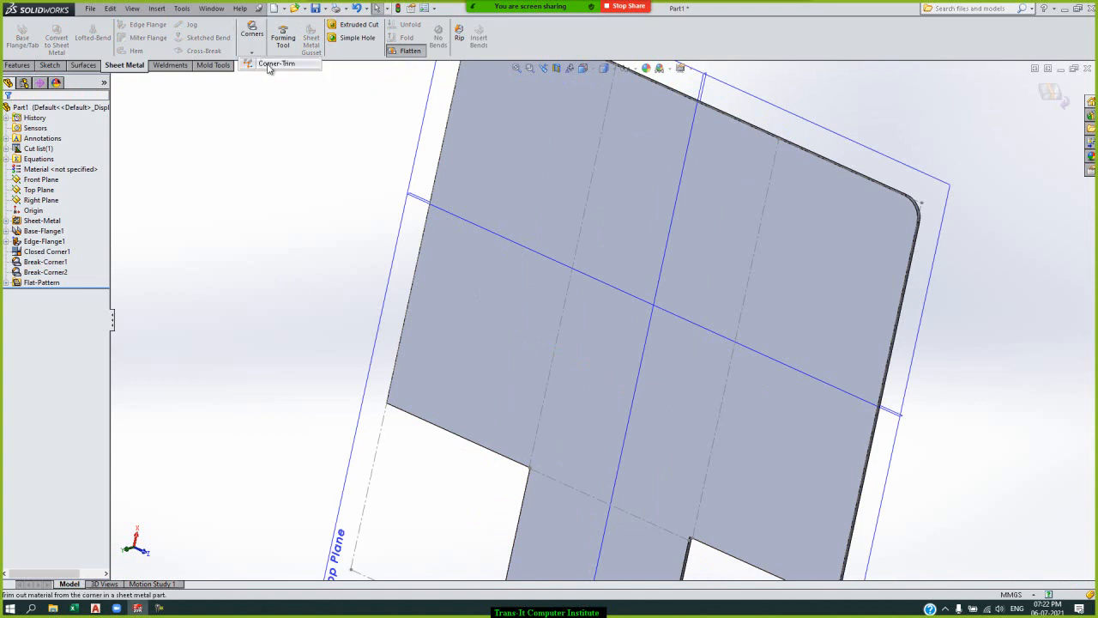
left_click(273, 65)
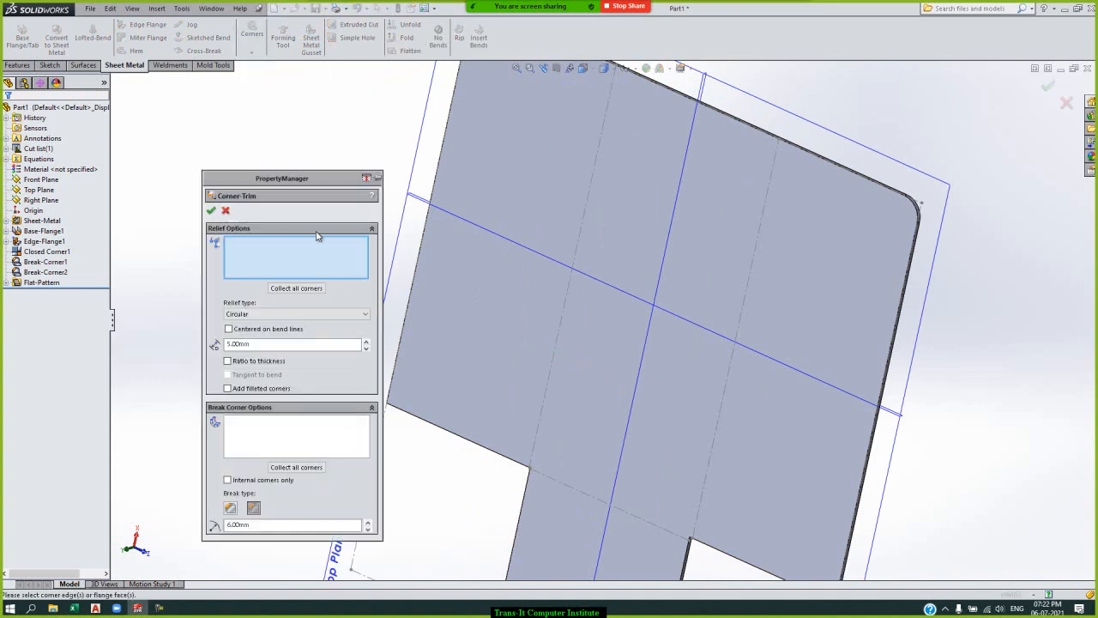
left_click(322, 289)
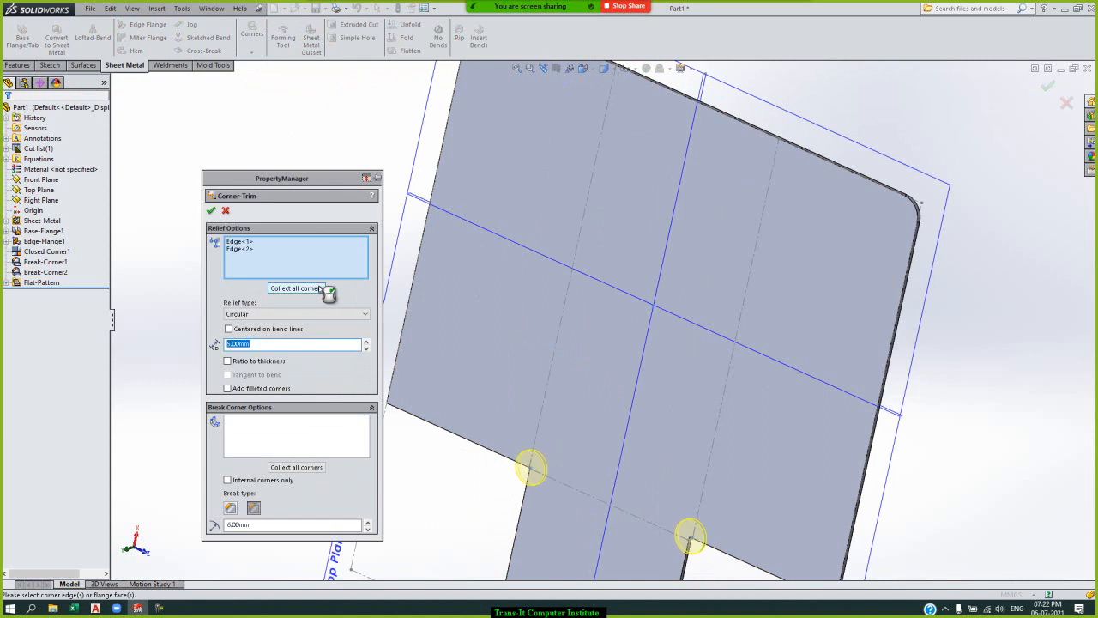
Try the Square relief type for the corner trim, then return it to Circular.
left_click(361, 316)
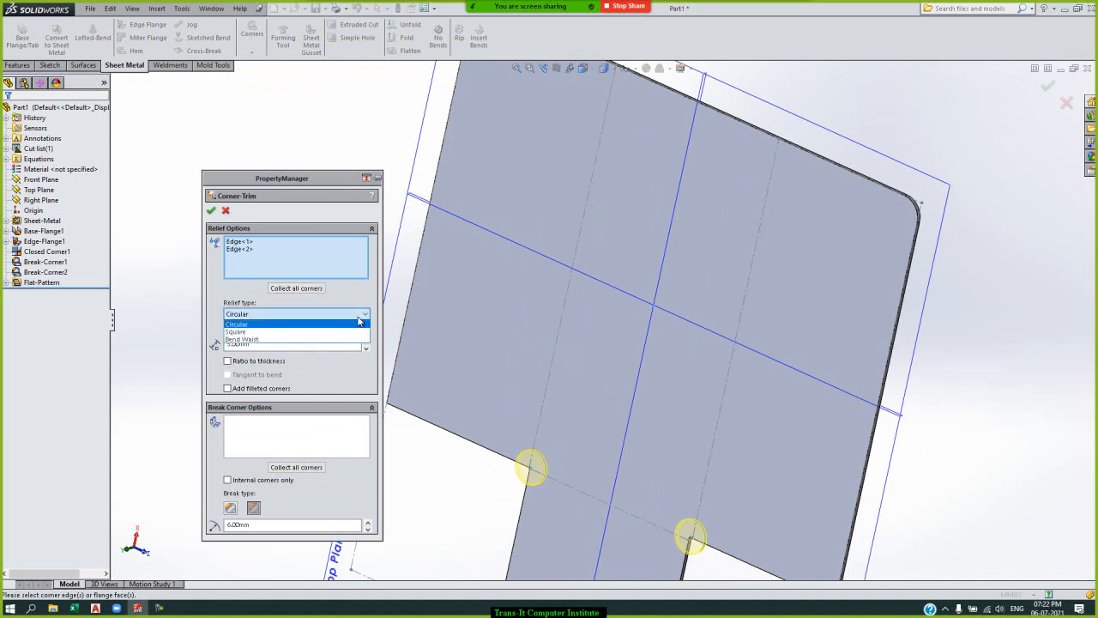
left_click(318, 332)
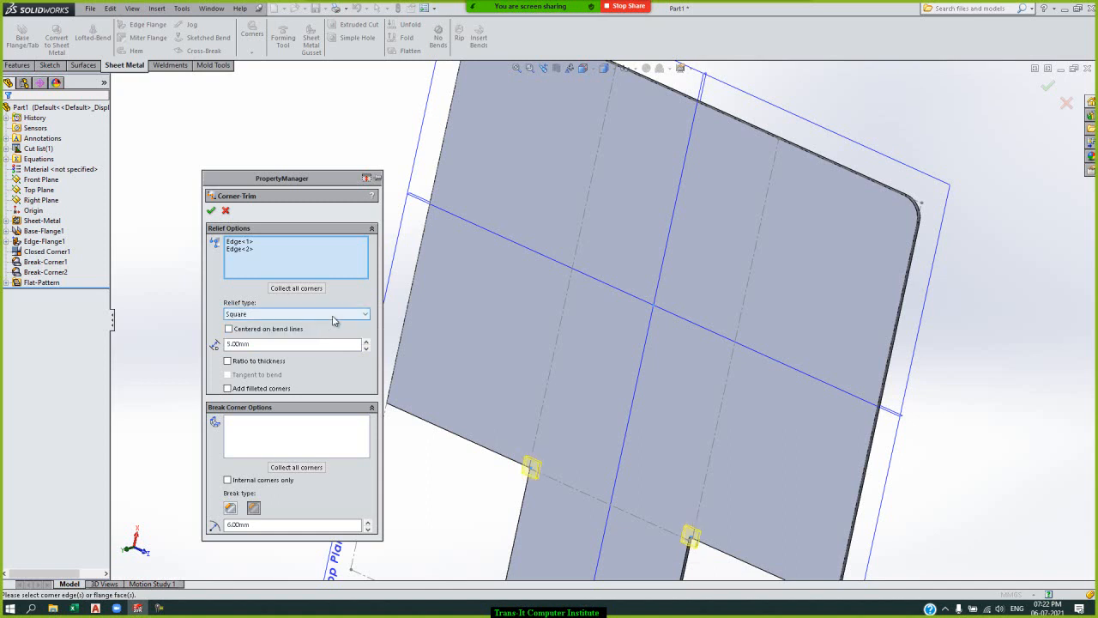
left_click(334, 319)
left_click(318, 324)
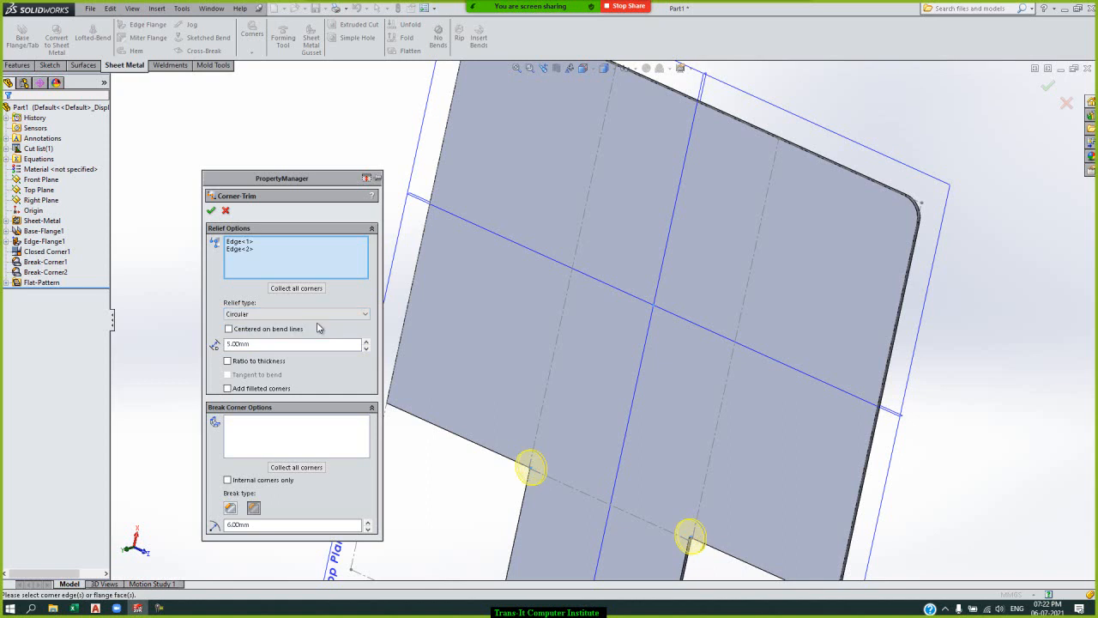
Set the circular relief size to 3 mm, then switch it to Ratio to thickness with a value of 3.
double_click(304, 343)
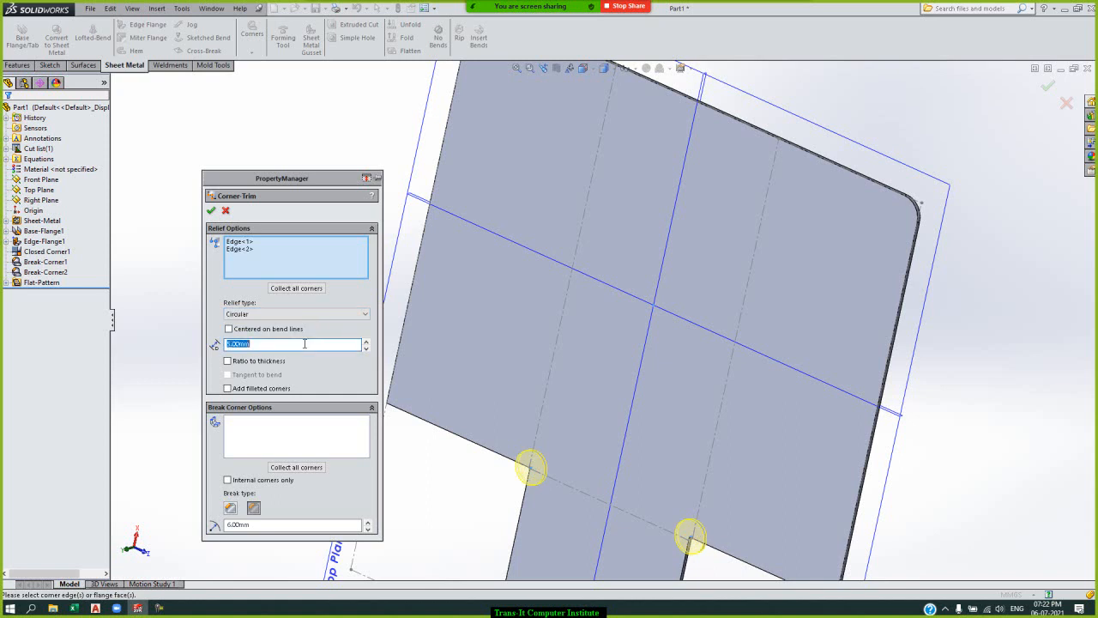
type("3")
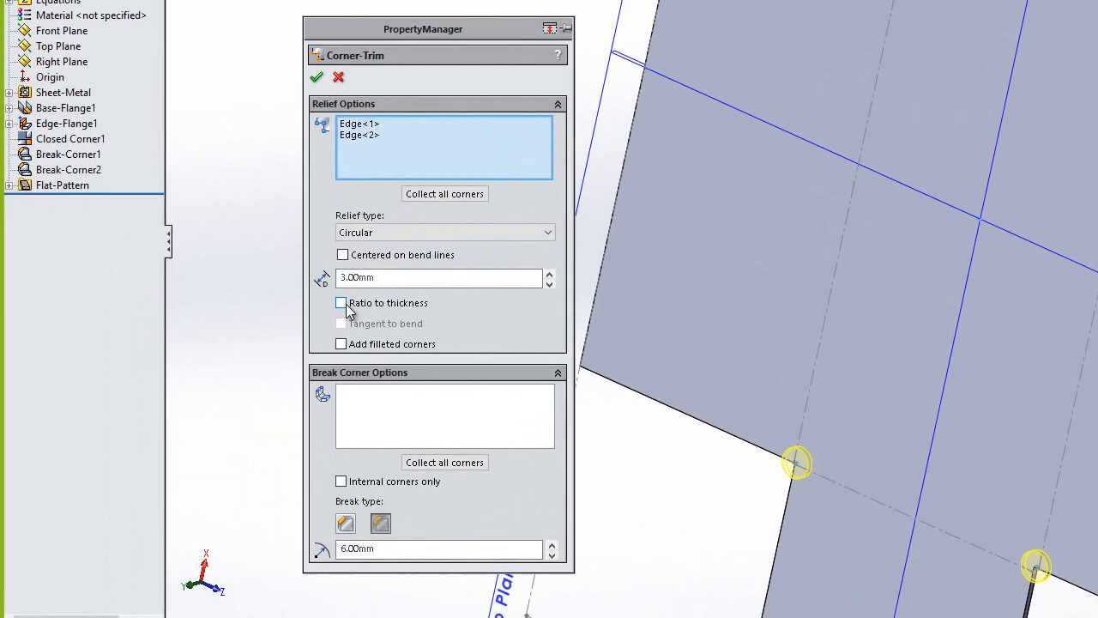
left_click(231, 361)
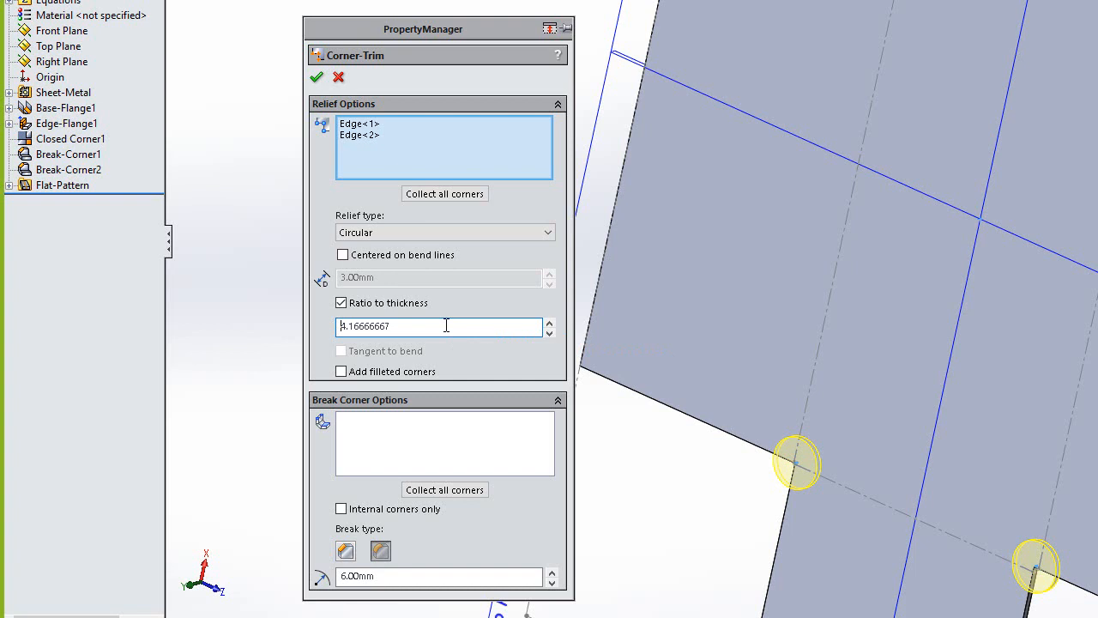
double_click(446, 326)
type("3")
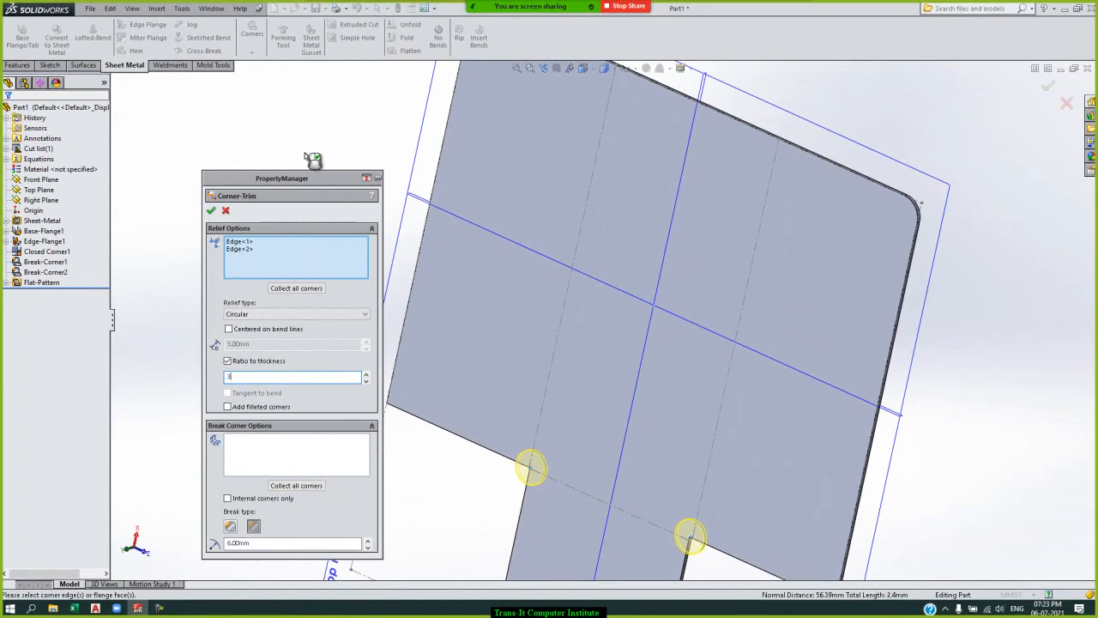
left_click(306, 157)
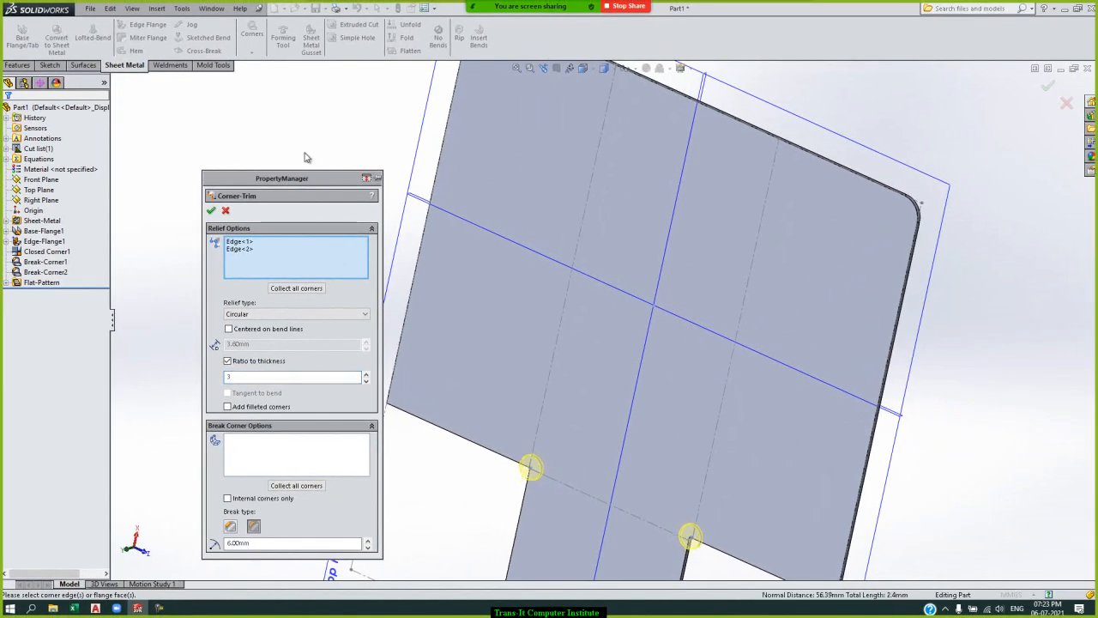
Centre the circular reliefs on the bend lines, keep the thickness ratio at 3, and create the corner trim.
left_click(229, 329)
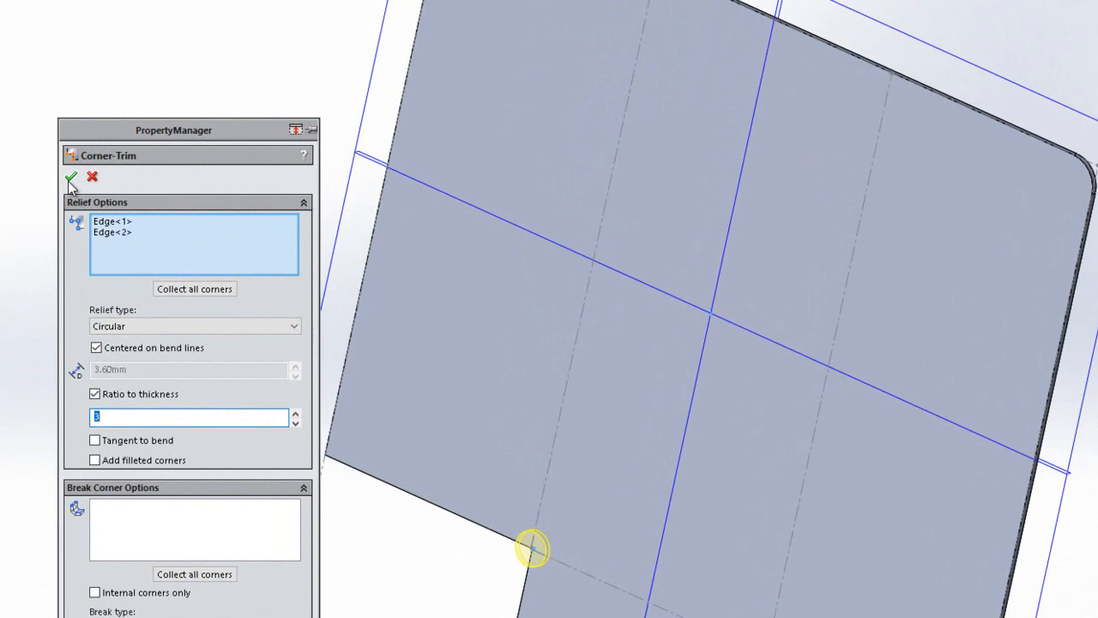
type("3")
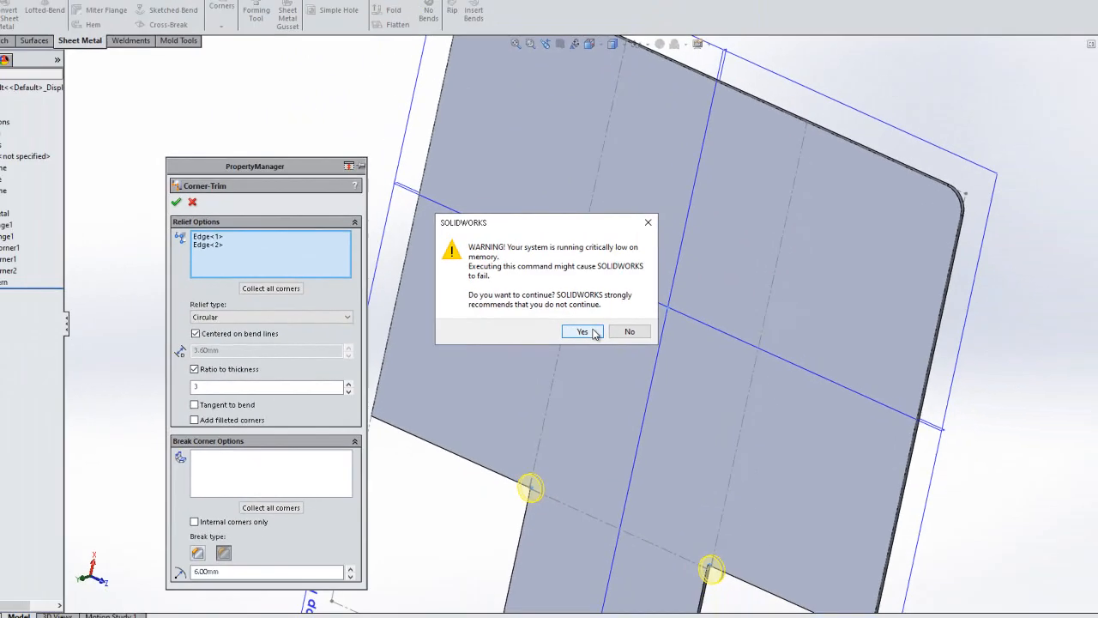
left_click(607, 347)
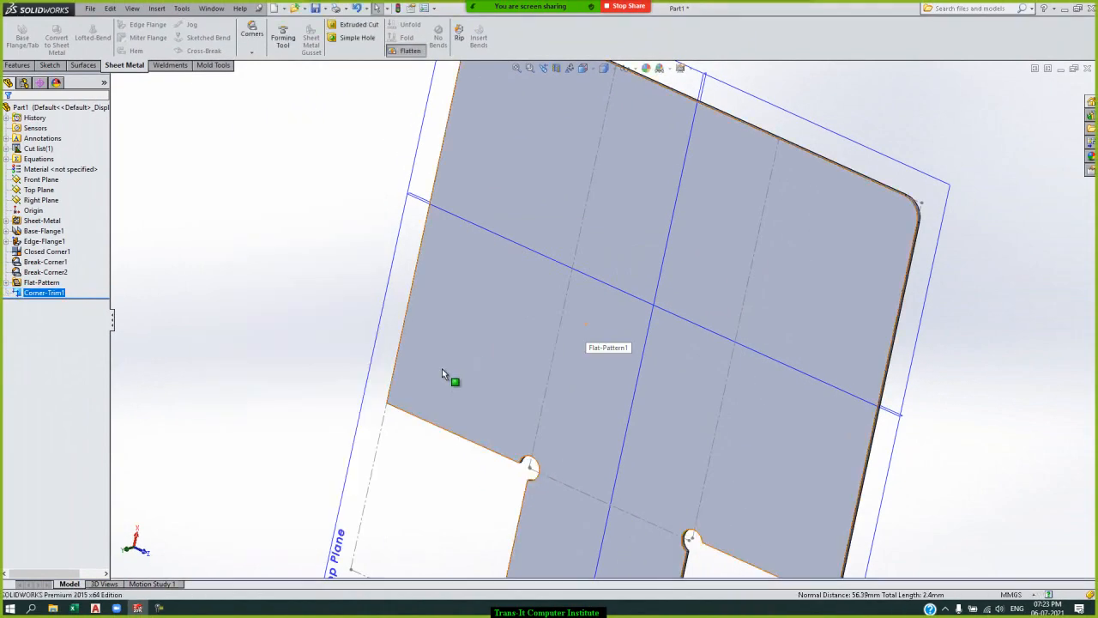
left_click(358, 302)
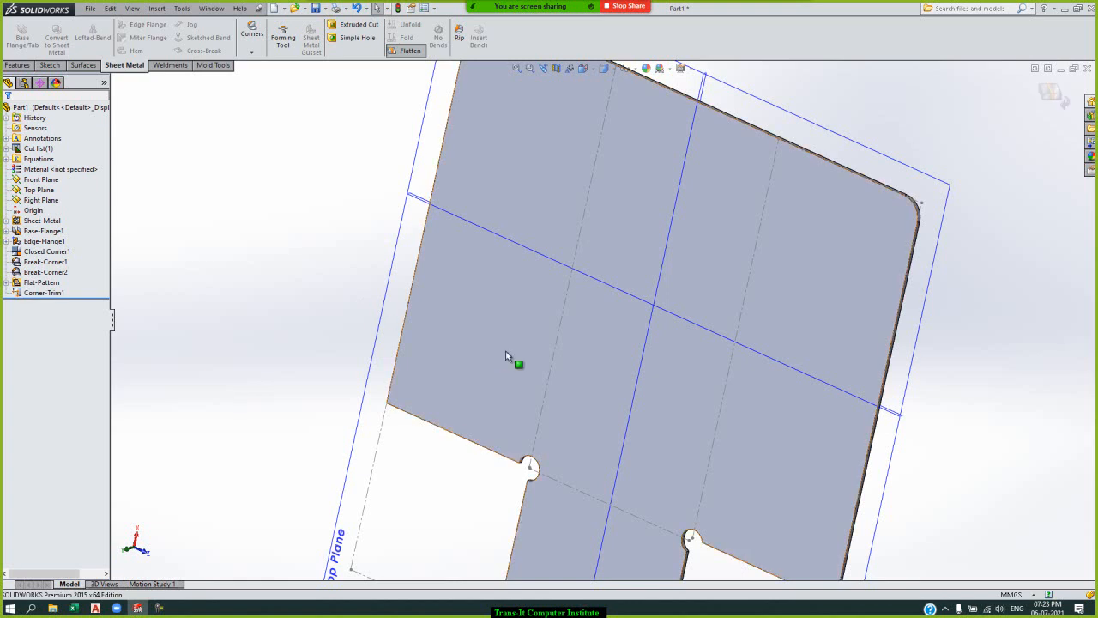
Return the flattened part to its folded state and try to collect all corners for a Corner Relief.
left_click(1055, 115)
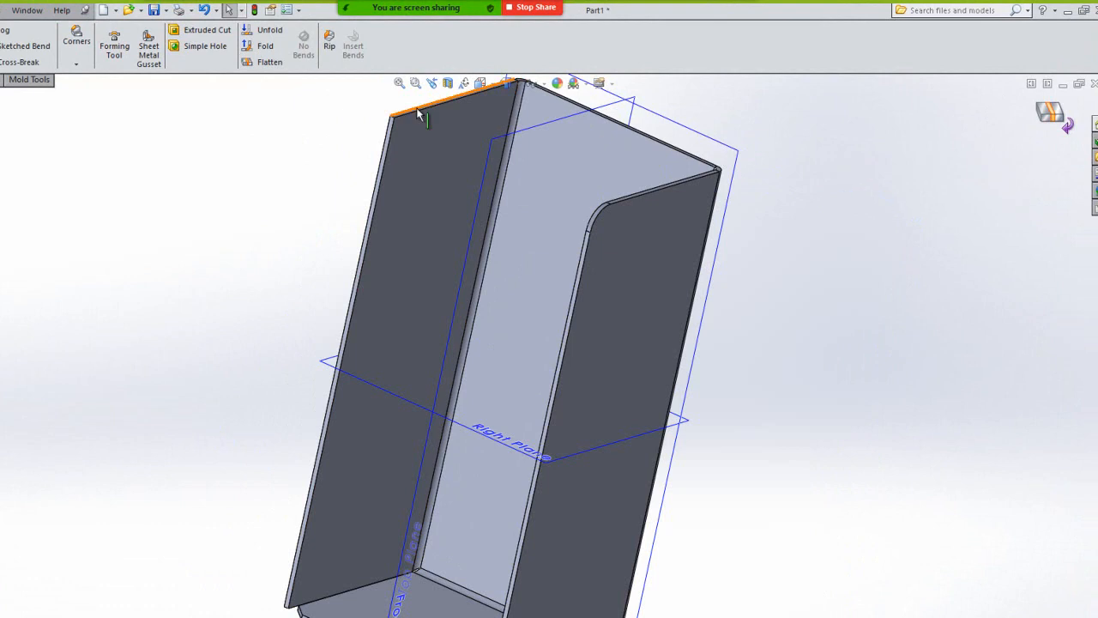
left_click(398, 84)
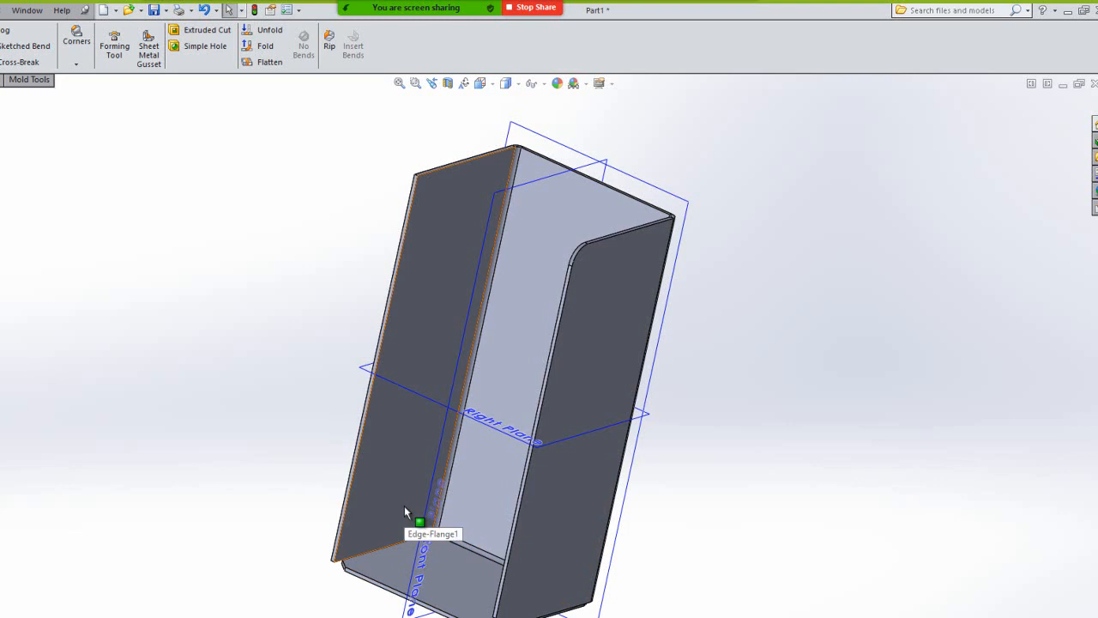
left_click(75, 64)
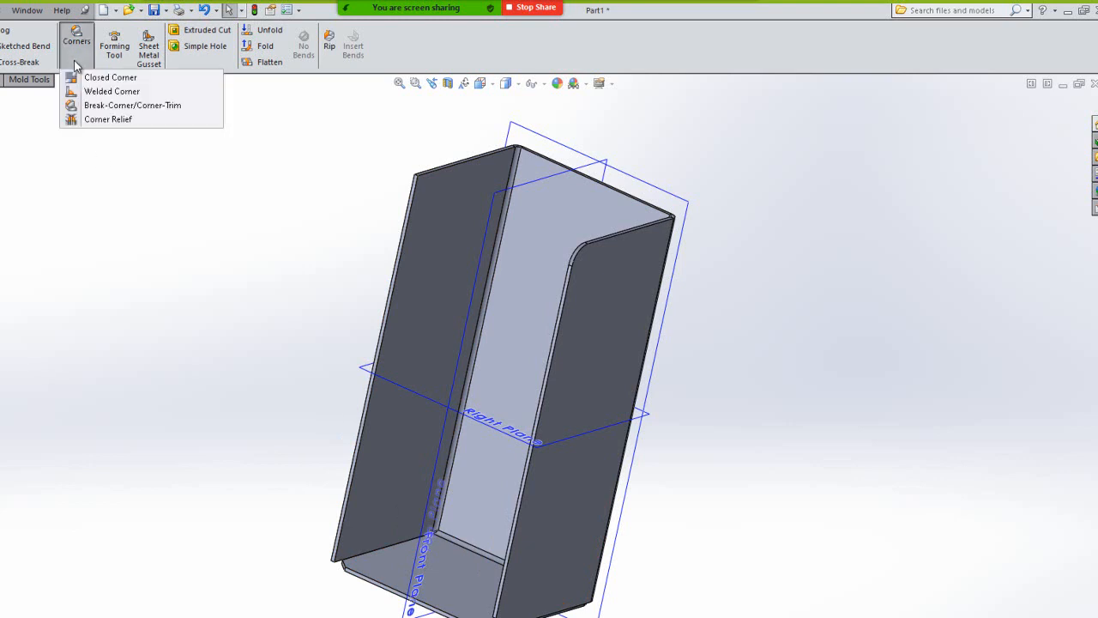
left_click(109, 119)
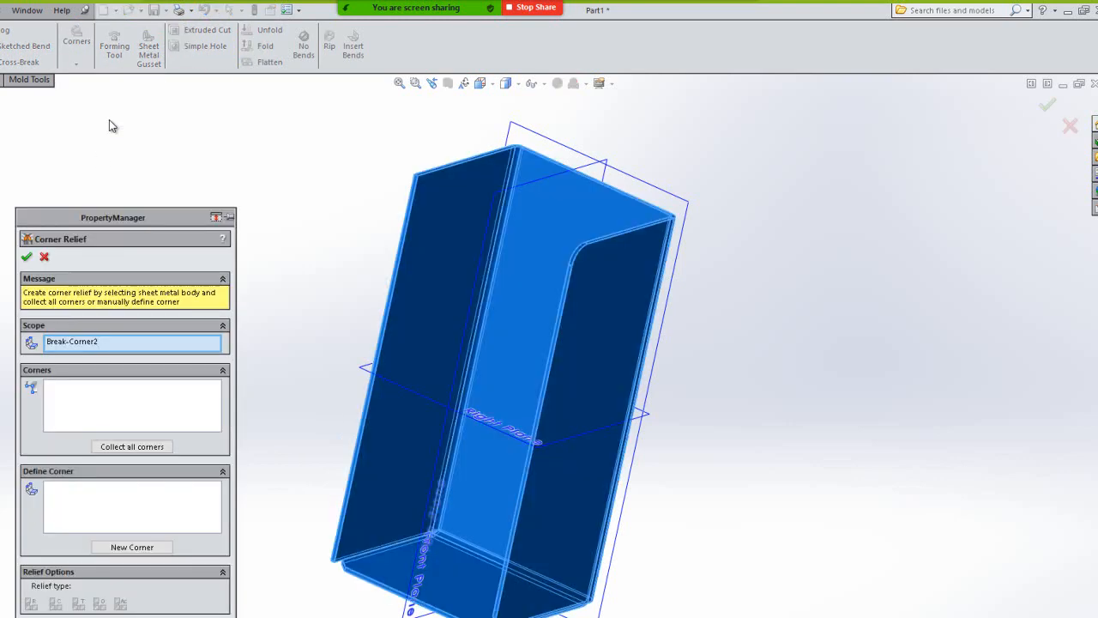
left_click(111, 411)
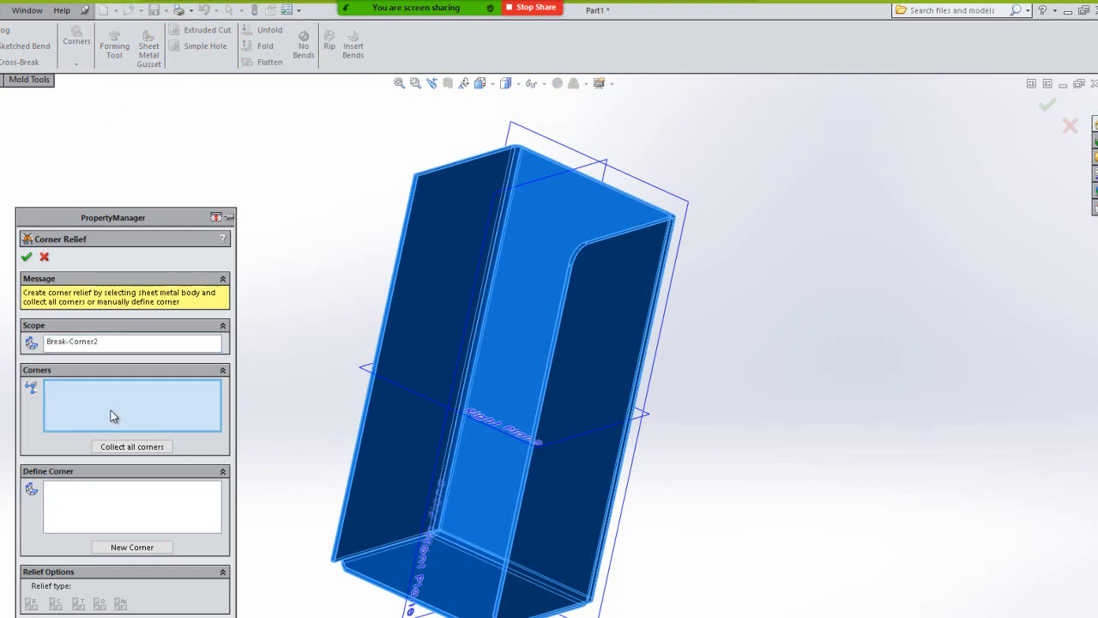
left_click(121, 453)
left_click(128, 447)
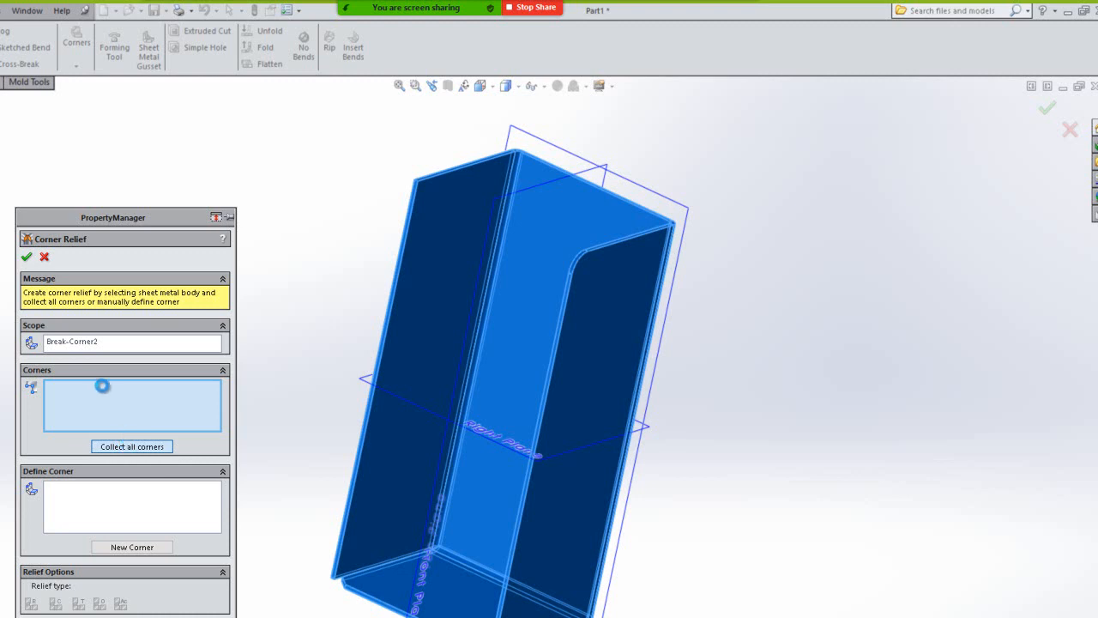
Abandon the Corner Relief, close the unresponsive program and restart SOLIDWORKS 2015.
left_click(44, 258)
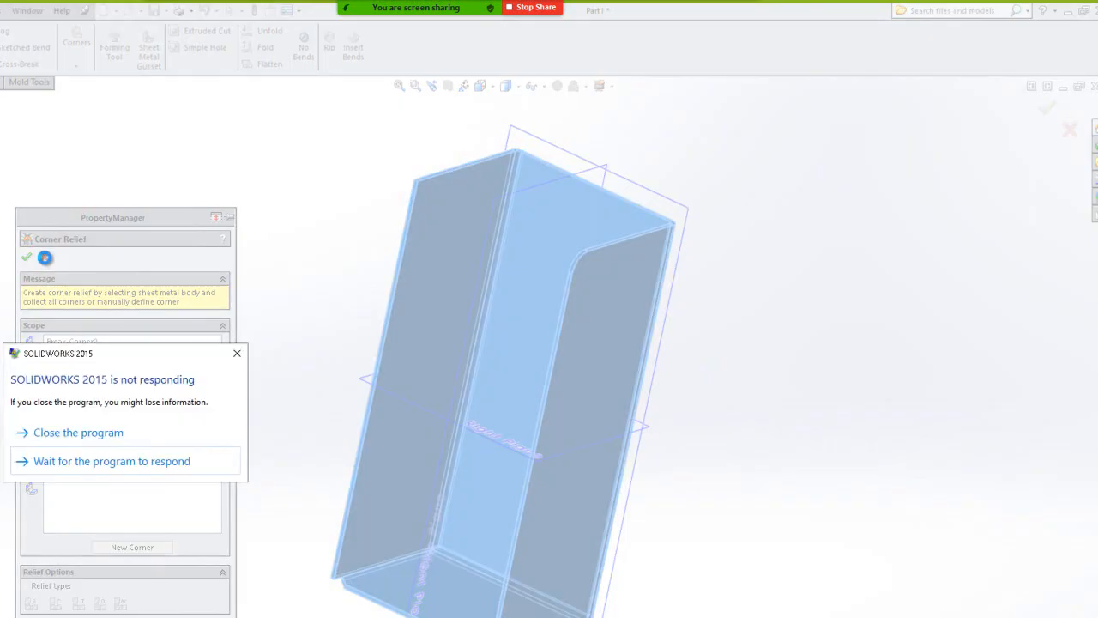
left_click(146, 462)
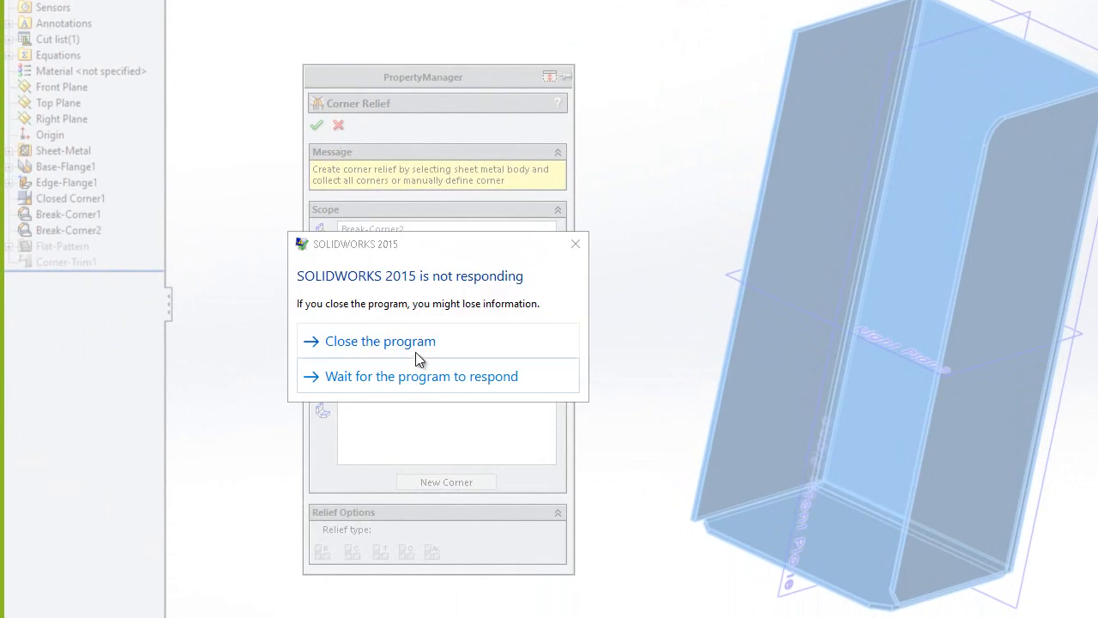
left_click(415, 354)
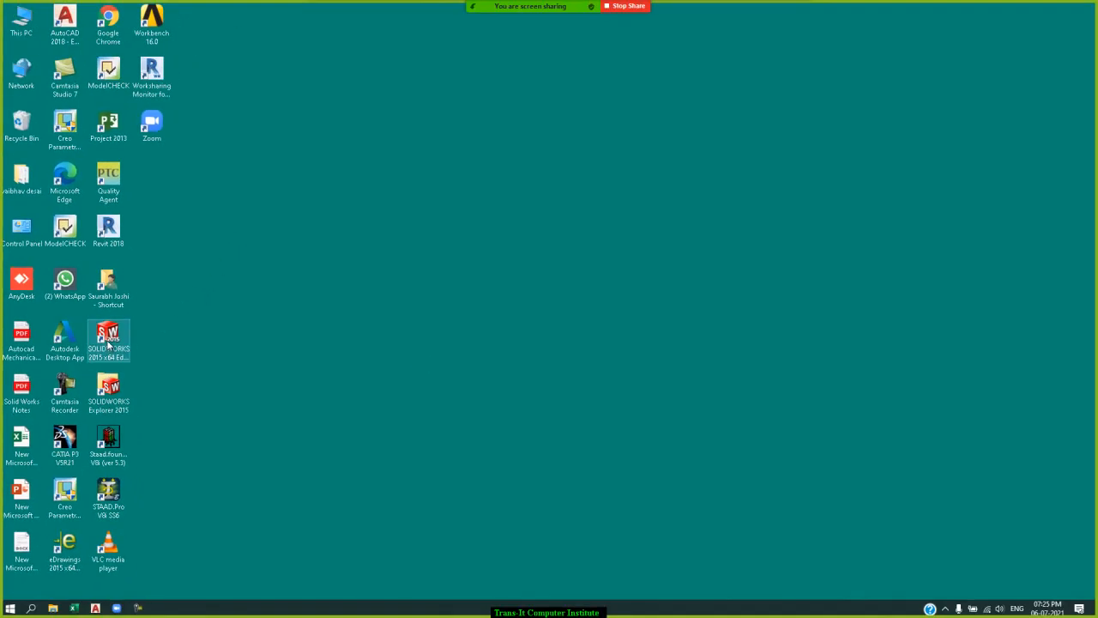
double_click(108, 342)
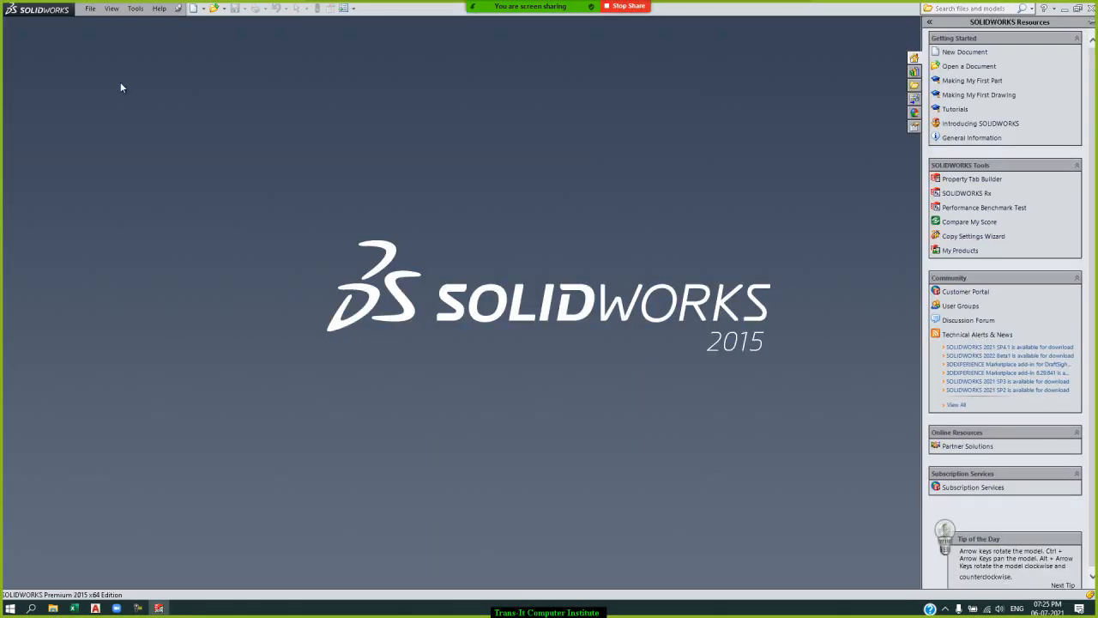
Create a new part document.
left_click(90, 10)
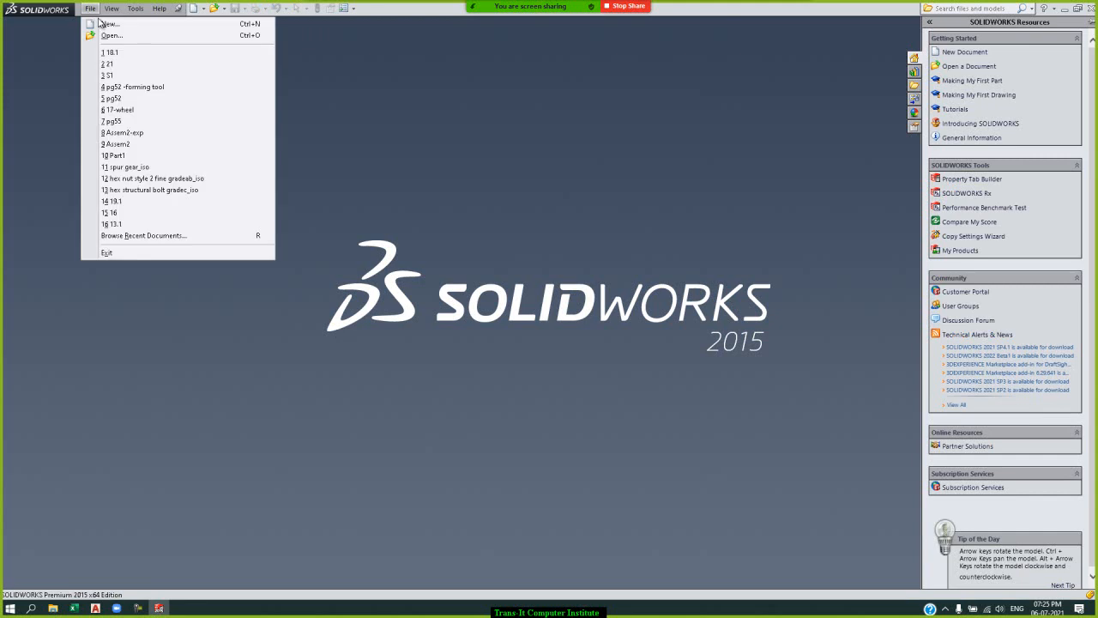
left_click(106, 26)
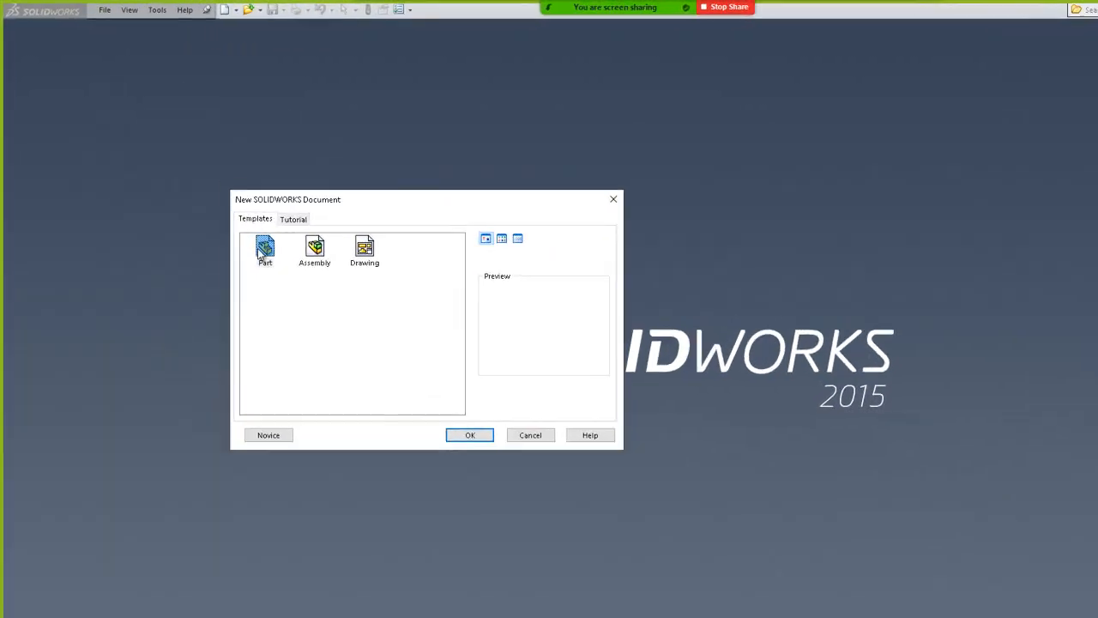
double_click(261, 251)
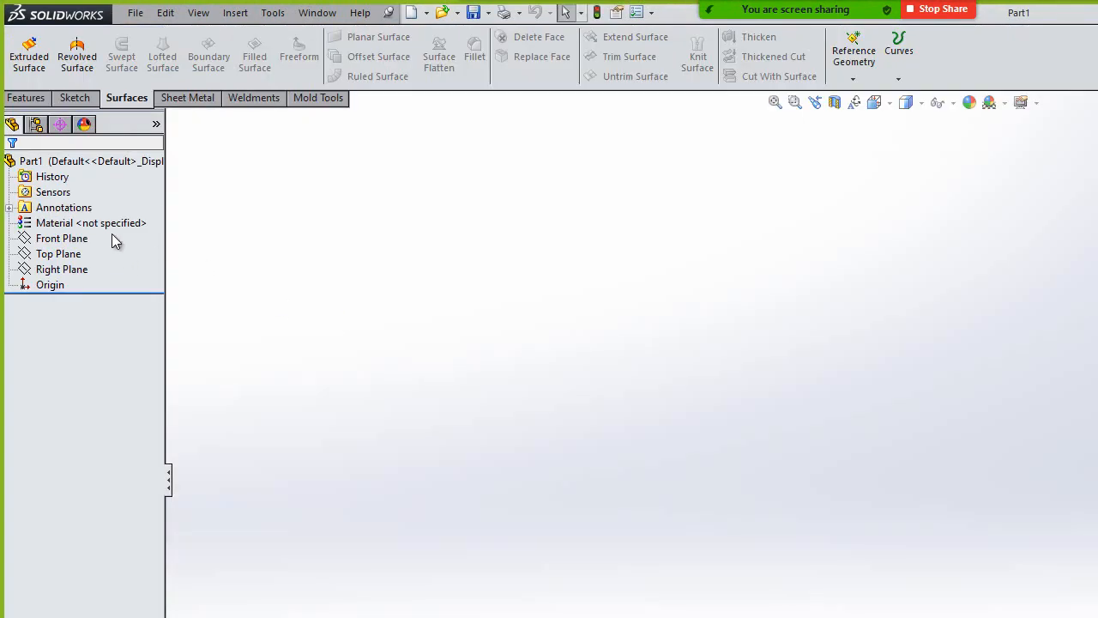
Show the Front, Top and Right planes in the new part.
left_click_drag(112, 234, 48, 276)
right_click(47, 276)
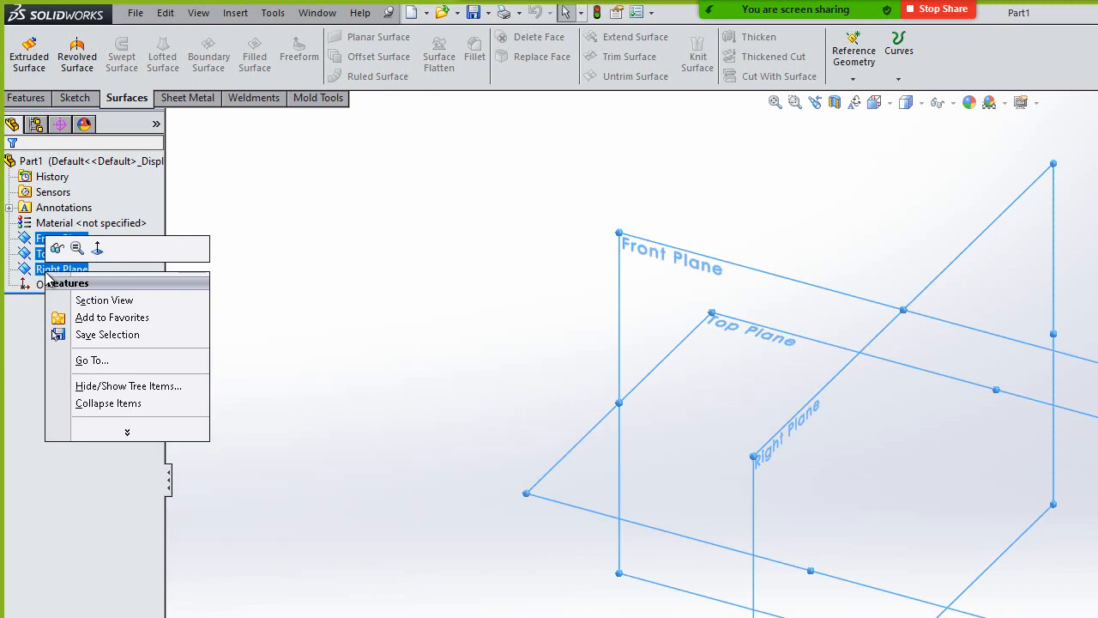
left_click(54, 247)
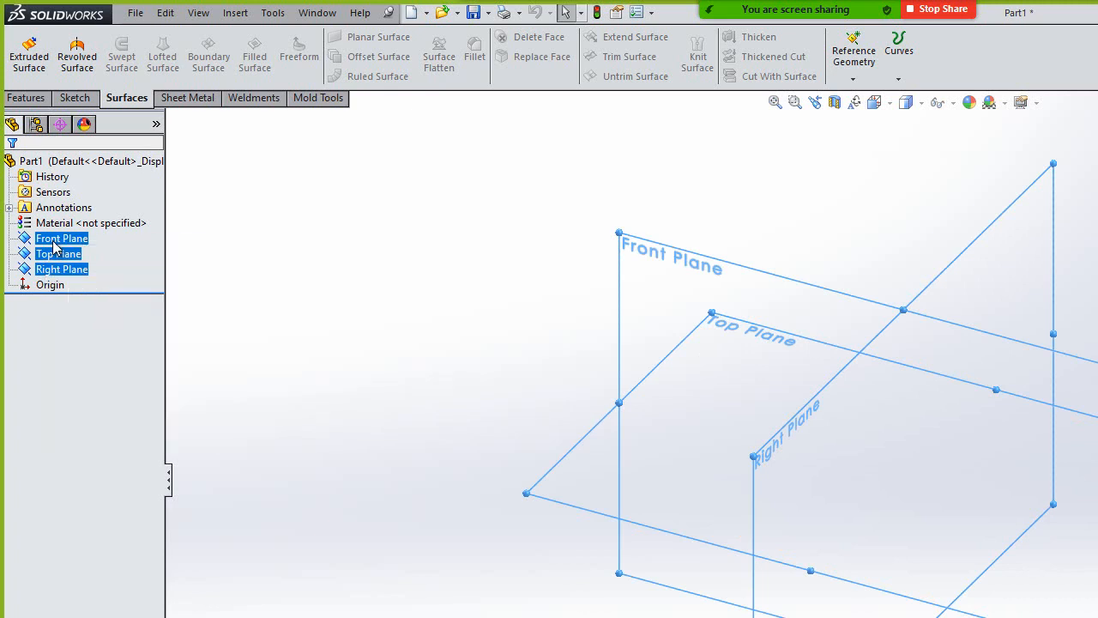
left_click(533, 163)
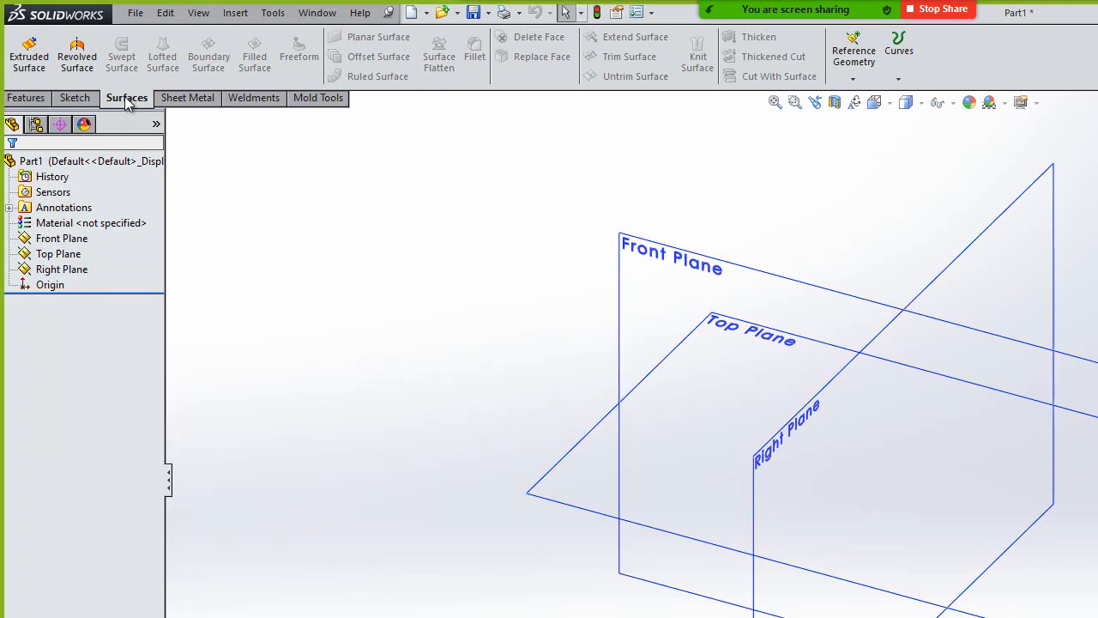
Create a 1.20 mm thick base flange from an origin-centred rectangle about 101 by 50 mm on the Top Plane.
left_click(194, 98)
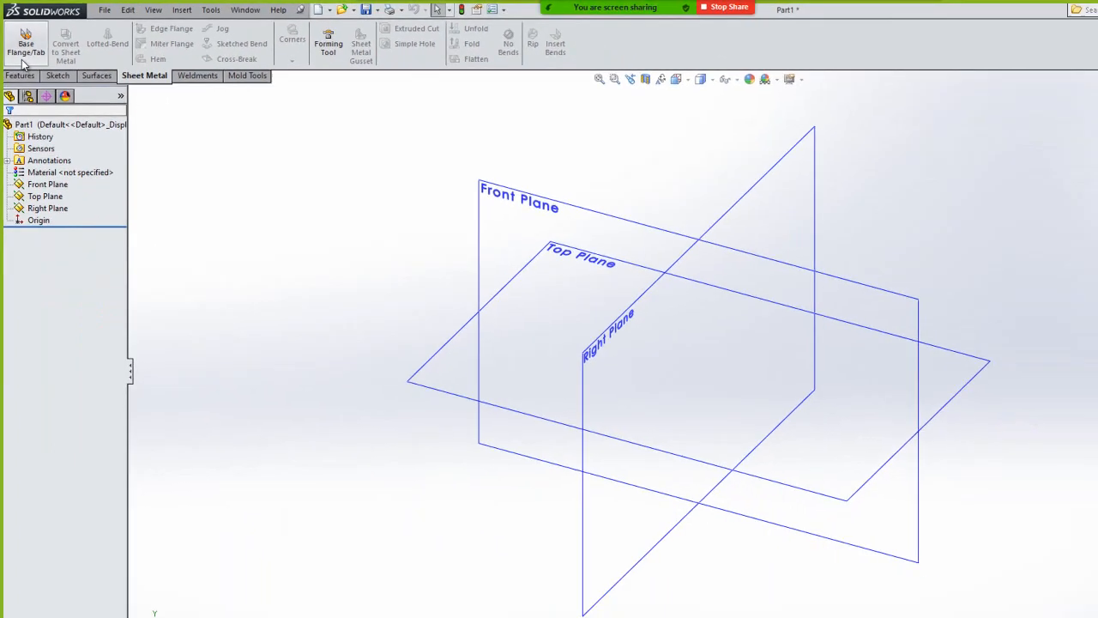
left_click(33, 52)
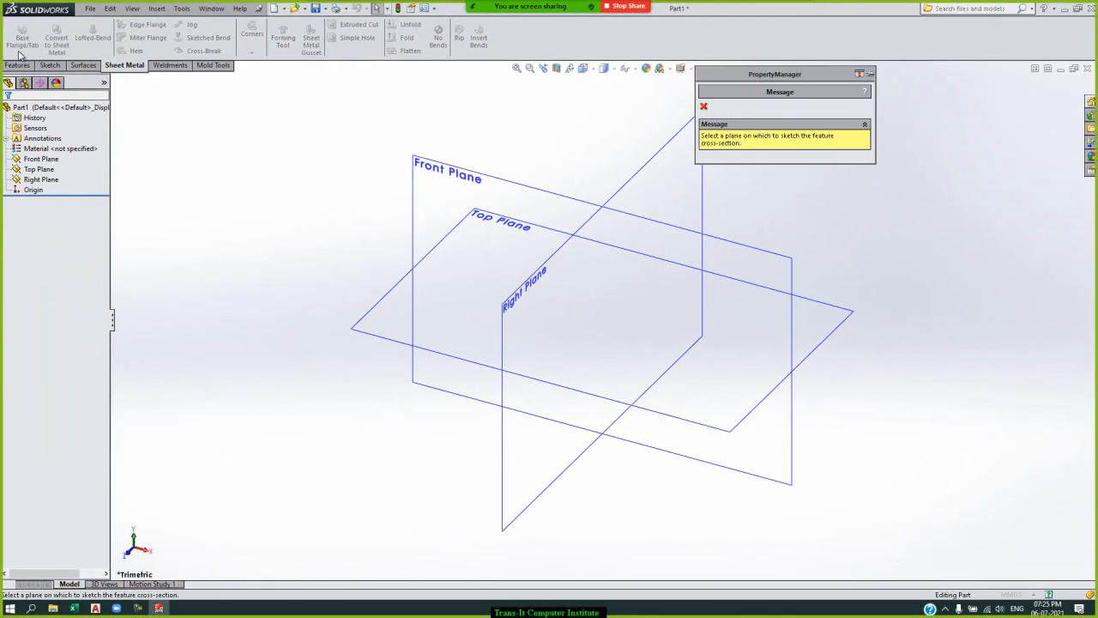
left_click(452, 237)
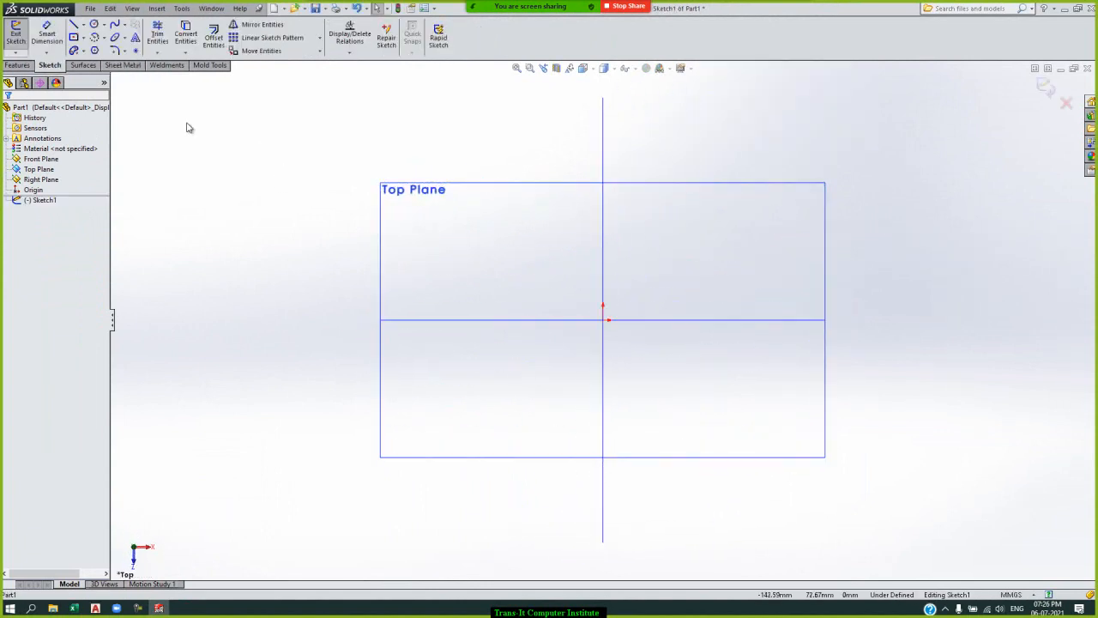
left_click(73, 37)
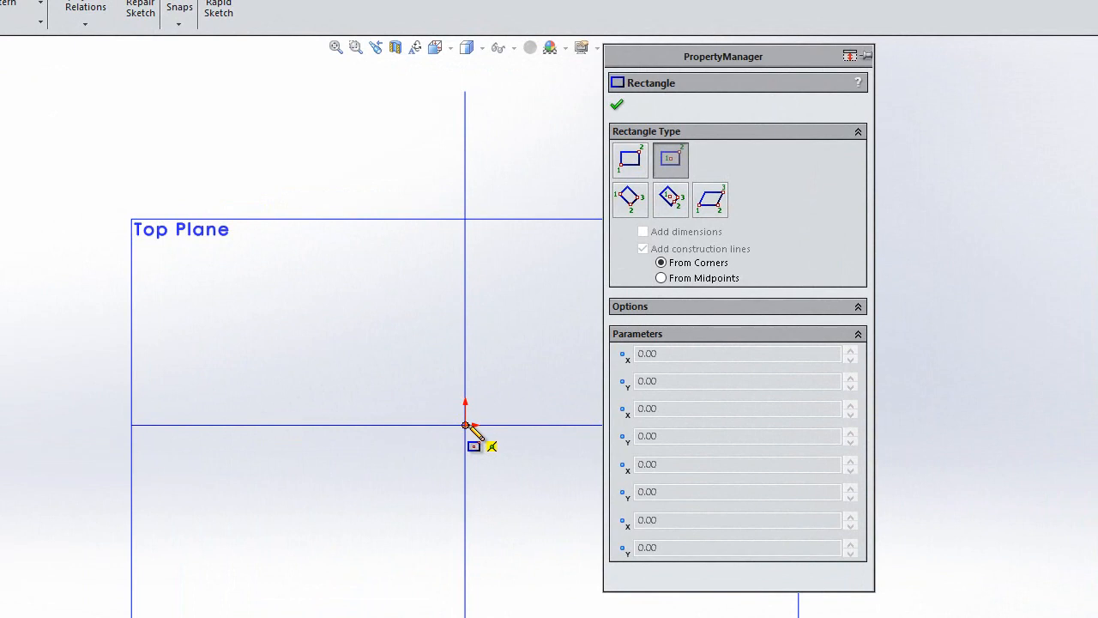
left_click(276, 518)
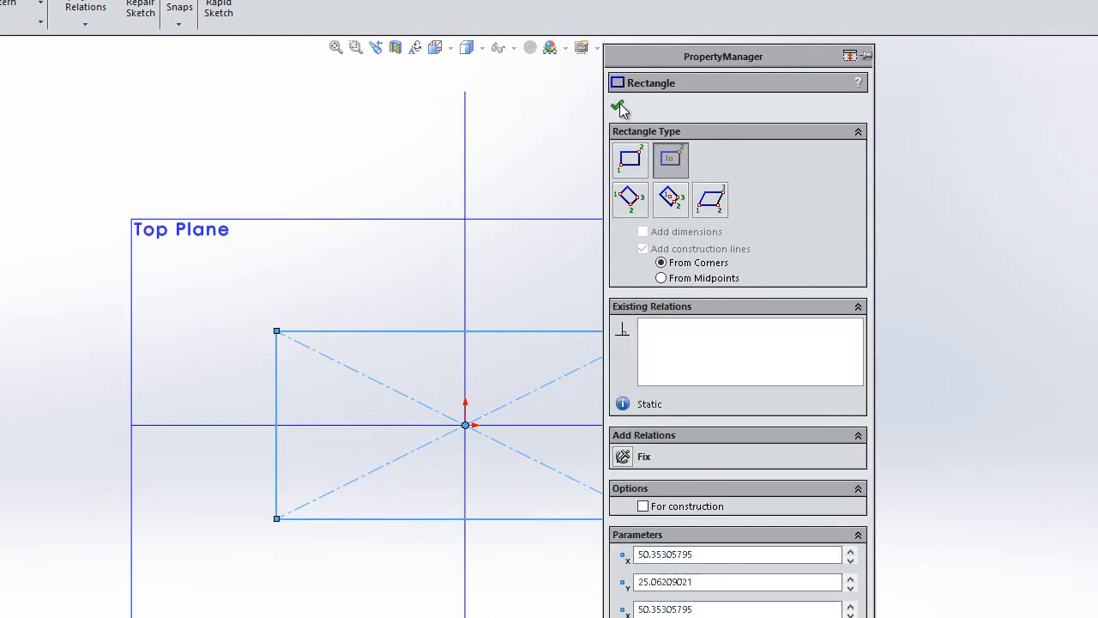
left_click(619, 105)
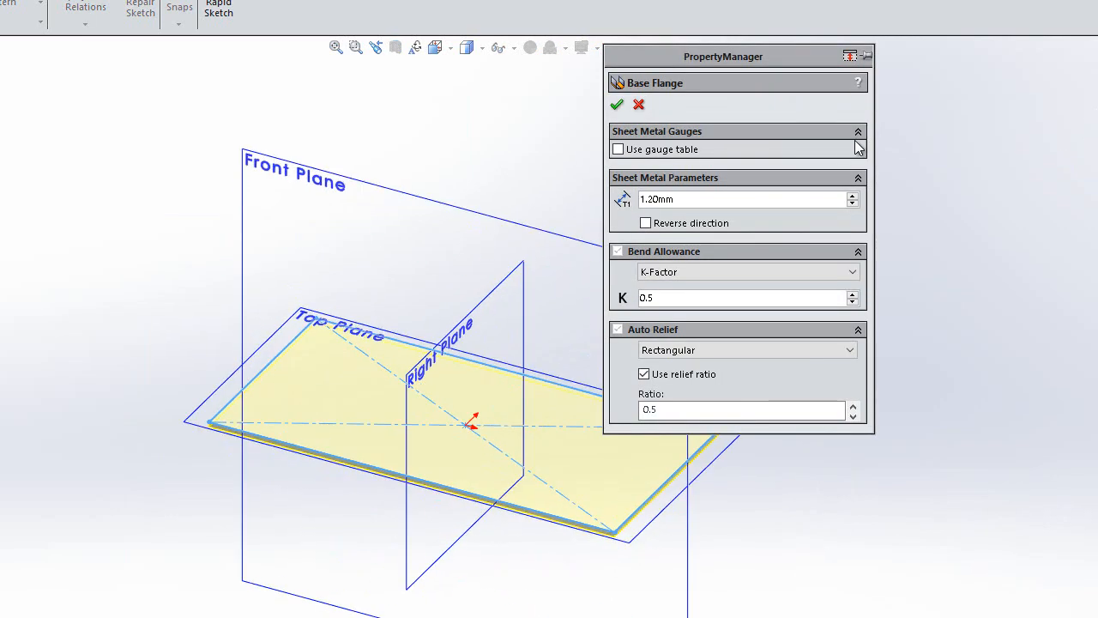
left_click(617, 105)
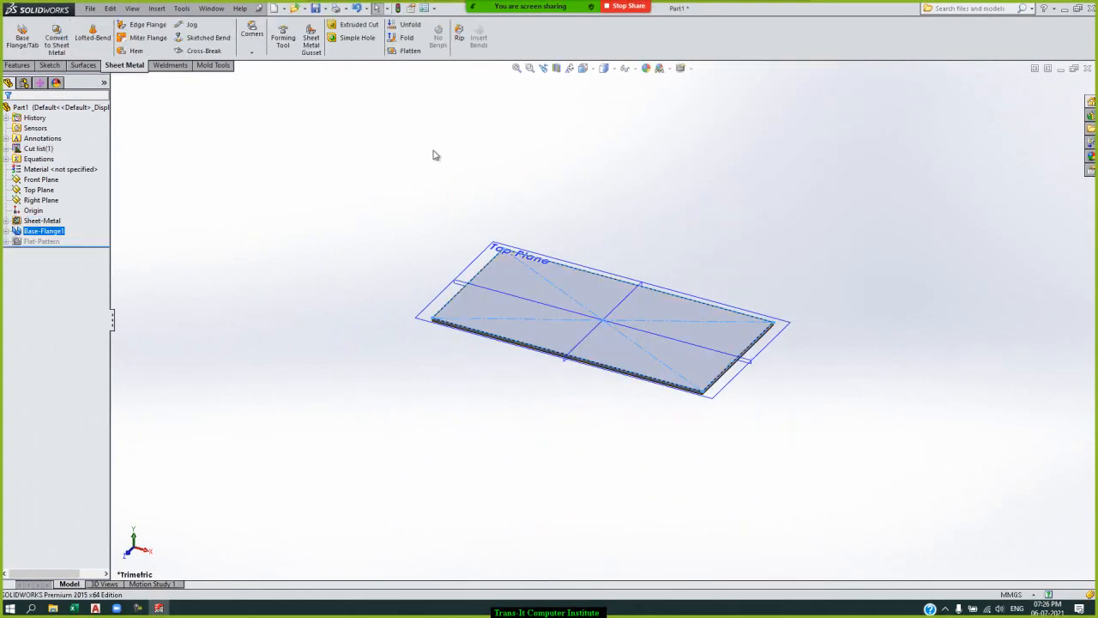
Add 90° edge flanges about 44.6 mm long on both long edges and one short edge of the base plate.
left_click(148, 25)
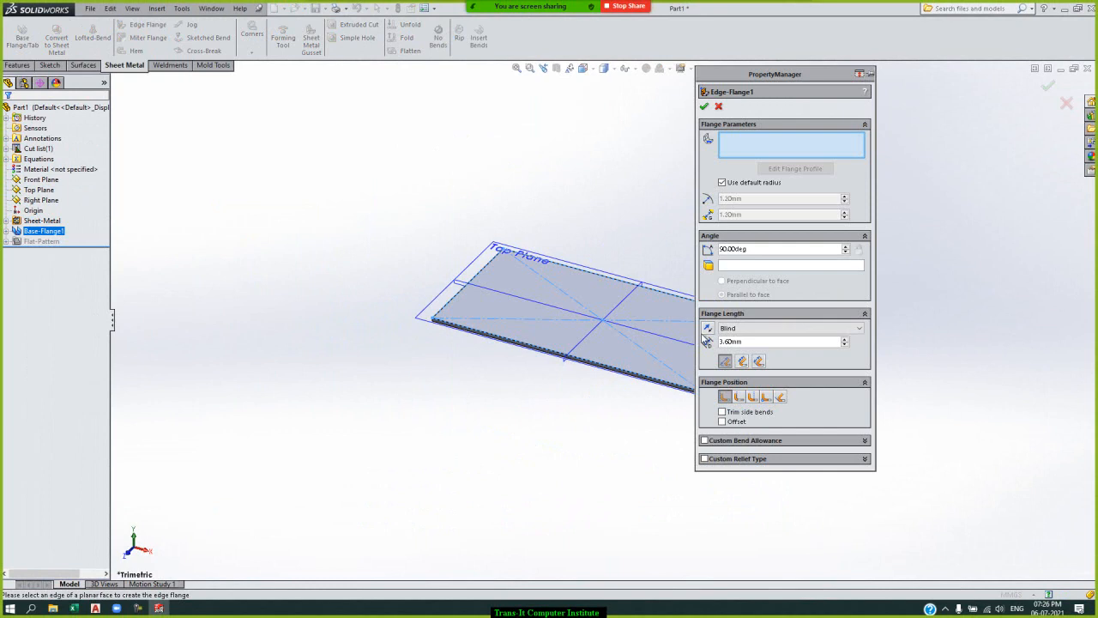
left_click(631, 287)
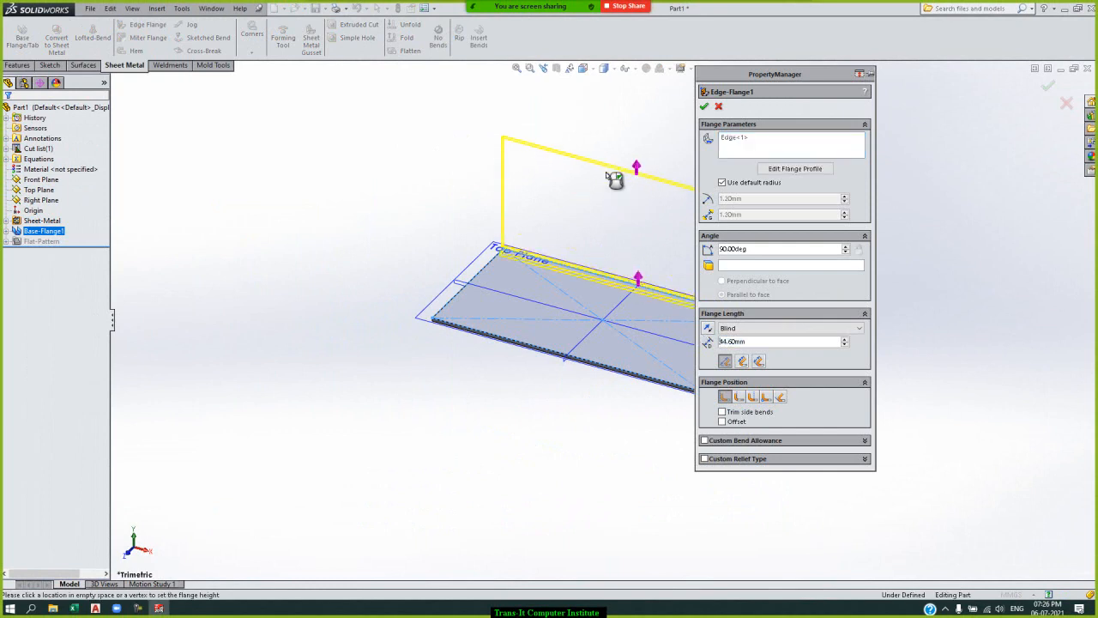
left_click(491, 273)
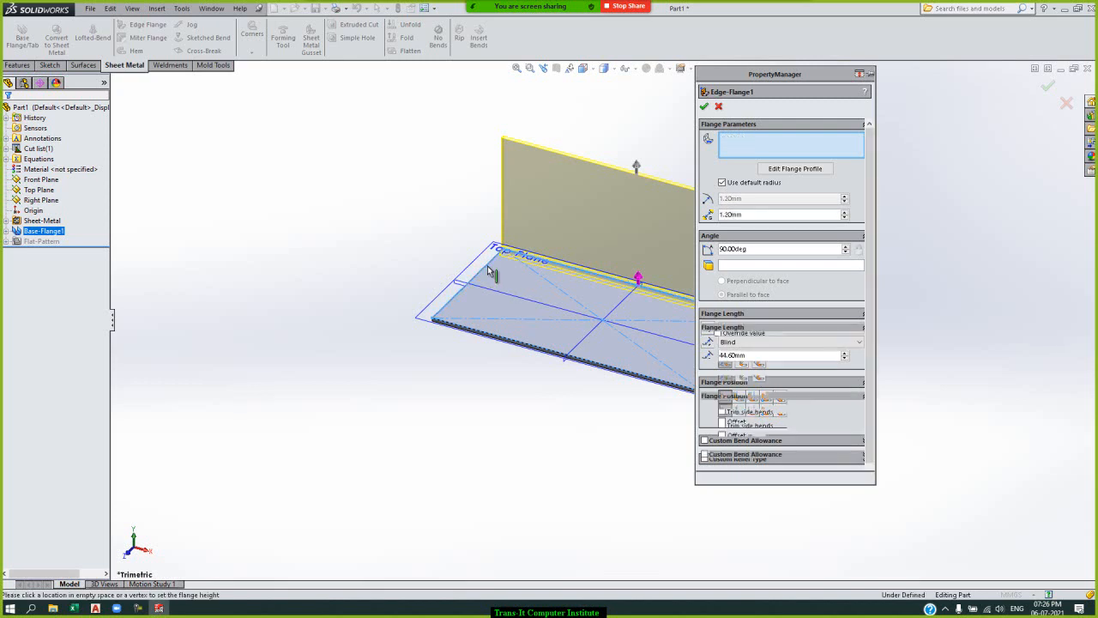
left_click(552, 354)
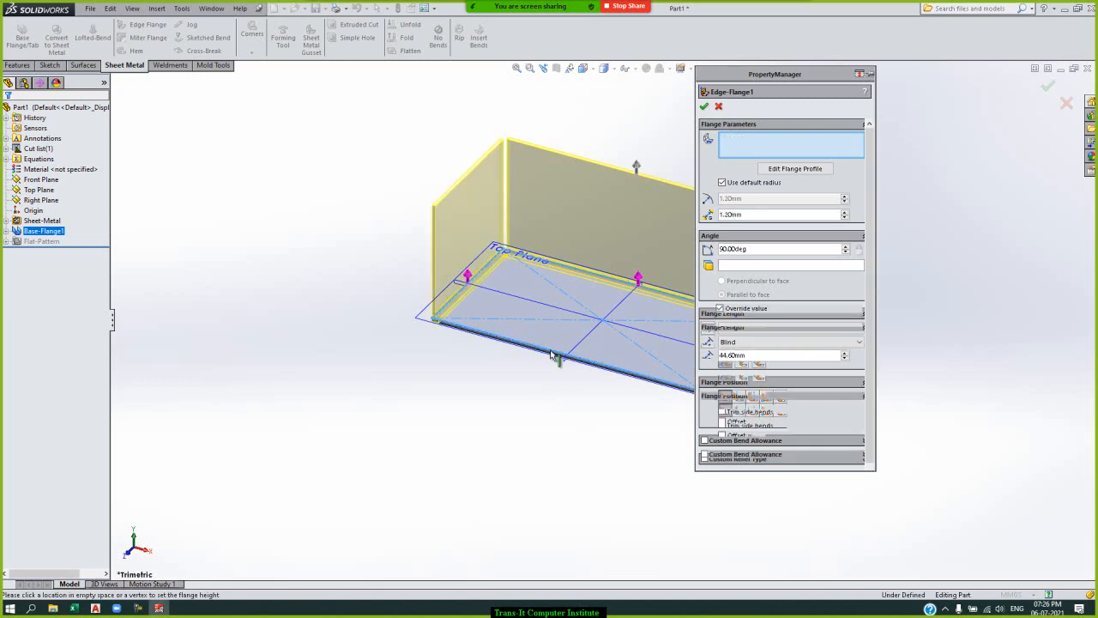
left_click(703, 107)
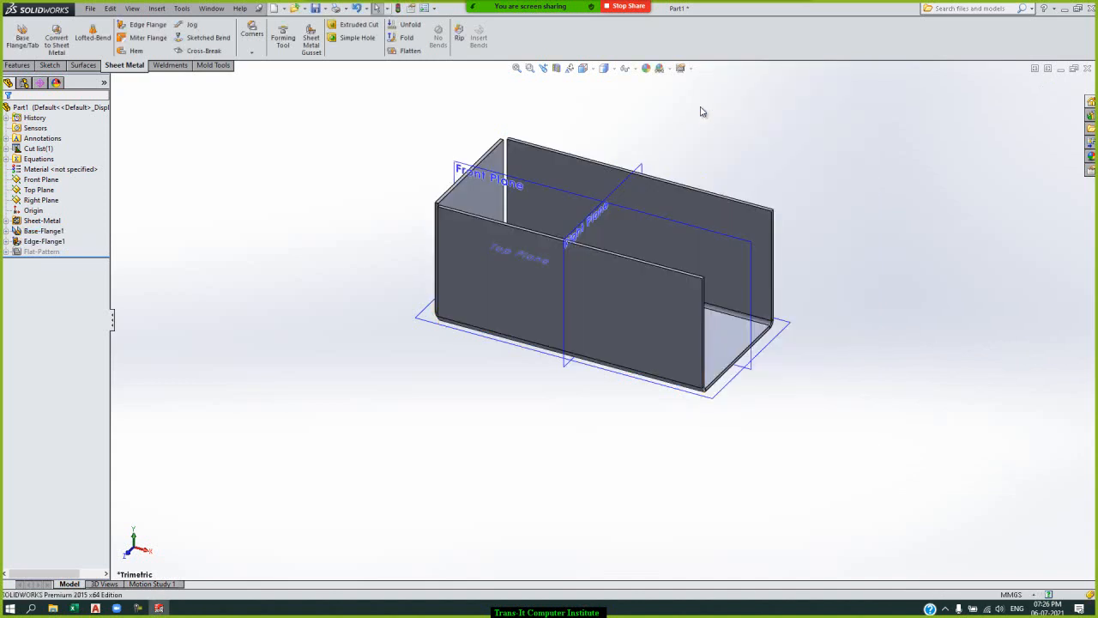
Start a Corner Relief on the flanged sheet metal body and collect all of its corners.
key("Left")
key("Left")
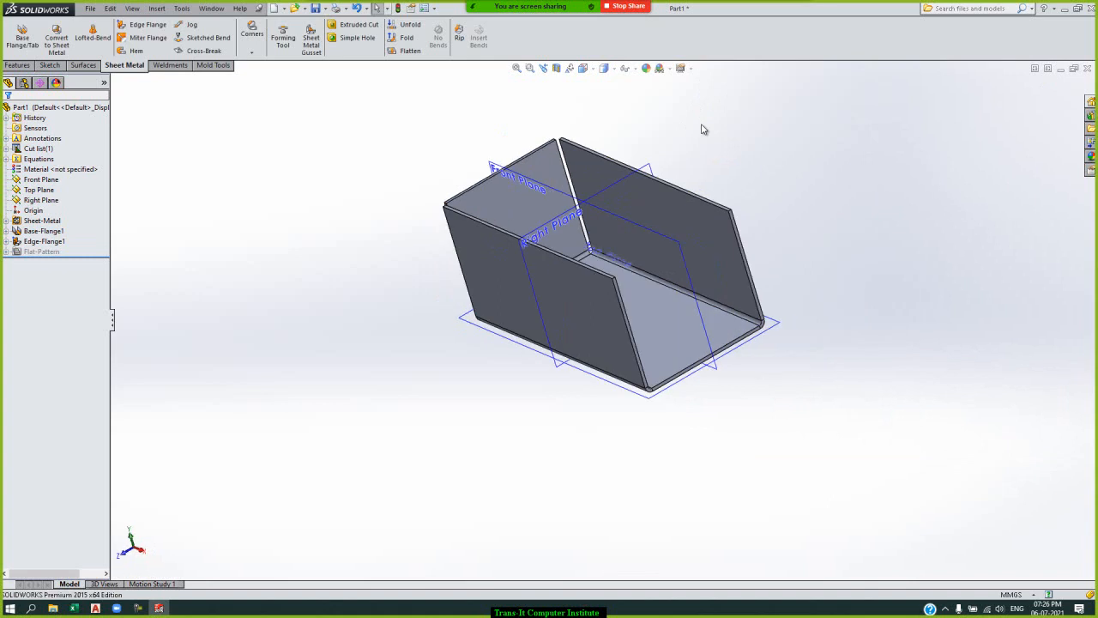
key("Down")
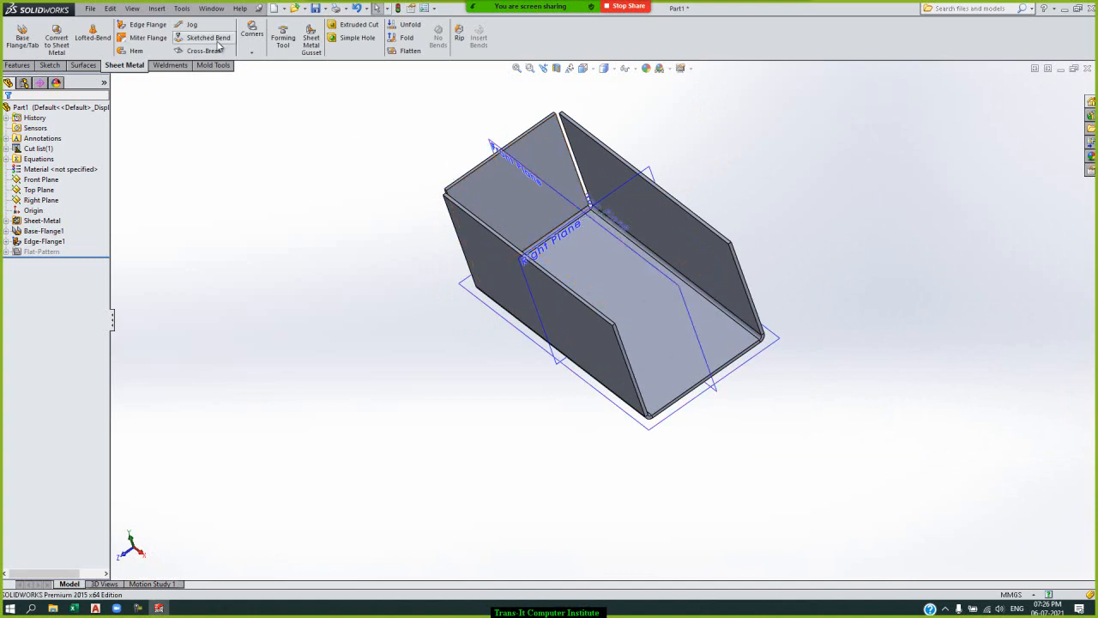
left_click(253, 51)
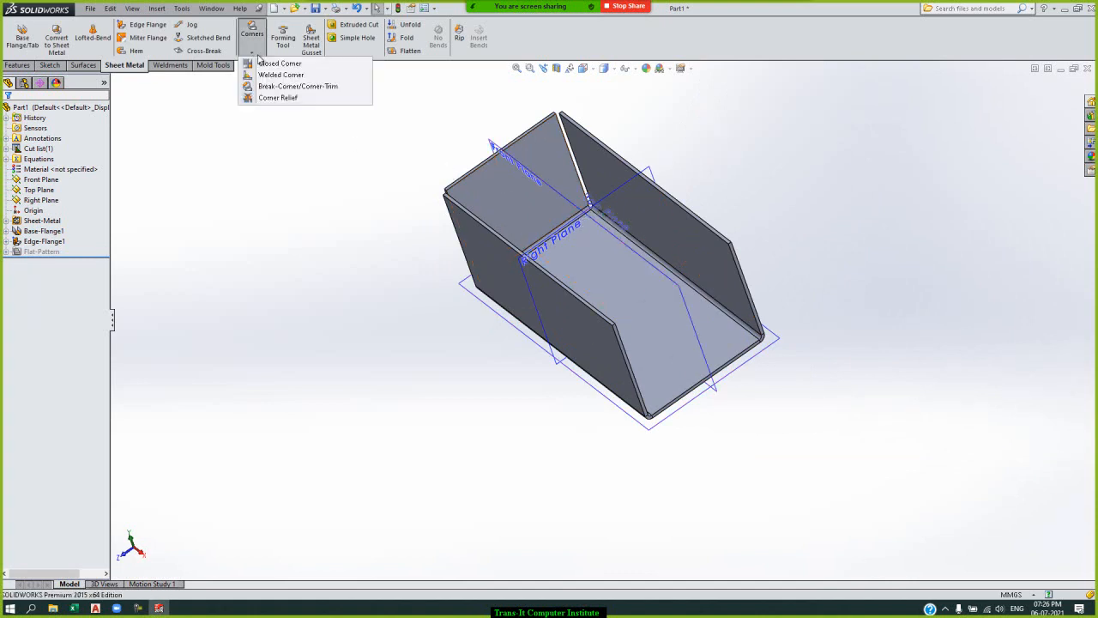
left_click(278, 97)
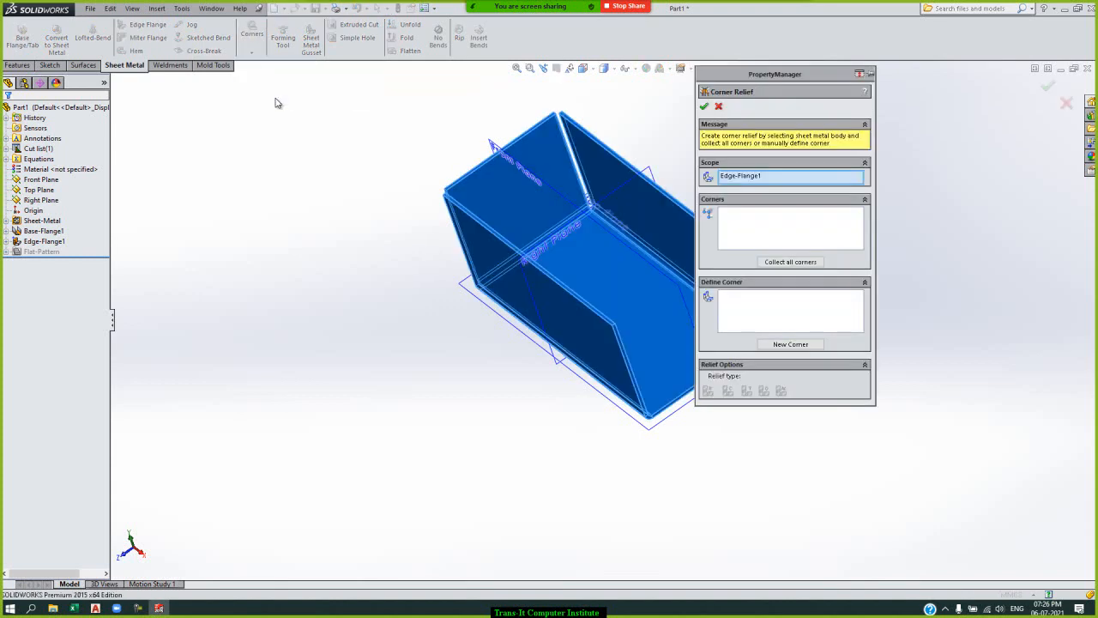
left_click(788, 263)
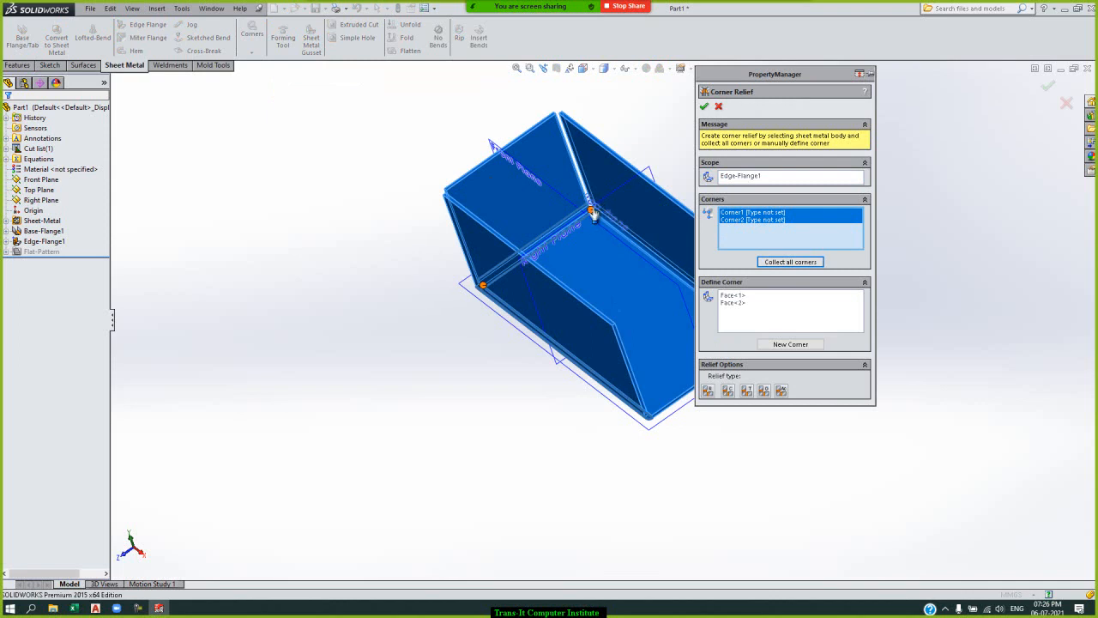
Try the Rectangular relief type on both corners with a slot length of 3.20 mm.
left_click(714, 394)
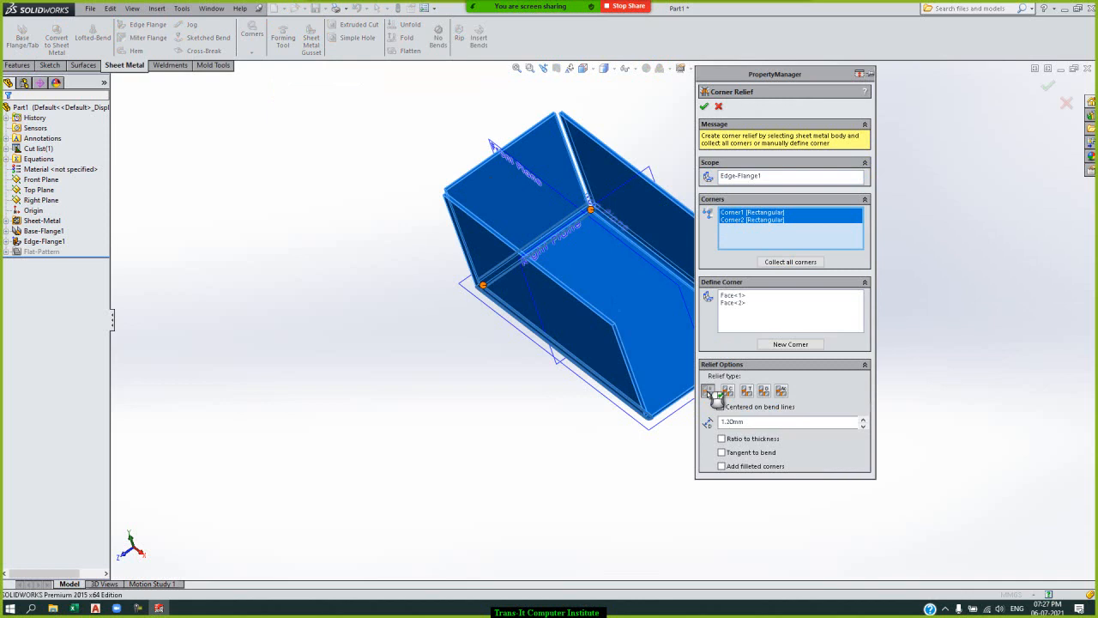
left_click(530, 69)
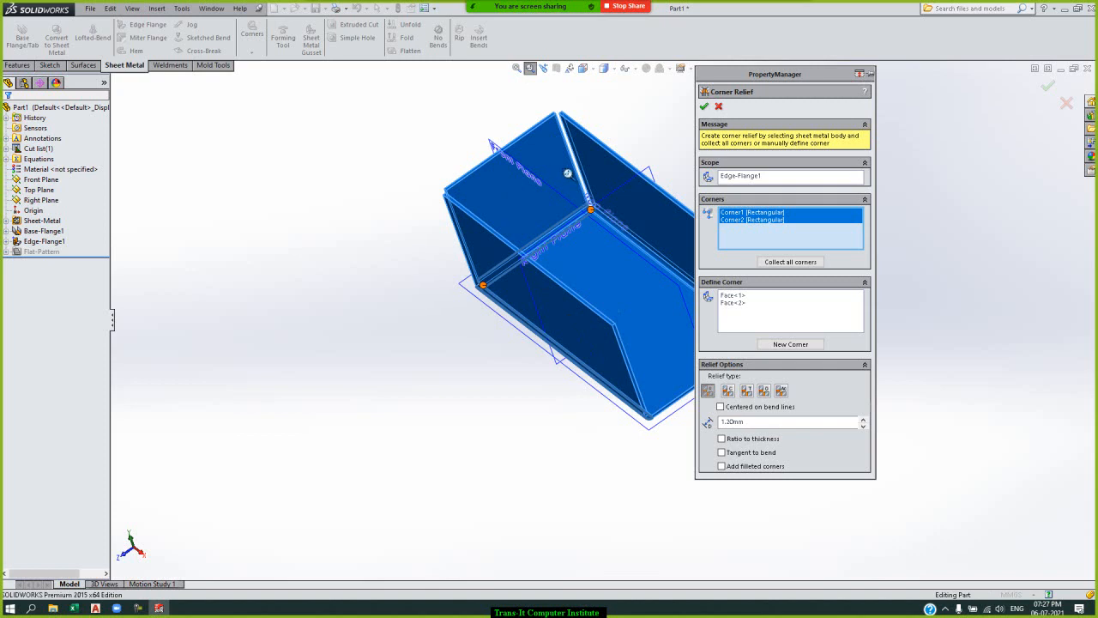
left_click_drag(567, 173, 627, 246)
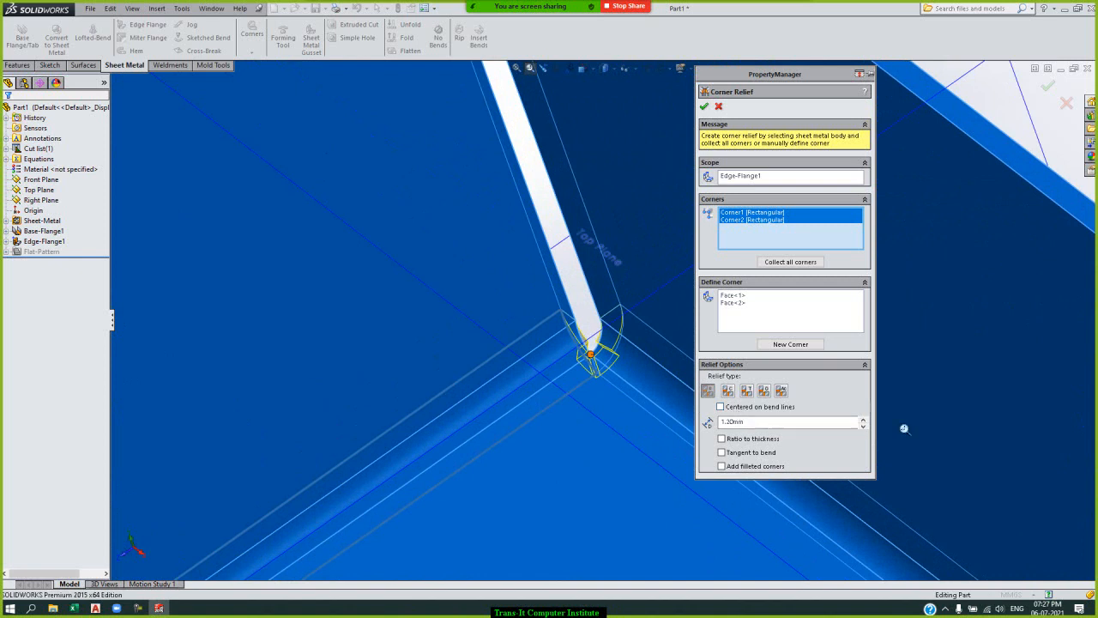
left_click(863, 420)
left_click(864, 418)
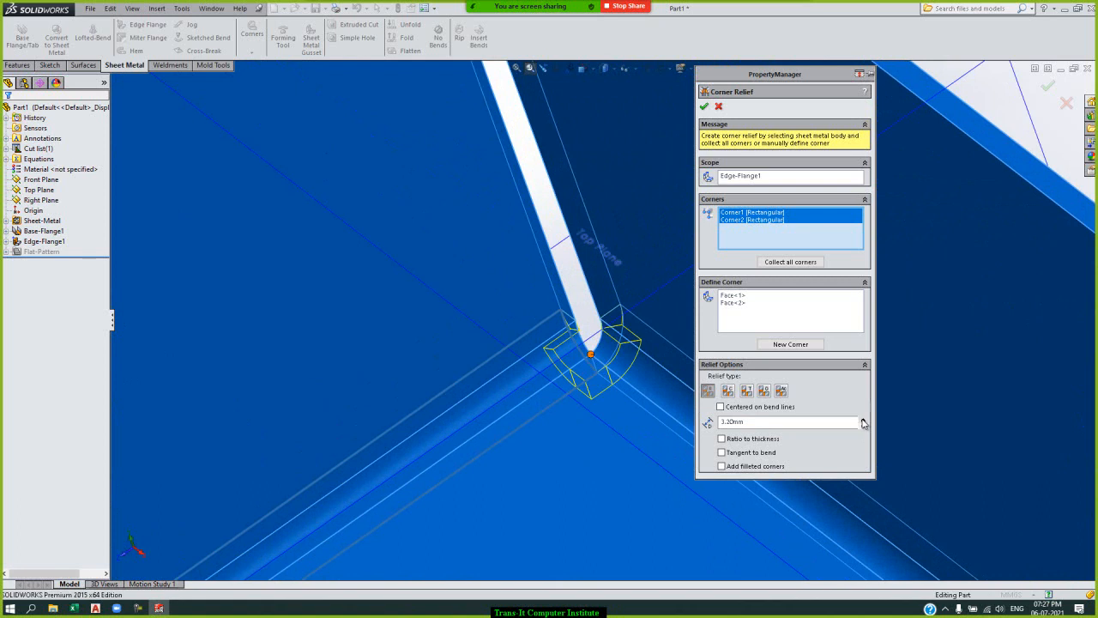
Compare the Circular, Obround, Constant Width and Rectangular relief previews at the inner corner.
left_click(730, 391)
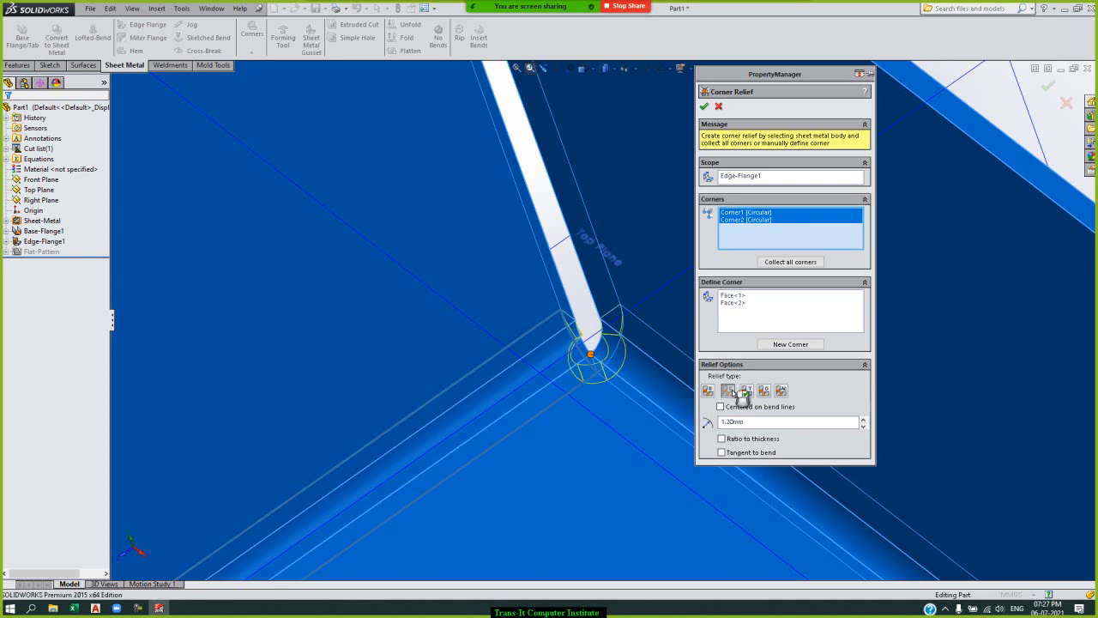
left_click(766, 392)
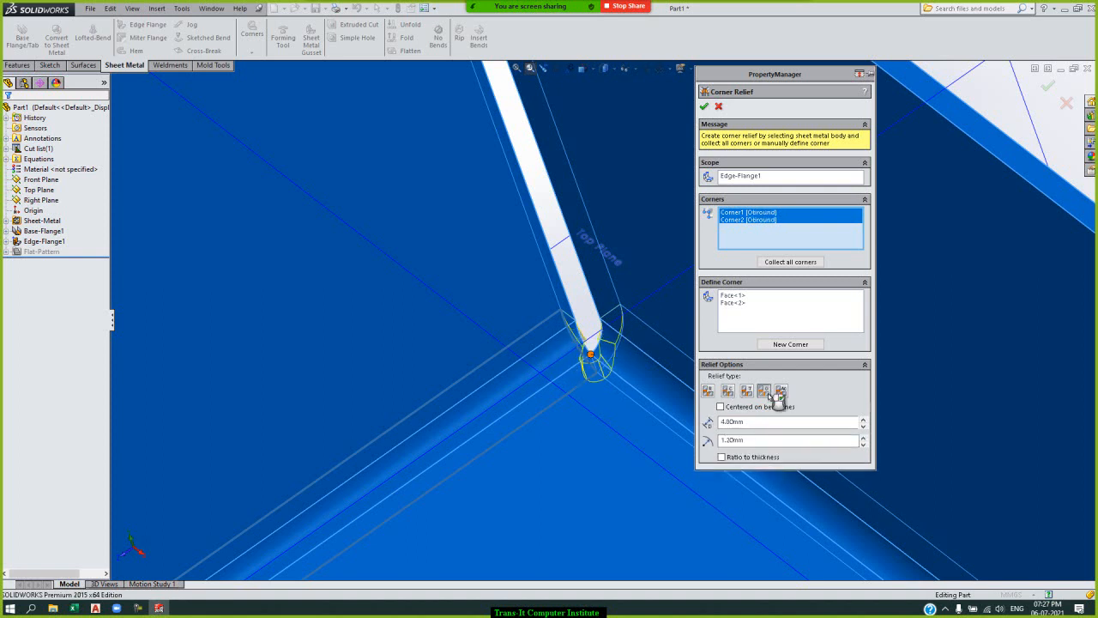
left_click(728, 392)
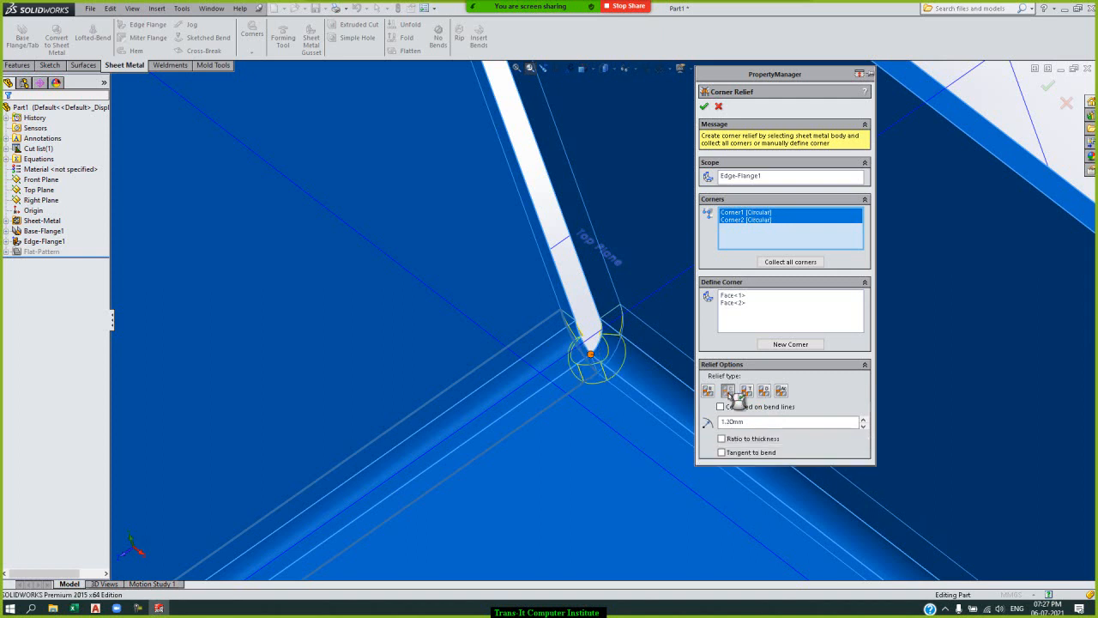
left_click(782, 392)
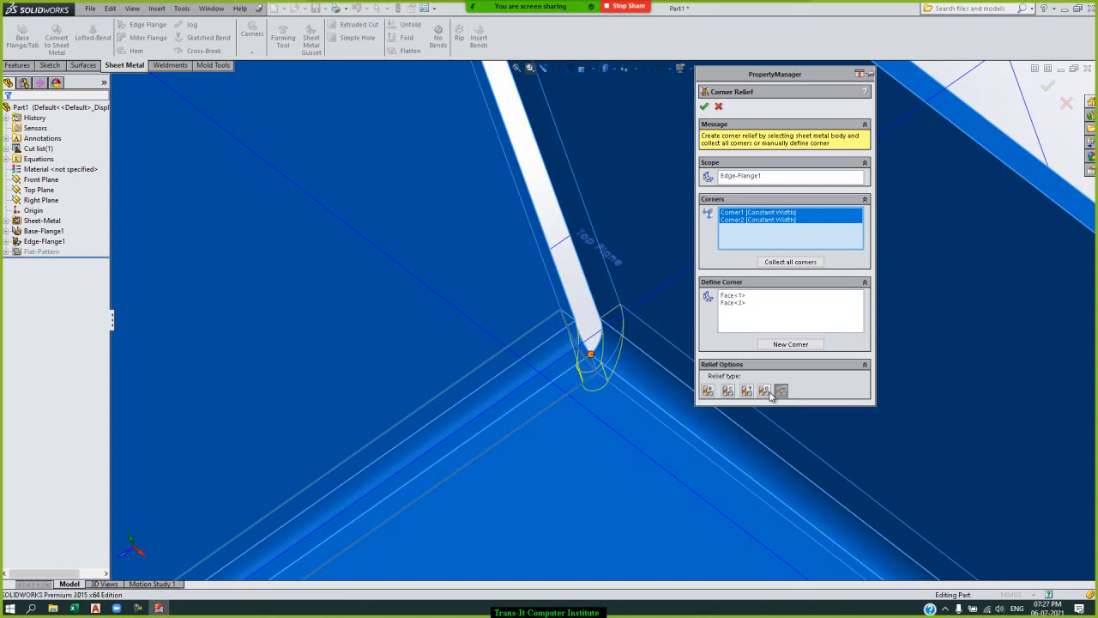
left_click(708, 391)
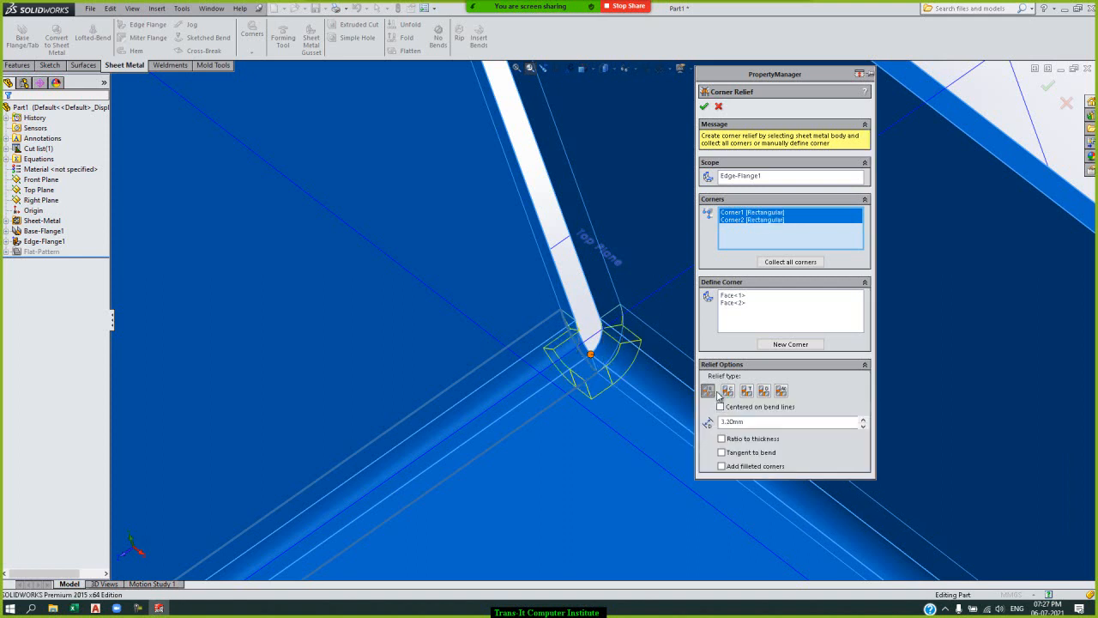
Apply Circular corner relief with a 1.20 mm radius to both collected corners.
left_click(727, 390)
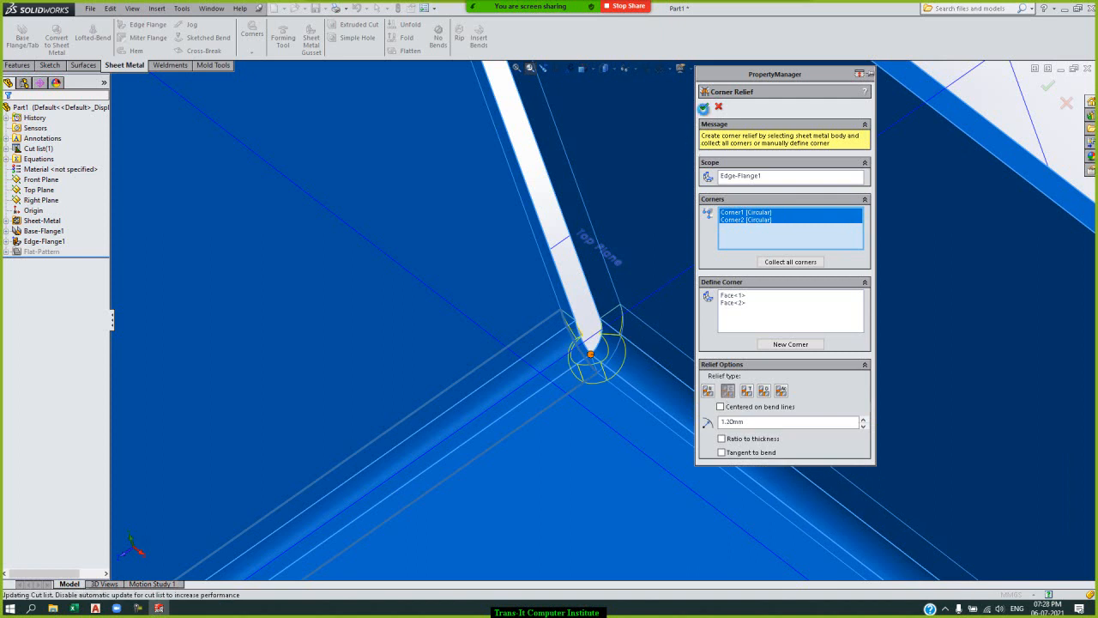
left_click(704, 107)
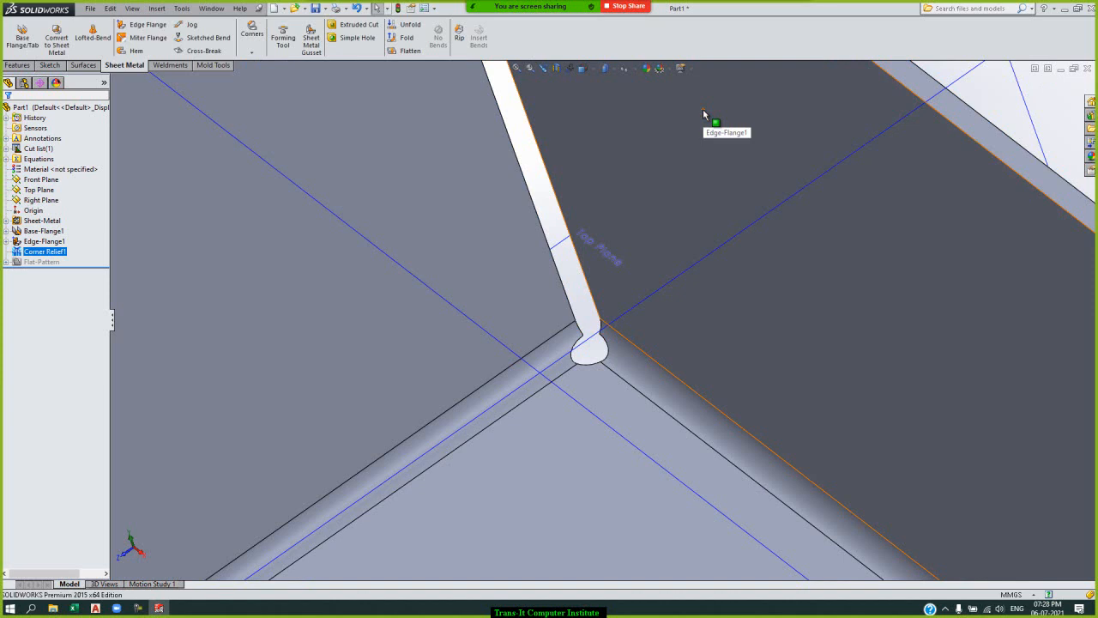
left_click(516, 68)
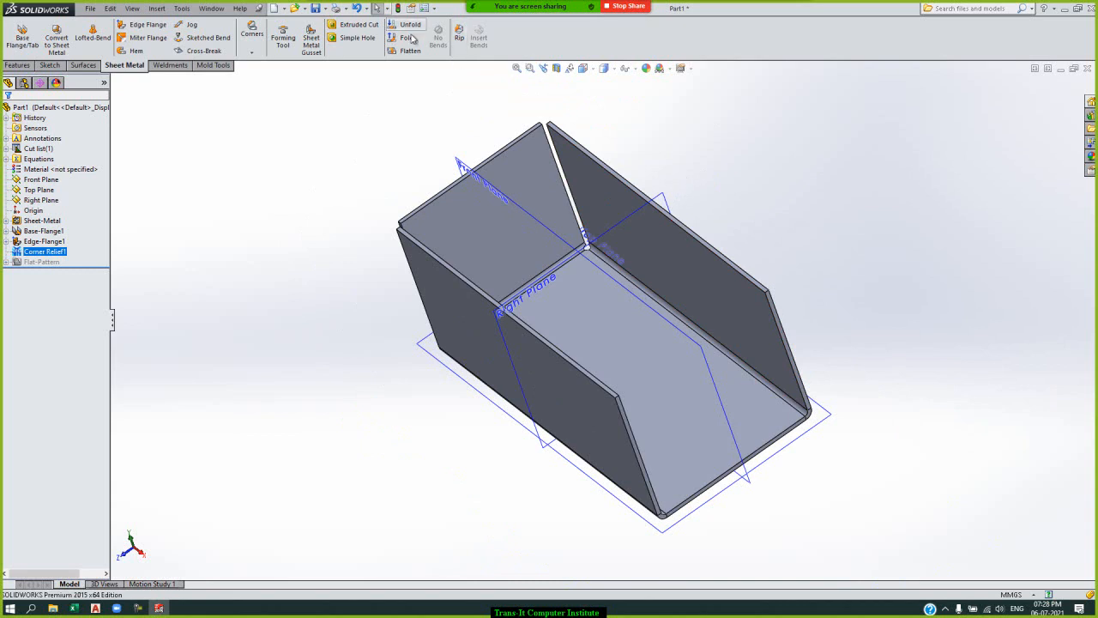
left_click(253, 53)
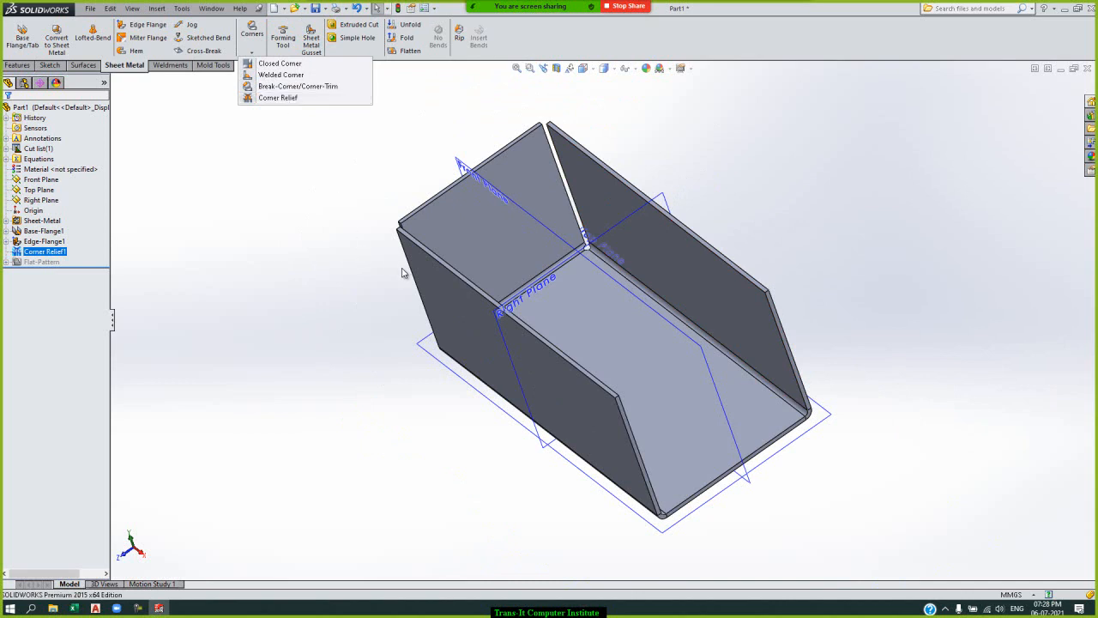
left_click(309, 195)
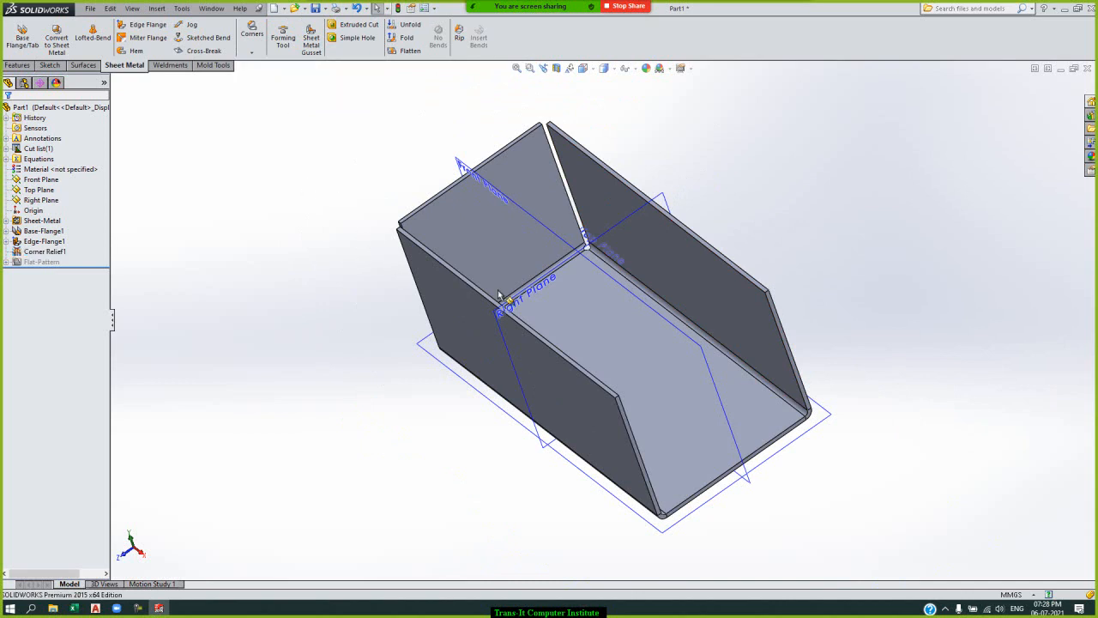
left_click(253, 51)
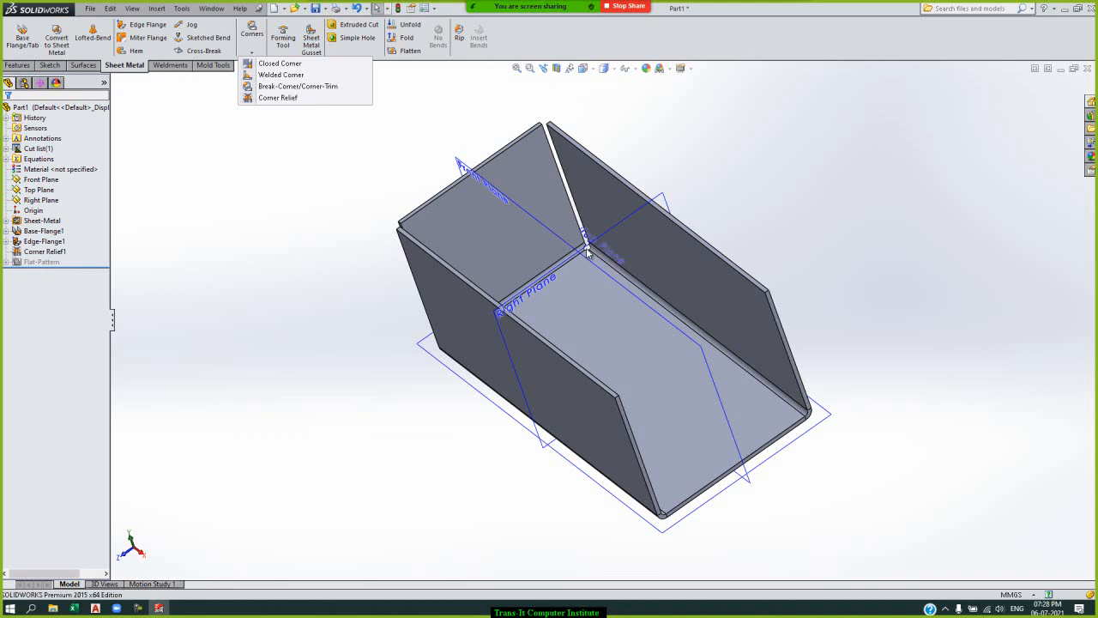
left_click(283, 290)
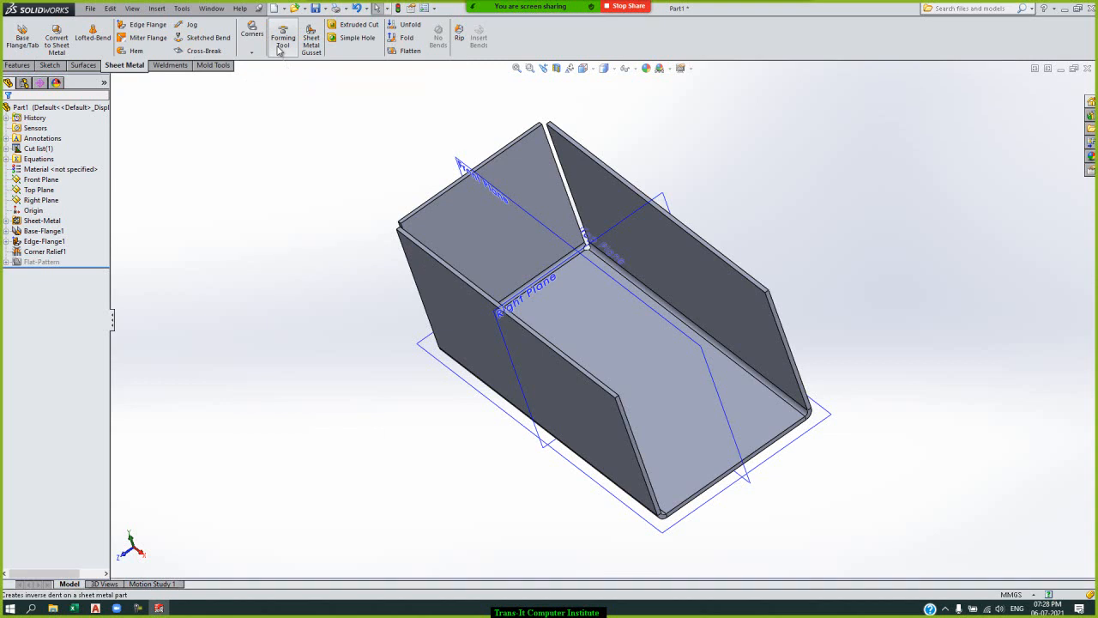
Create a forming tool with the short end flange's inner face as stopping face and the base's inner face as face to remove.
left_click(280, 41)
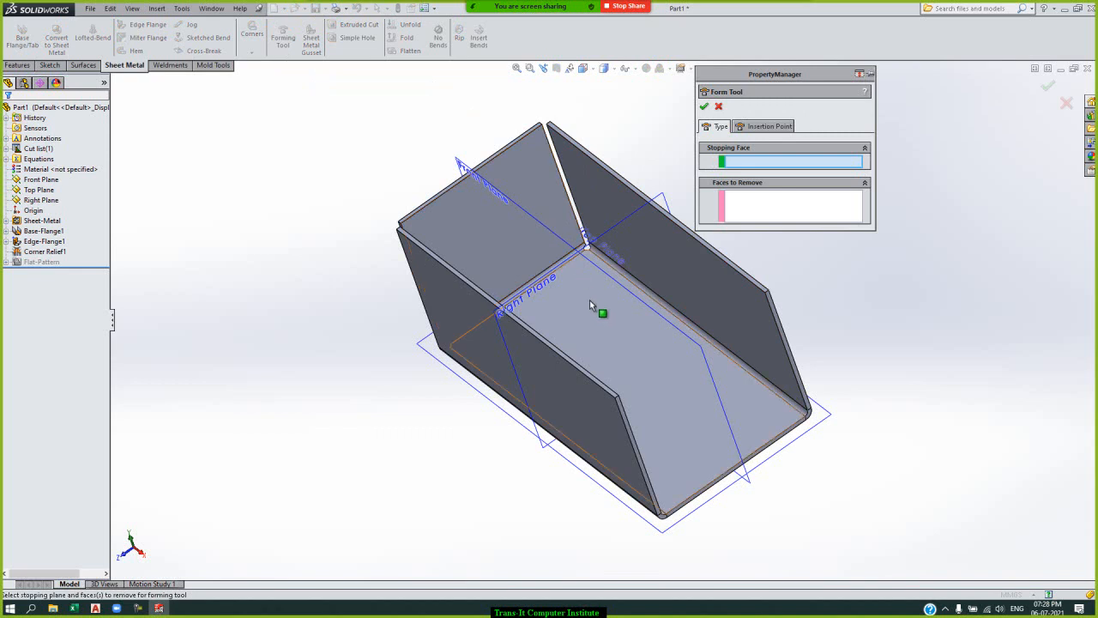
left_click(510, 184)
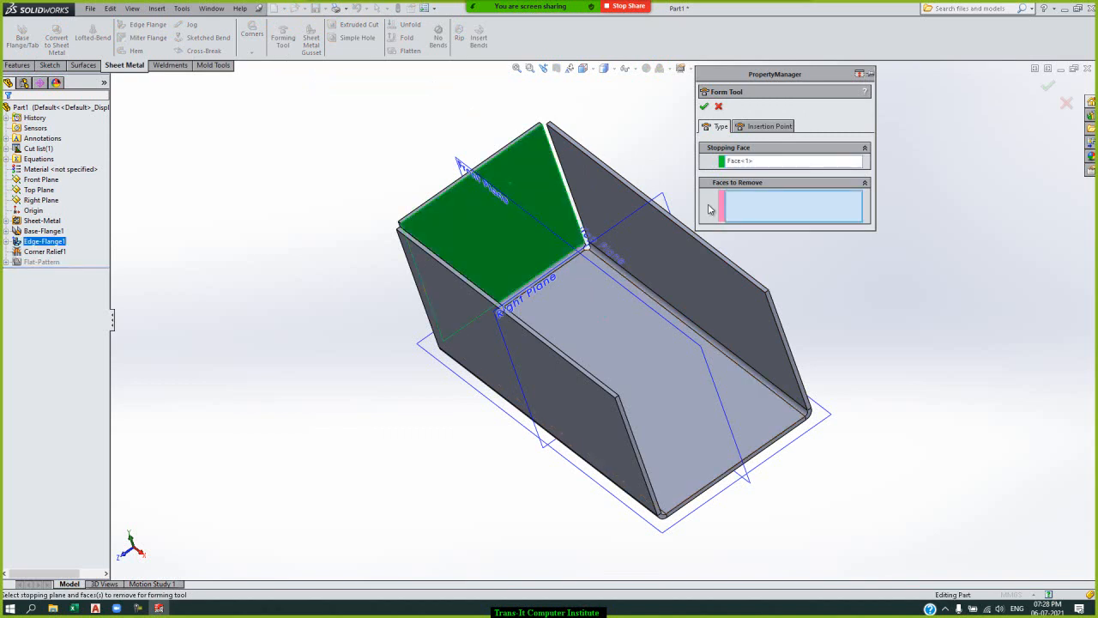
left_click(600, 327)
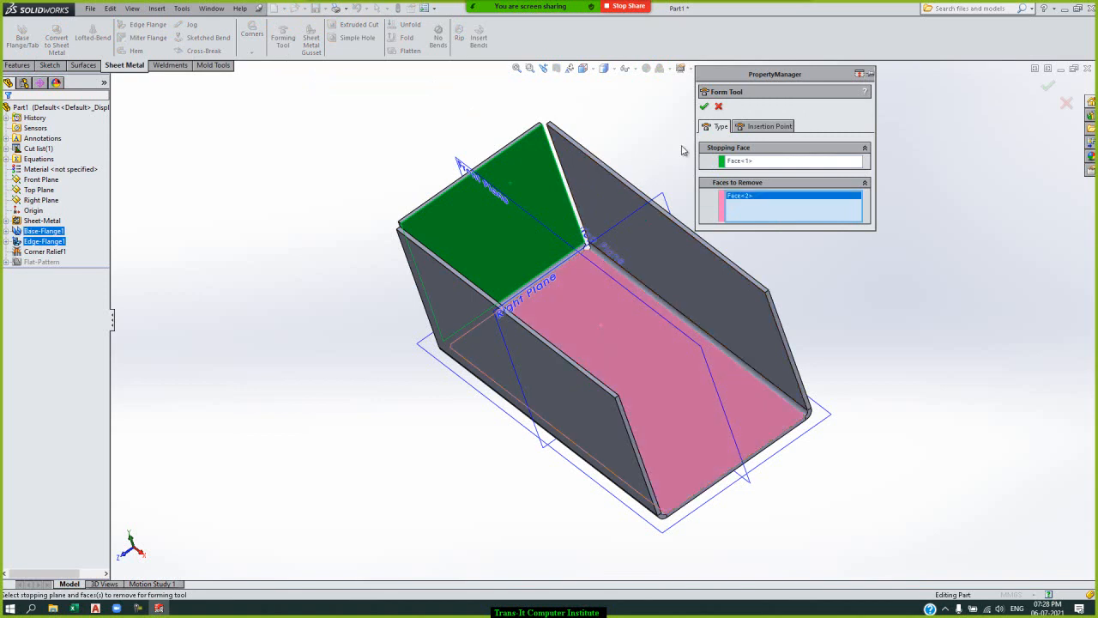
left_click(704, 107)
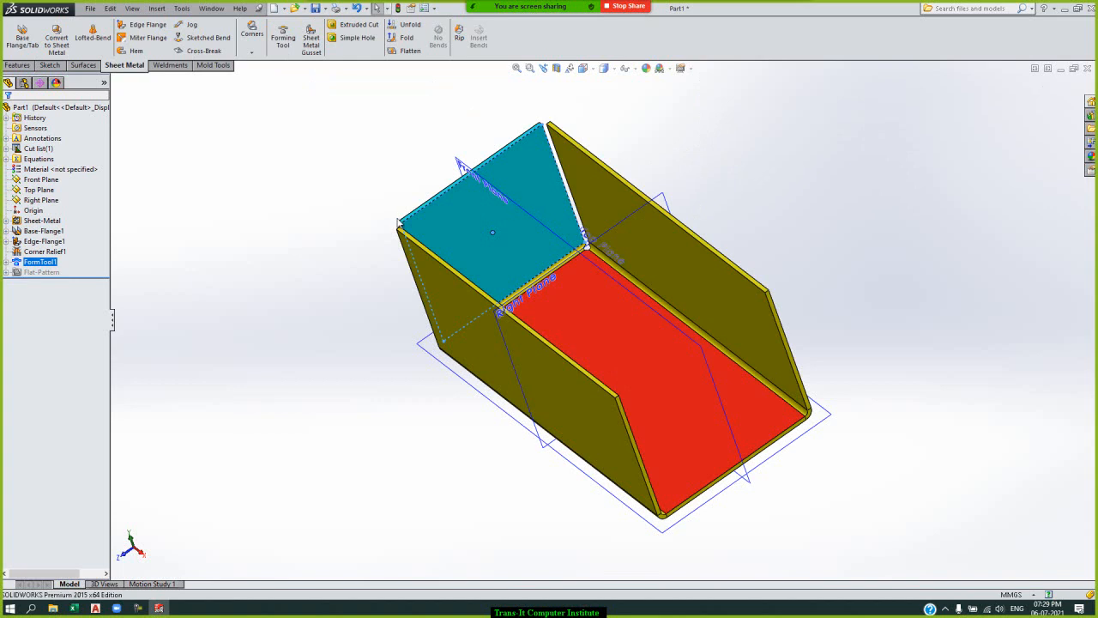
Delete the forming tool feature together with its orientation sketch.
left_click(52, 261)
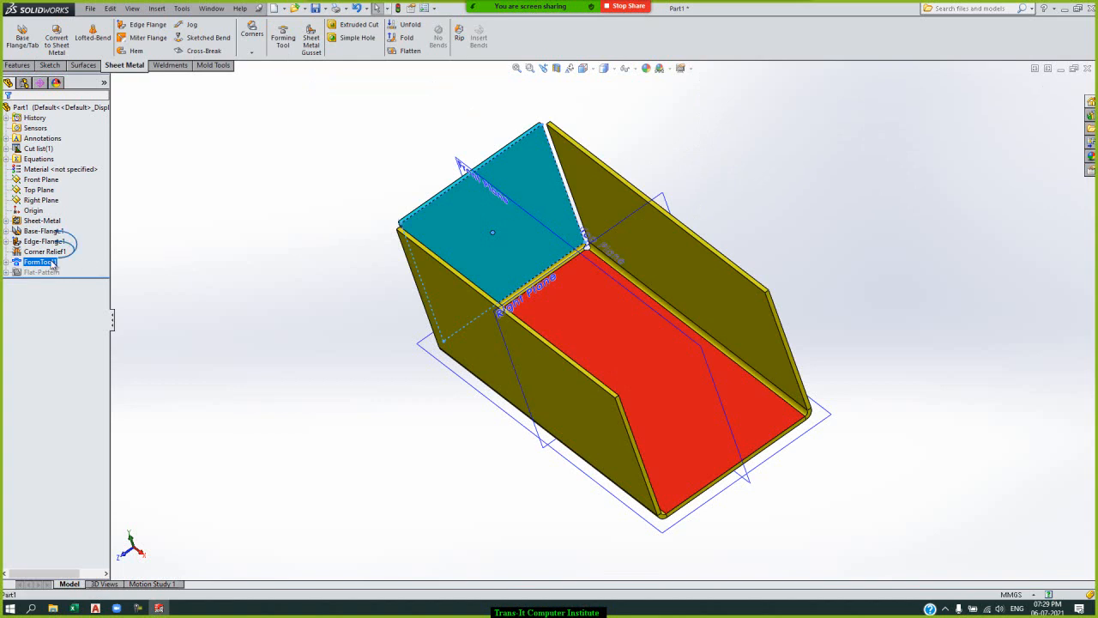
right_click(49, 261)
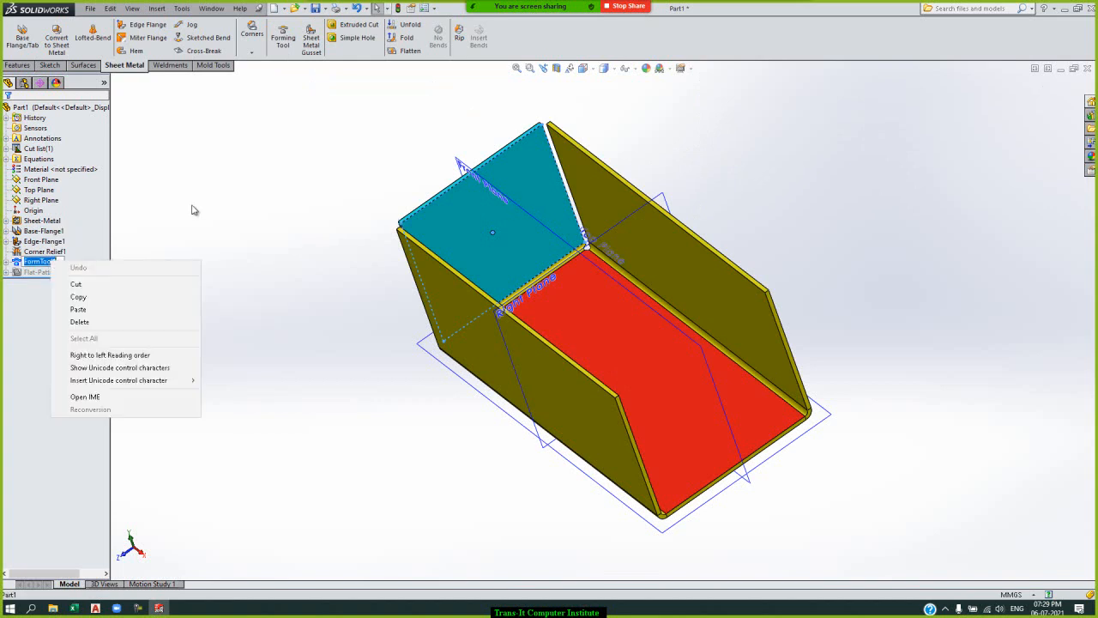
left_click(193, 210)
left_click(35, 263)
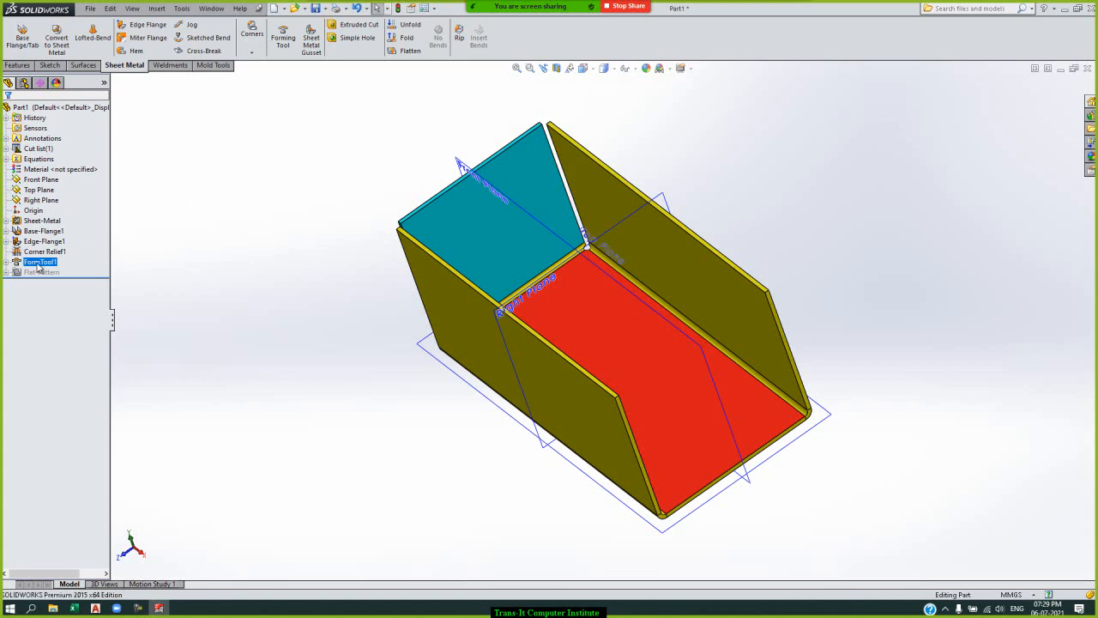
right_click(37, 265)
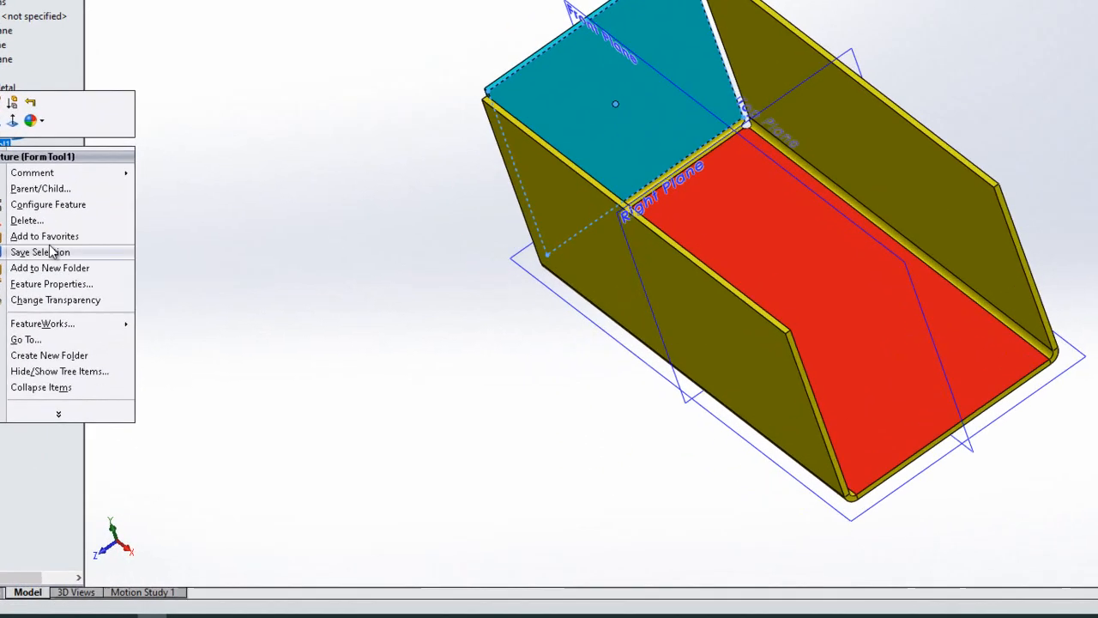
left_click(52, 194)
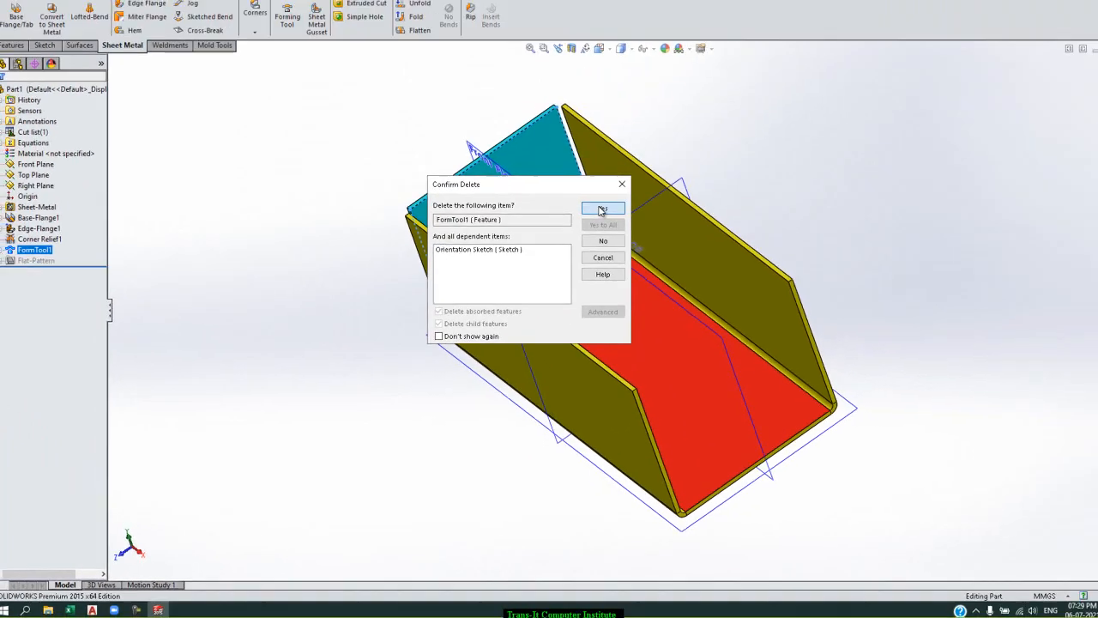
left_click(603, 209)
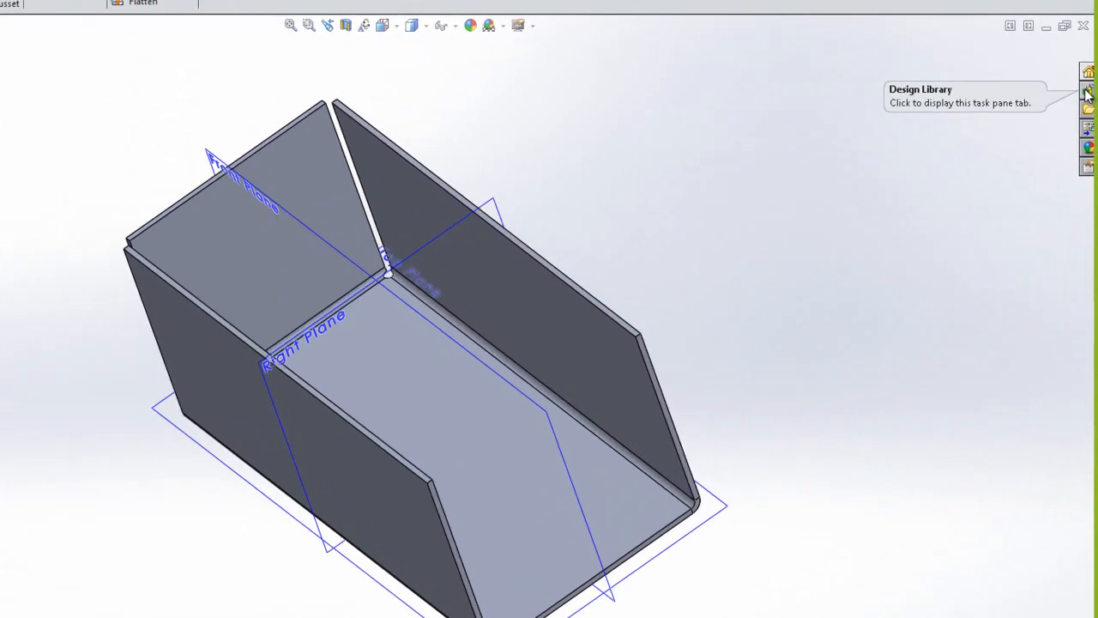
Insert the counter sink emboss from the Design Library's embosses forming tools onto the base's inner face.
left_click(1087, 91)
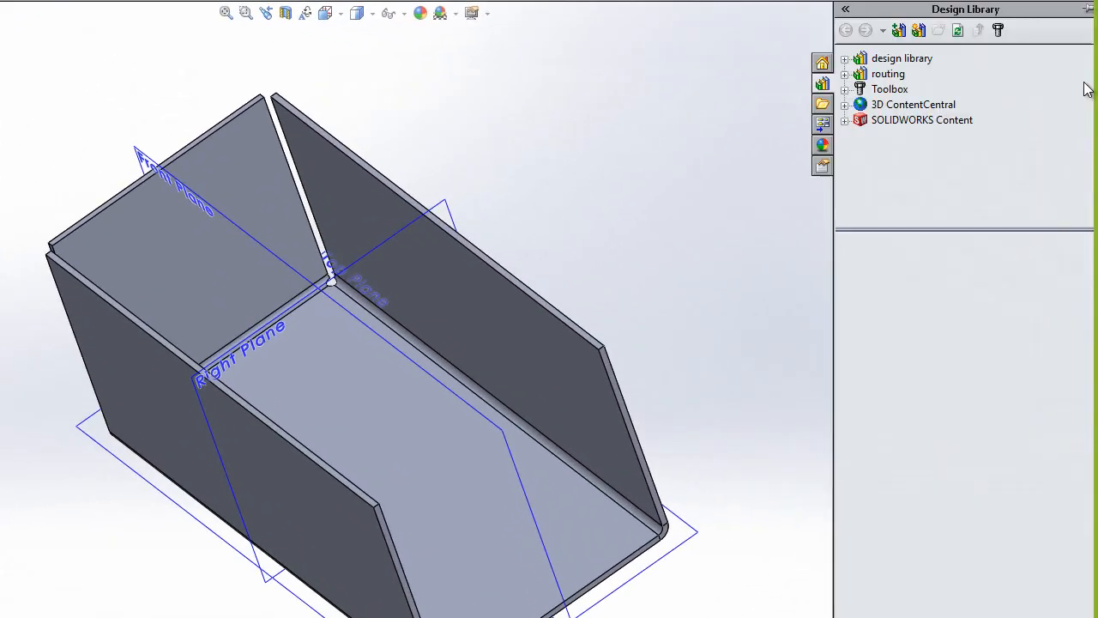
left_click(896, 60)
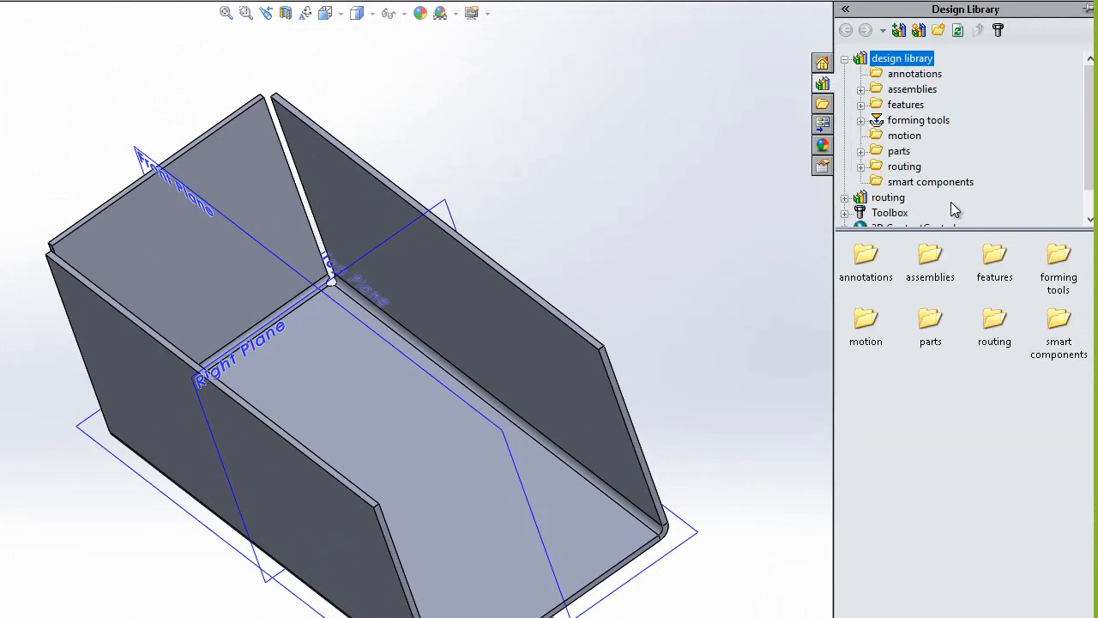
left_click(926, 123)
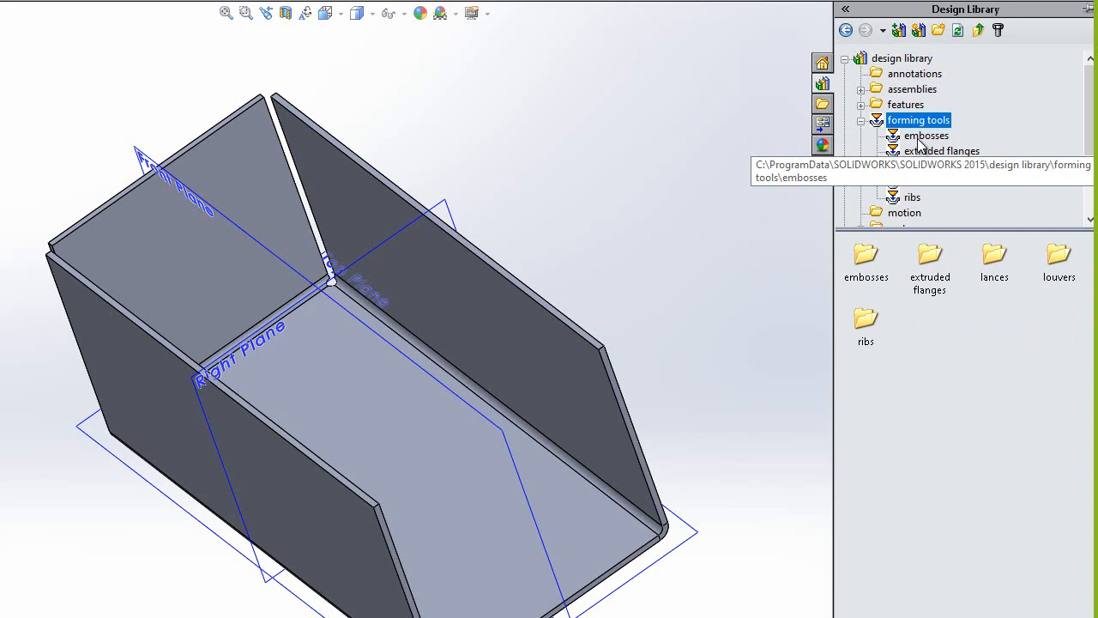
left_click(920, 143)
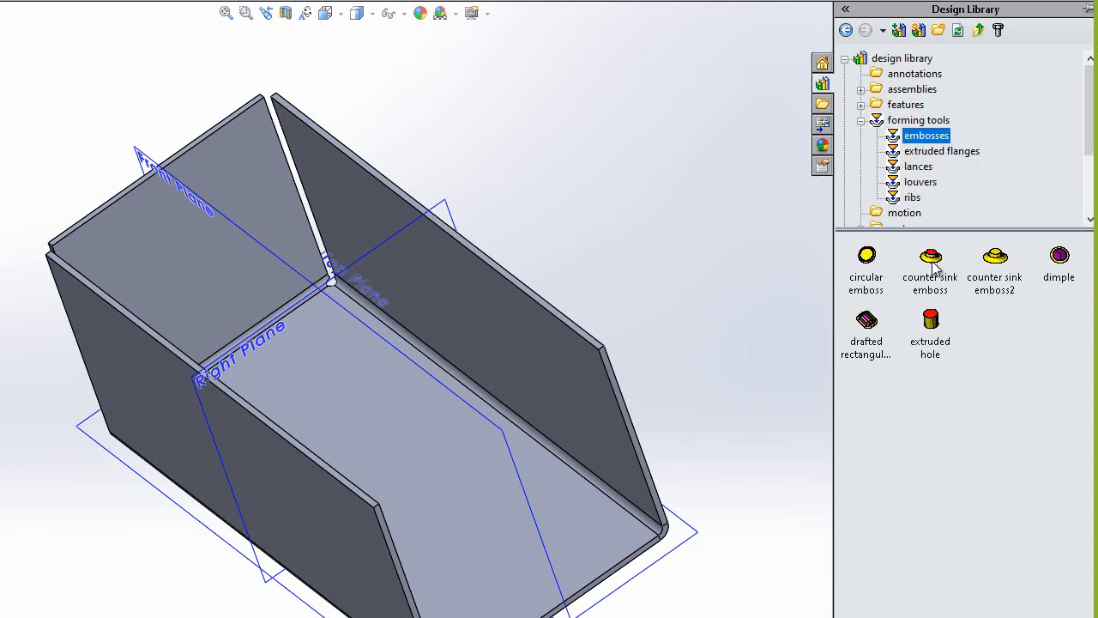
mouse_move(935, 270)
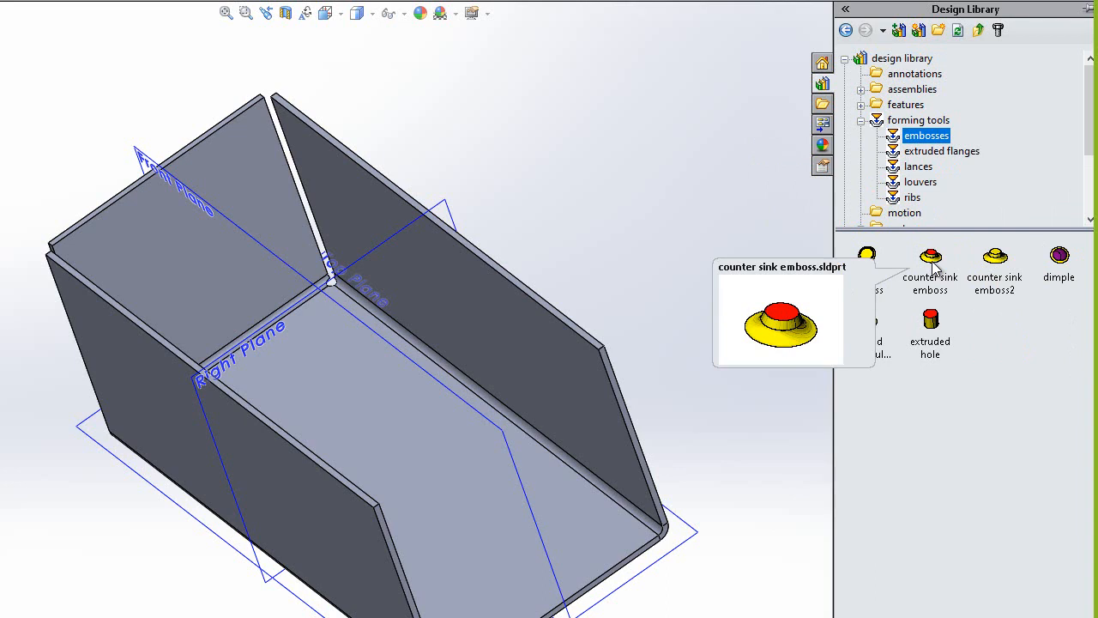
left_click(935, 270)
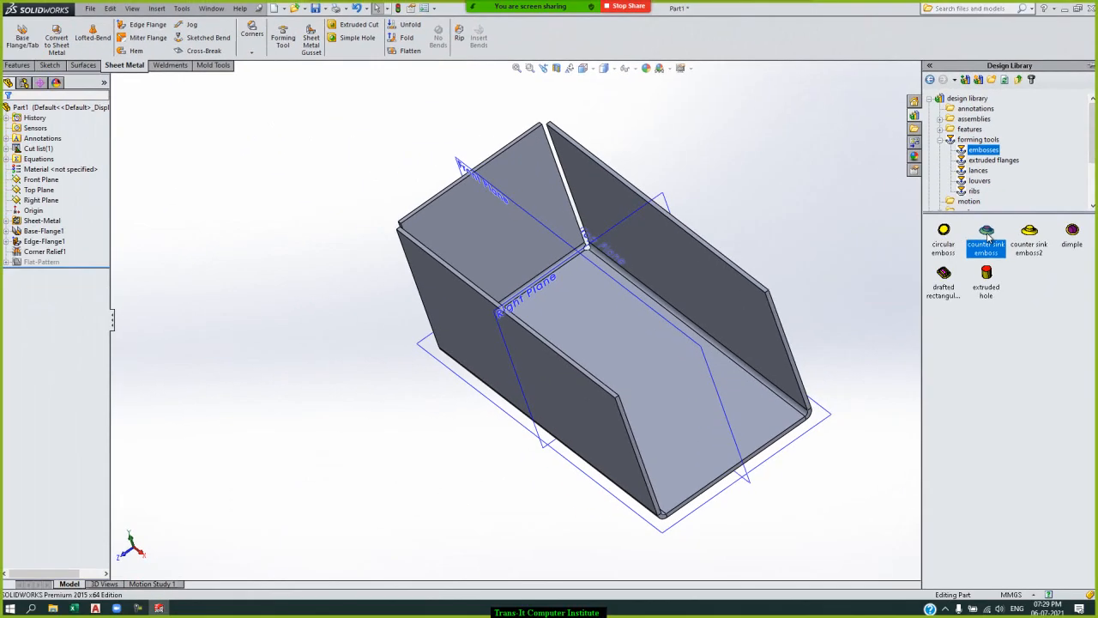
left_click_drag(988, 239, 657, 305)
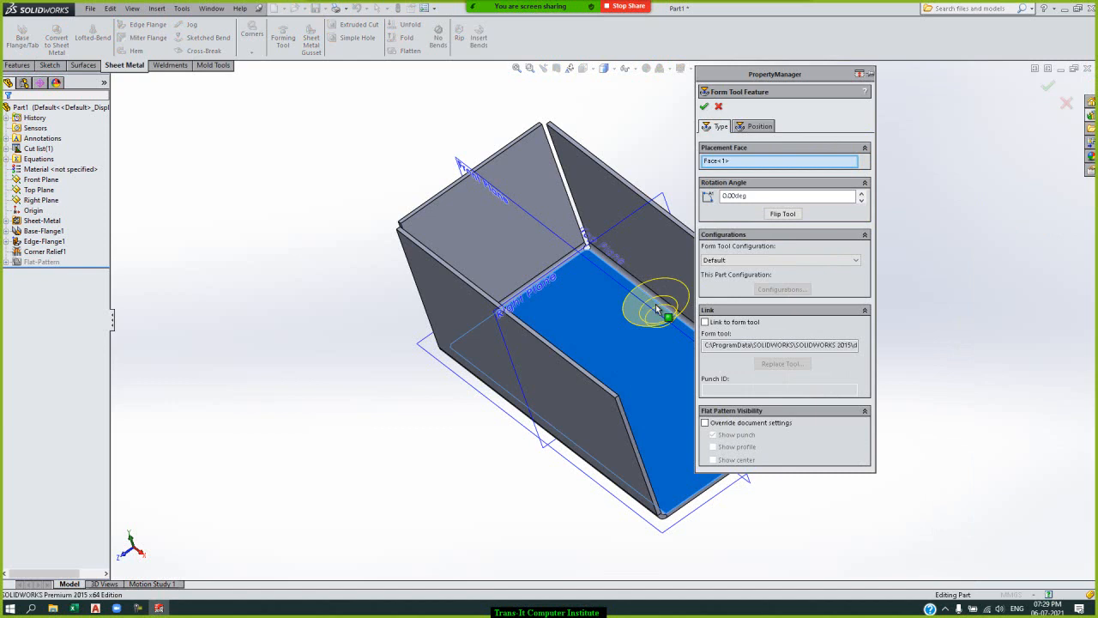
Change the placement face to the short end flange's outer face and override the flat pattern visibility to also show the profile.
key("ctrl+4")
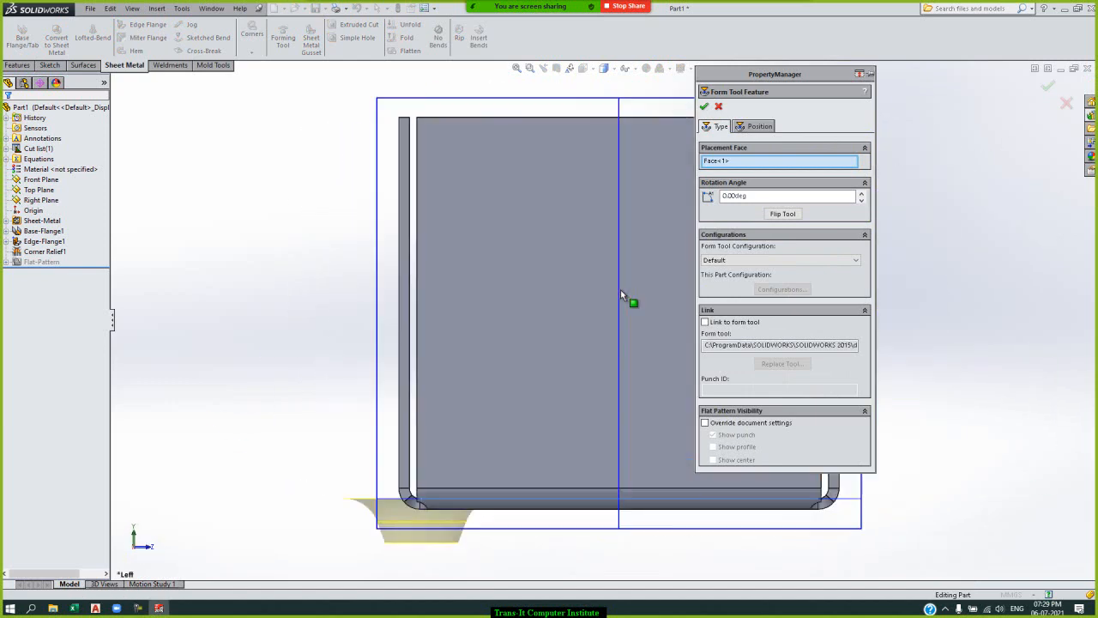
left_click(621, 305)
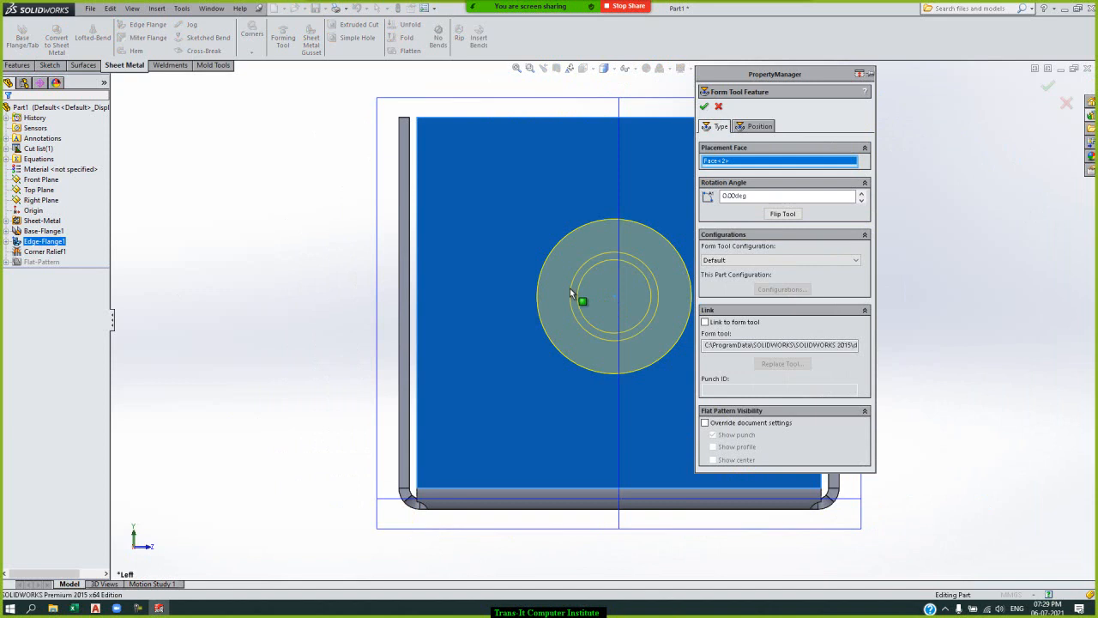
left_click_drag(571, 293, 579, 296)
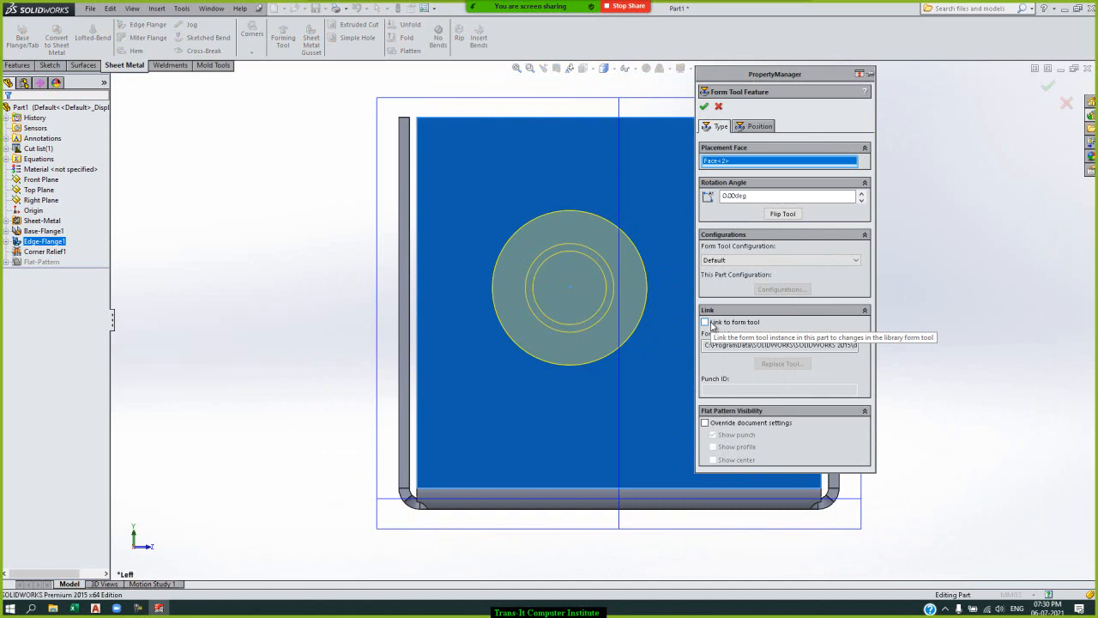
left_click(706, 423)
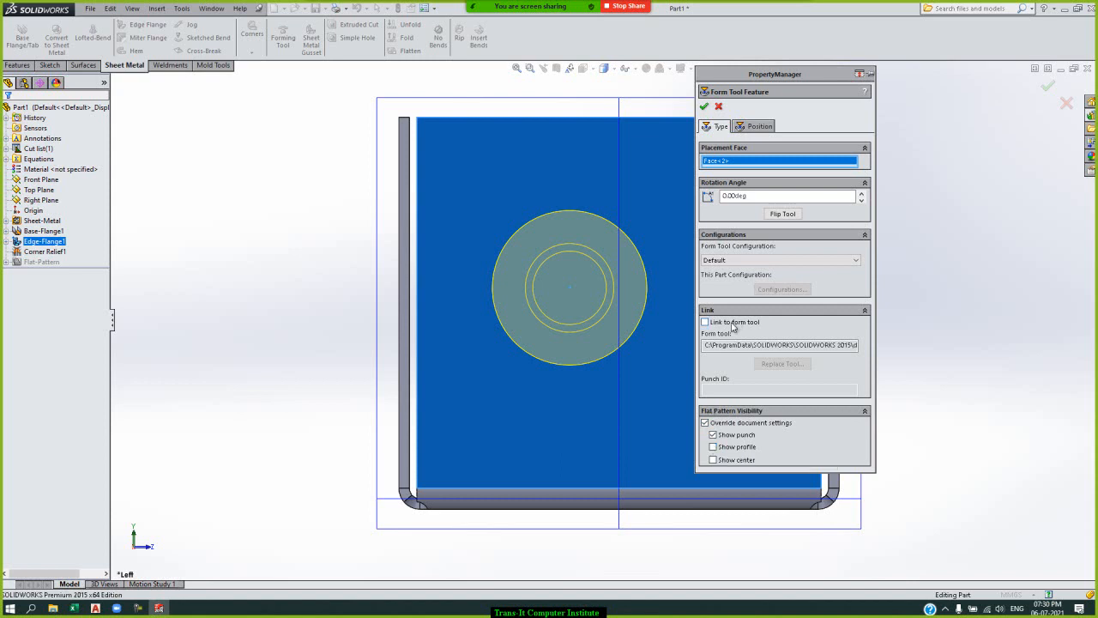
left_click(730, 450)
Position the tool's centre point with a 30 mm vertical dimension from the end flange's bottom edge.
left_click(770, 127)
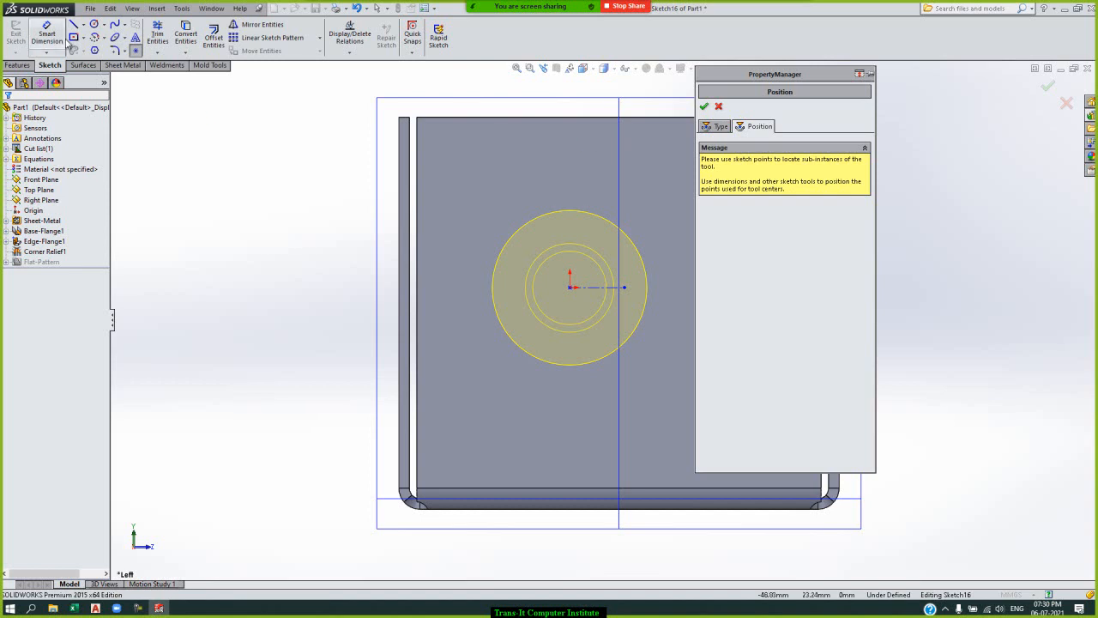
left_click(50, 35)
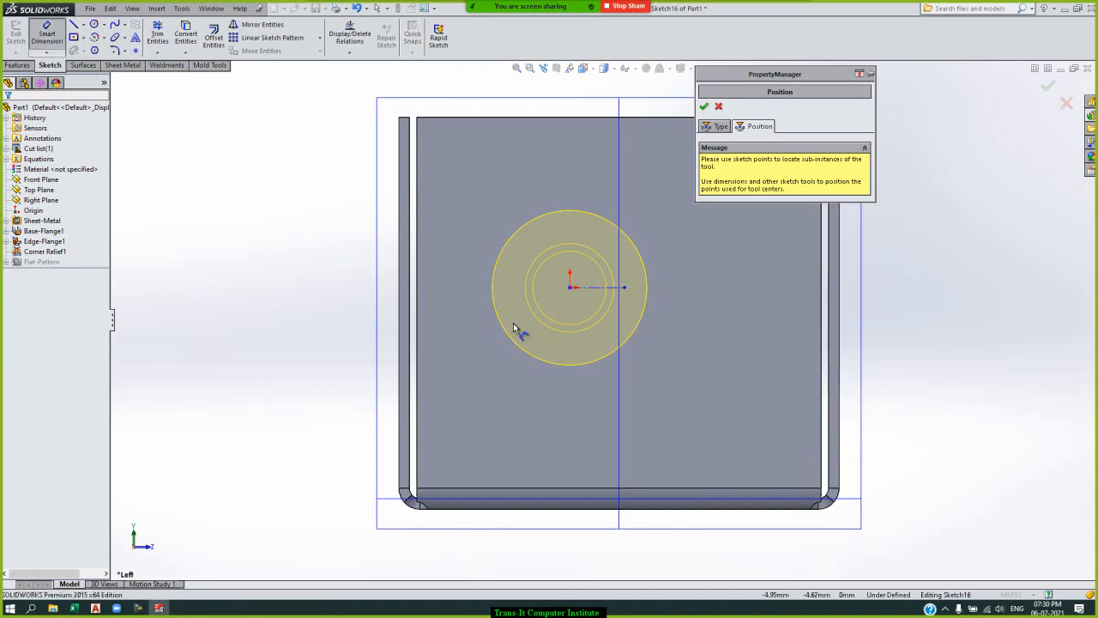
left_click(570, 287)
left_click(554, 511)
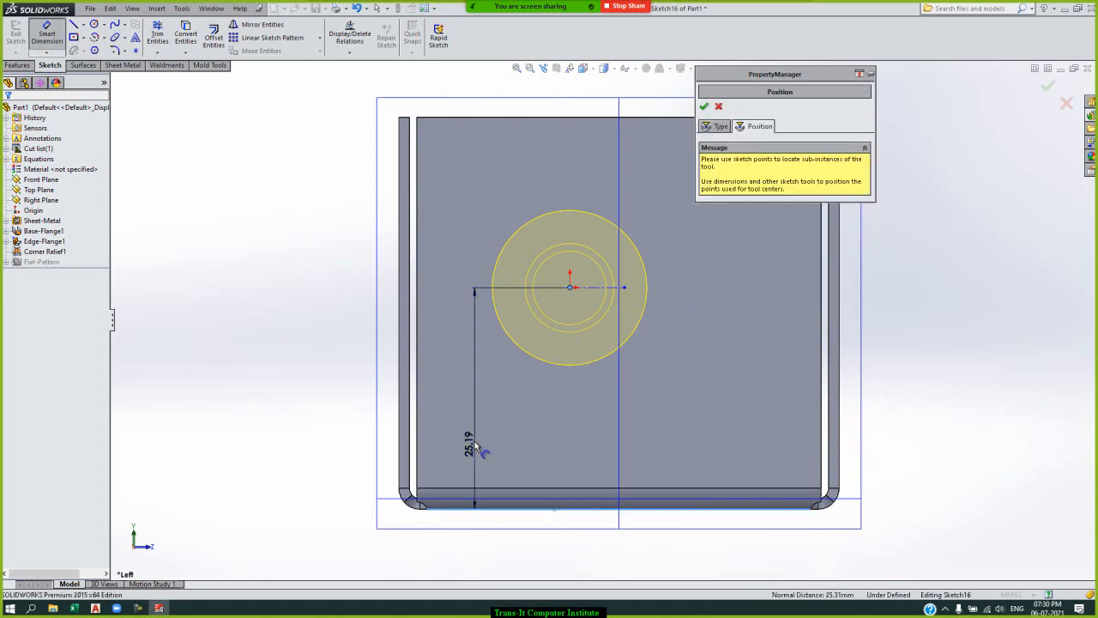
left_click(478, 450)
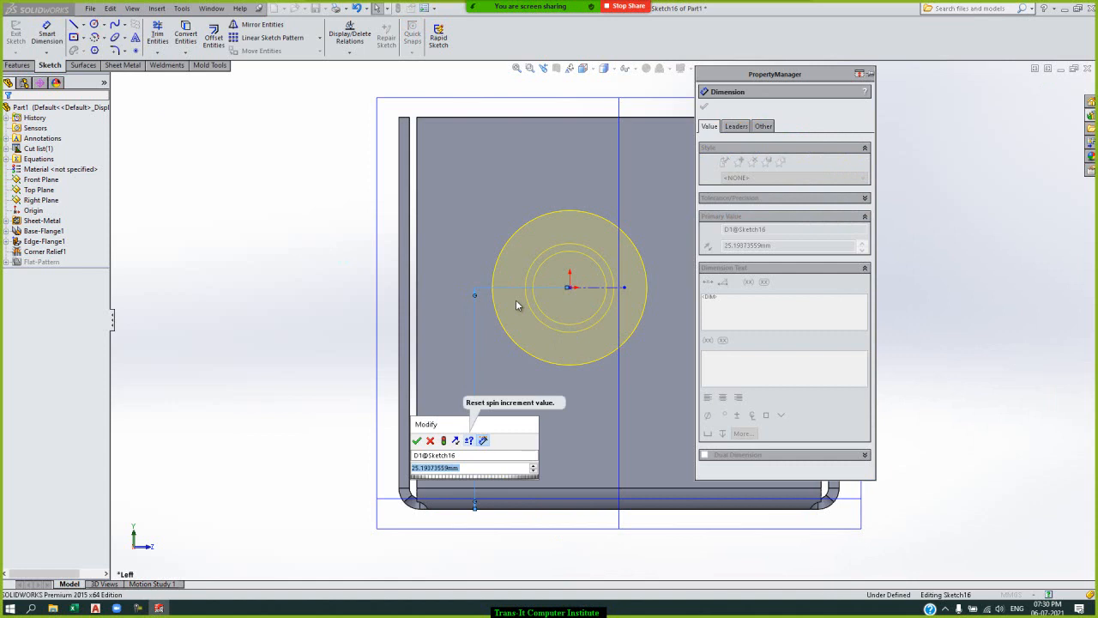
type("25")
key("Return")
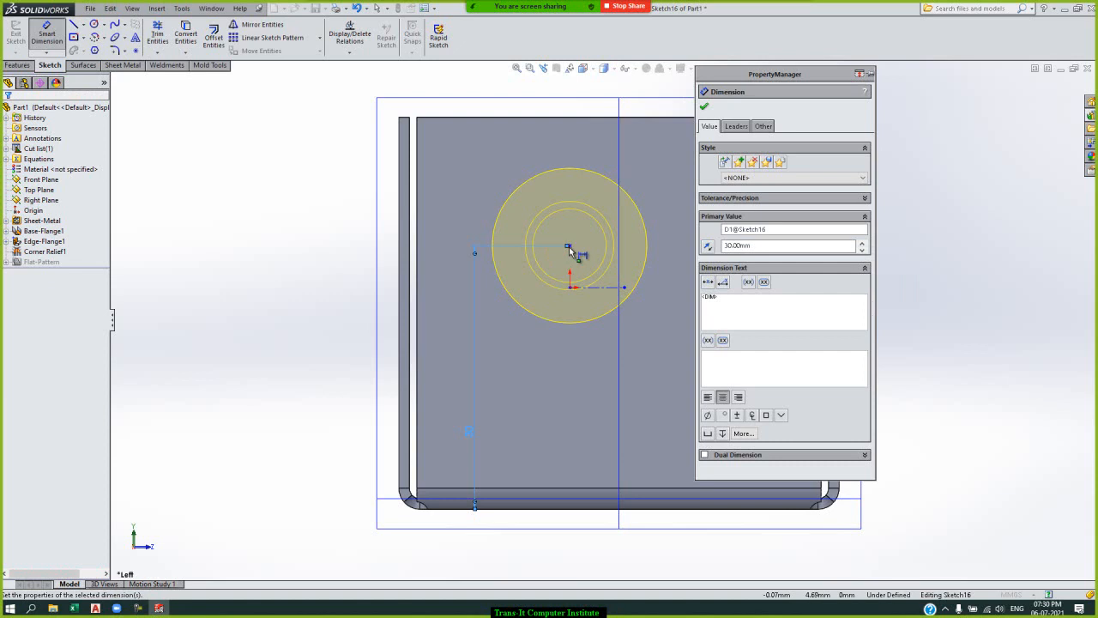
Dimension the tool's centre point 15 mm from the end flange's nearer vertical edge and finish the form tool feature.
left_click(569, 248)
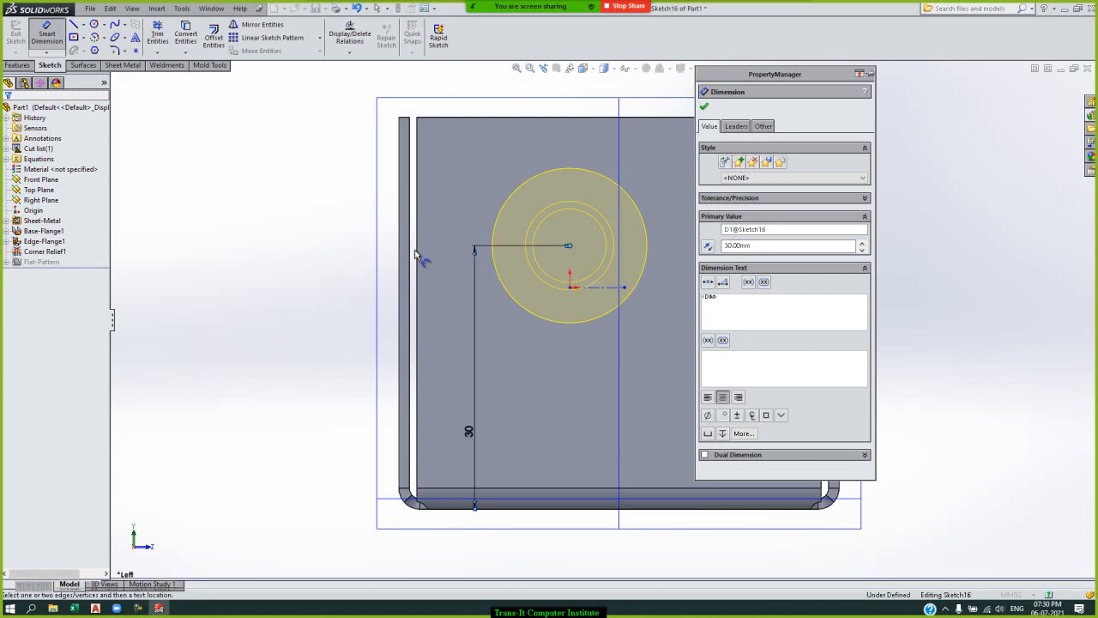
left_click(419, 223)
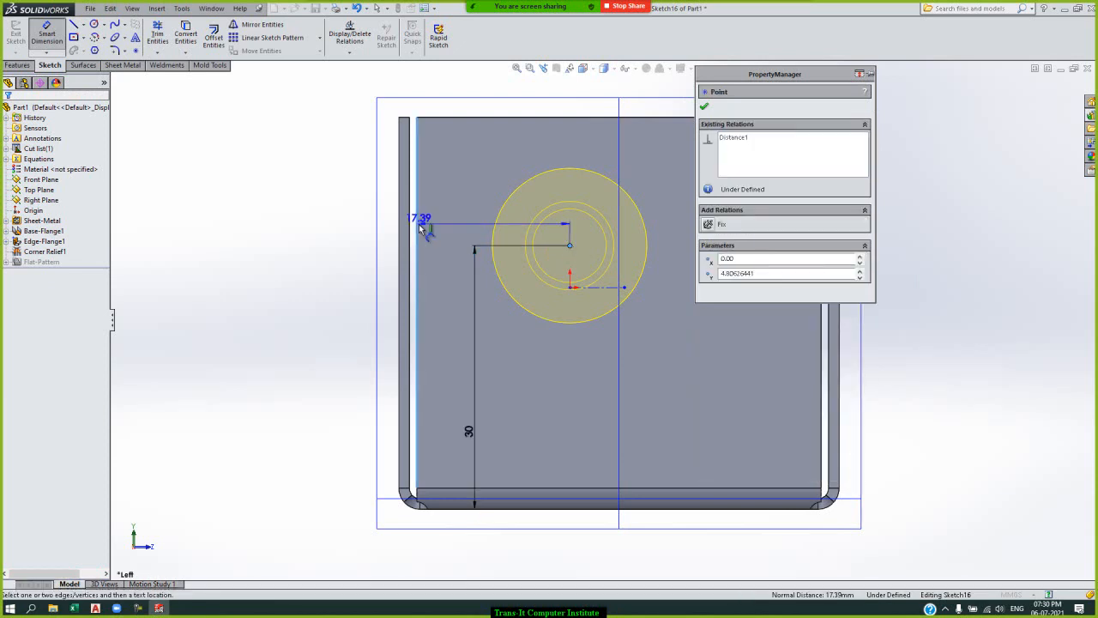
left_click(471, 195)
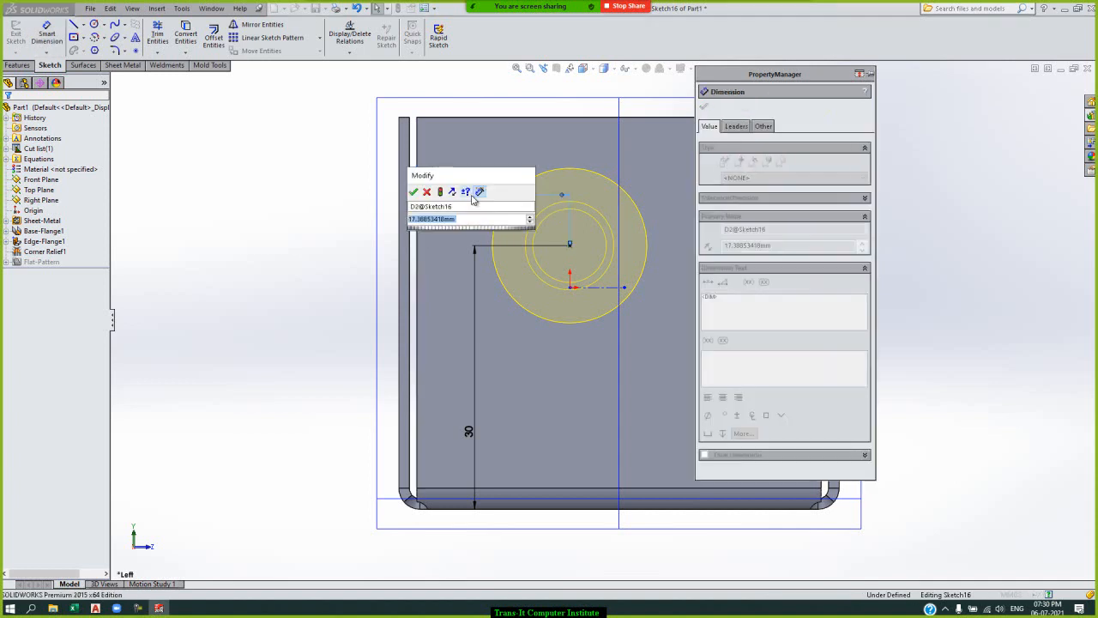
type("15")
key("Return")
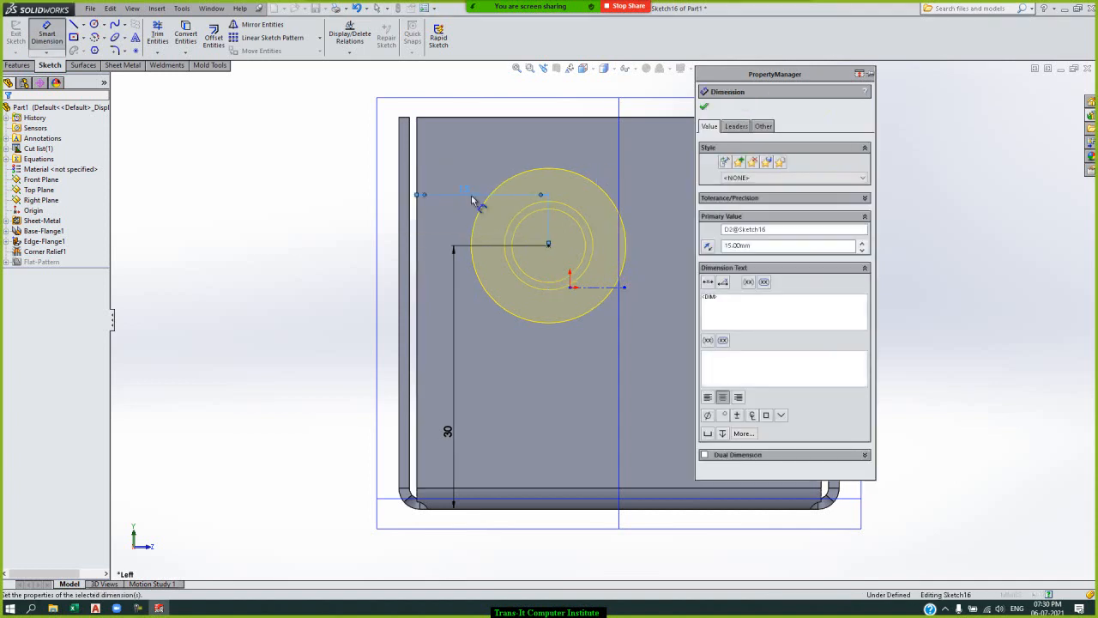
left_click(704, 107)
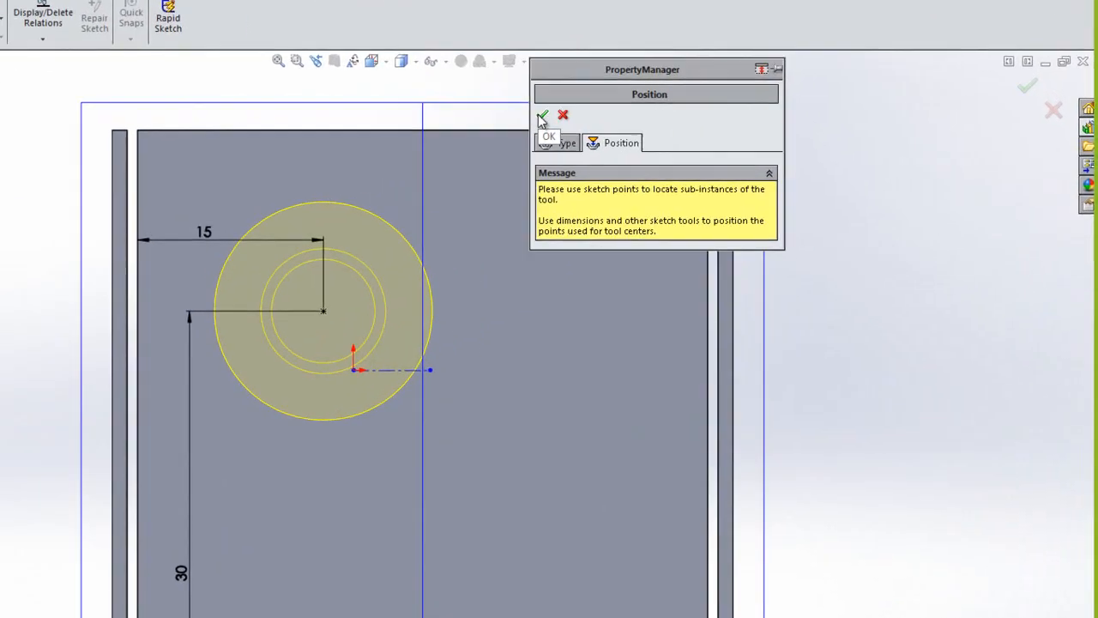
left_click(542, 115)
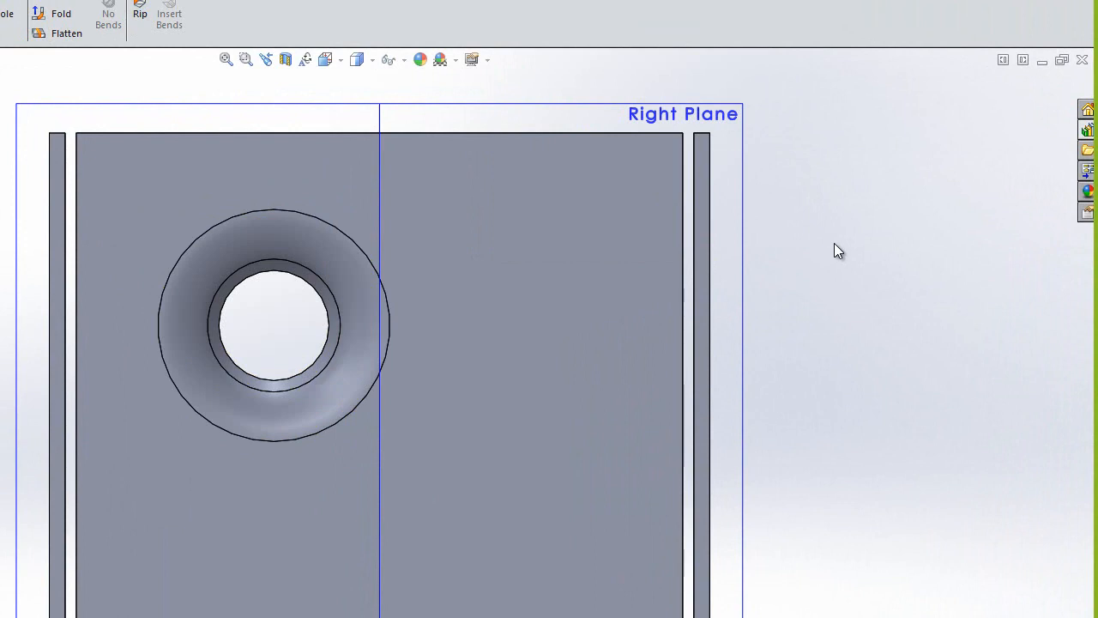
Examine the shape of the counter sink emboss on the inner side of the end flange.
key("Left")
key("Left")
key("Down")
key("Down")
key("Down")
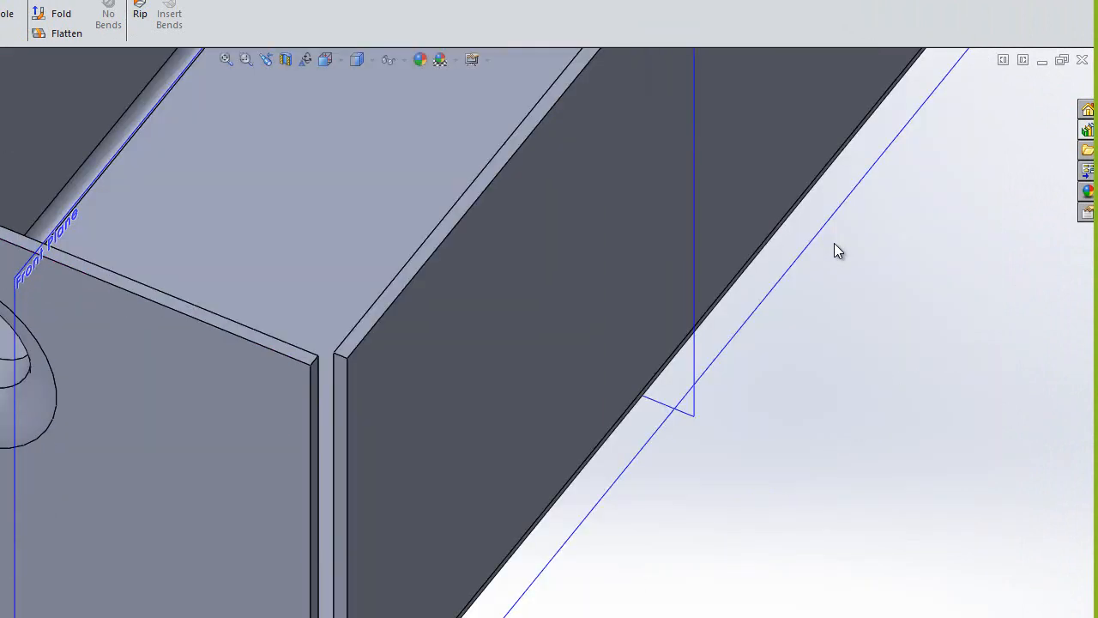
key("Left")
key("Left")
key("Left")
key("Down")
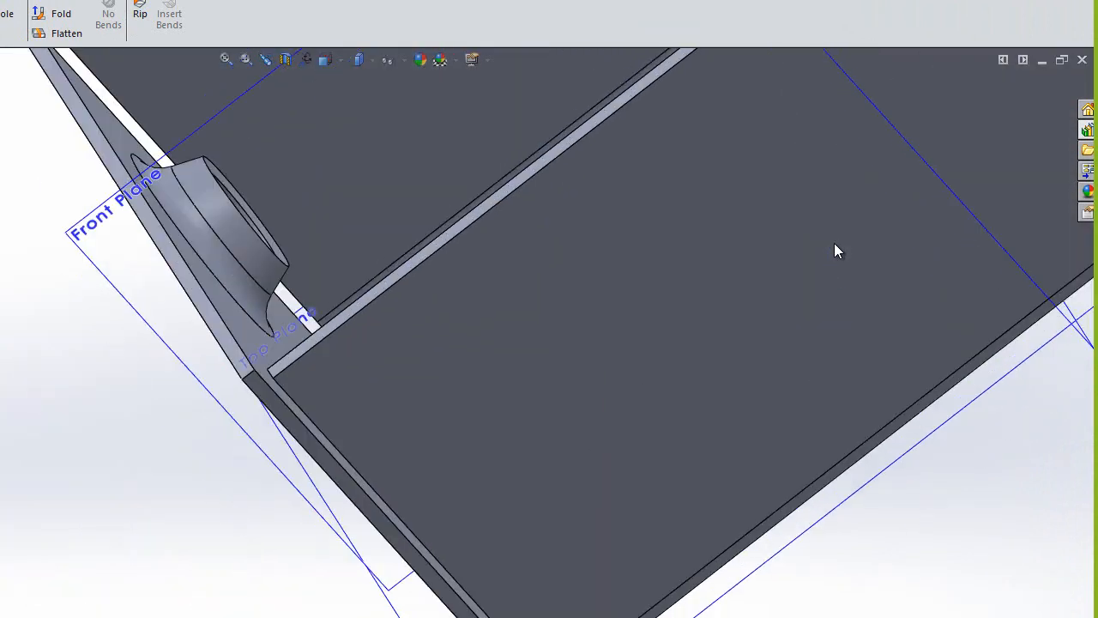
left_click(231, 245)
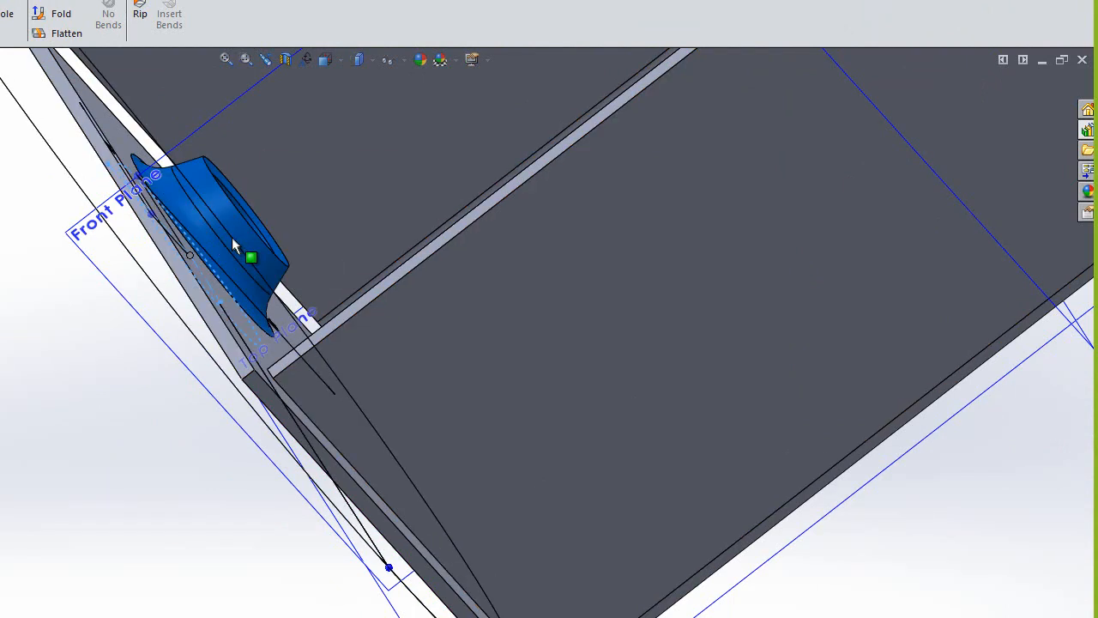
key("Down")
key("Down")
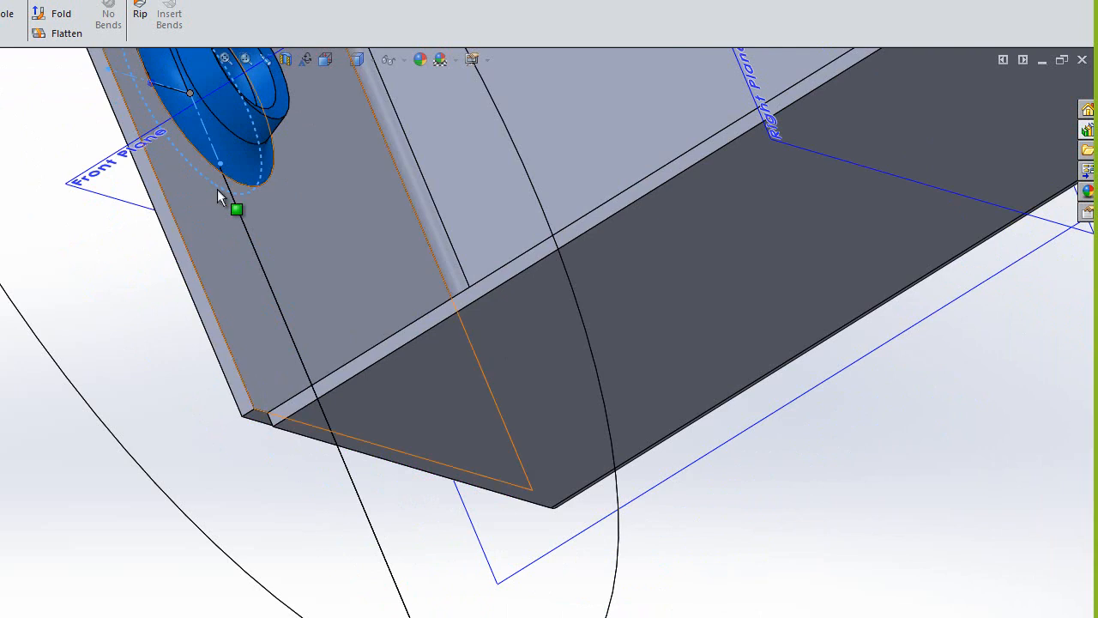
left_click(224, 60)
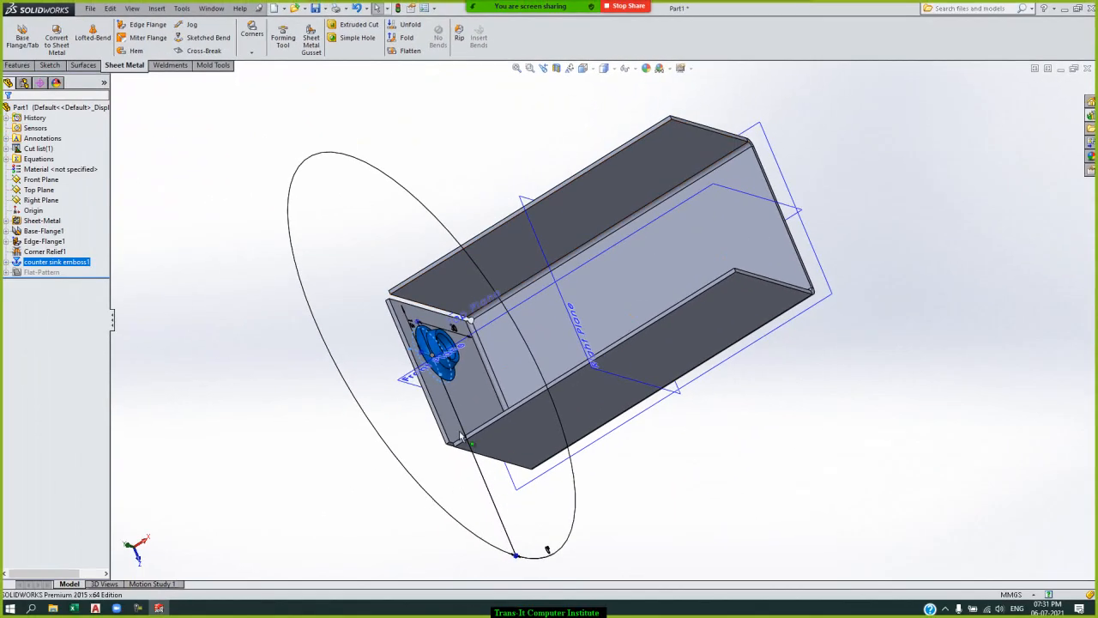
scroll(404, 377, "down", 5)
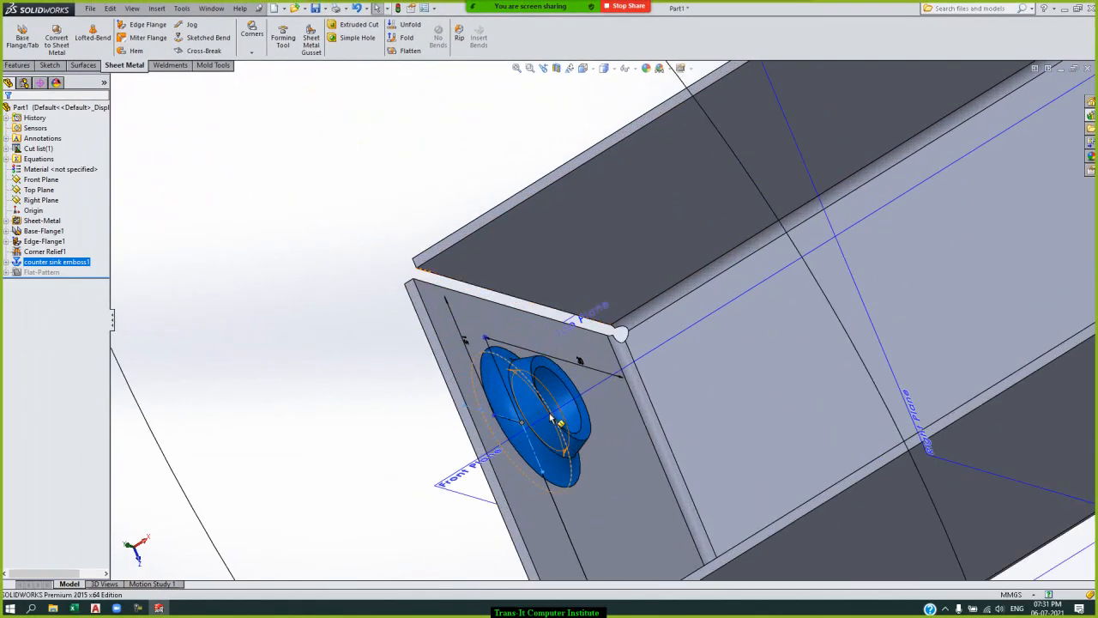
left_click(542, 419)
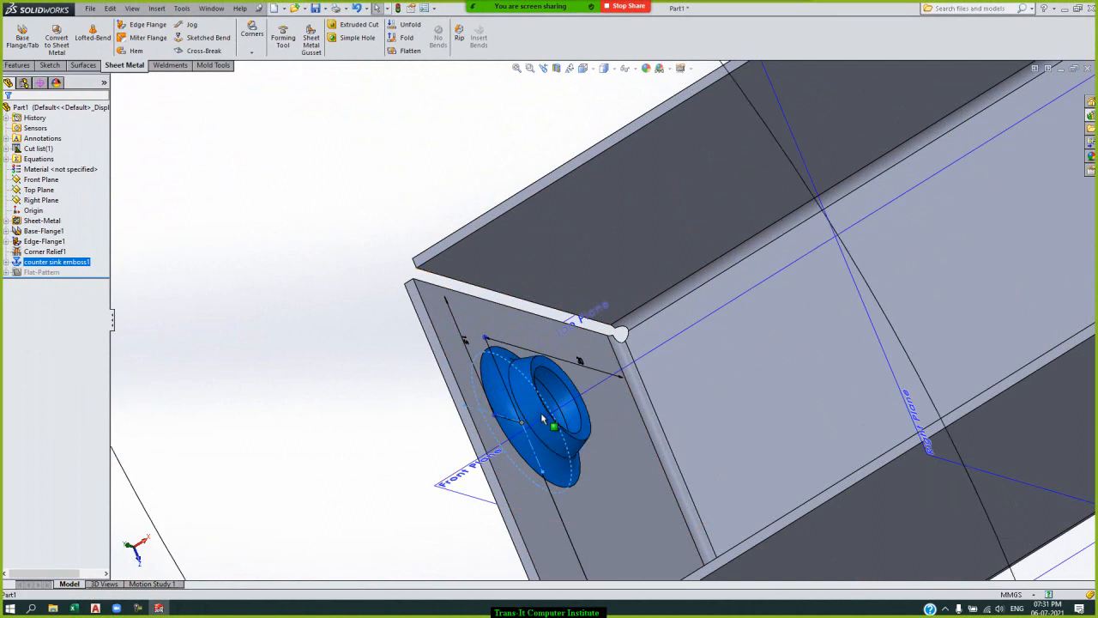
left_click(374, 314)
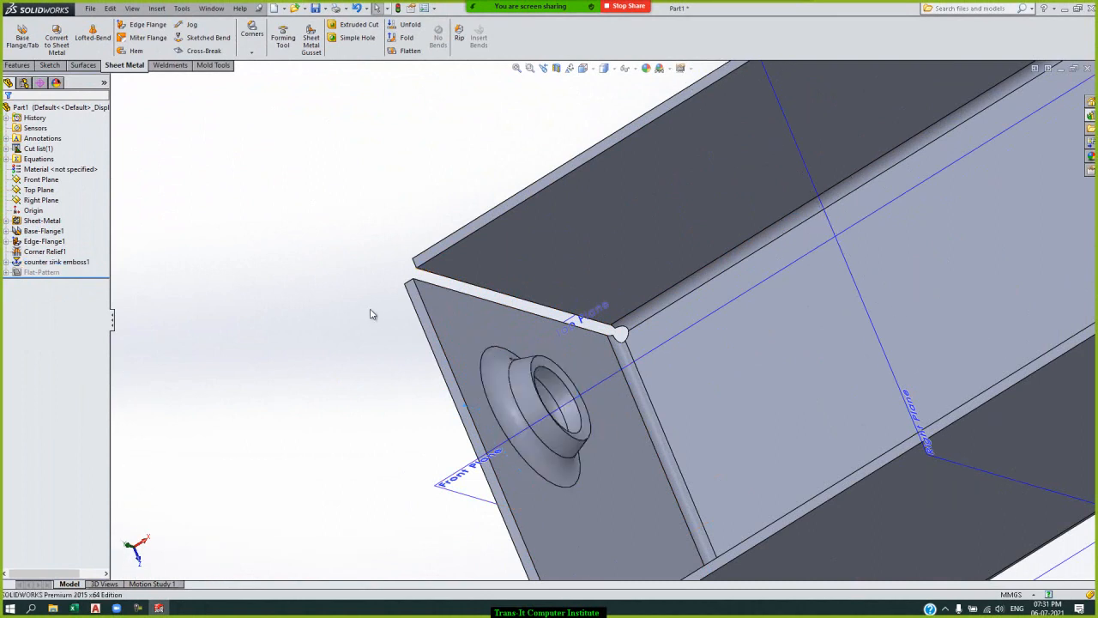
left_click(532, 412)
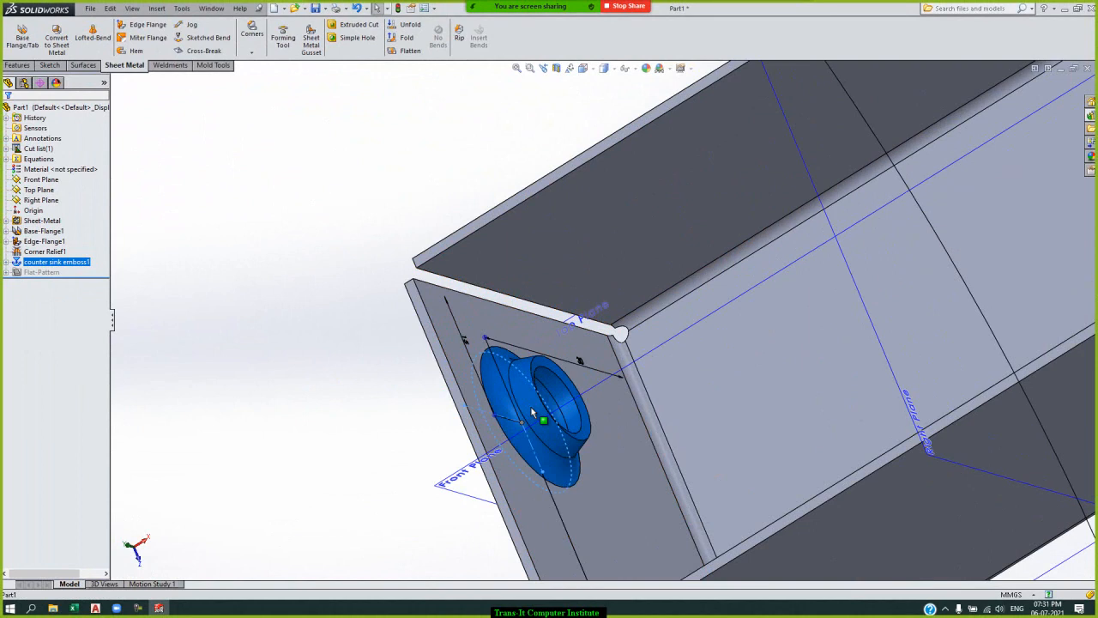
left_click(214, 302)
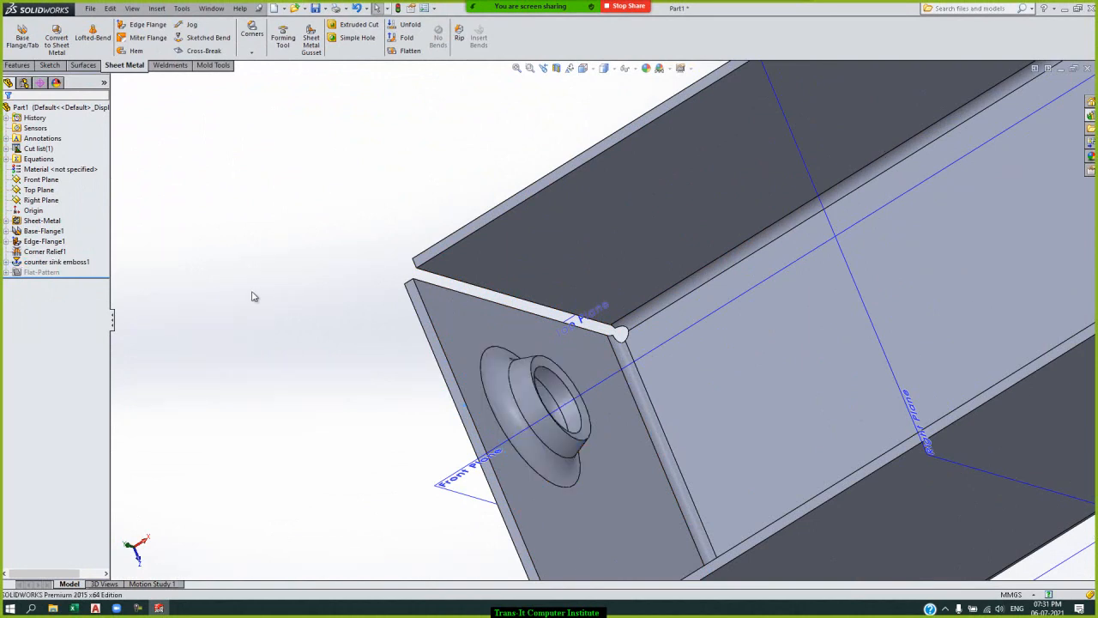
Edit the counter sink emboss feature so its flat pattern visibility also shows the center.
left_click(54, 262)
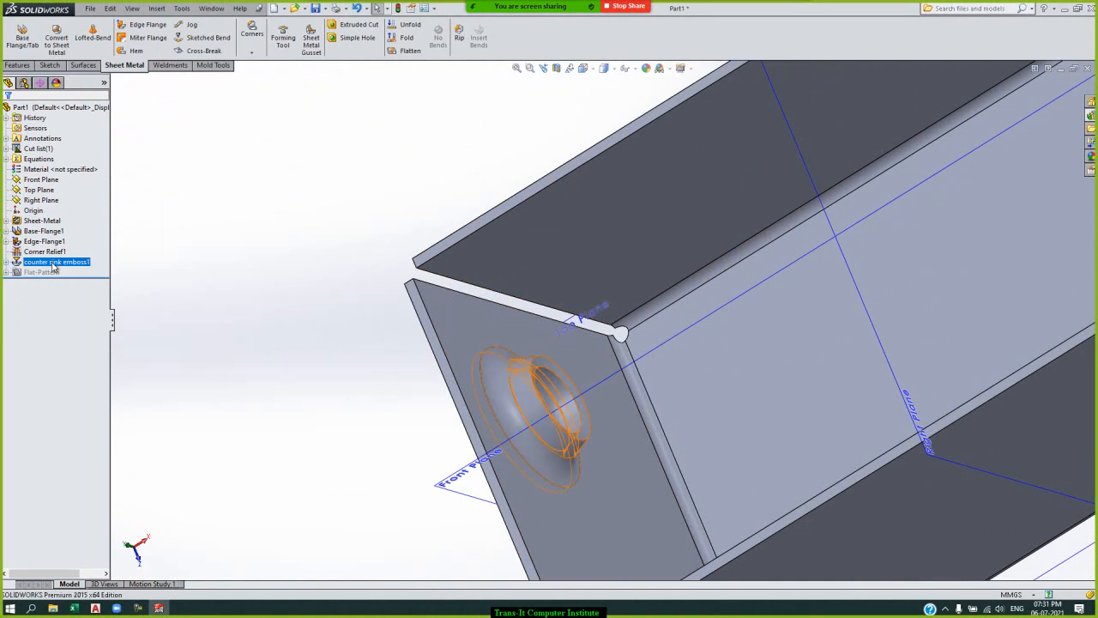
right_click(53, 265)
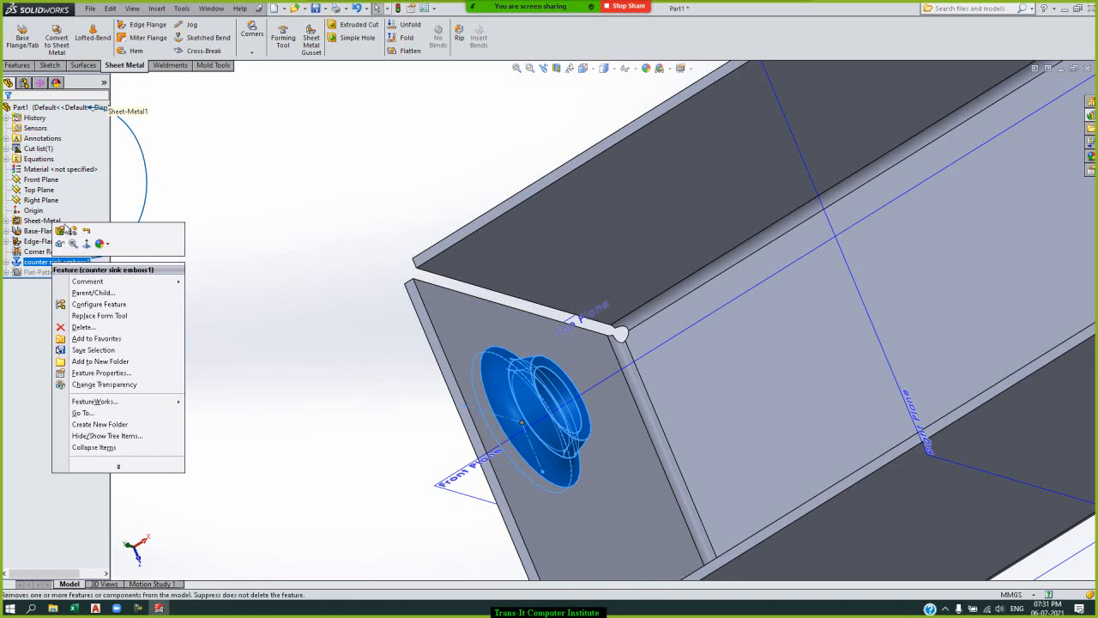
left_click(60, 231)
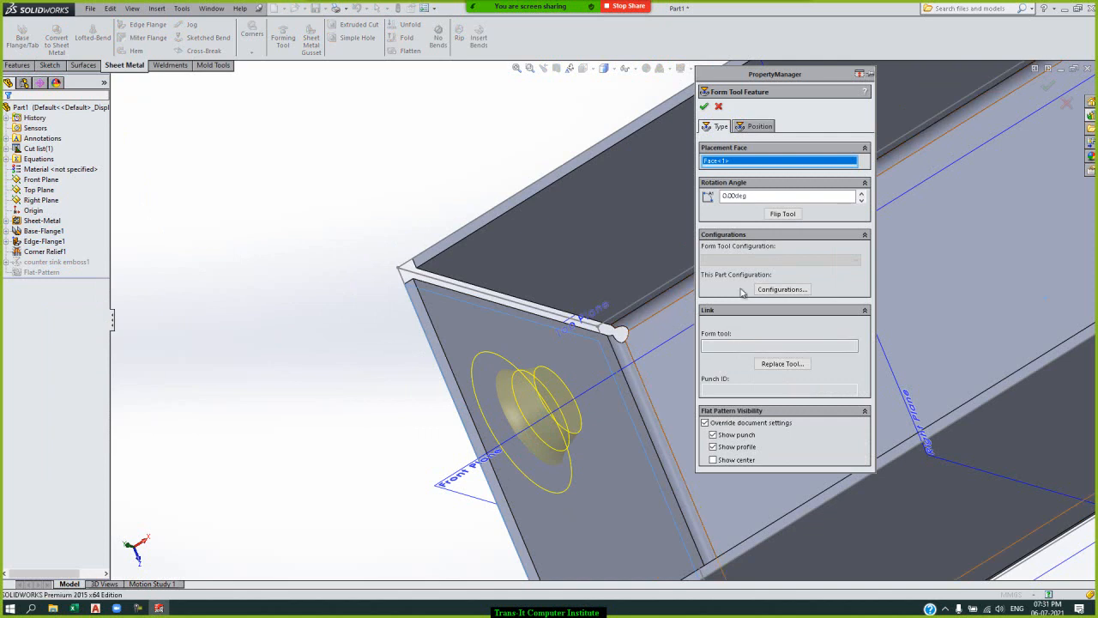
left_click(714, 461)
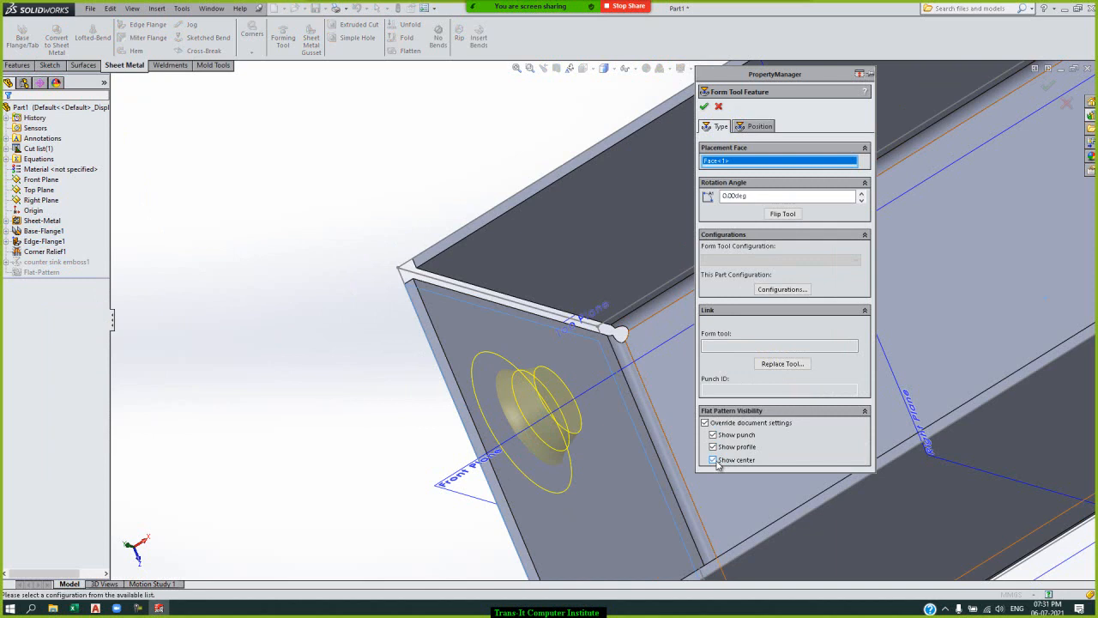
left_click(703, 107)
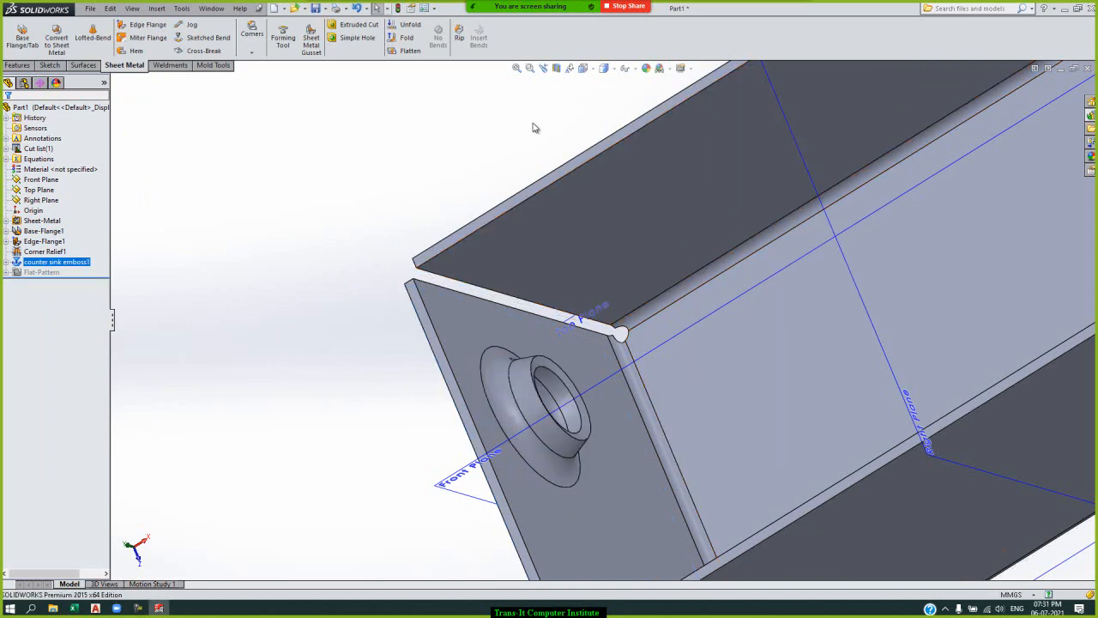
Set the counter sink emboss's height from the drop face to 8 mm.
left_click(520, 397)
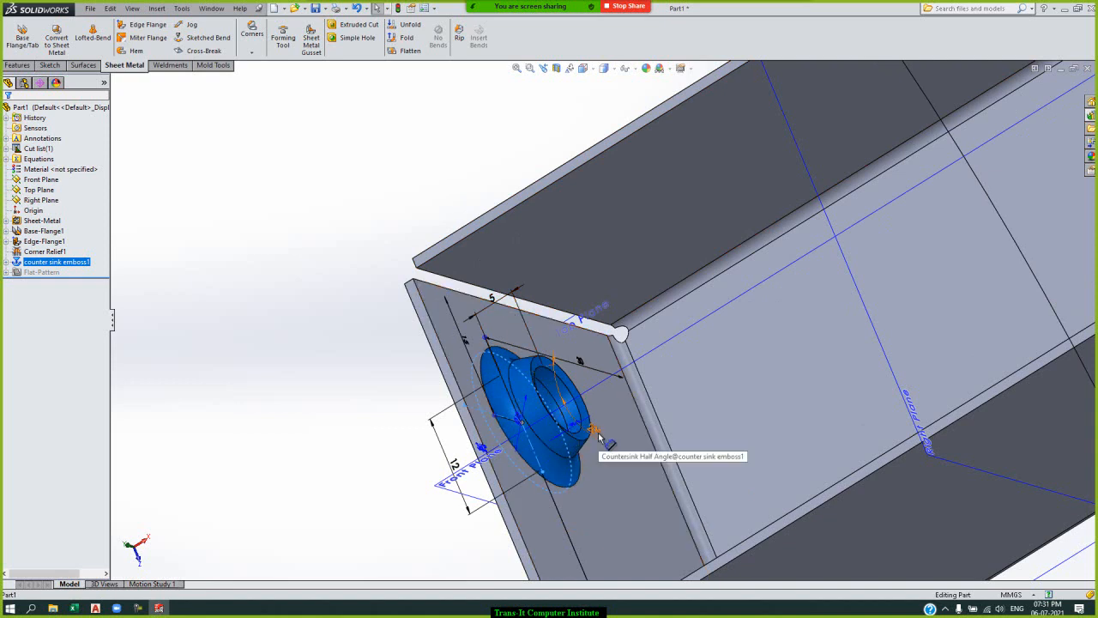
key("Left")
key("Left")
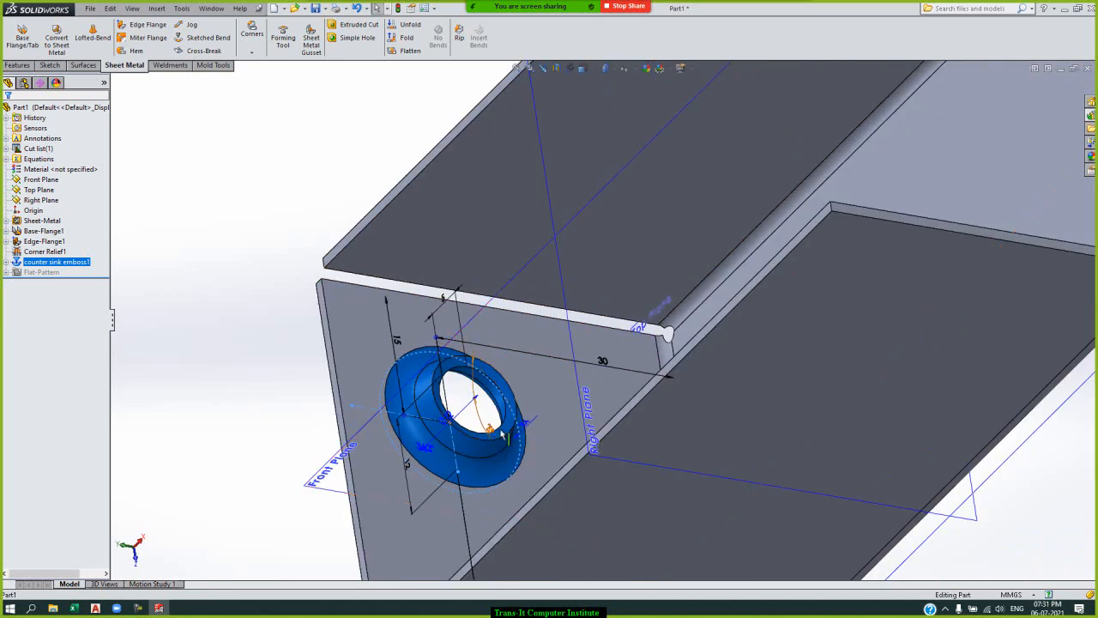
double_click(444, 300)
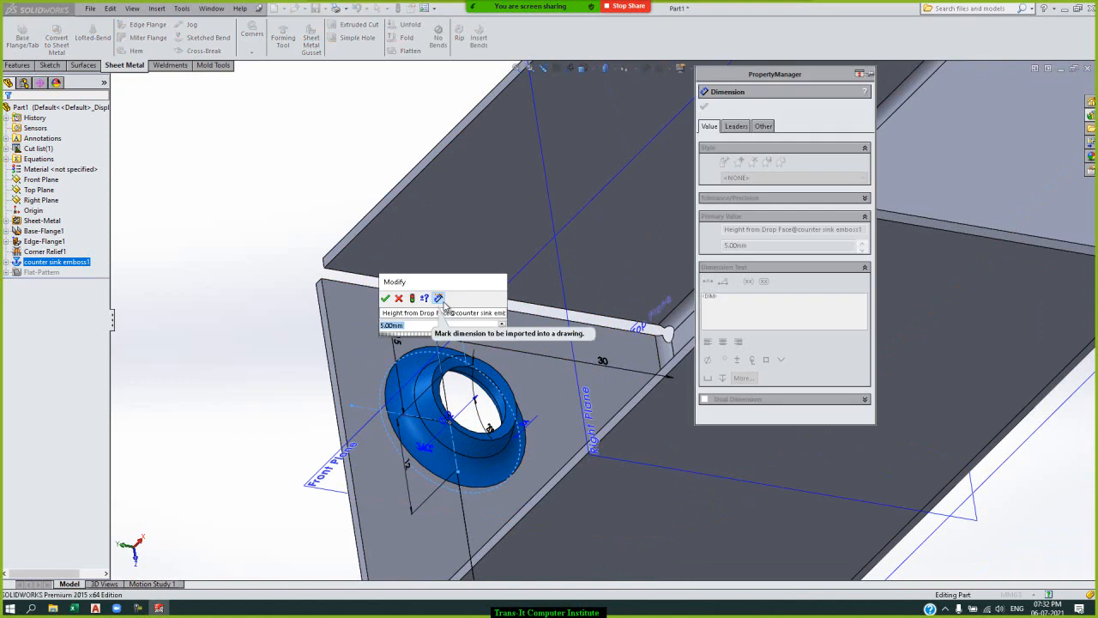
type("8")
key("Return")
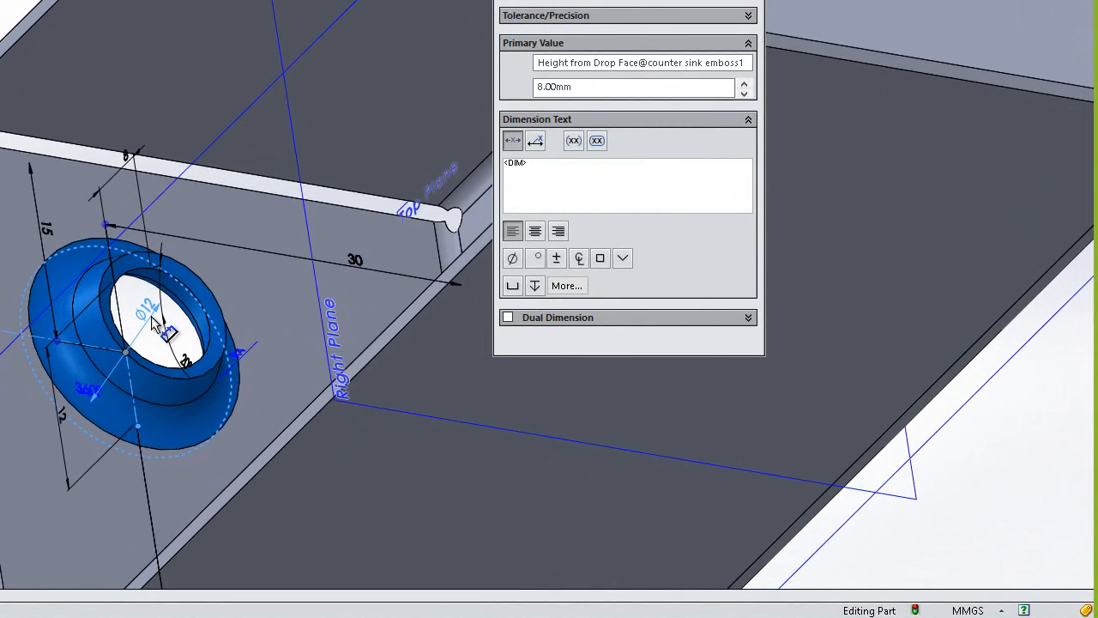
Set the counter sink emboss's large diameter to 16 mm and rebuild the part.
left_click(442, 391)
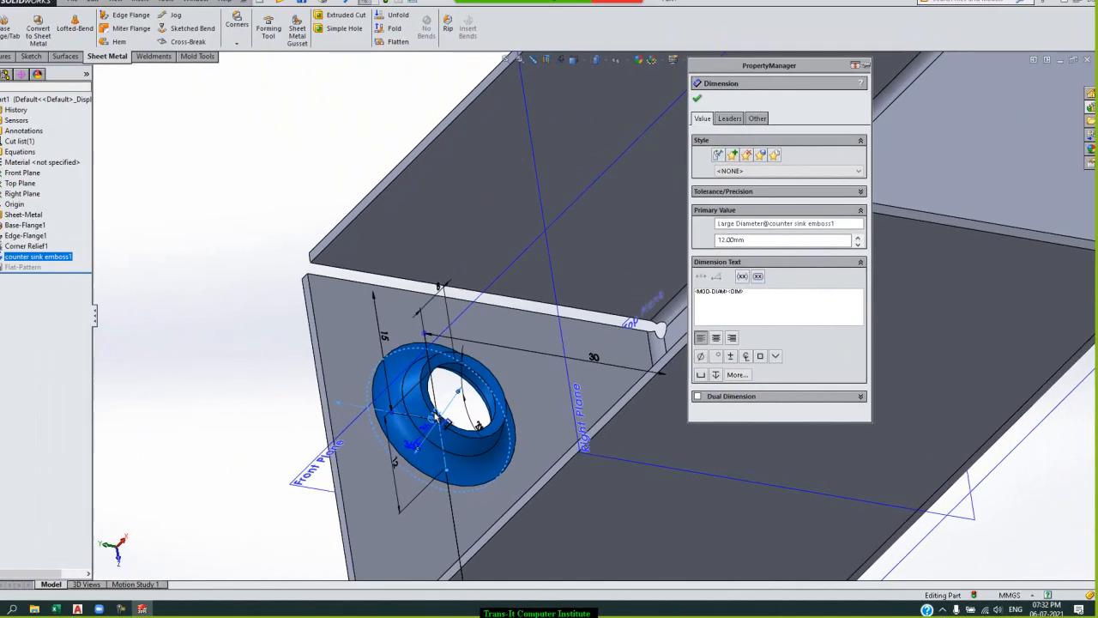
double_click(436, 417)
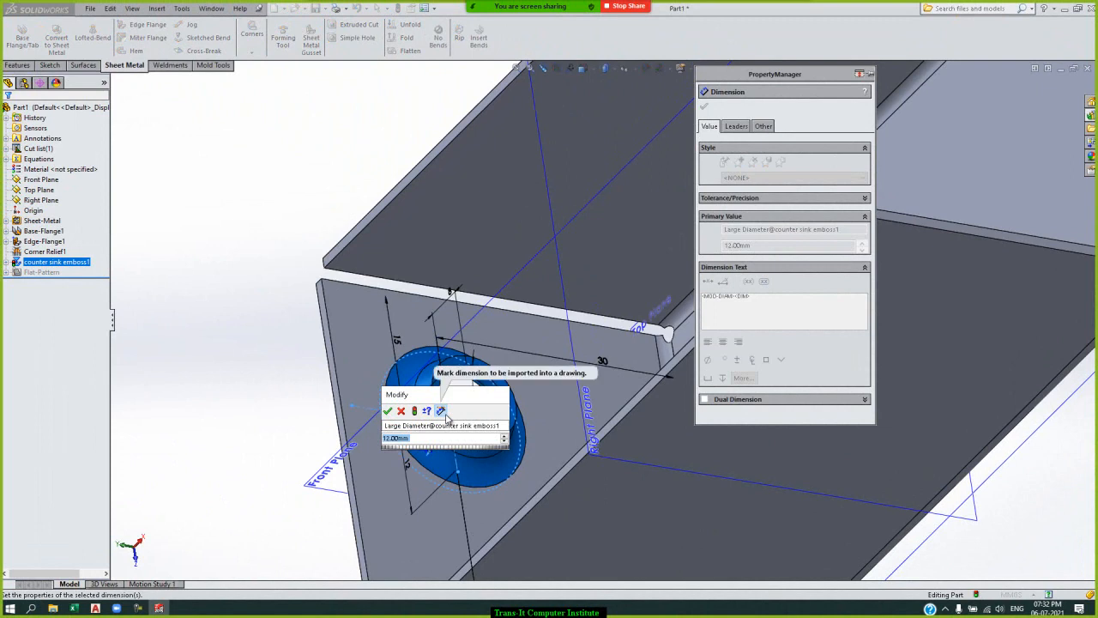
type("16")
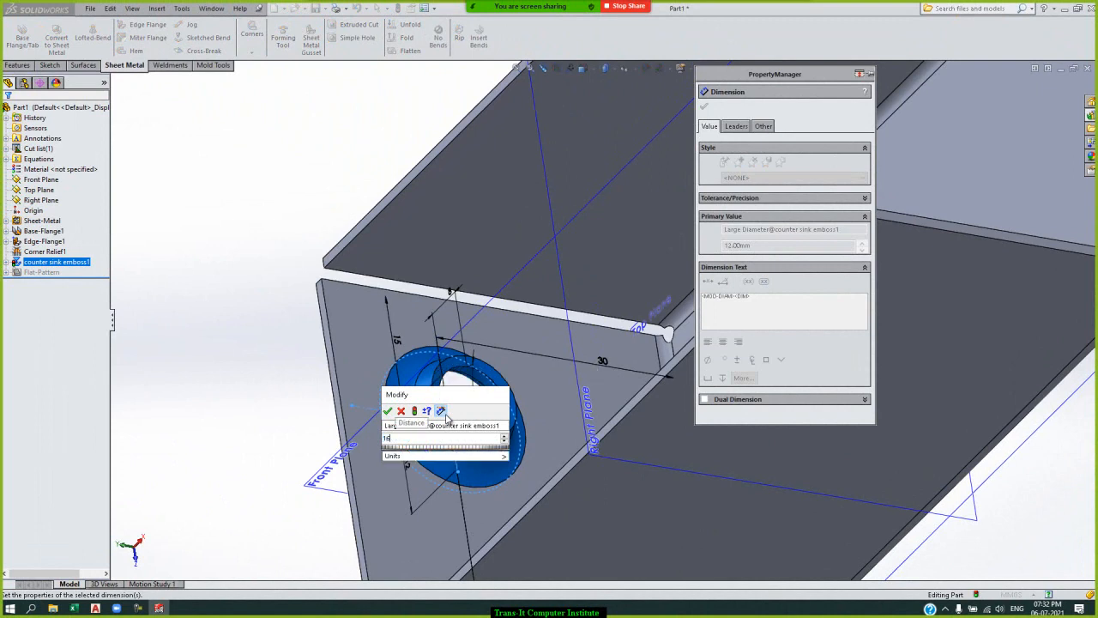
key("Return")
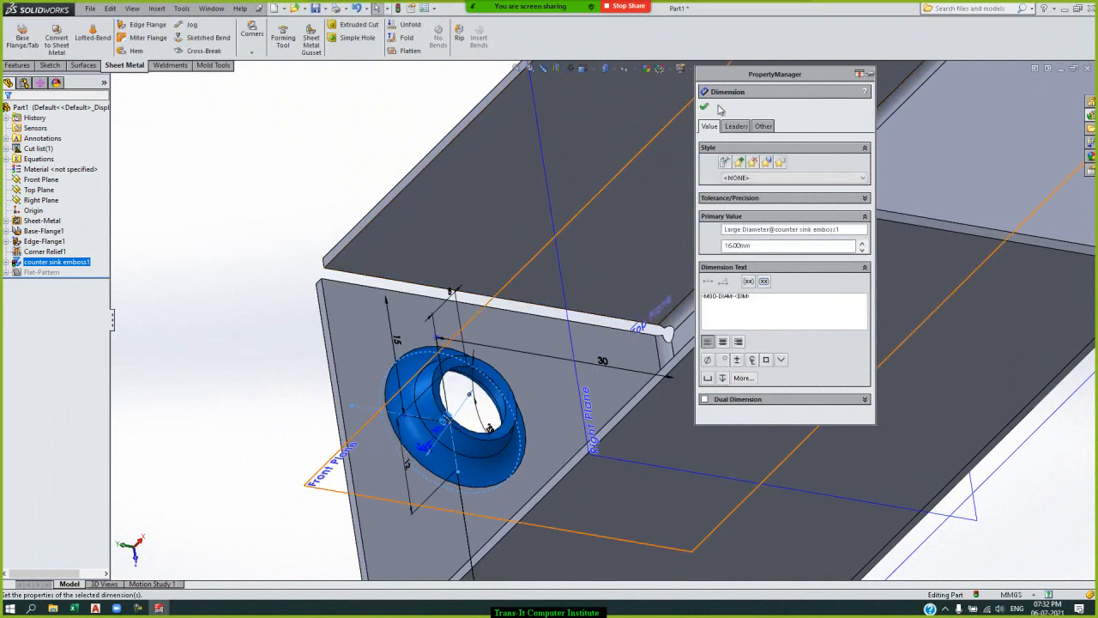
left_click(705, 107)
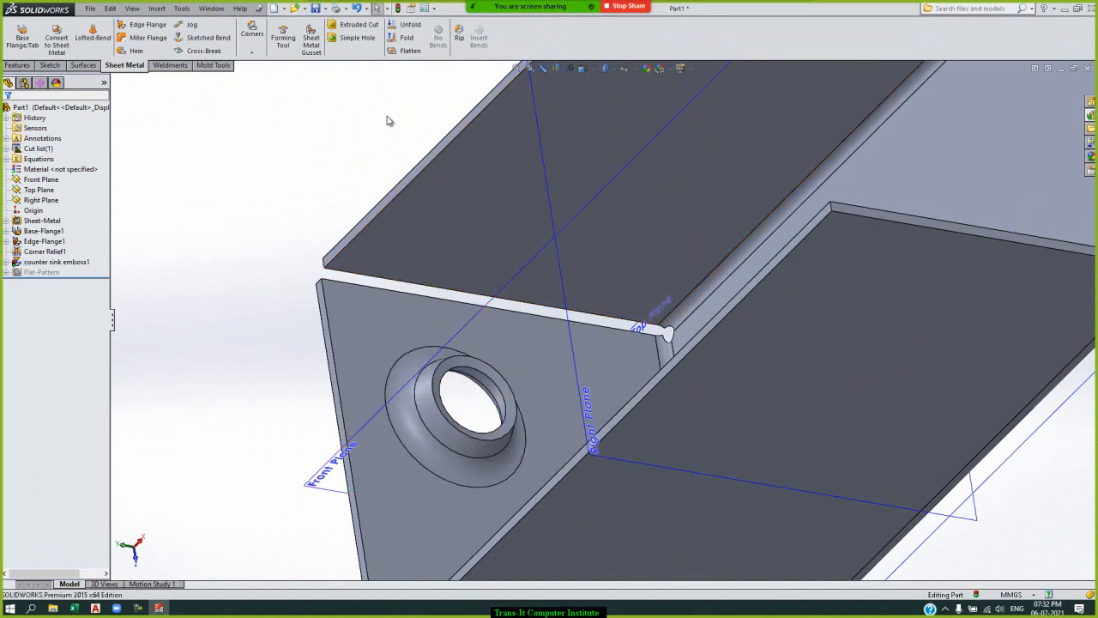
left_click(16, 263)
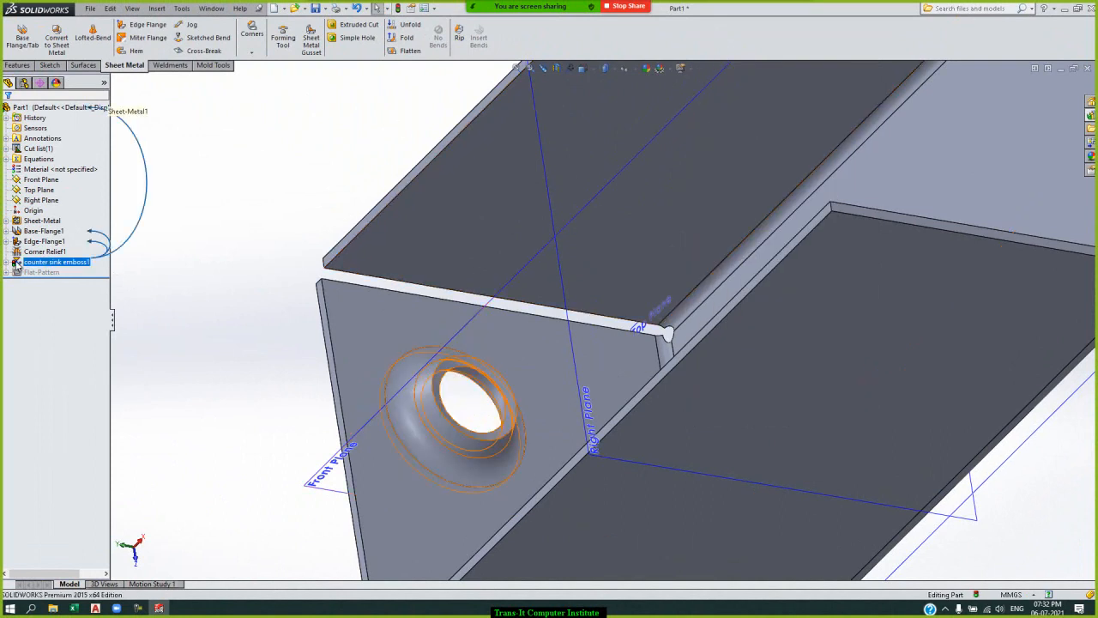
left_click(257, 242)
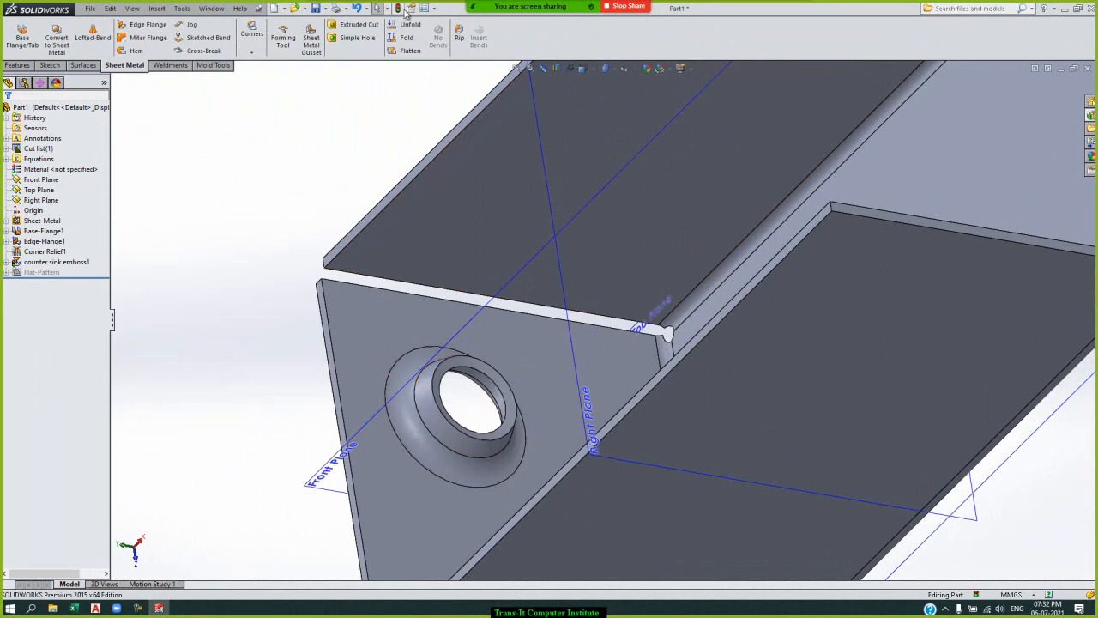
left_click(397, 9)
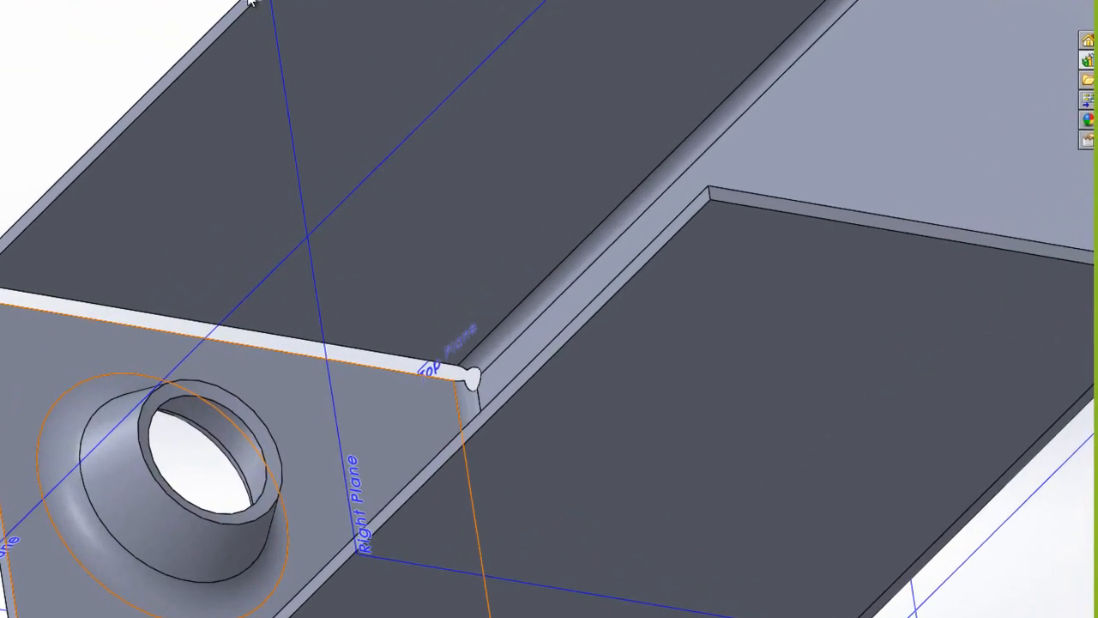
Place a bridge lance from the Design Library's lances on the base's inner face, near the end opposite the emboss.
left_click(514, 68)
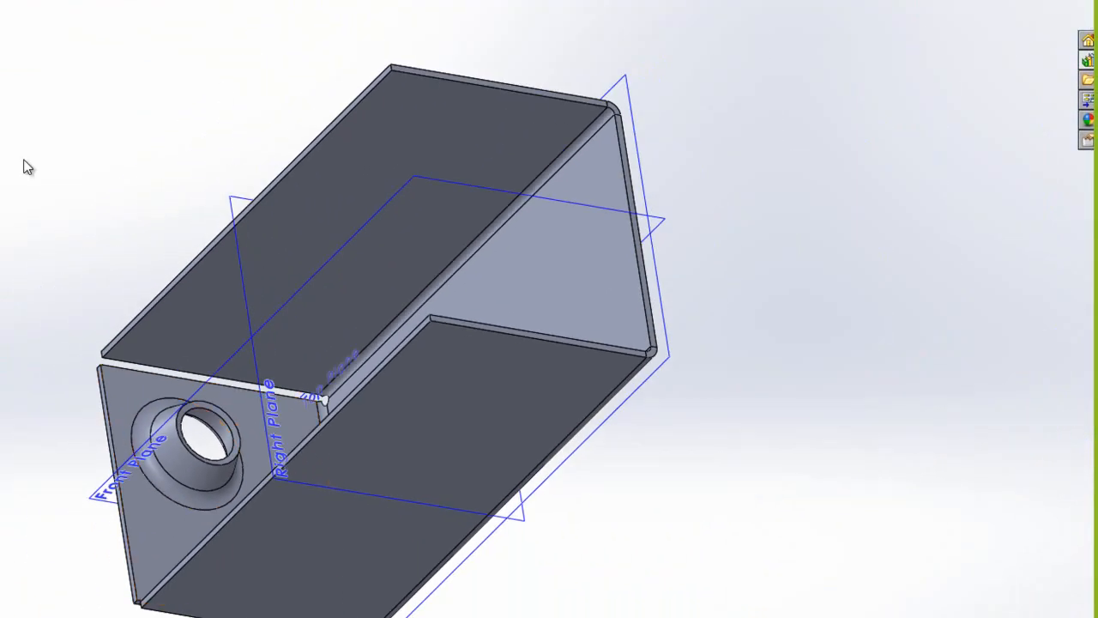
key("Right")
key("Right")
key("Down")
key("Down")
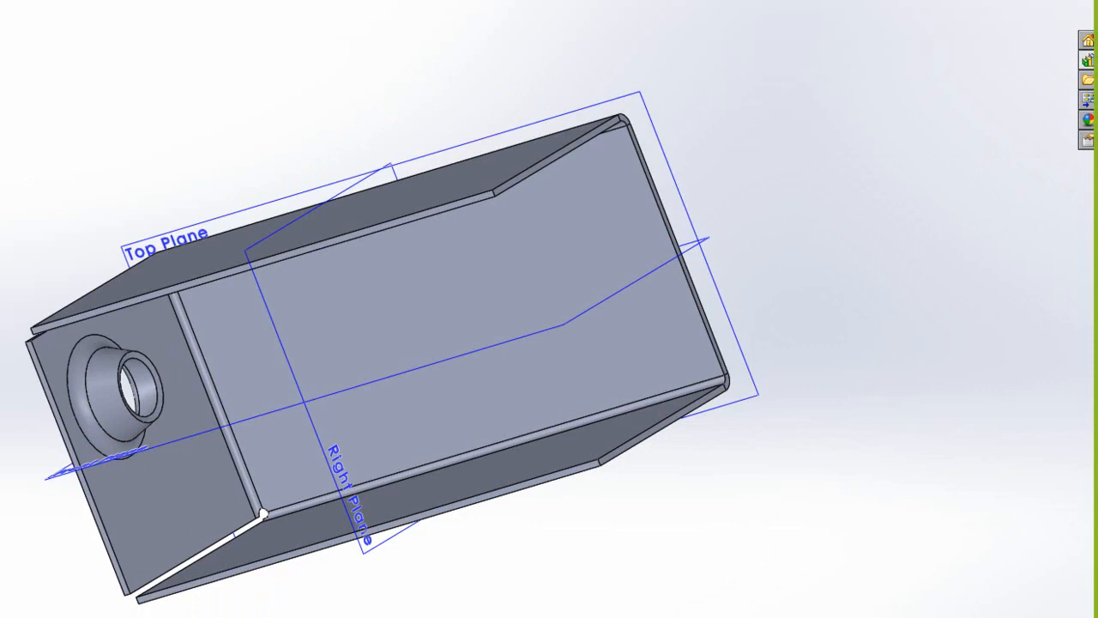
left_click(1088, 61)
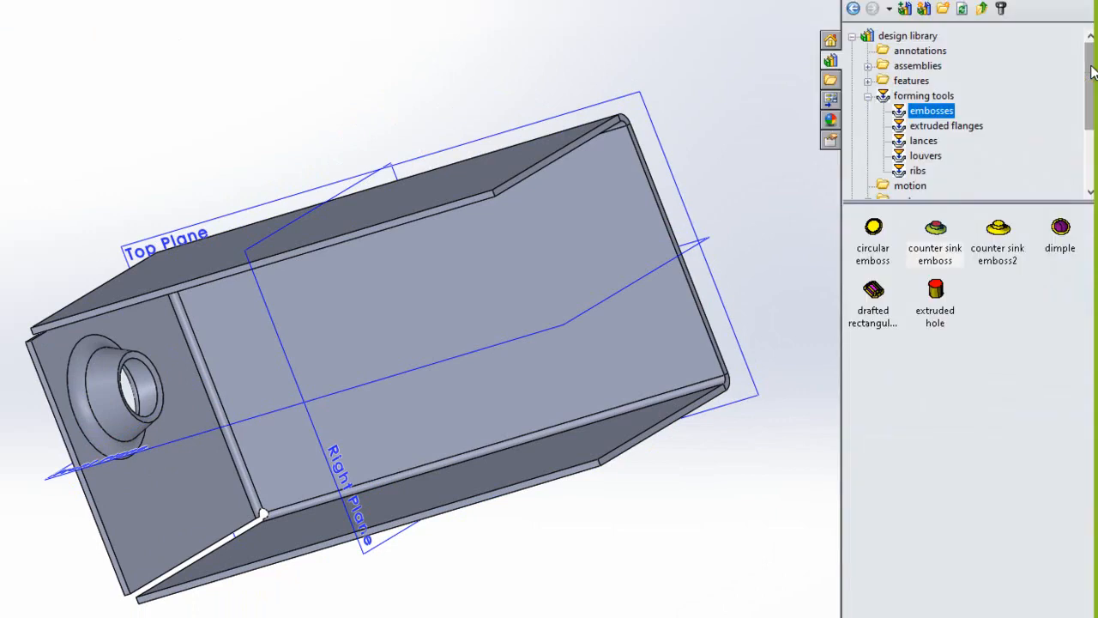
left_click(921, 142)
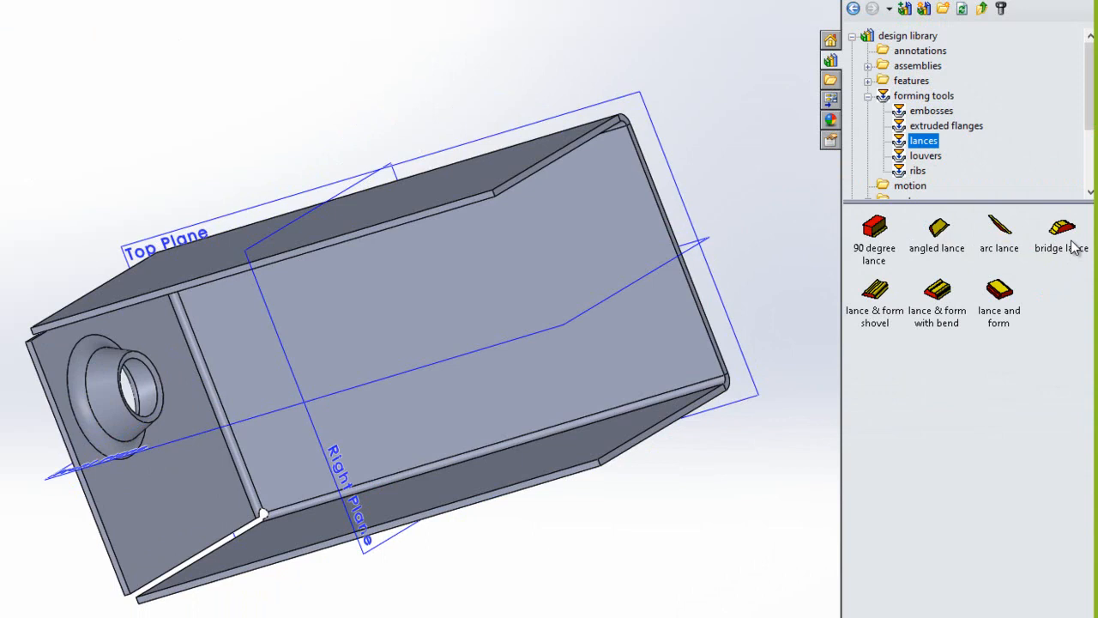
left_click(1073, 248)
left_click_drag(1072, 248, 617, 304)
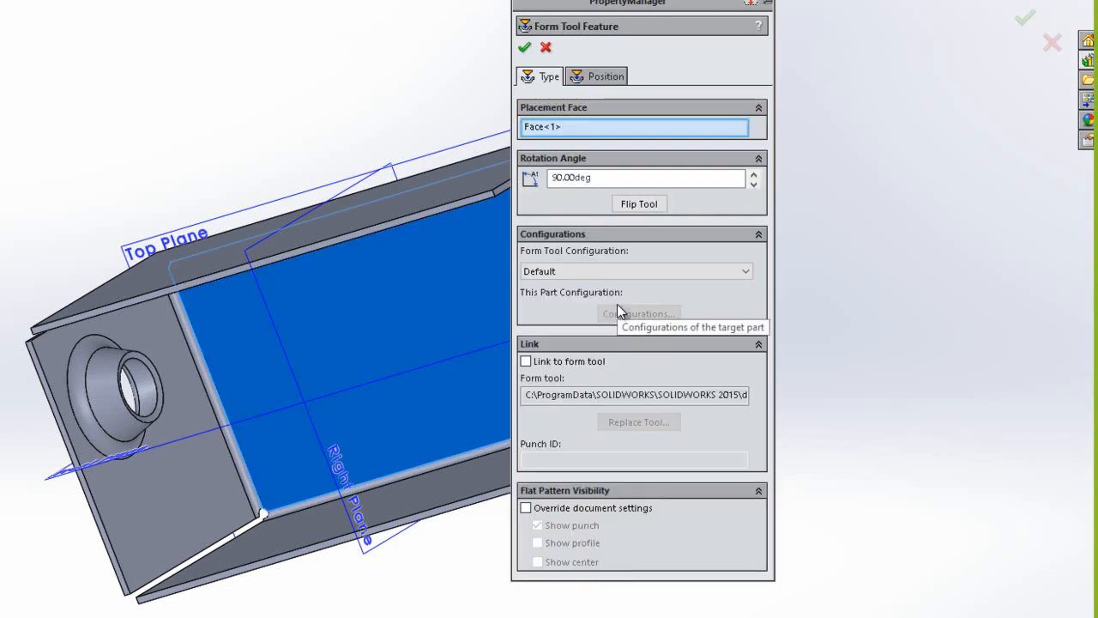
Override the bridge lance's flat pattern visibility to also show profile and center, and finish the form tool feature.
left_click(527, 507)
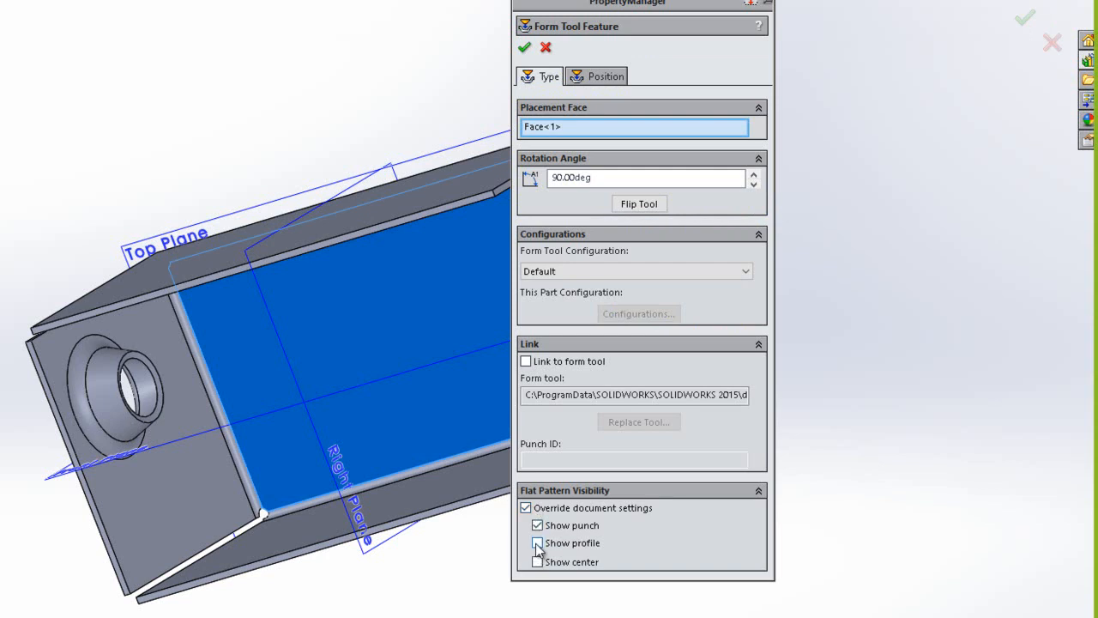
left_click(538, 544)
left_click(538, 562)
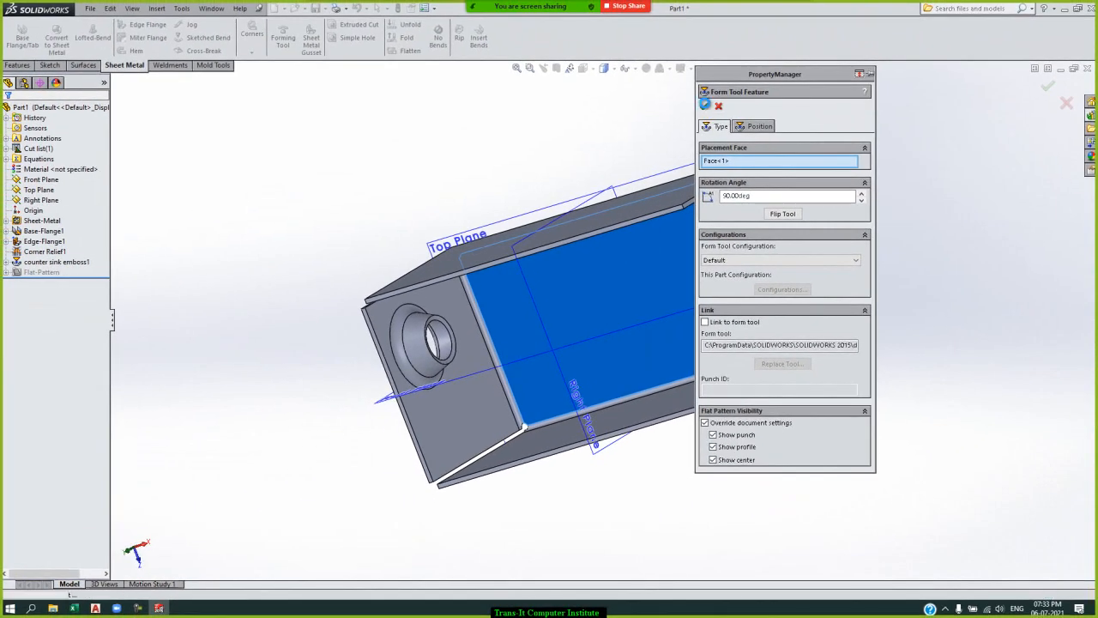
left_click(705, 107)
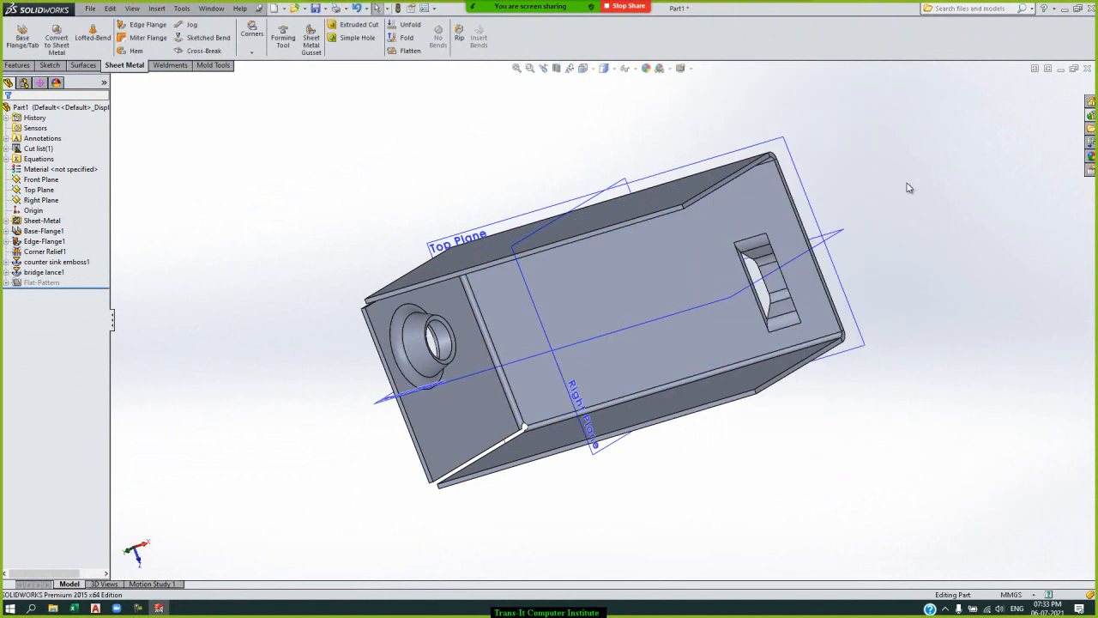
Examine the bridge lance's shape and its opening from the inner and outer sides of the base.
key("Left")
key("Left")
key("Left")
key("Left")
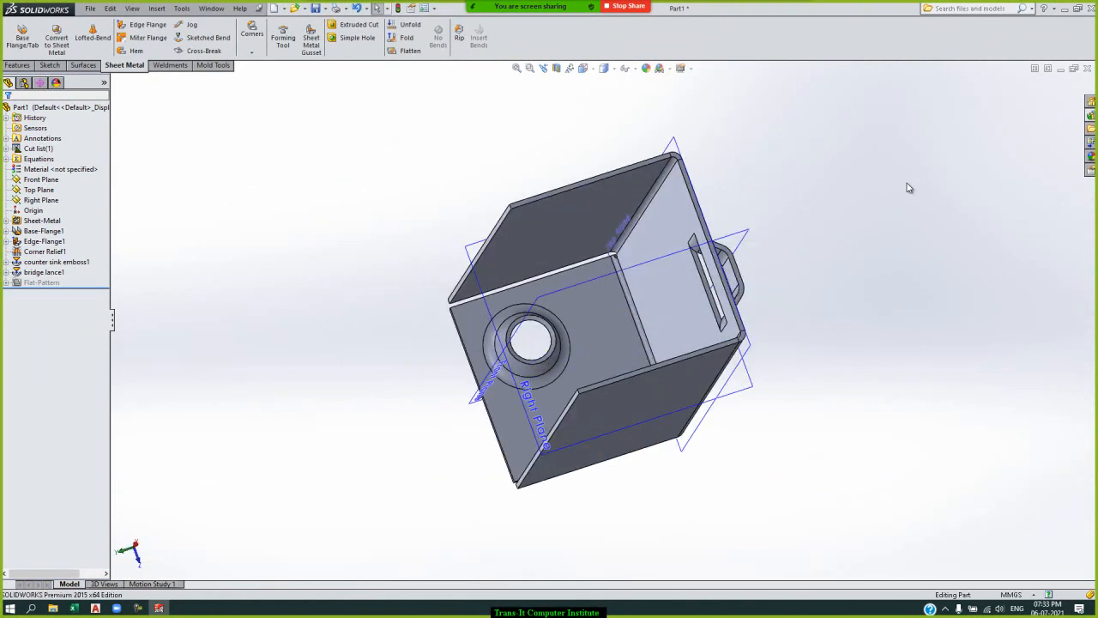
key("Left")
key("Left")
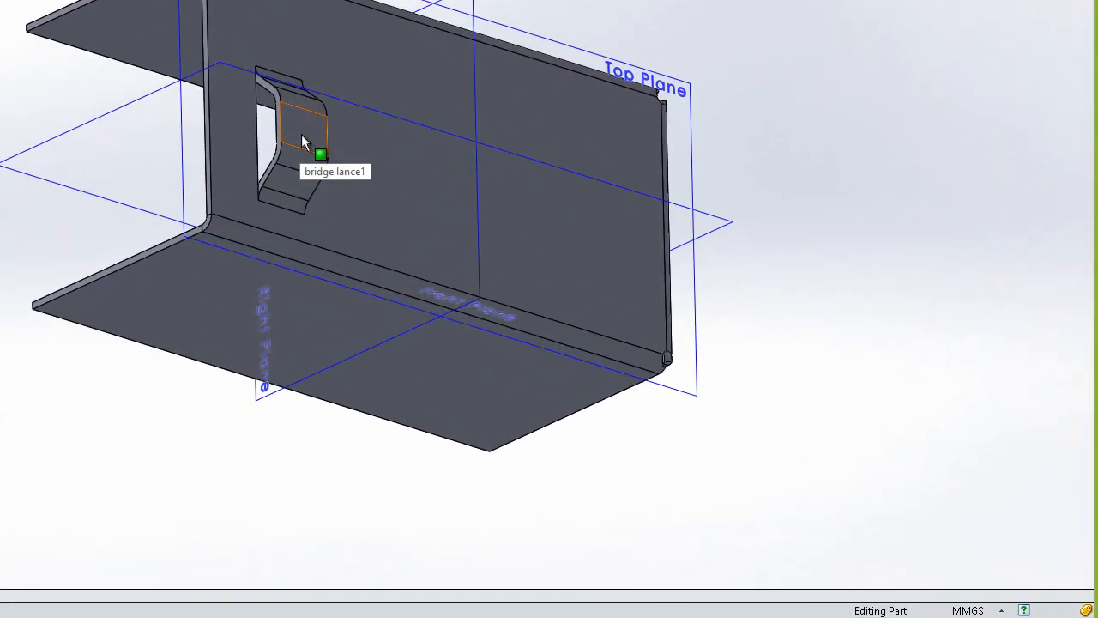
left_click(301, 137)
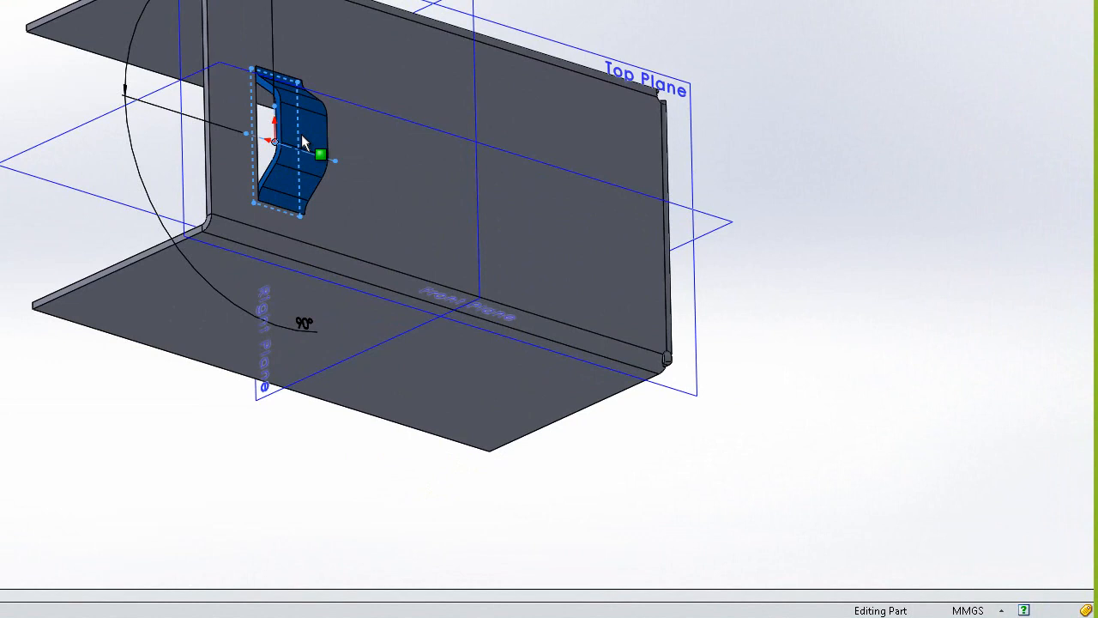
key("Right")
key("Right")
key("Right")
key("Right")
key("Right")
key("Right")
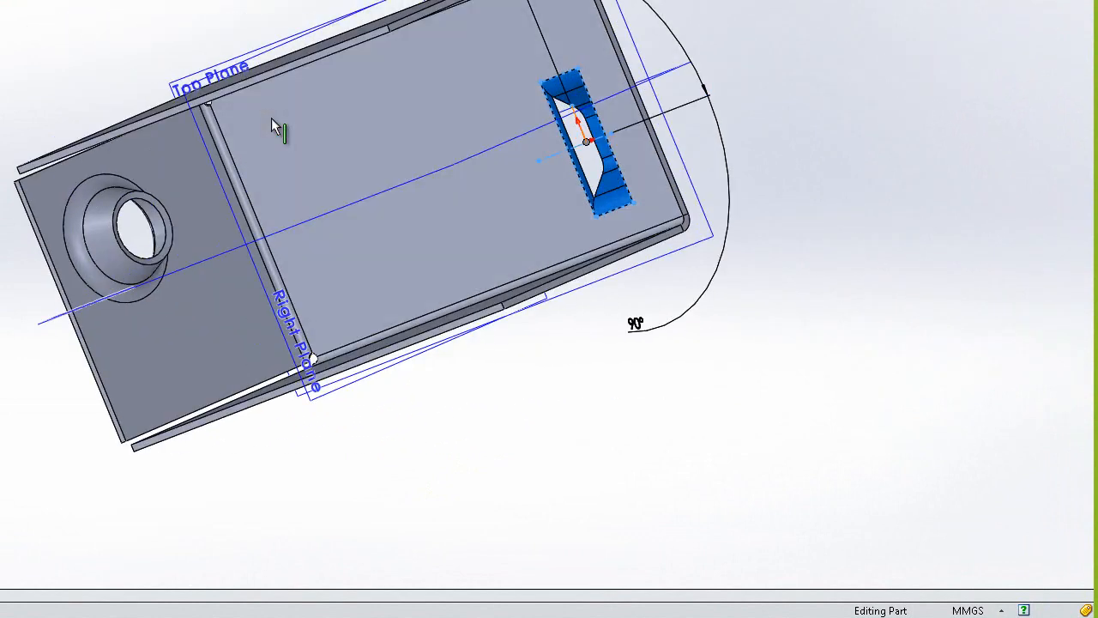
left_click(716, 21)
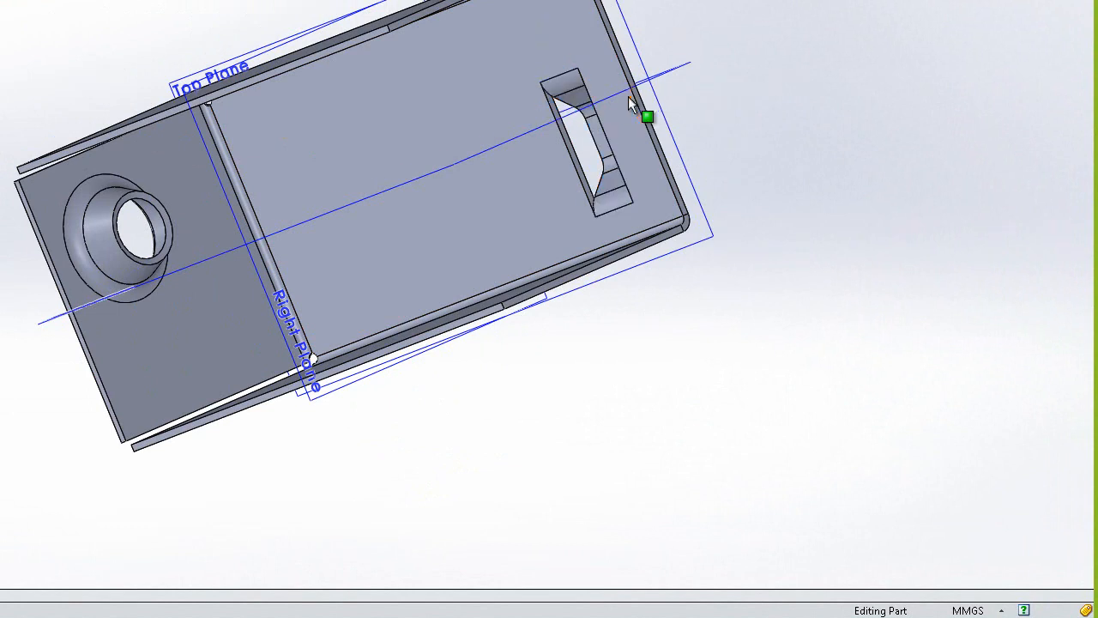
left_click(569, 85)
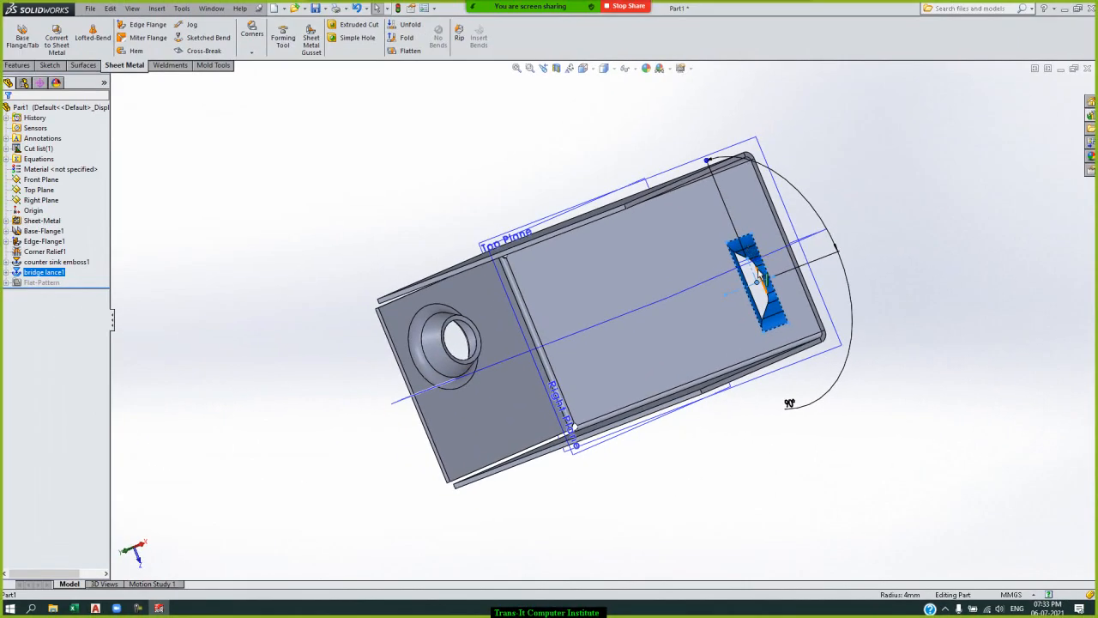
scroll(759, 272, "down", 5)
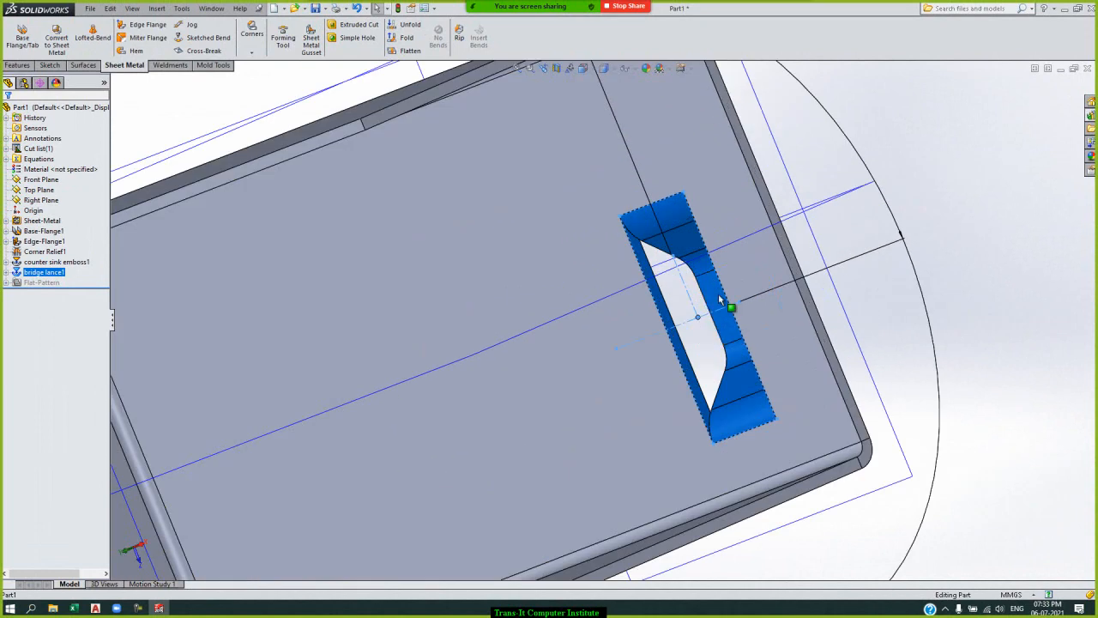
left_click(1046, 200)
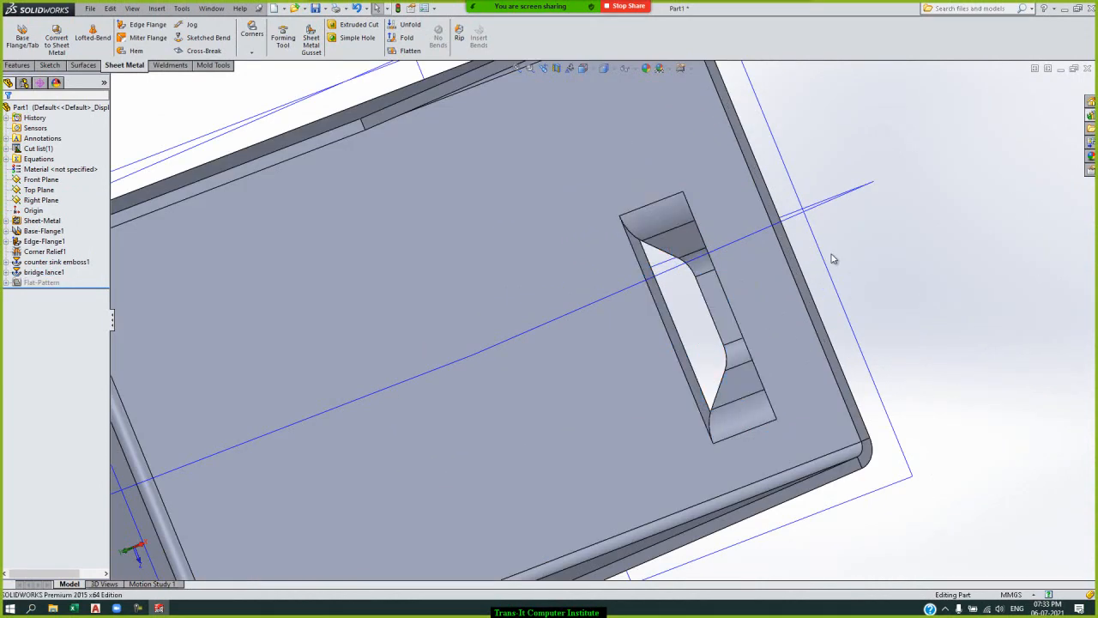
left_click(718, 298)
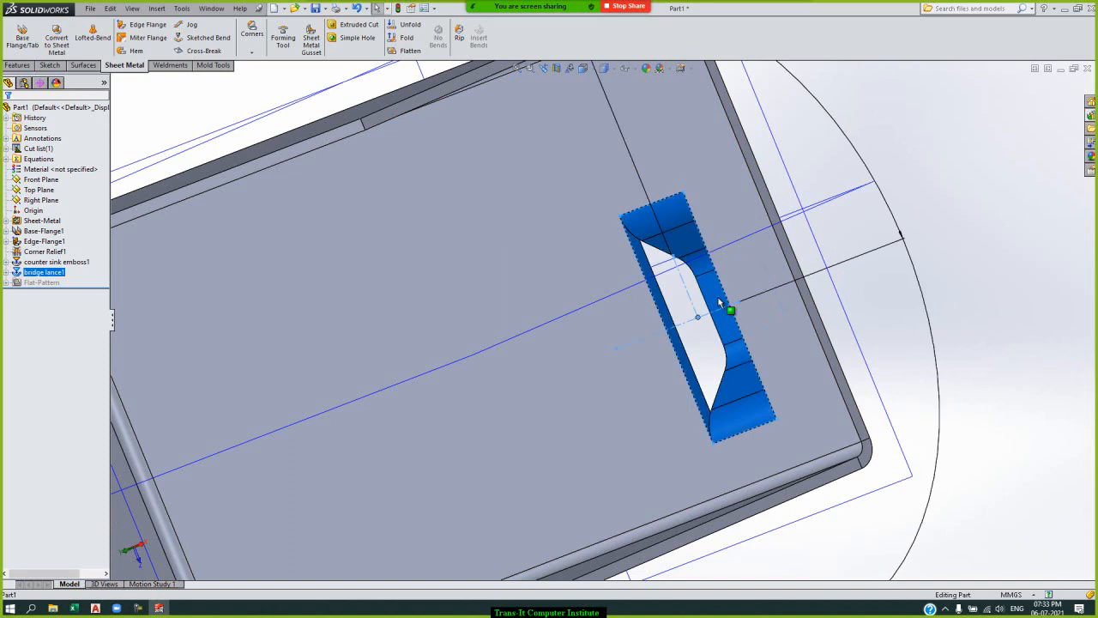
left_click(925, 199)
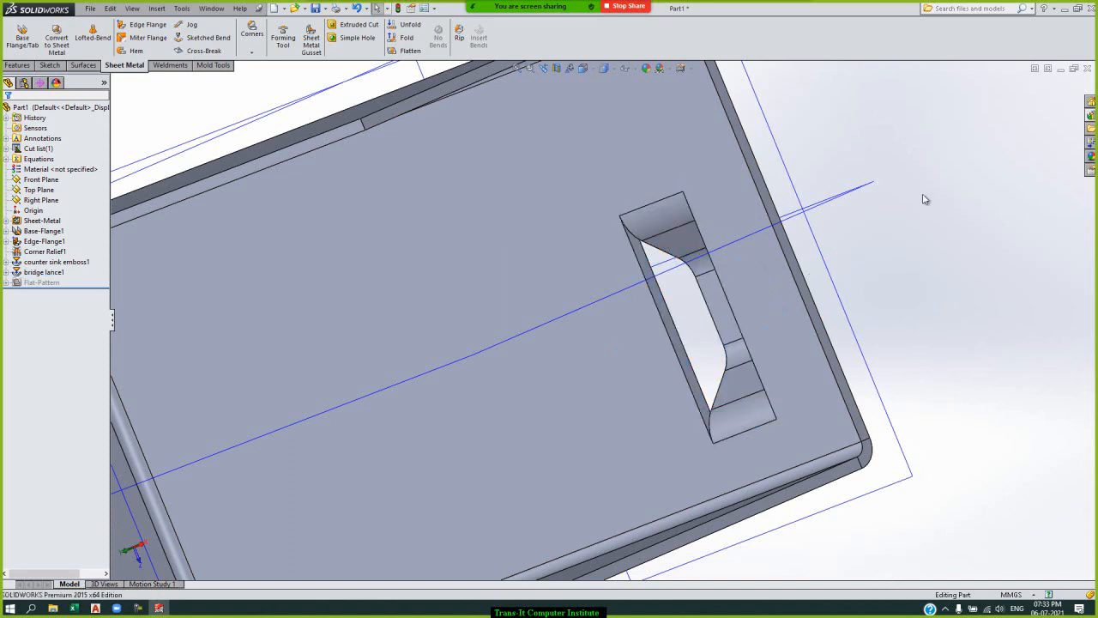
Review the bridge lance's form tool feature settings, including placement face, rotation angle and flat pattern visibility, and close them.
key("Left")
key("Left")
key("Left")
key("Left")
key("Left")
key("Left")
key("Left")
key("Left")
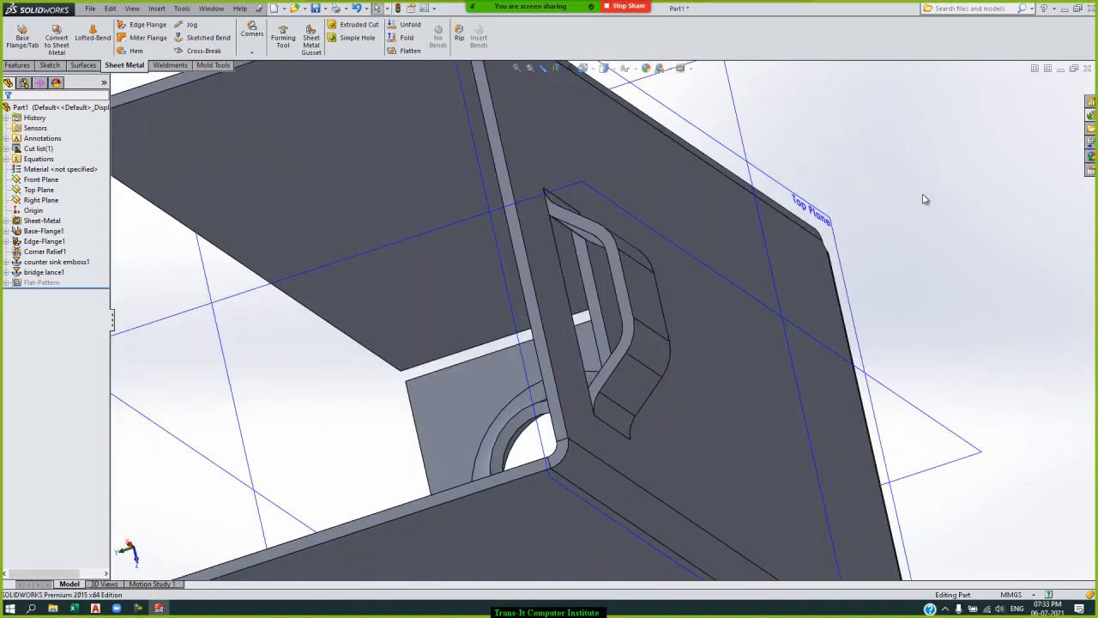
left_click(629, 304)
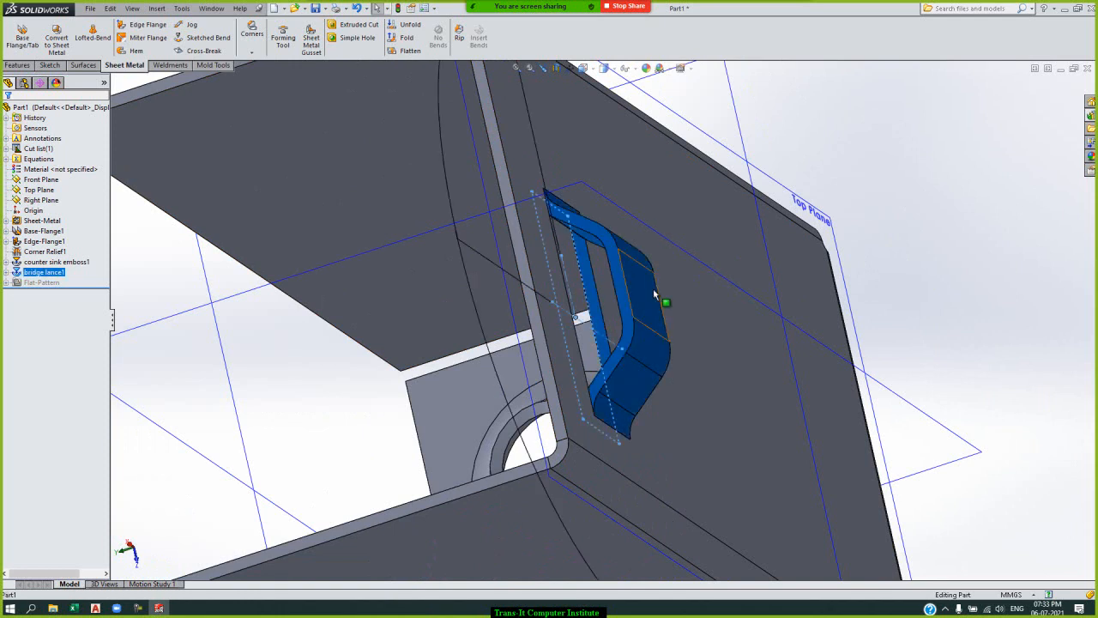
right_click(60, 273)
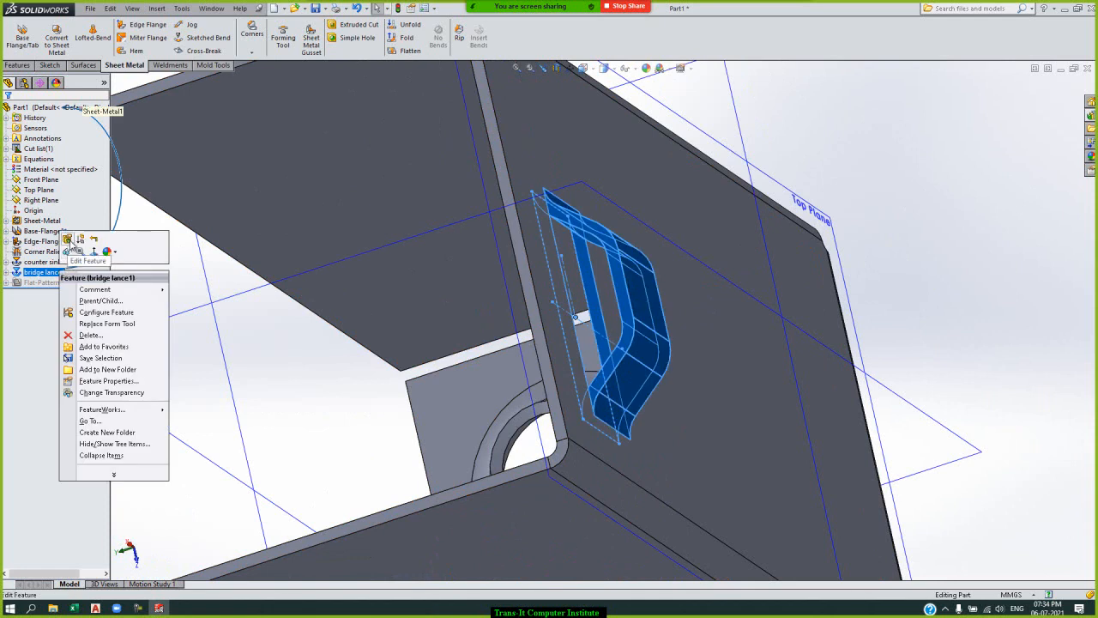
left_click(70, 244)
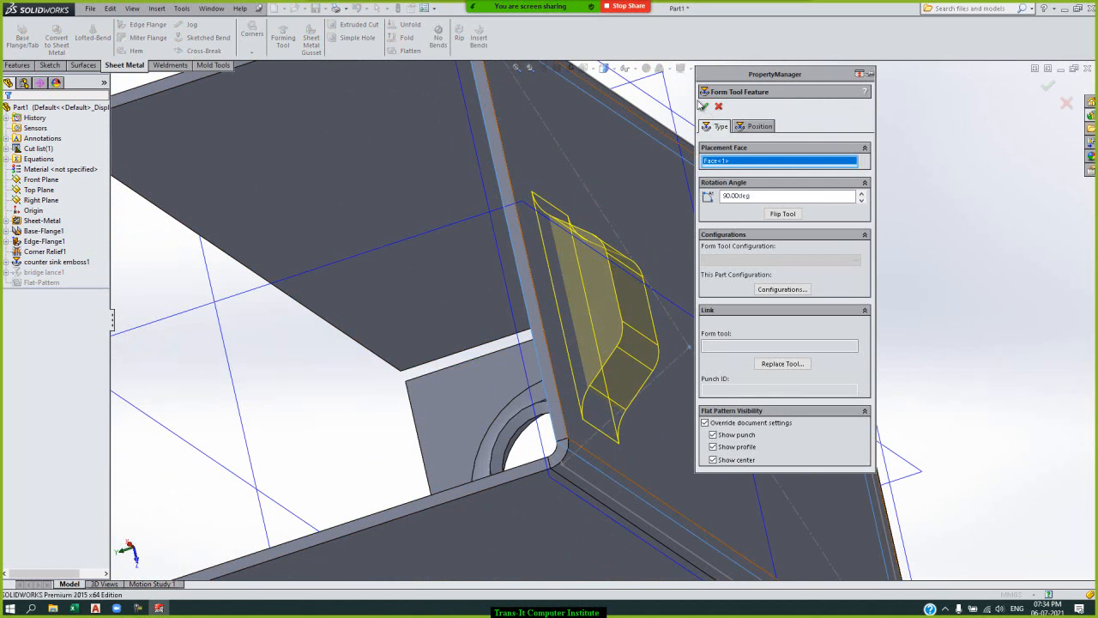
left_click(703, 106)
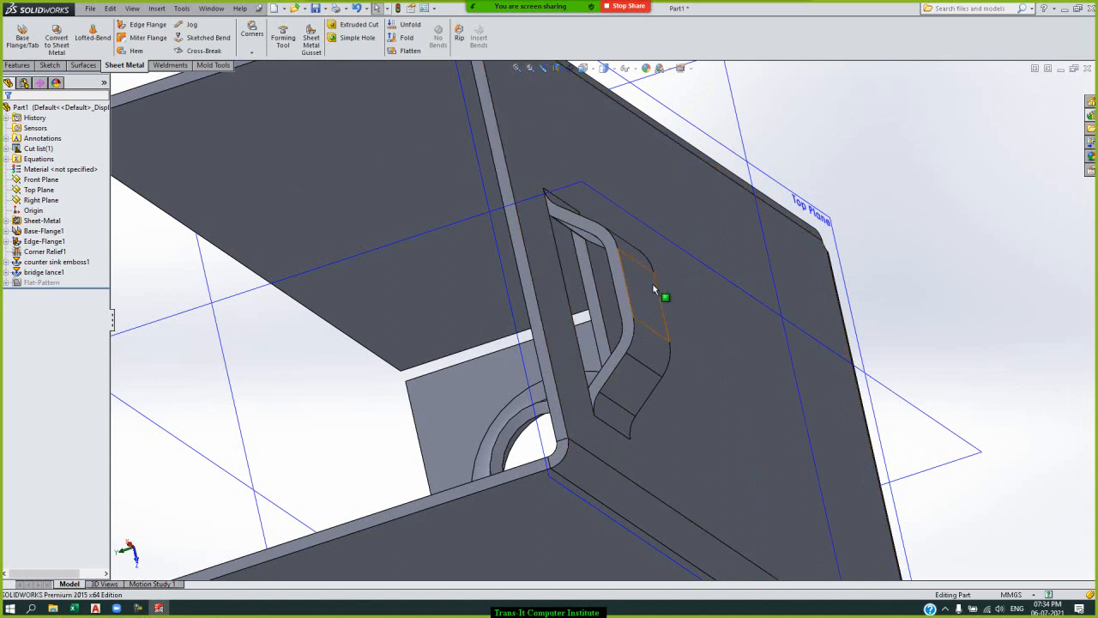
Set the bridge lance's height from the drop face to 8 mm and rebuild the part.
double_click(654, 290)
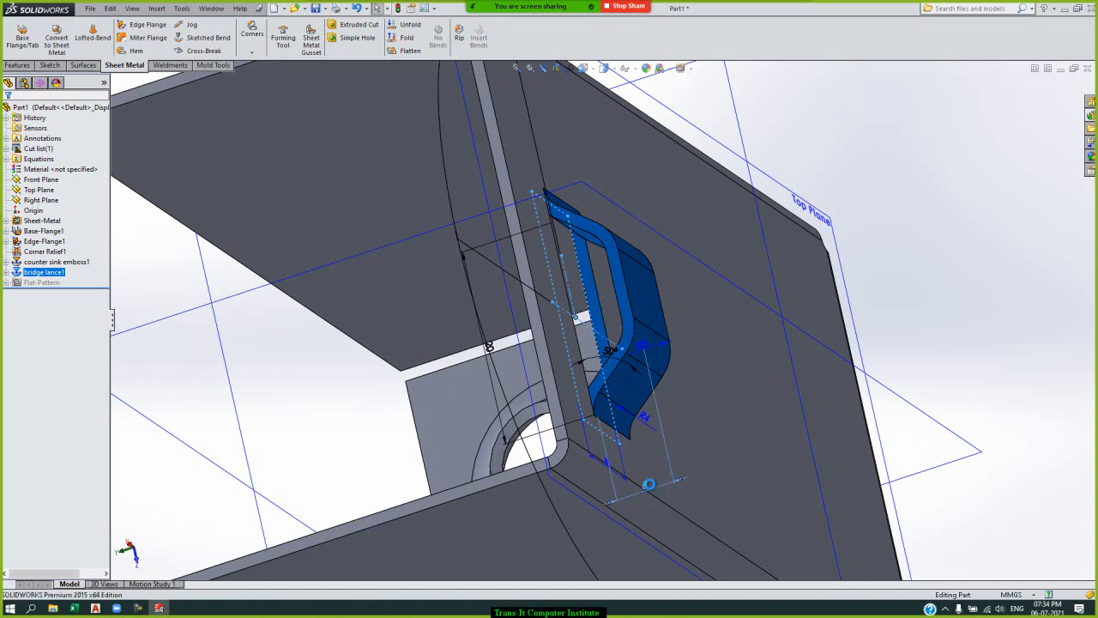
double_click(650, 489)
type("8")
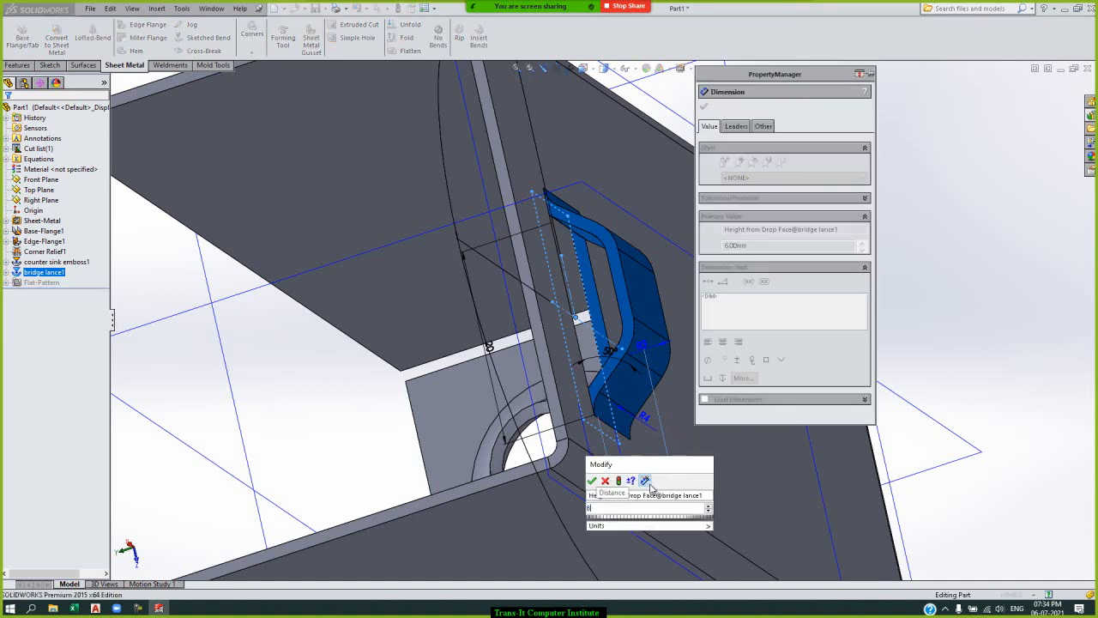
key("Return")
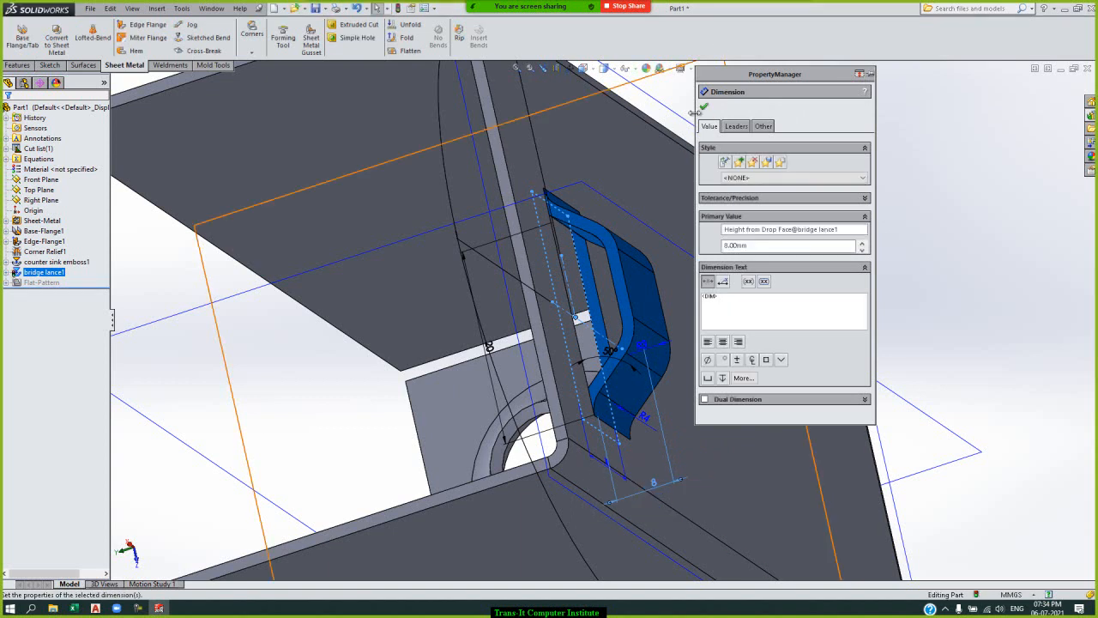
left_click(704, 106)
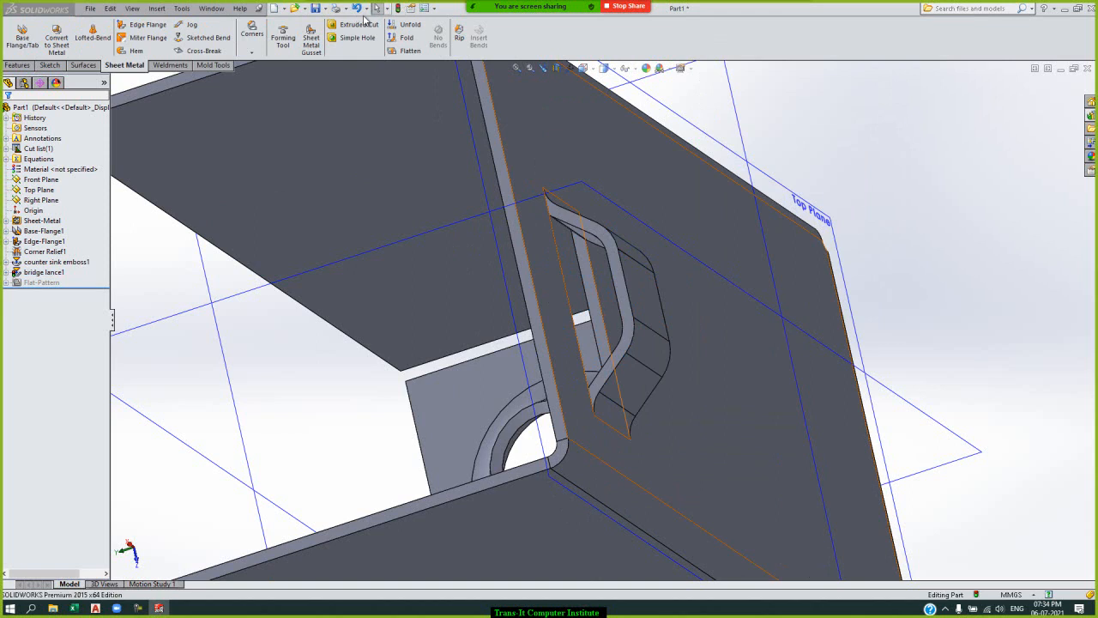
left_click(398, 9)
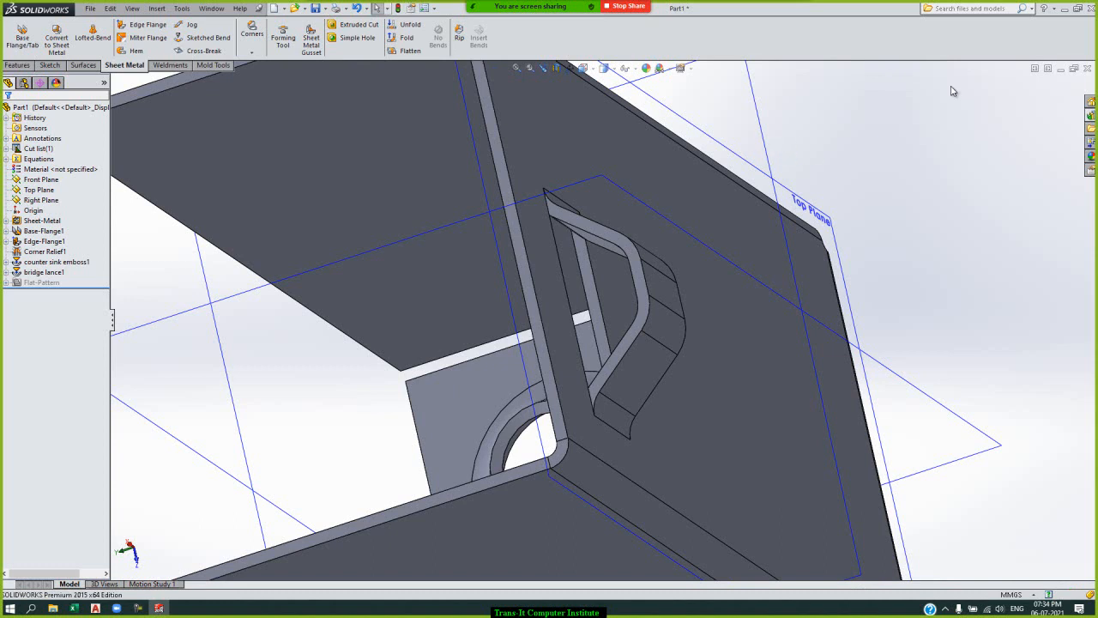
Browse the louvers and ribs among the Design Library's forming tools.
left_click(1092, 115)
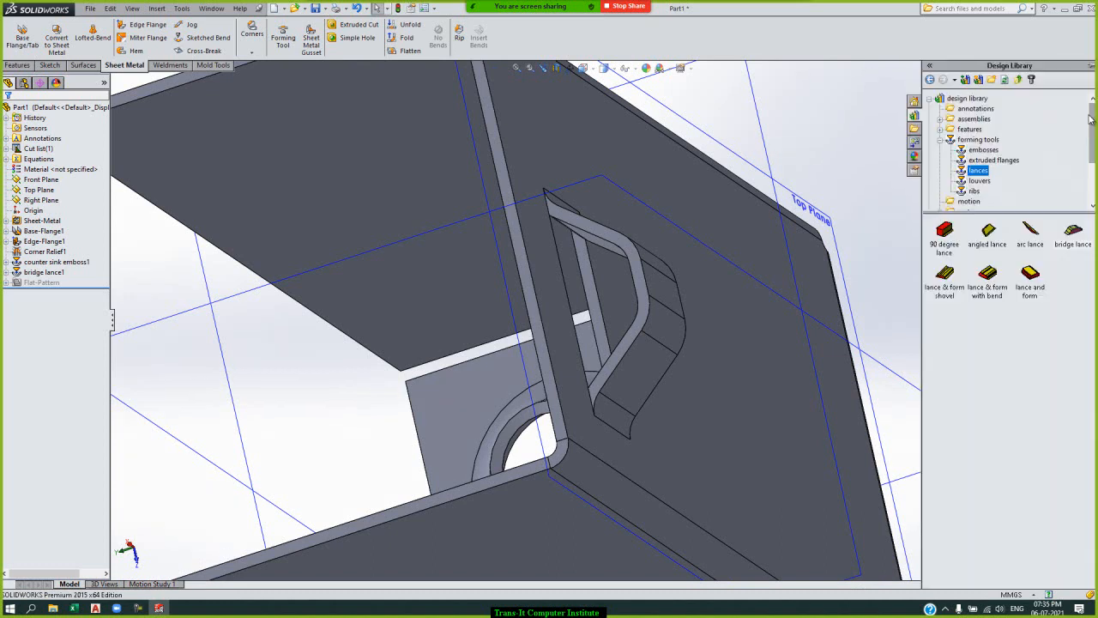
left_click(984, 183)
left_click(976, 192)
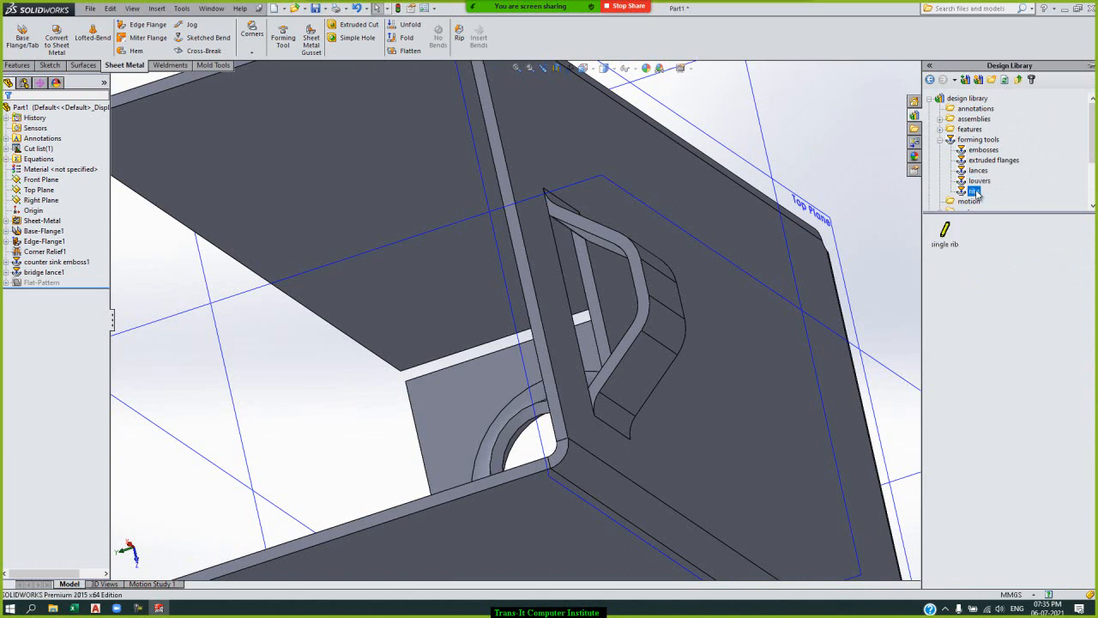
left_click(861, 165)
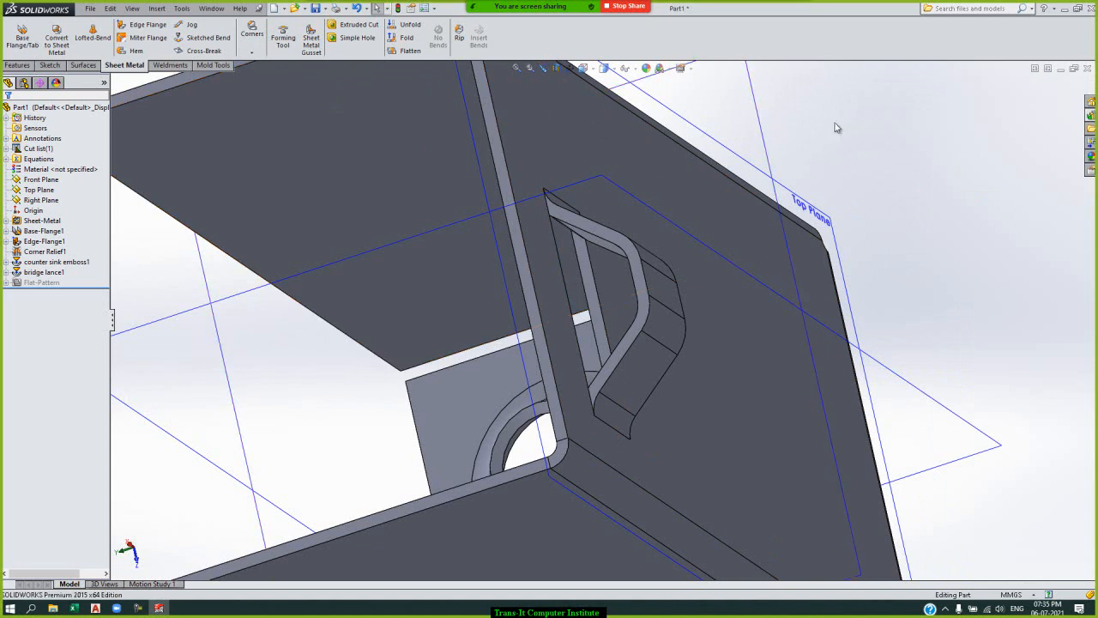
Start a sheet metal gusset between the base's inner face and the end flange face that carries the counter sink emboss.
left_click(516, 69)
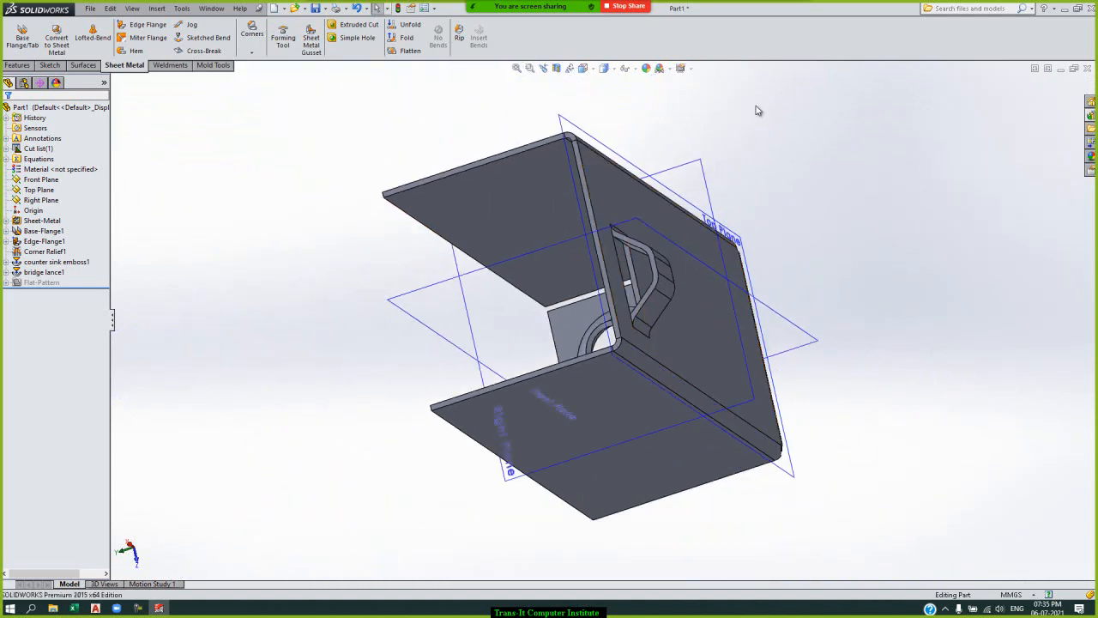
key("Right")
key("Right")
key("Right")
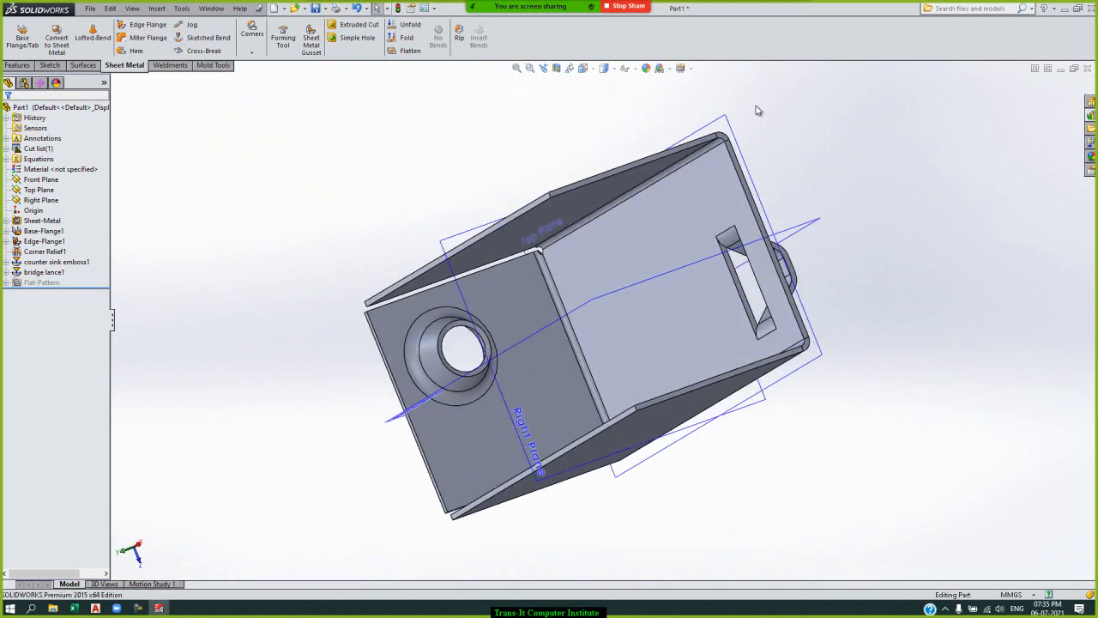
left_click(314, 41)
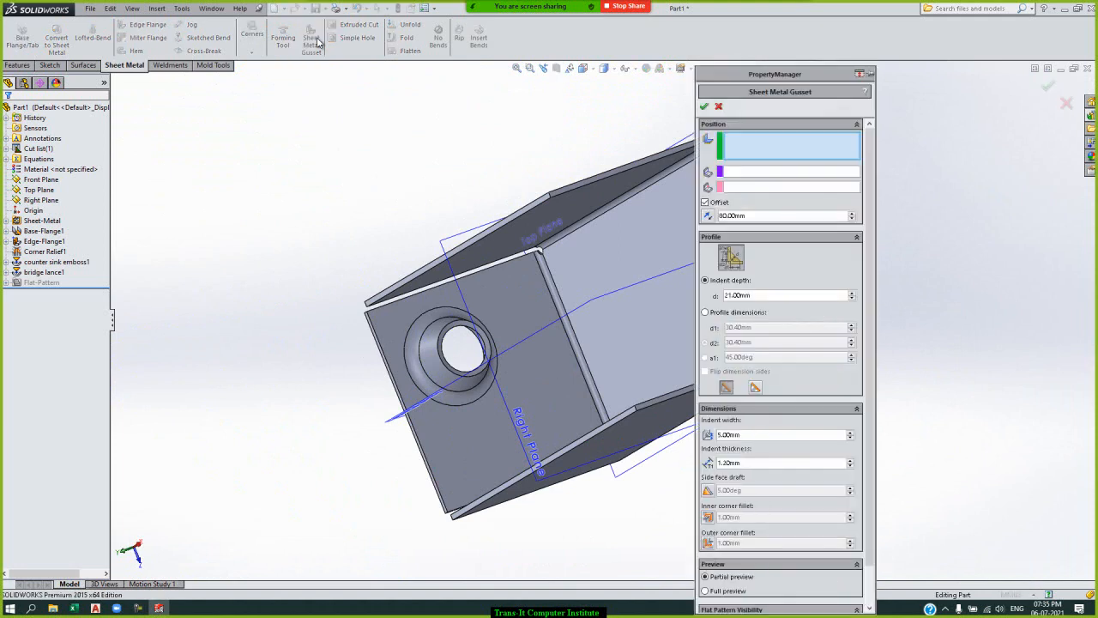
left_click(612, 273)
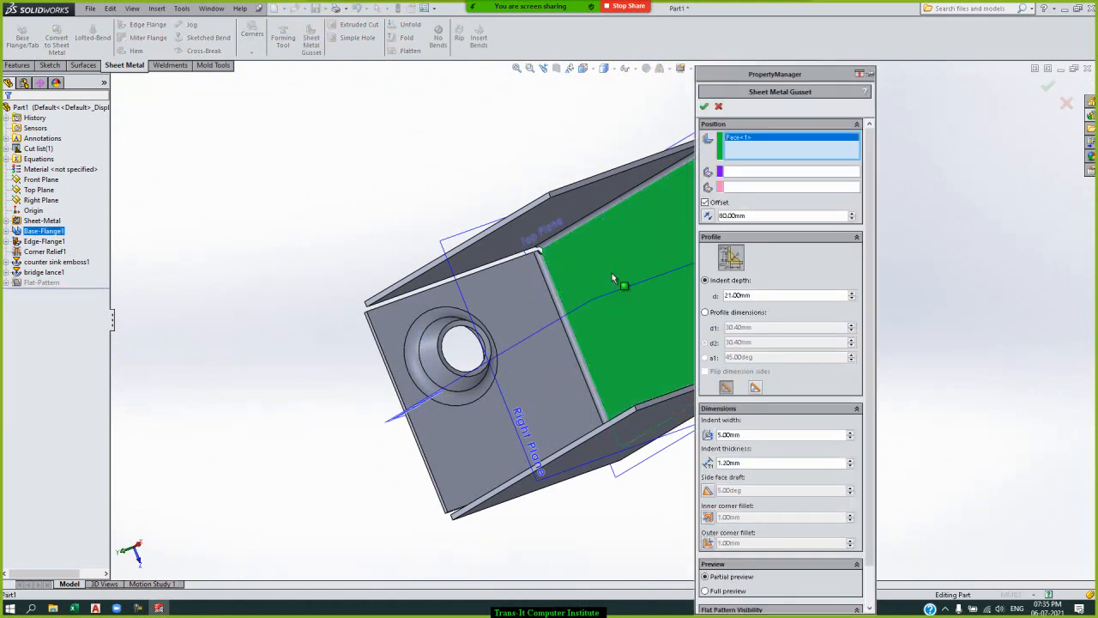
left_click(537, 311)
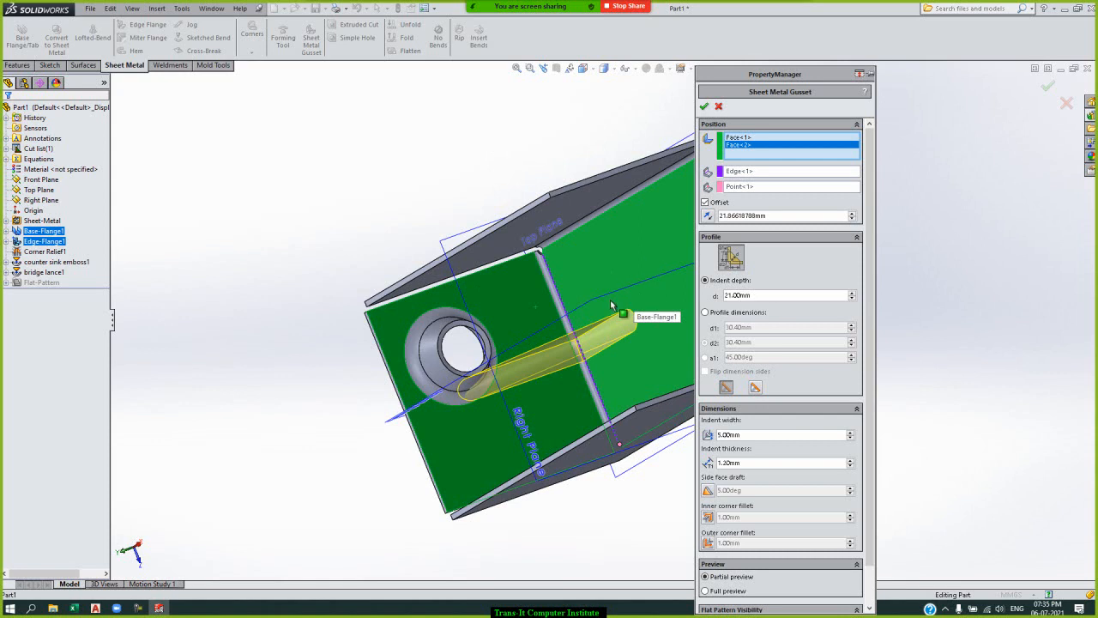
Set the gusset's offset along the bend to 10 mm.
key("Down")
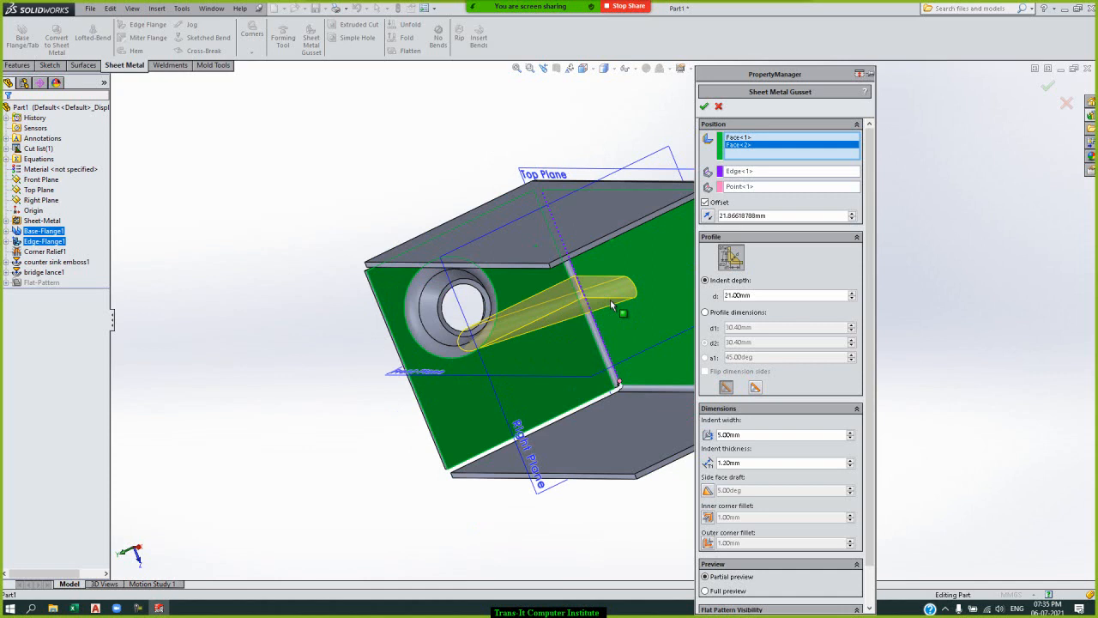
key("Up")
key("Up")
key("Right")
key("Right")
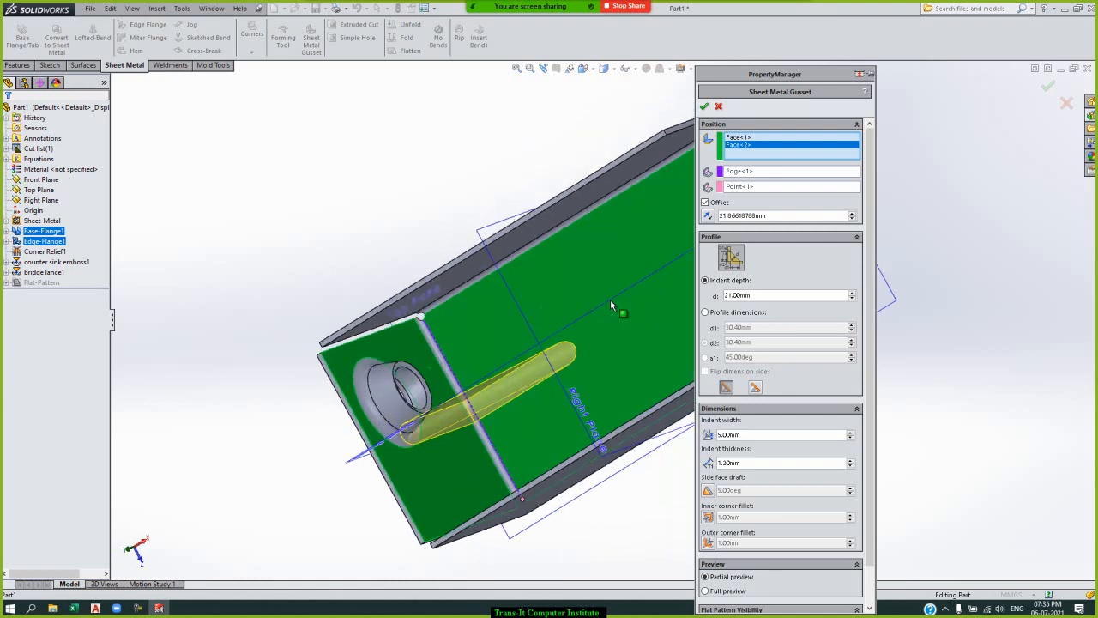
key("Down")
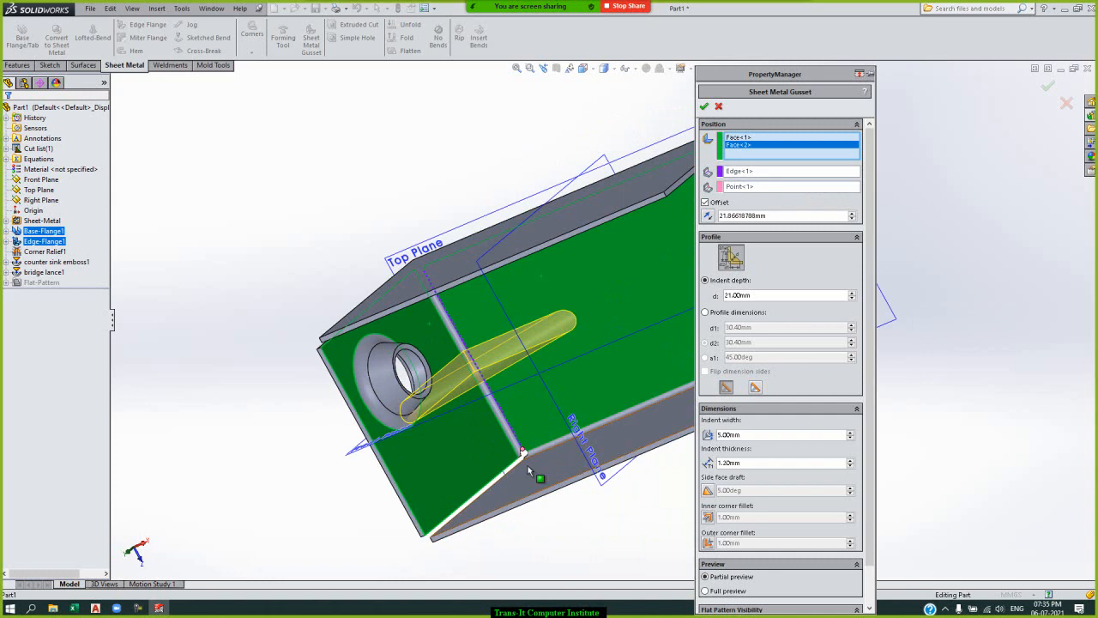
double_click(783, 219)
left_click(783, 219)
double_click(782, 219)
left_click(782, 218)
double_click(782, 218)
type("10")
key("Return")
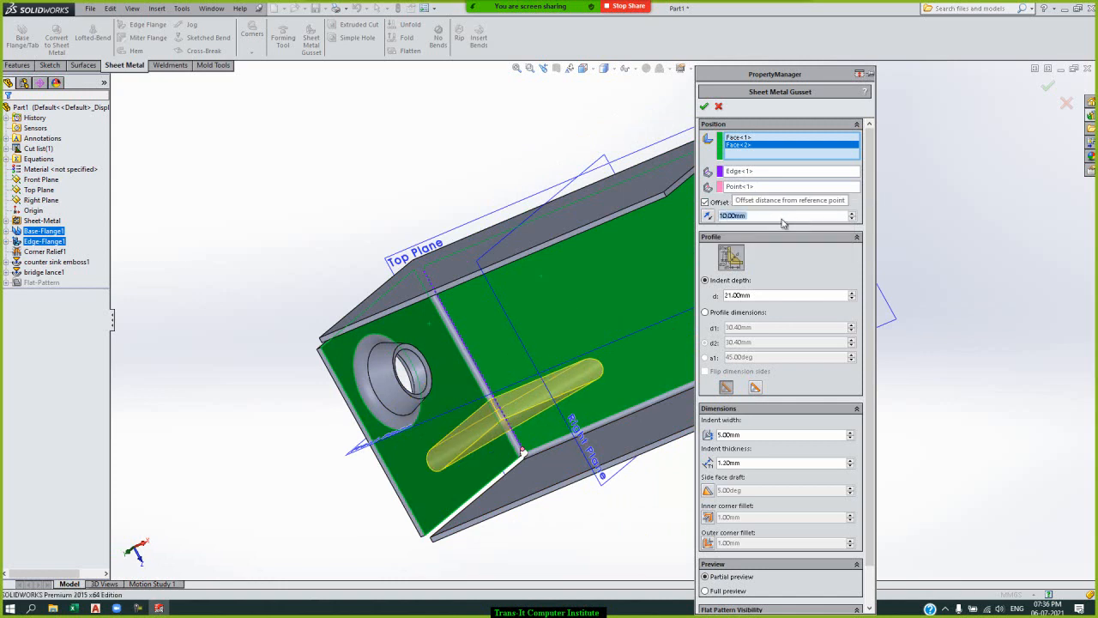
Set the gusset's indent depth to 10 mm, change its shape from rounded to flat, and finish the gusset.
left_click(761, 295)
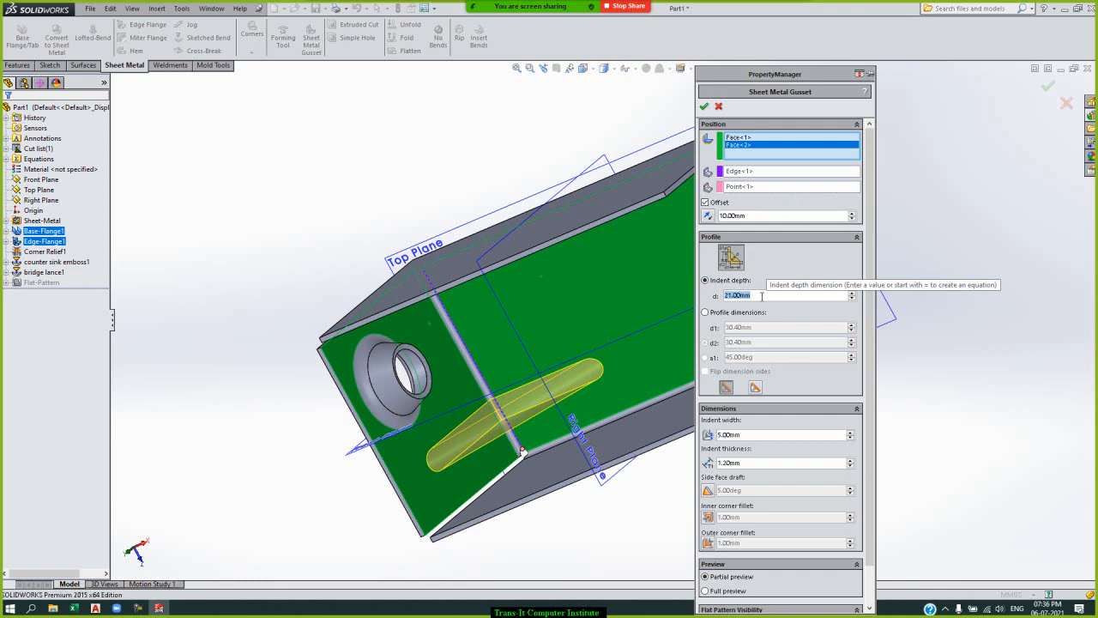
type("10")
key("Return")
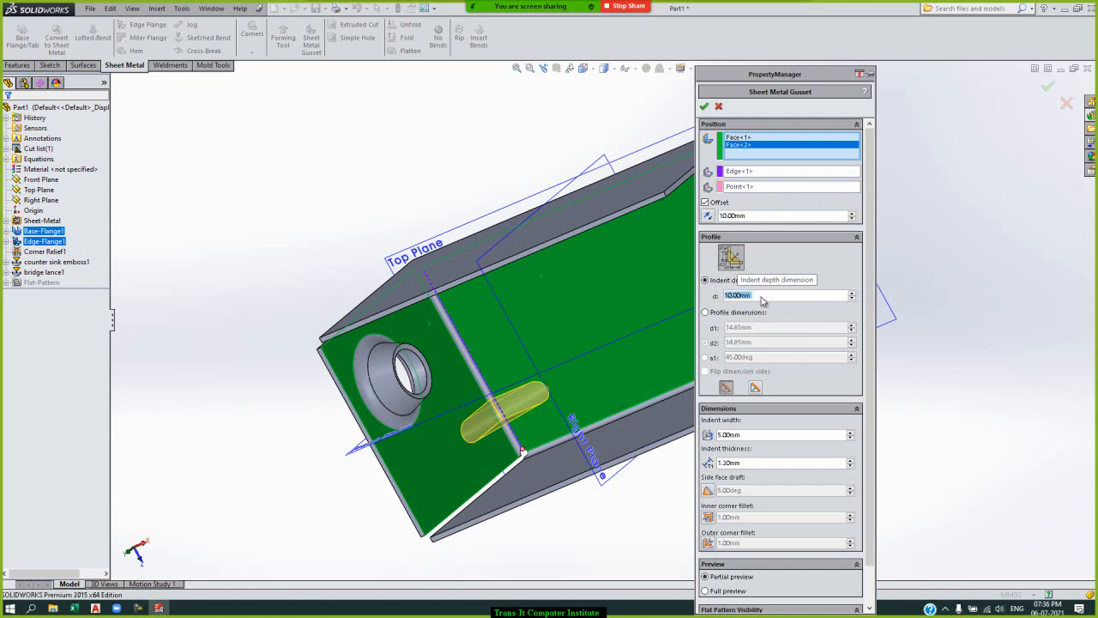
left_click(755, 388)
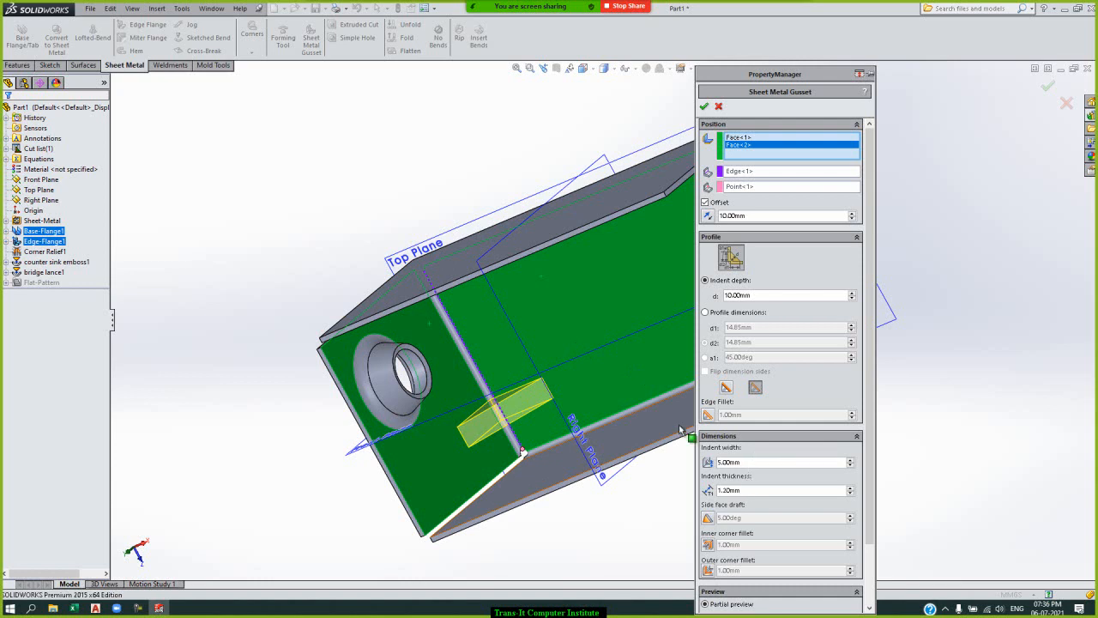
left_click(704, 107)
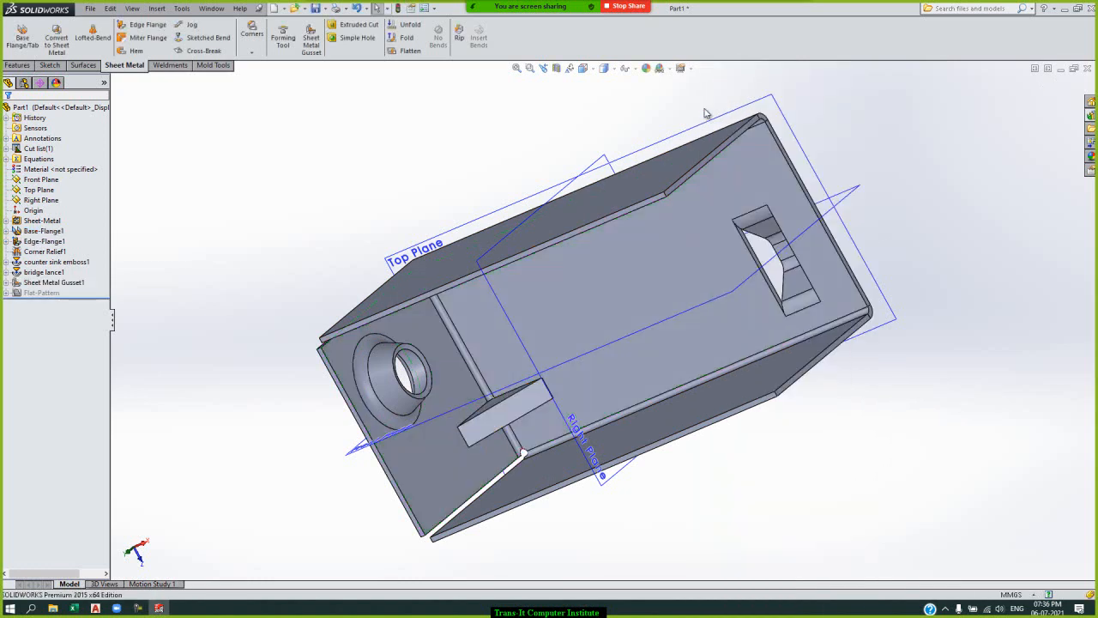
Examine the flat gusset and its indent from the inner and outer sides of the part.
key("Left")
key("Left")
key("Left")
key("Left")
key("Left")
key("Left")
key("Left")
key("Left")
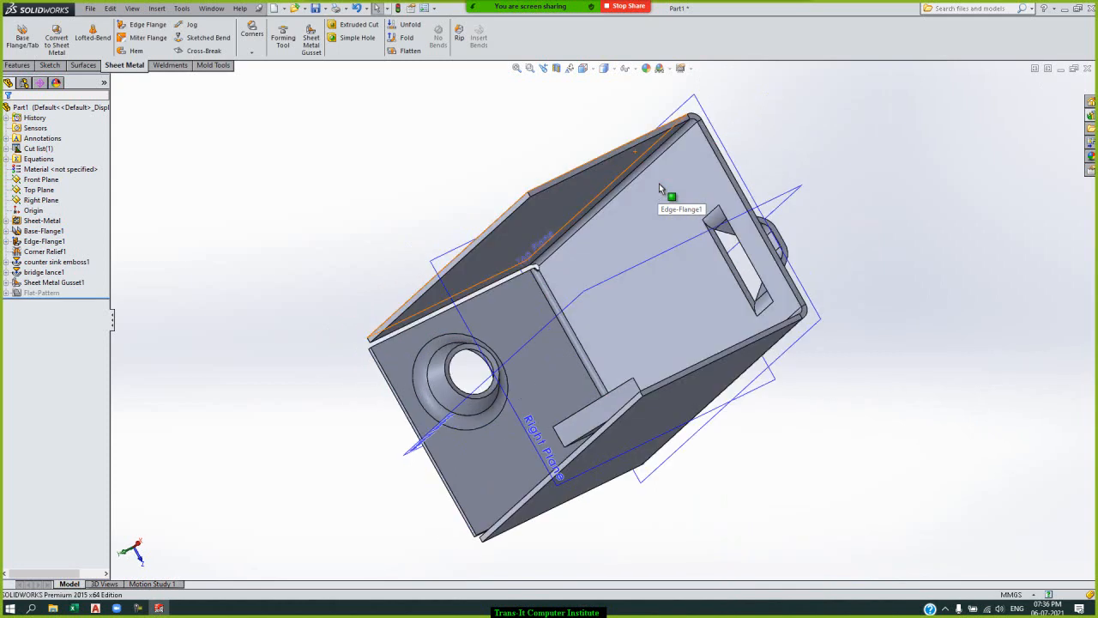
key("Left")
key("Left")
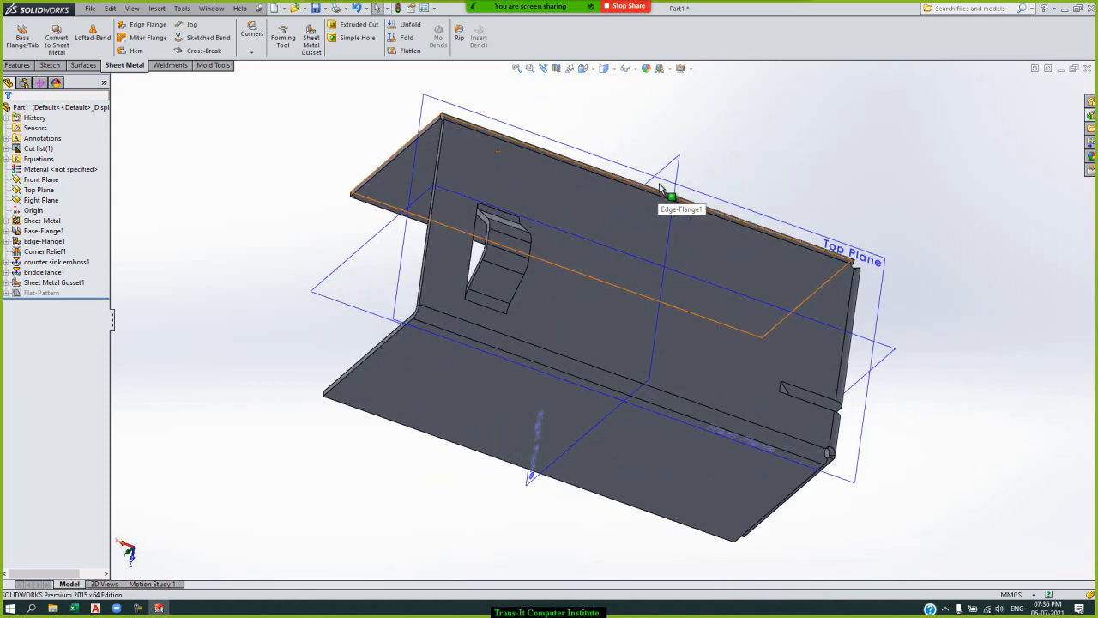
key("Down")
key("Down")
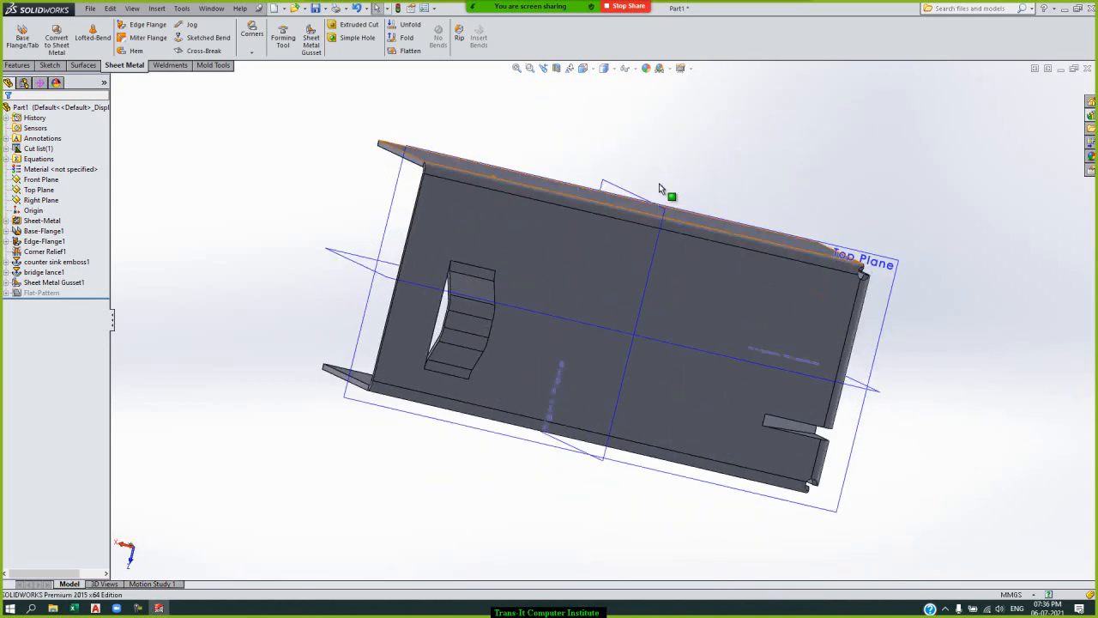
key("Right")
key("Right")
key("Right")
key("Right")
key("Right")
key("Right")
key("Right")
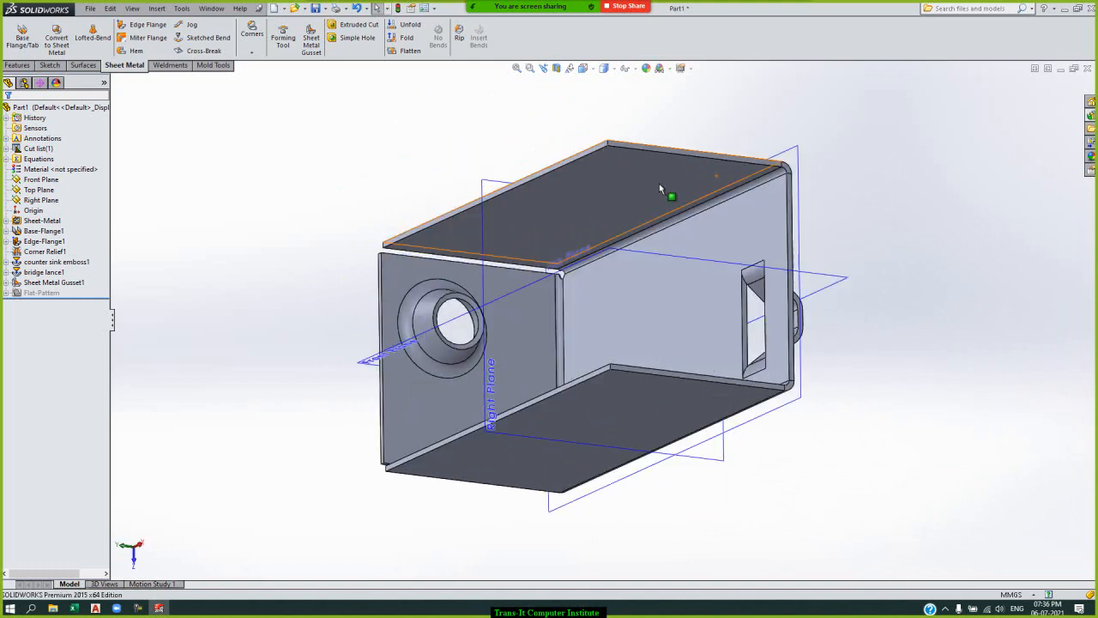
key("Down")
key("Down")
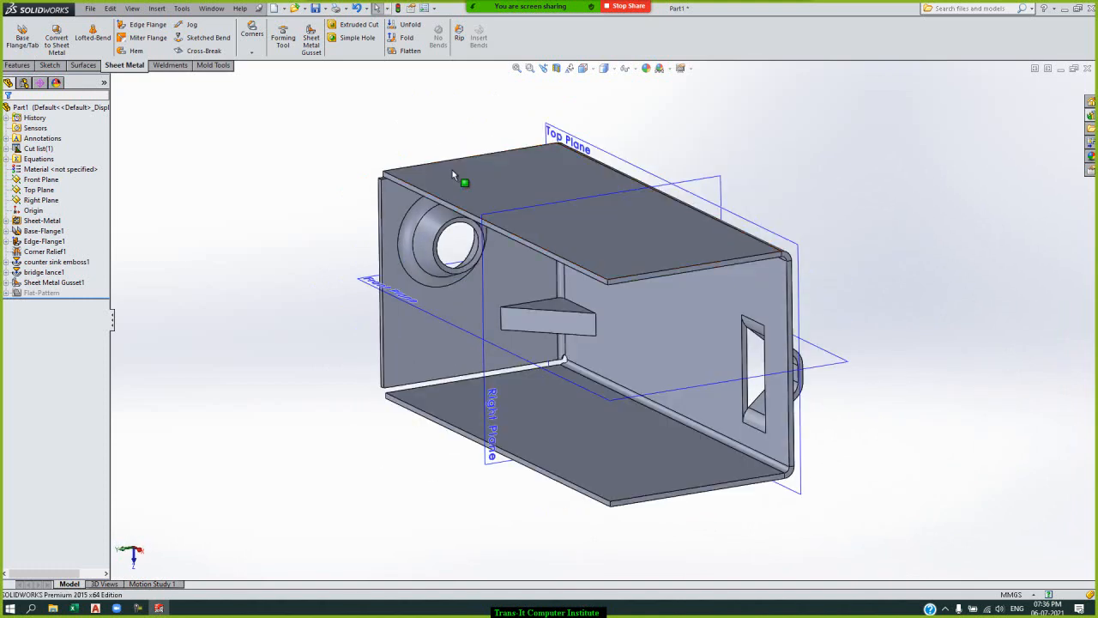
Start an extruded cut on the base's inner face and sketch a center rectangle about 5 mm high between the gusset and the bridge lance.
left_click(355, 31)
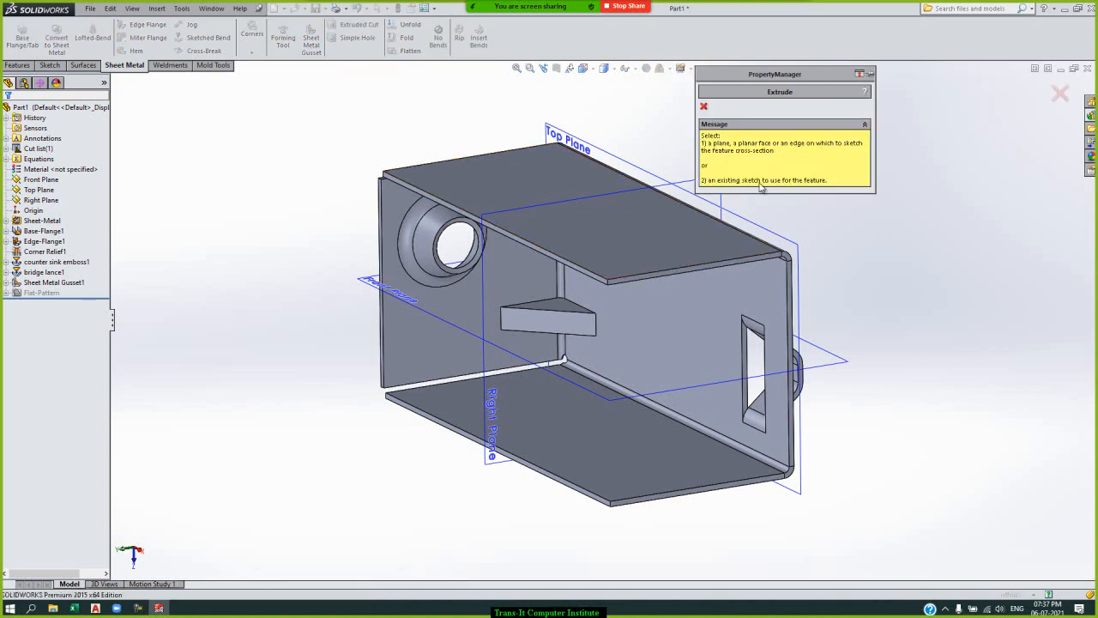
left_click(691, 312)
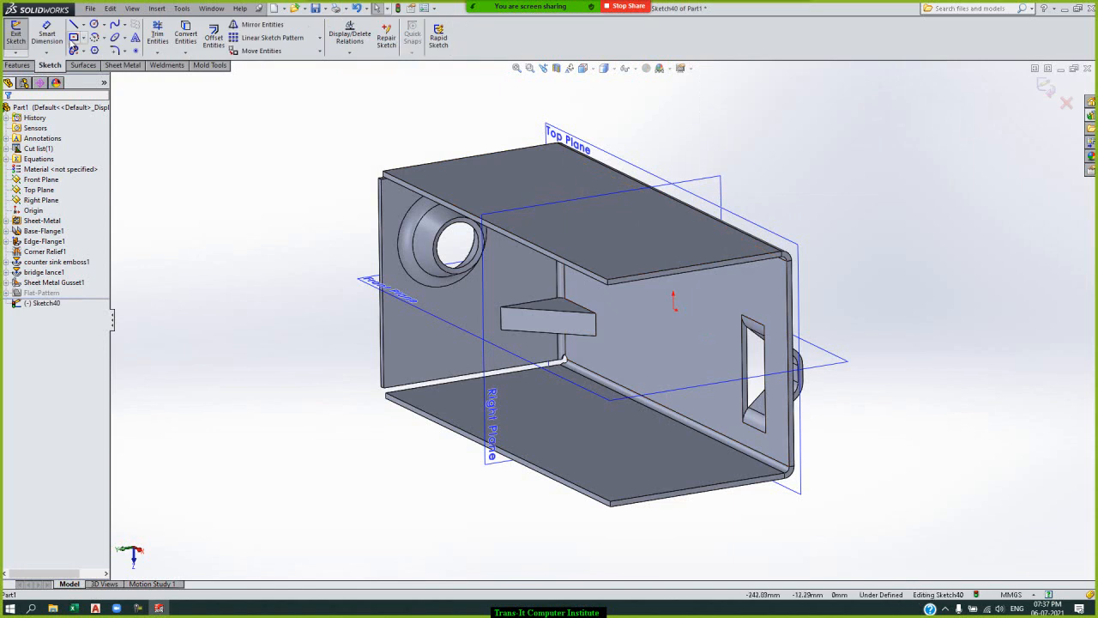
left_click(73, 38)
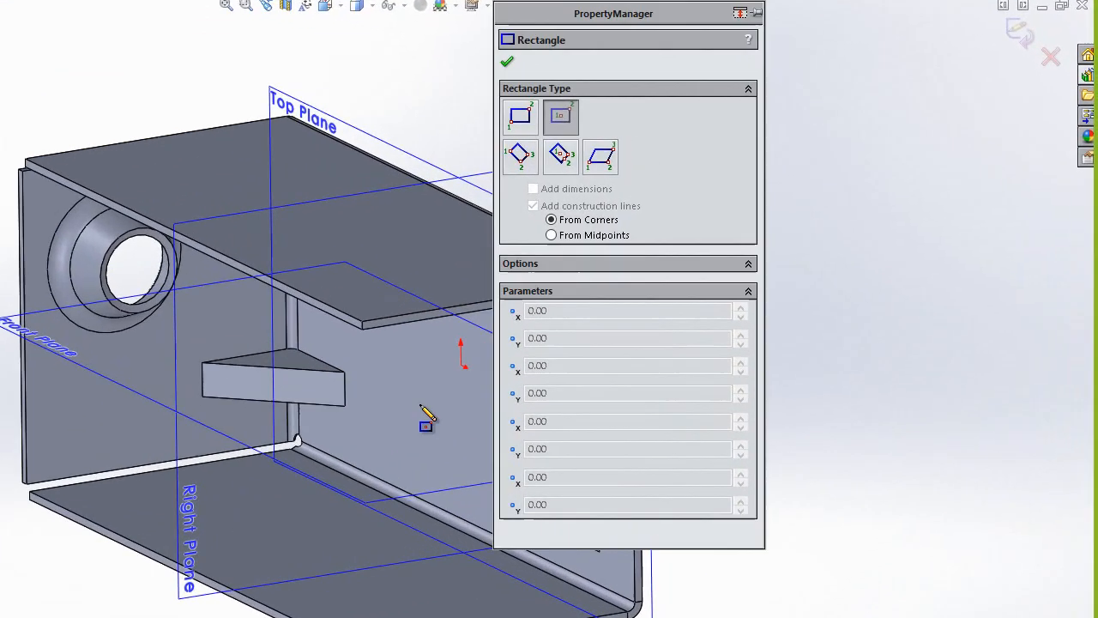
left_click(421, 379)
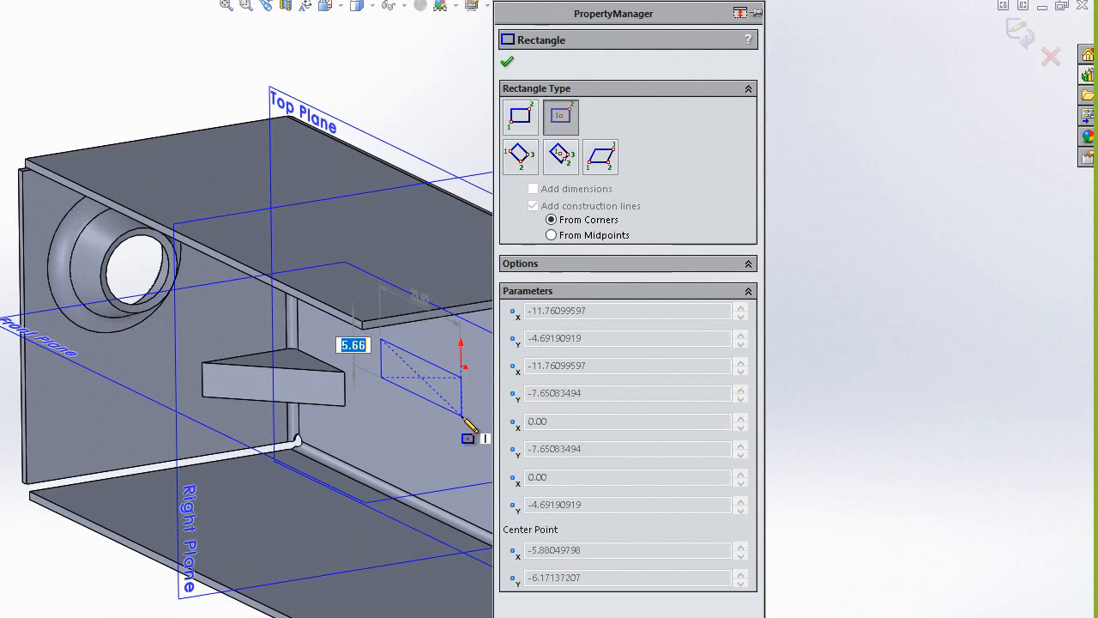
left_click(453, 409)
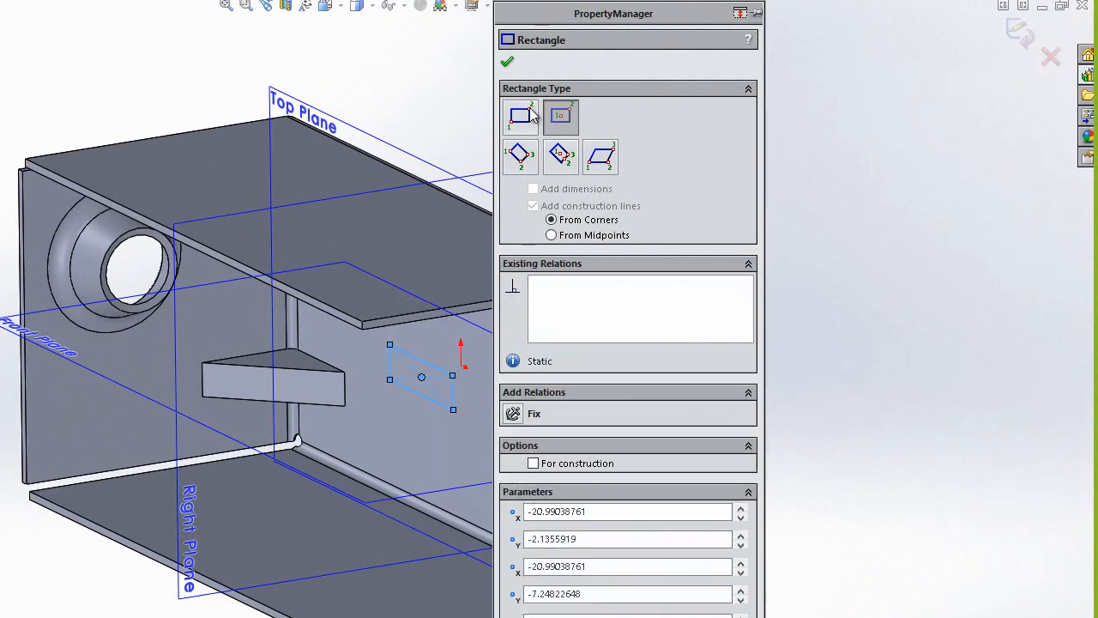
left_click(506, 63)
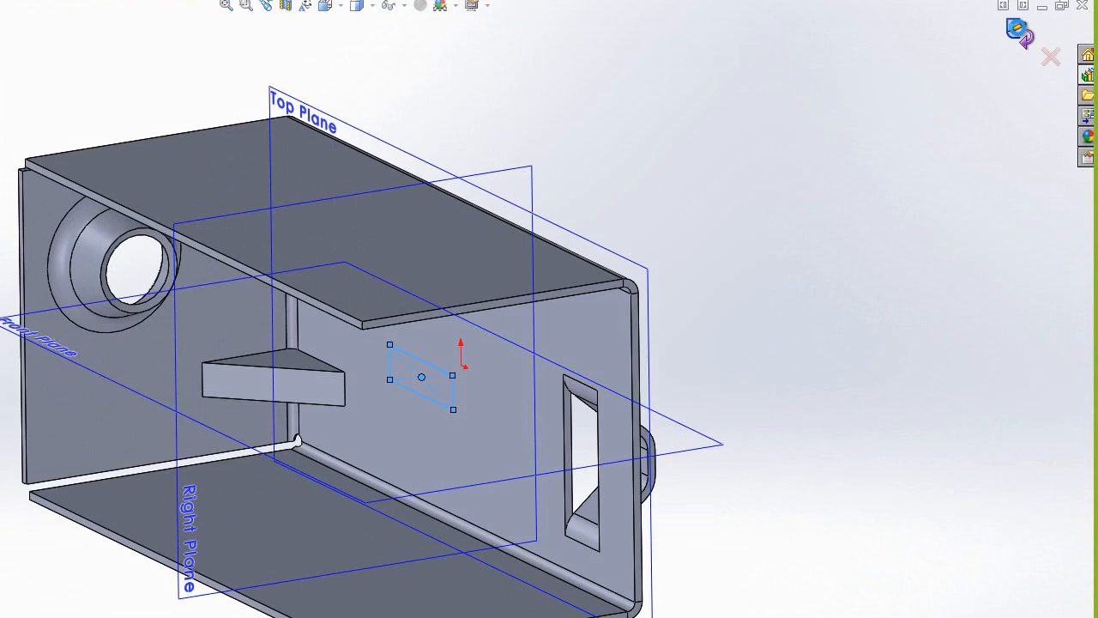
Finish the rectangle sketch and cut it through the base as a blind extruded cut 10 mm deep.
left_click(1019, 32)
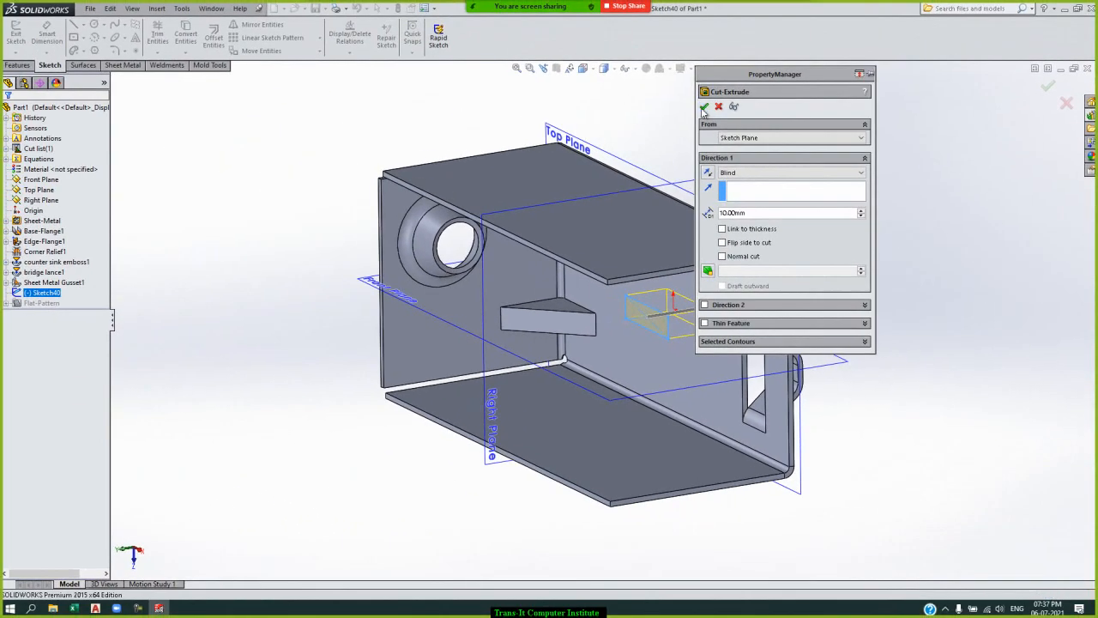
left_click(705, 107)
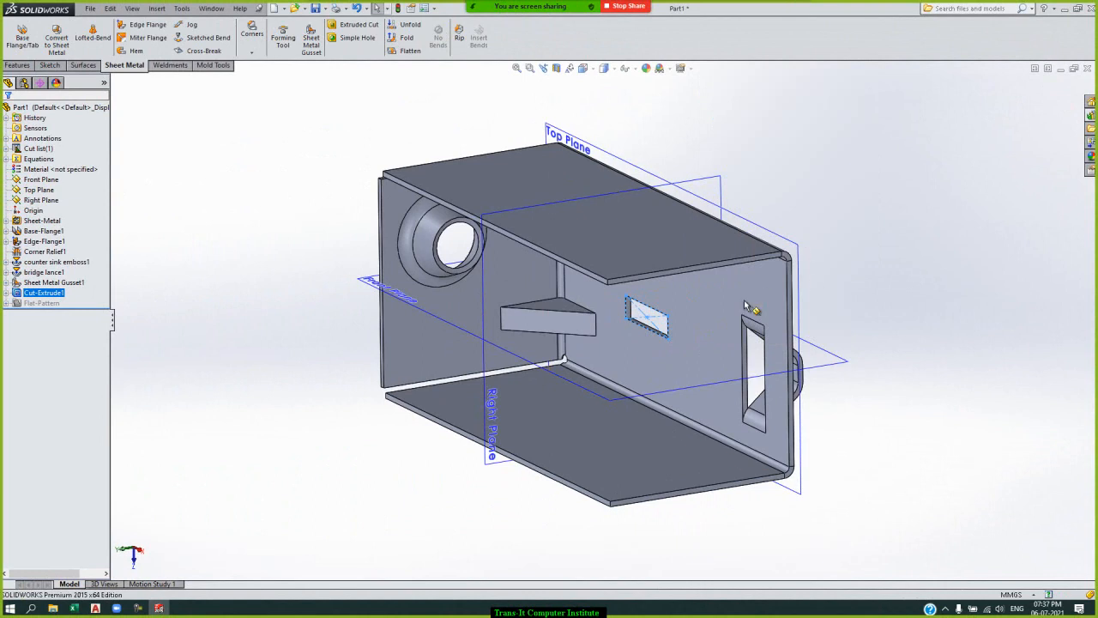
Edit the rectangular extruded cut and enable its Normal cut option.
right_click(62, 295)
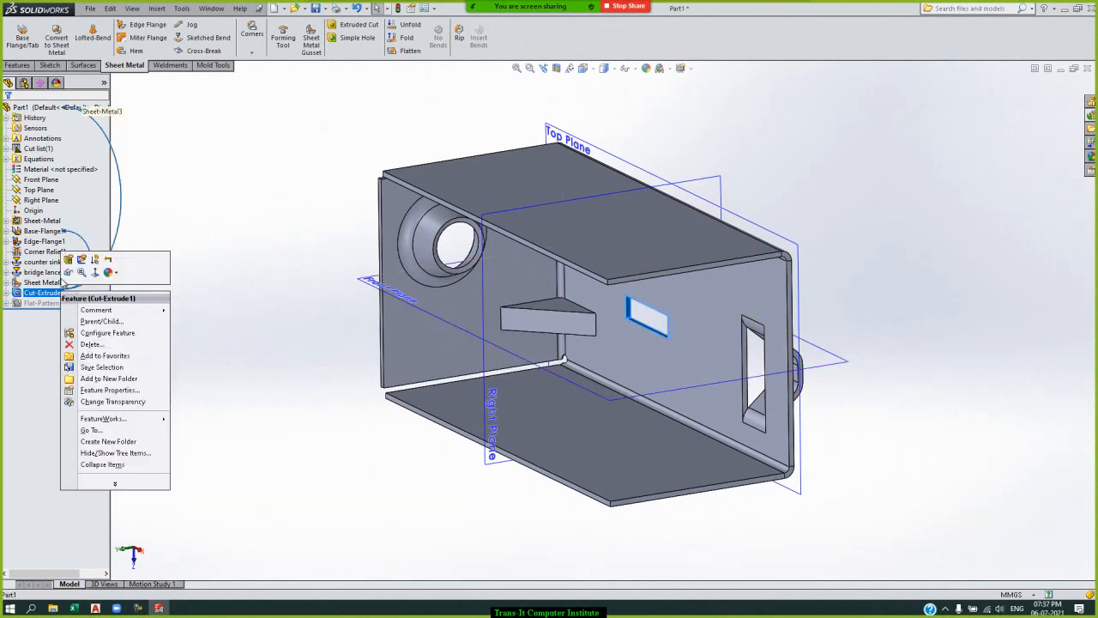
left_click(68, 261)
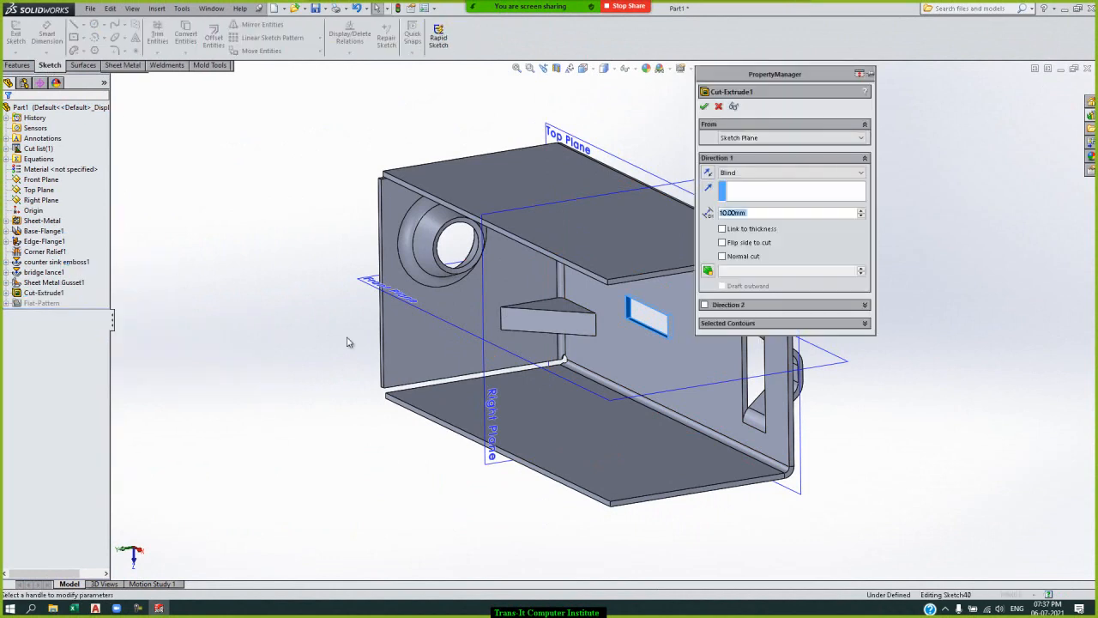
left_click(722, 256)
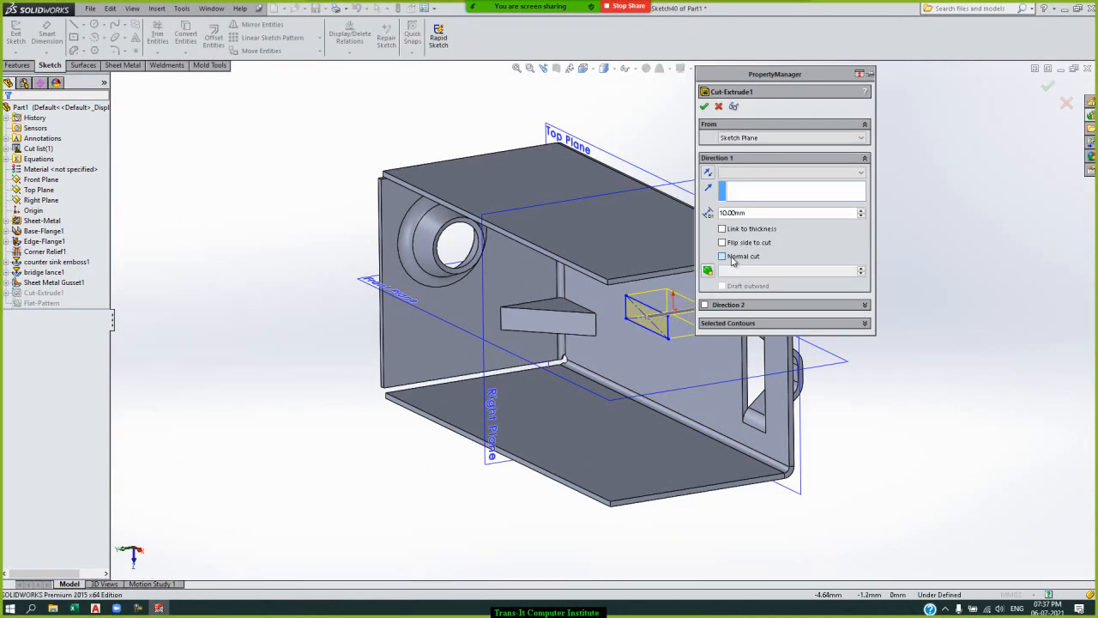
left_click(704, 106)
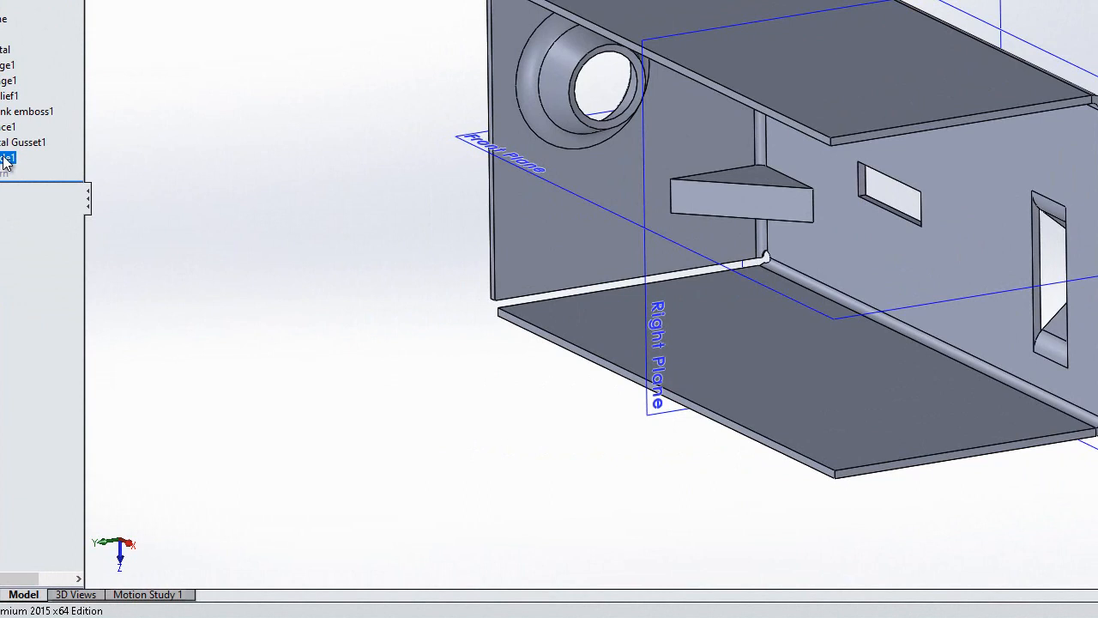
Reopen the definition of the rectangular extruded cut in the base for editing.
right_click(5, 160)
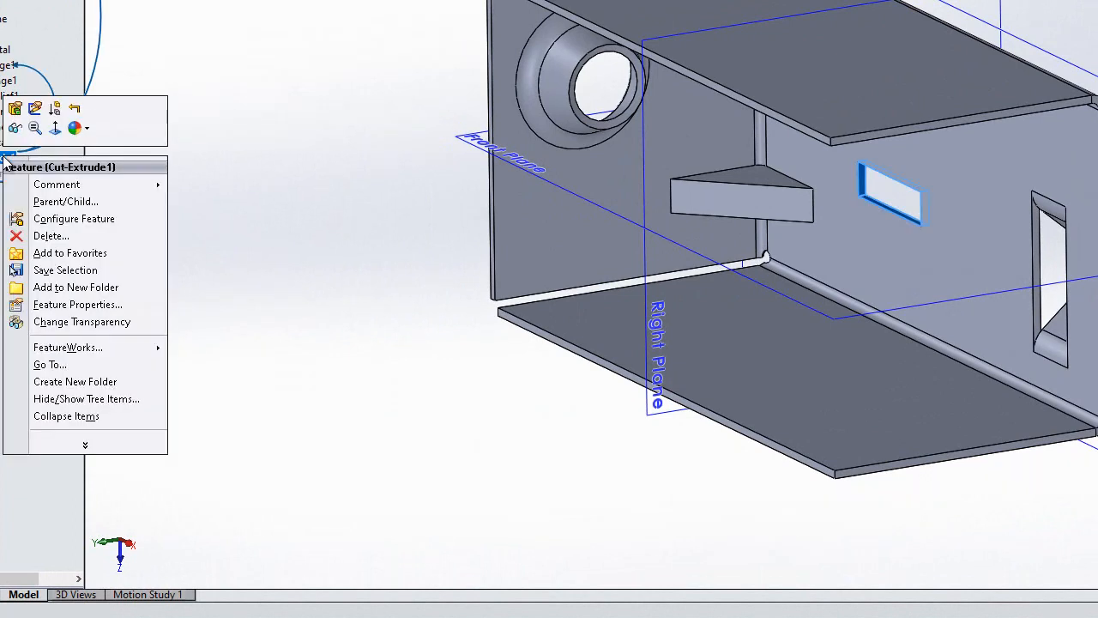
left_click(16, 110)
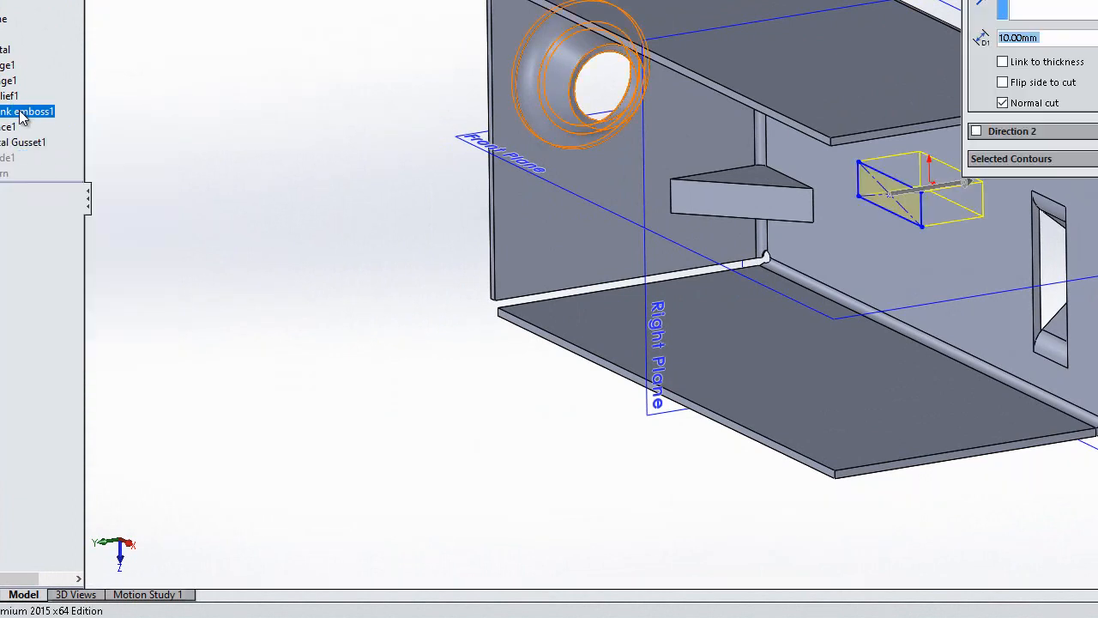
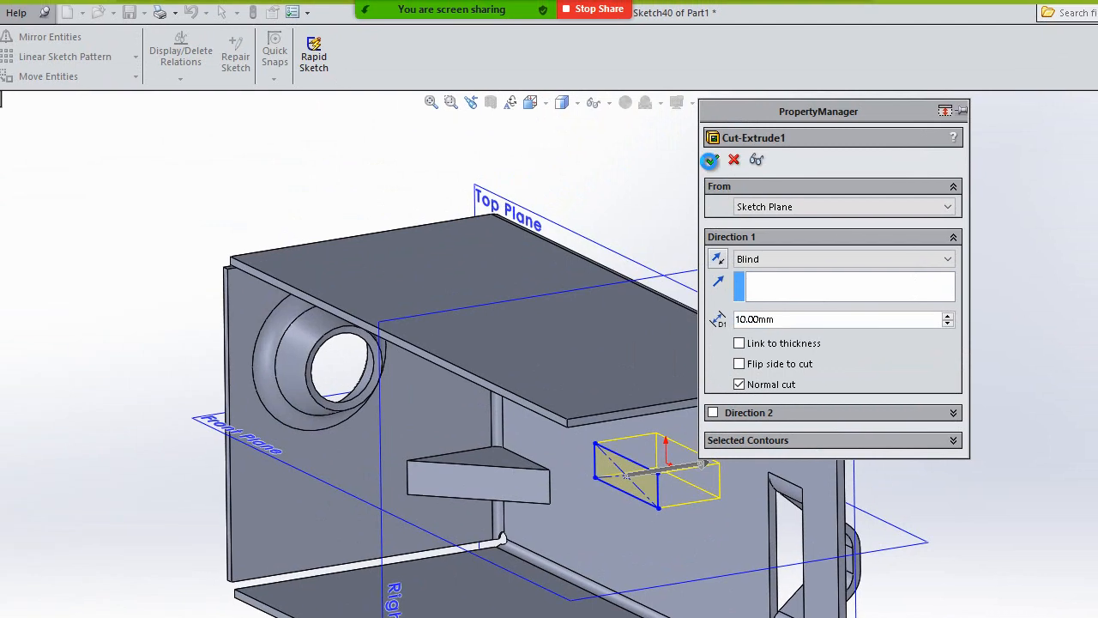
Accept the rectangular cut's definition and add a blind simple hole, 8 mm in diameter and 10 mm deep, between that cut and the bridge lance.
left_click(711, 160)
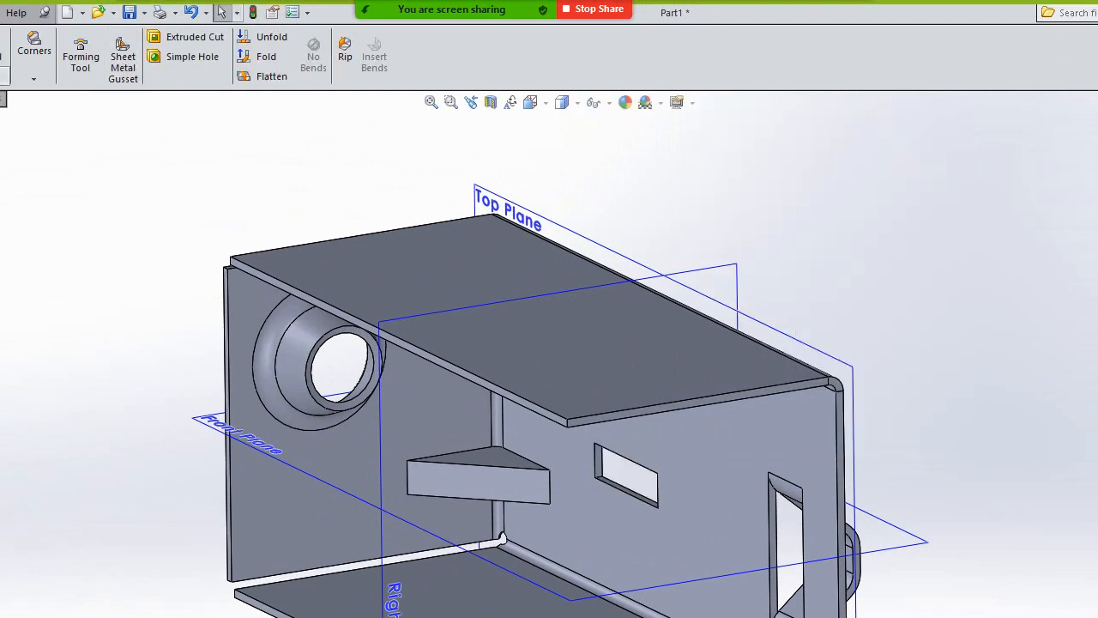
left_click(181, 57)
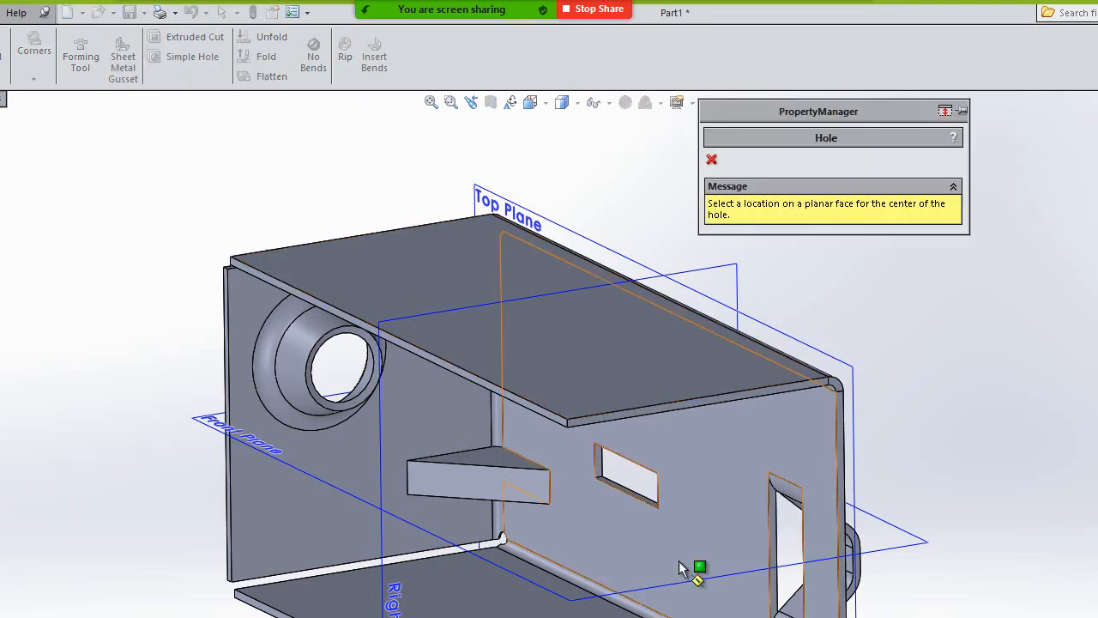
left_click(725, 461)
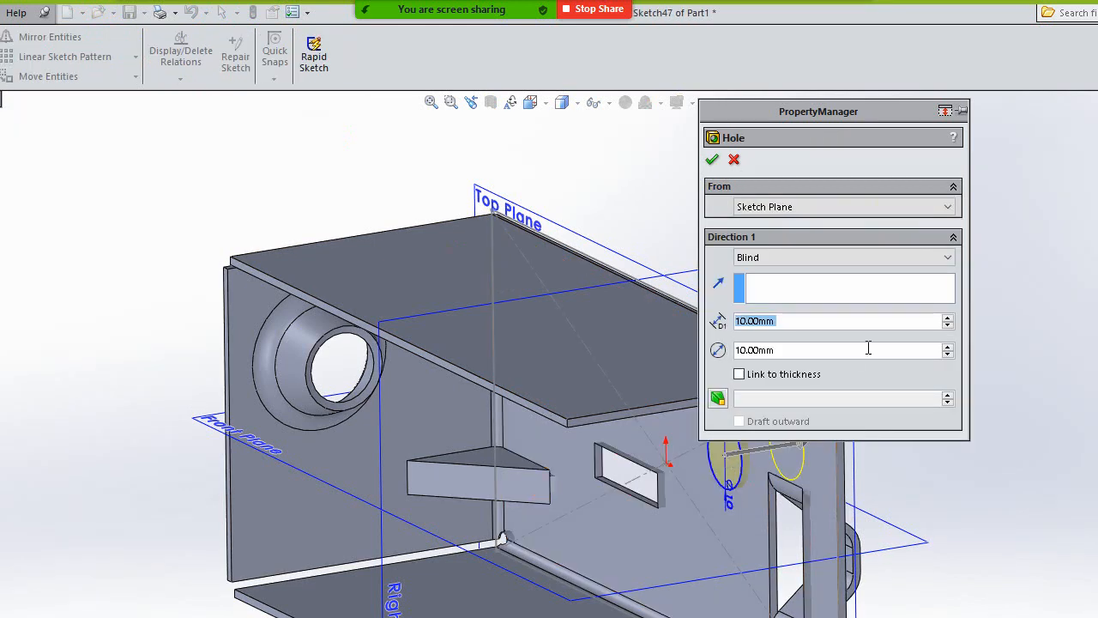
left_click(841, 350)
double_click(841, 350)
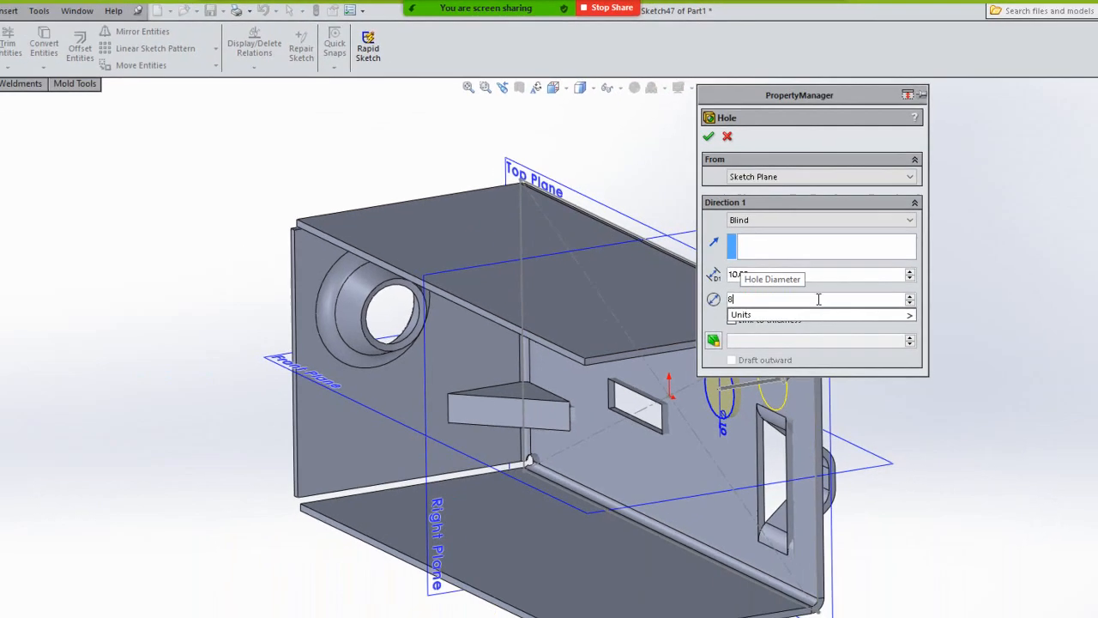
type("8")
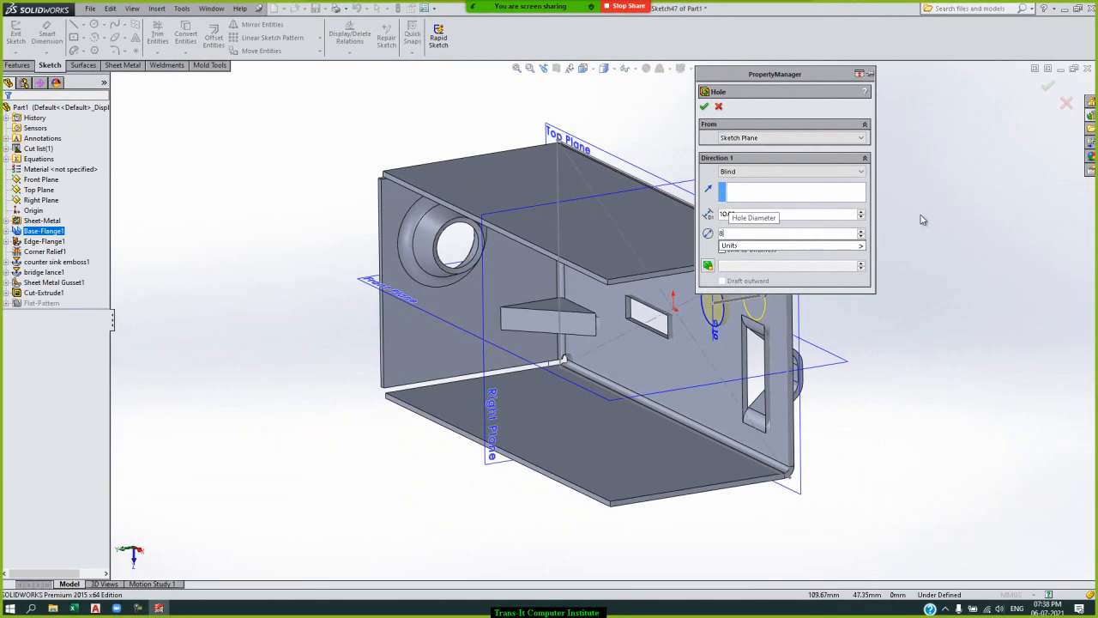
key("Return")
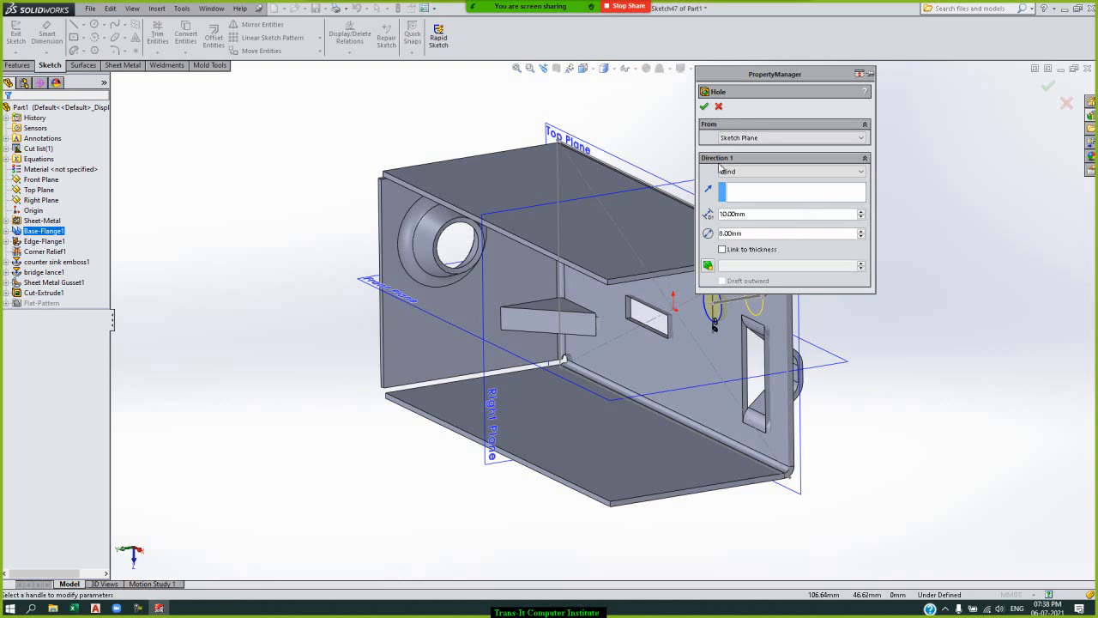
left_click(705, 106)
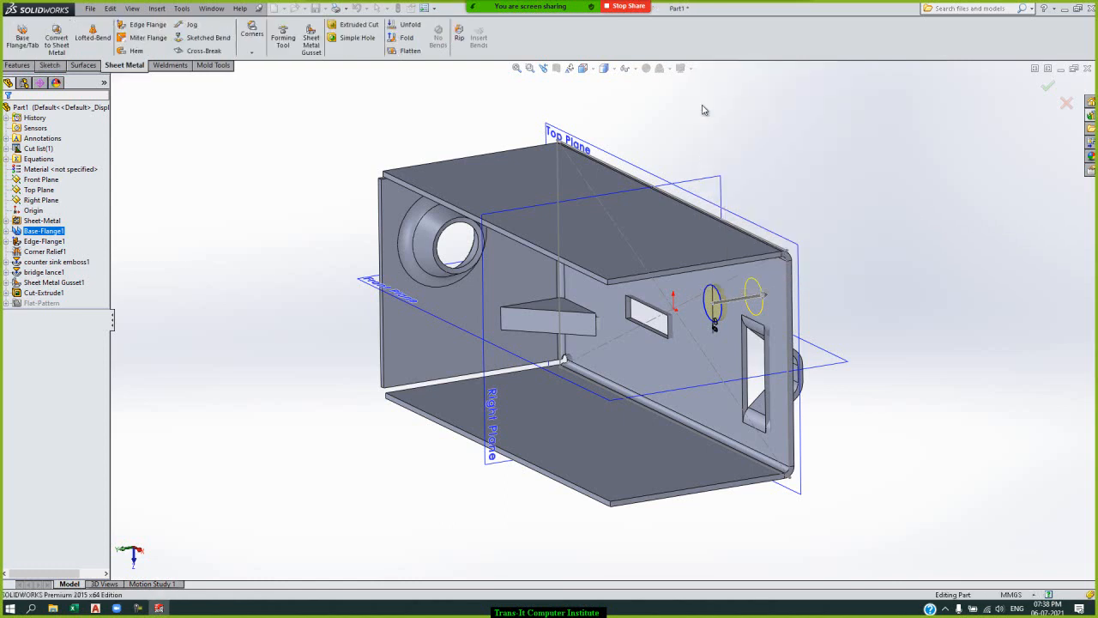
left_click(855, 206)
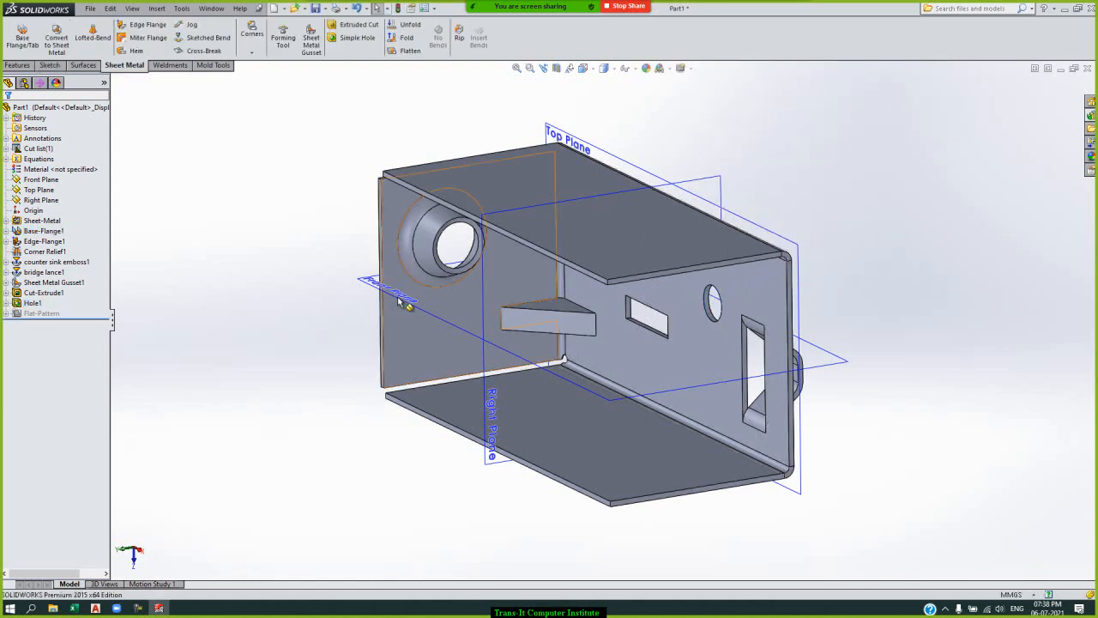
Edit the simple hole's sketch and dimension its center 25 mm from the base's end edge beside the bridge lance.
left_click(8, 303)
left_click(49, 313)
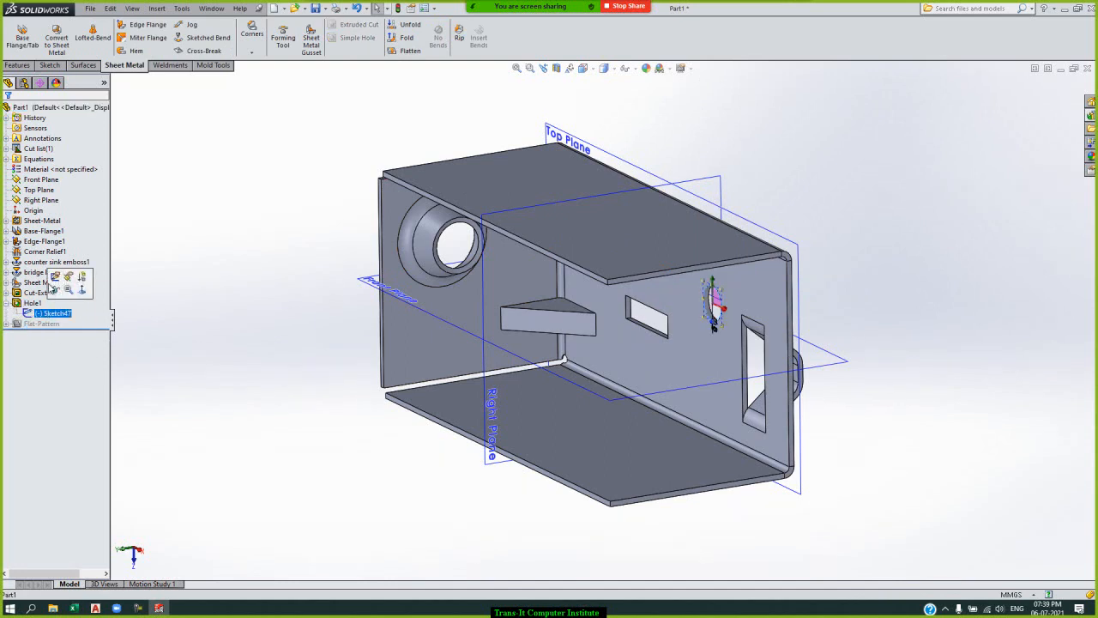
left_click(55, 276)
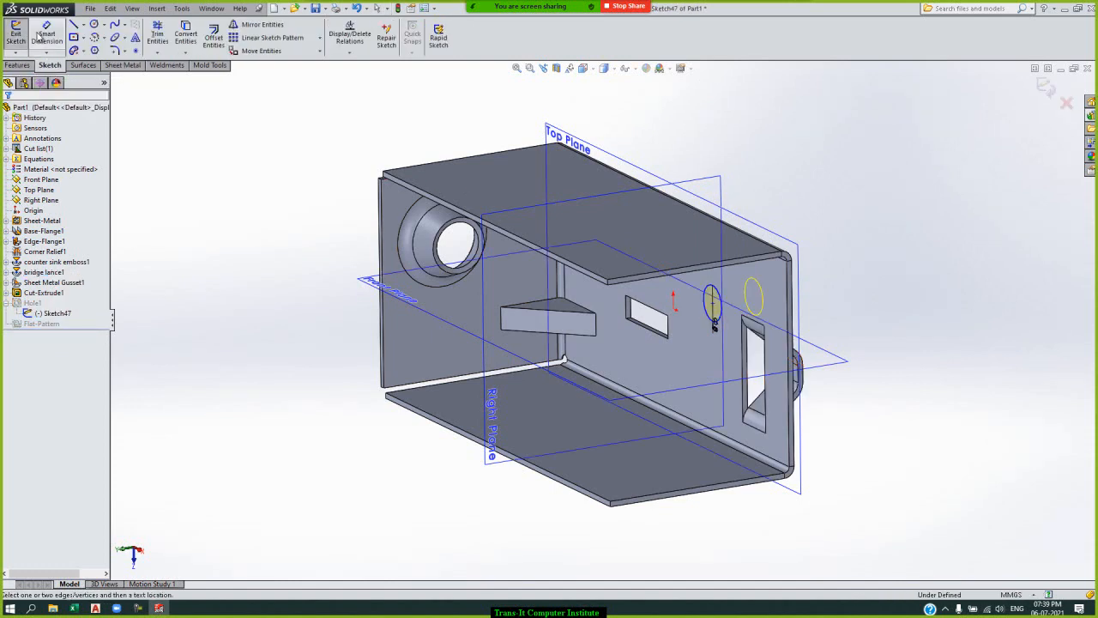
left_click(48, 36)
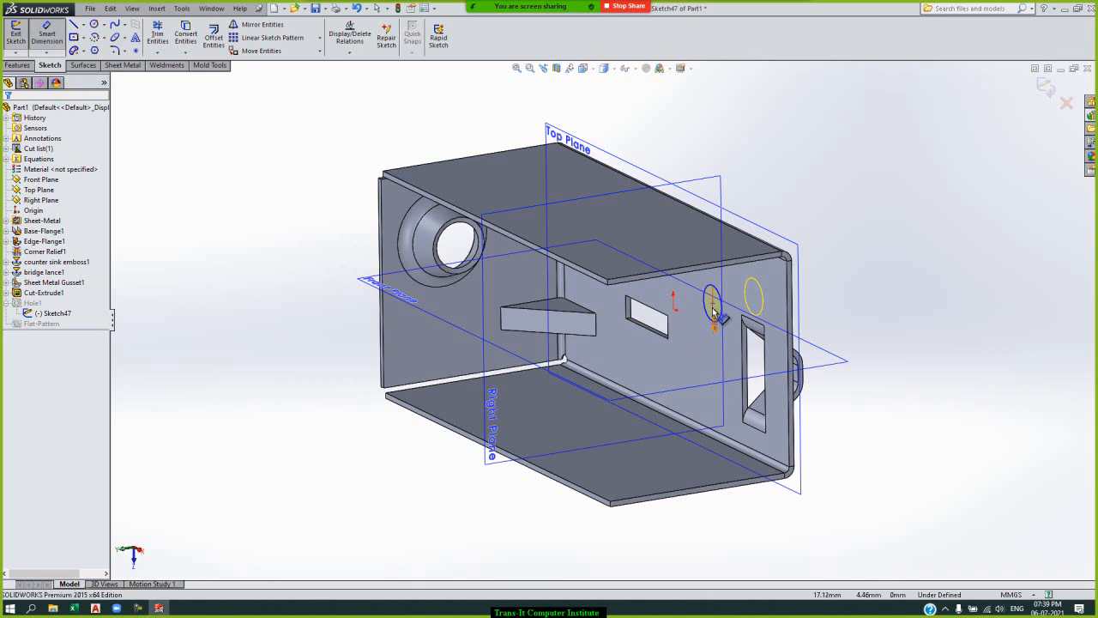
left_click(713, 305)
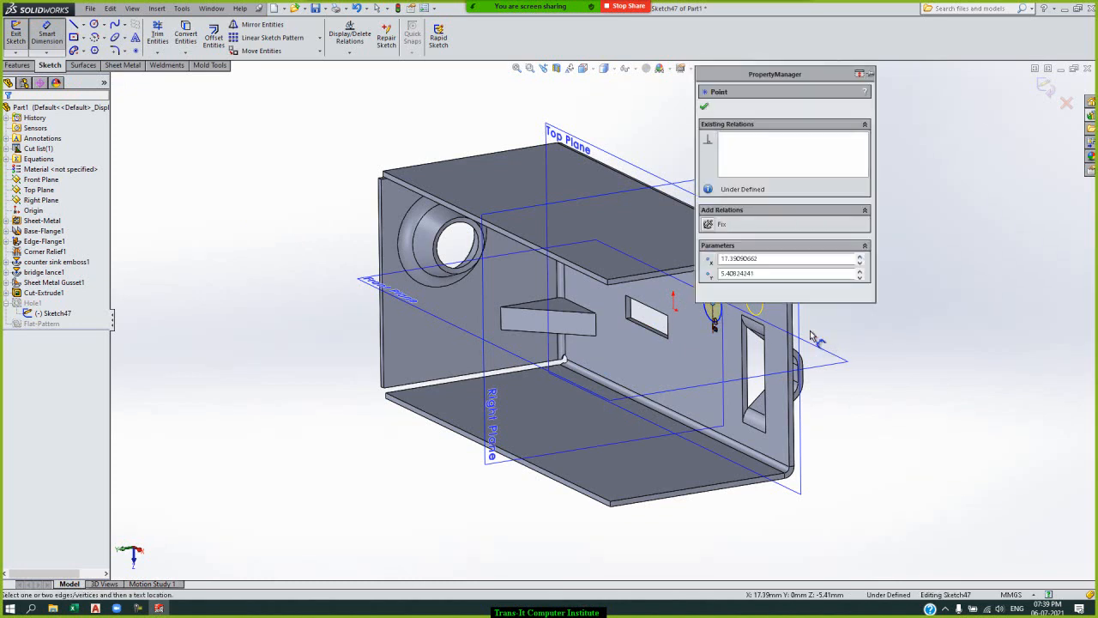
left_click(788, 327)
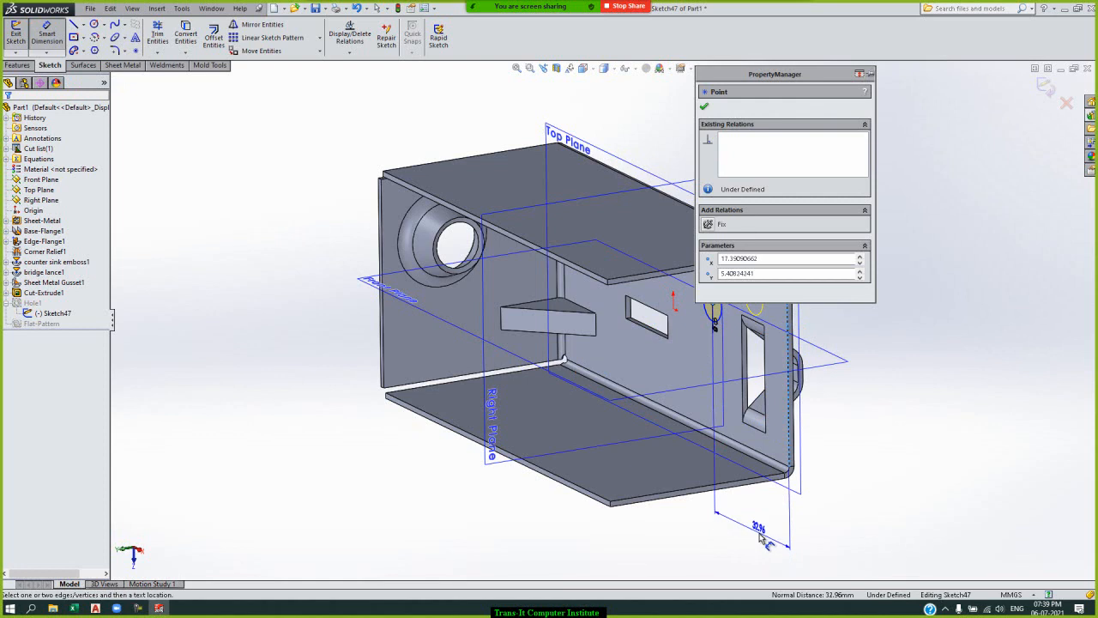
left_click(759, 538)
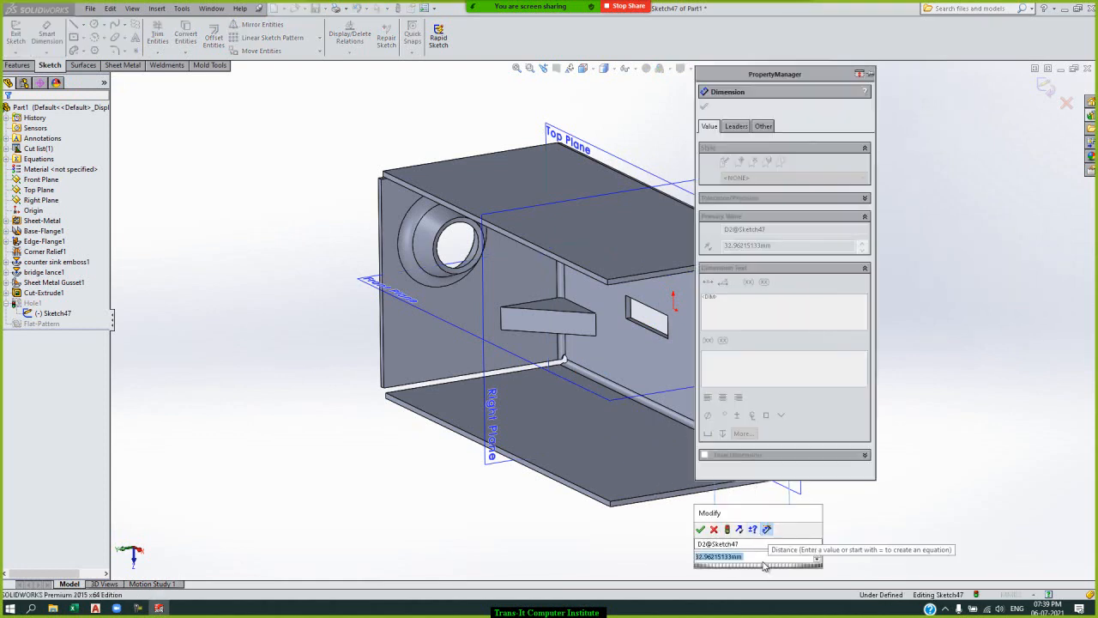
type("25")
key("Return")
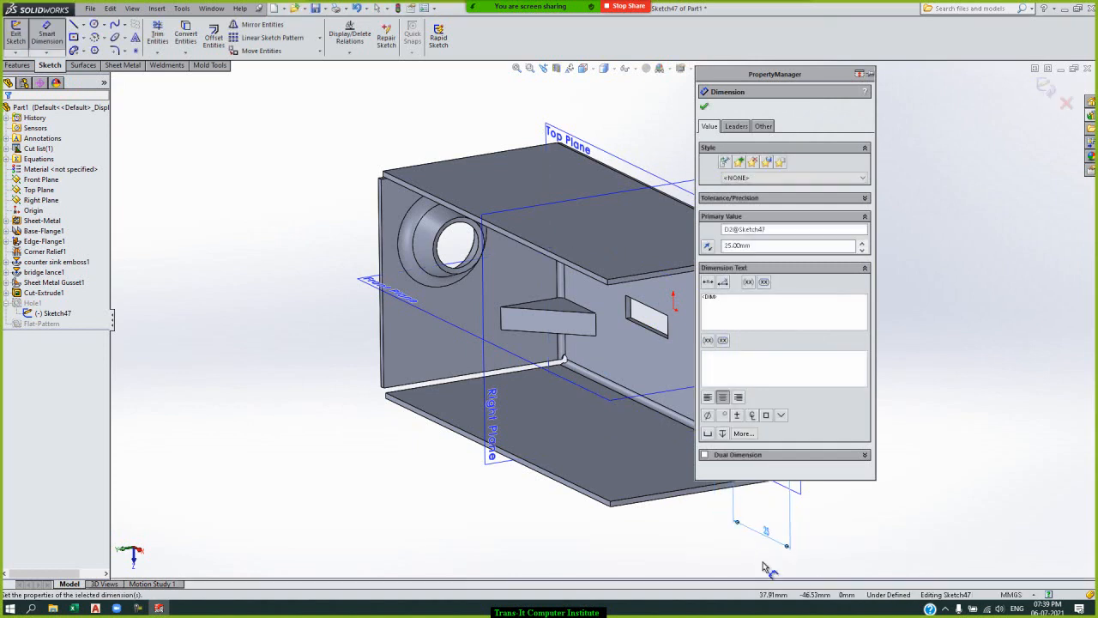
left_click(705, 109)
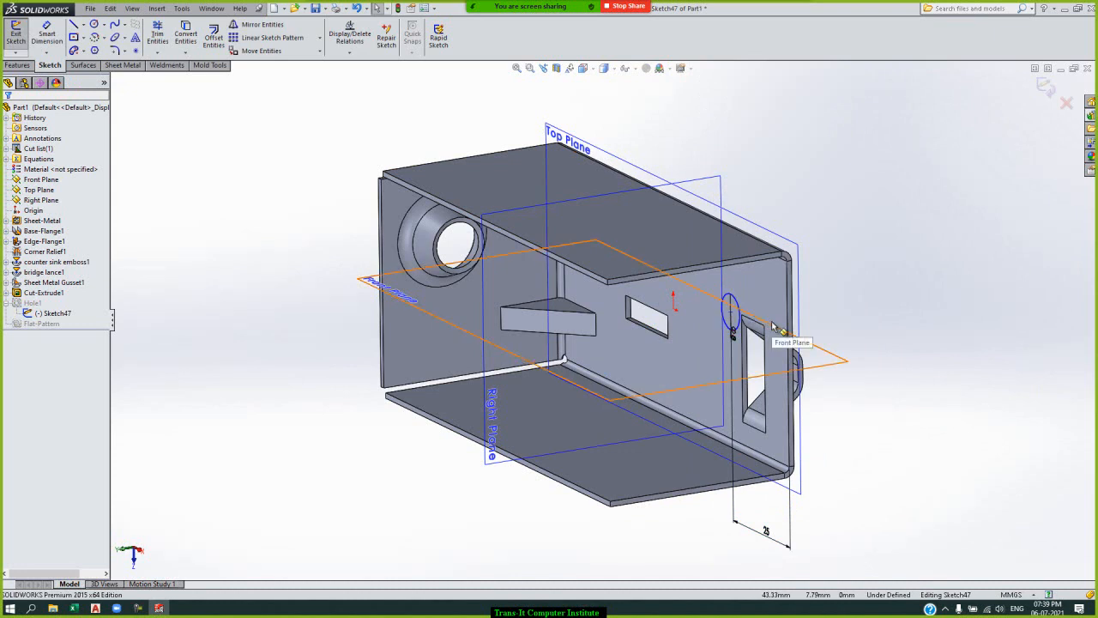
Dimension the hole's center 20 mm from the base's upper bend edge and exit the sketch.
key("Up")
key("Up")
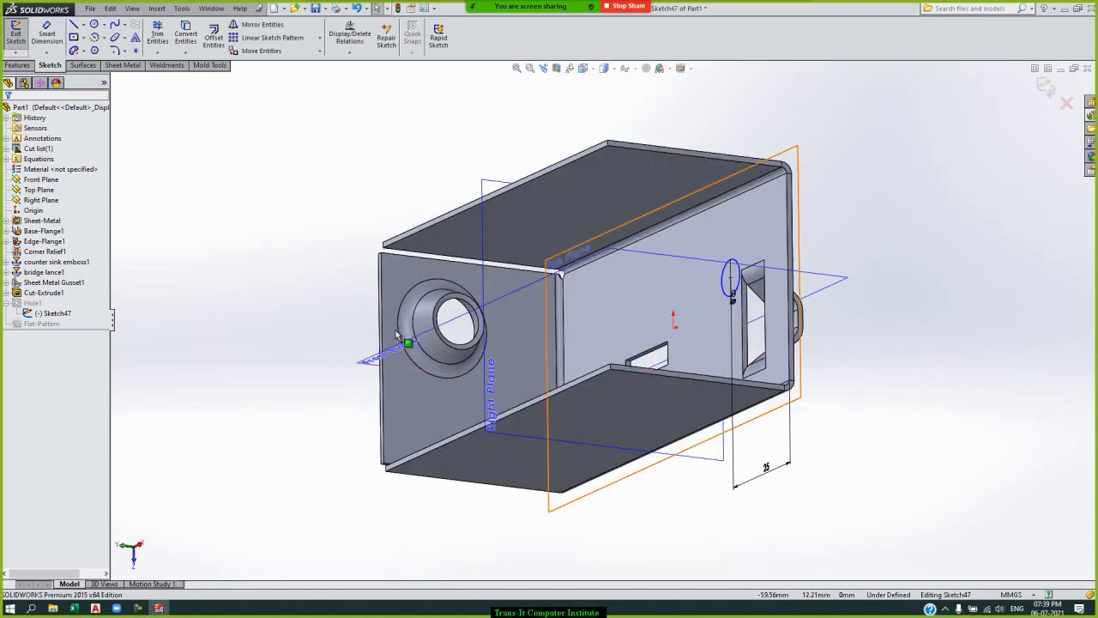
left_click(48, 37)
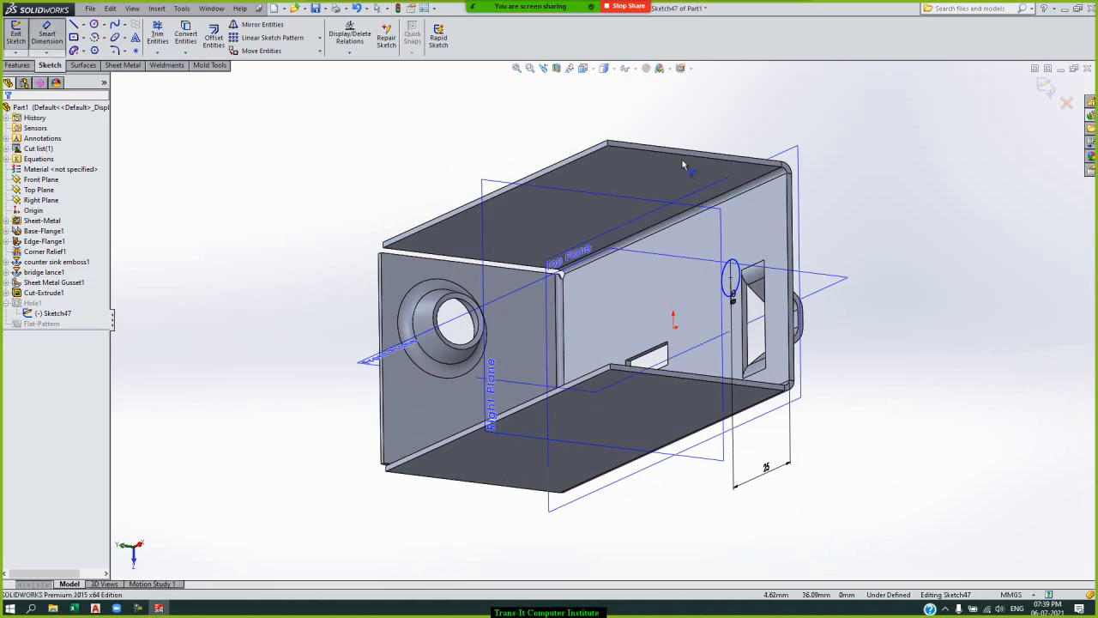
left_click(773, 181)
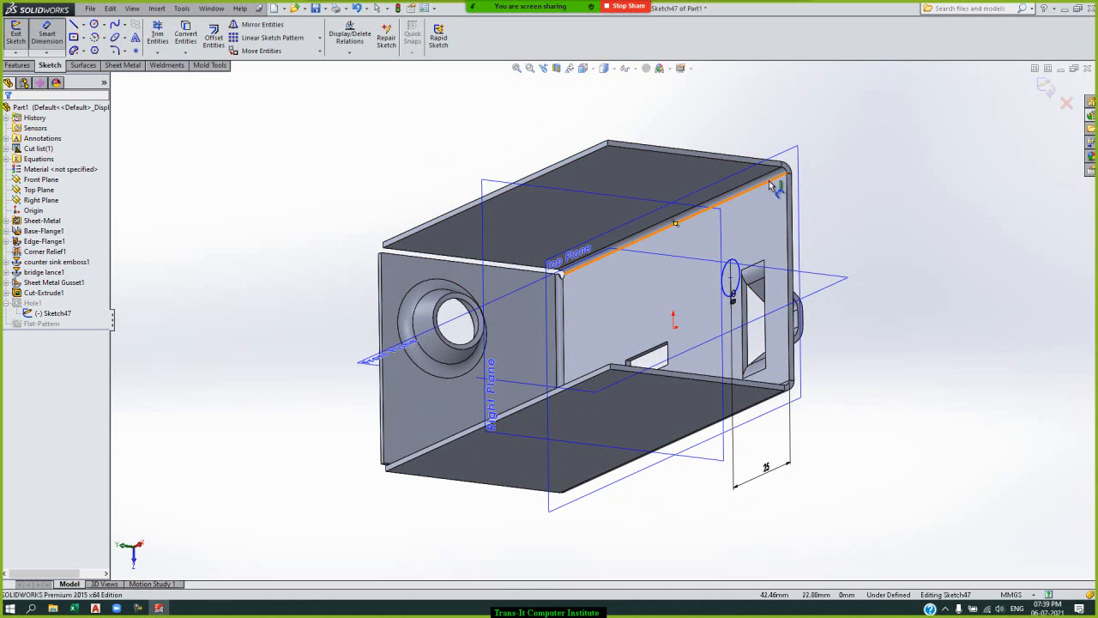
left_click(730, 277)
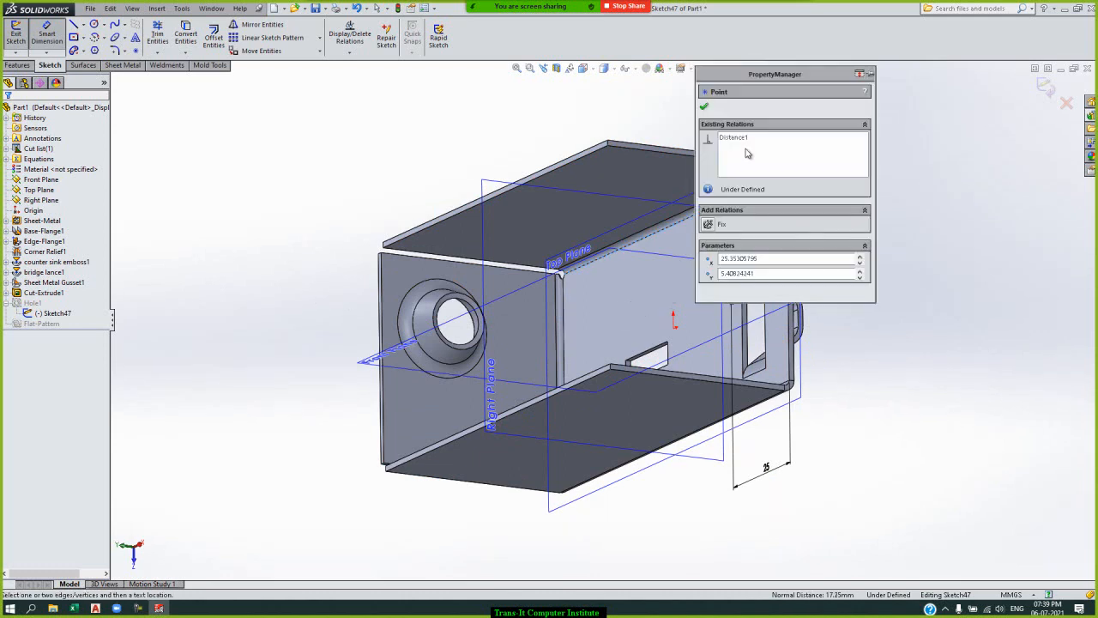
left_click_drag(776, 77, 914, 293)
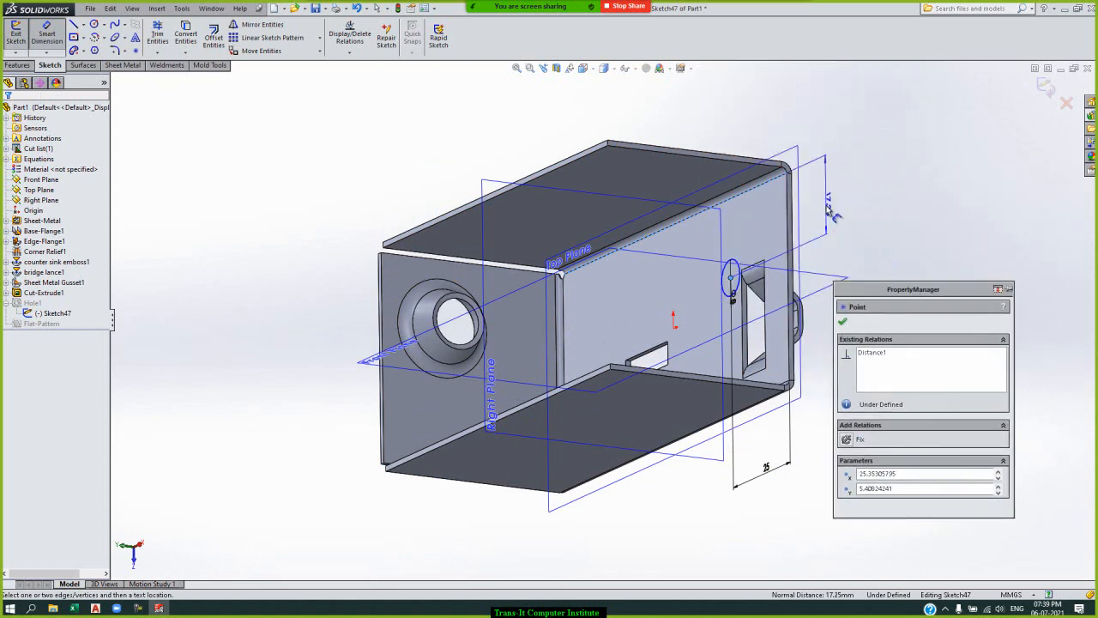
left_click(828, 204)
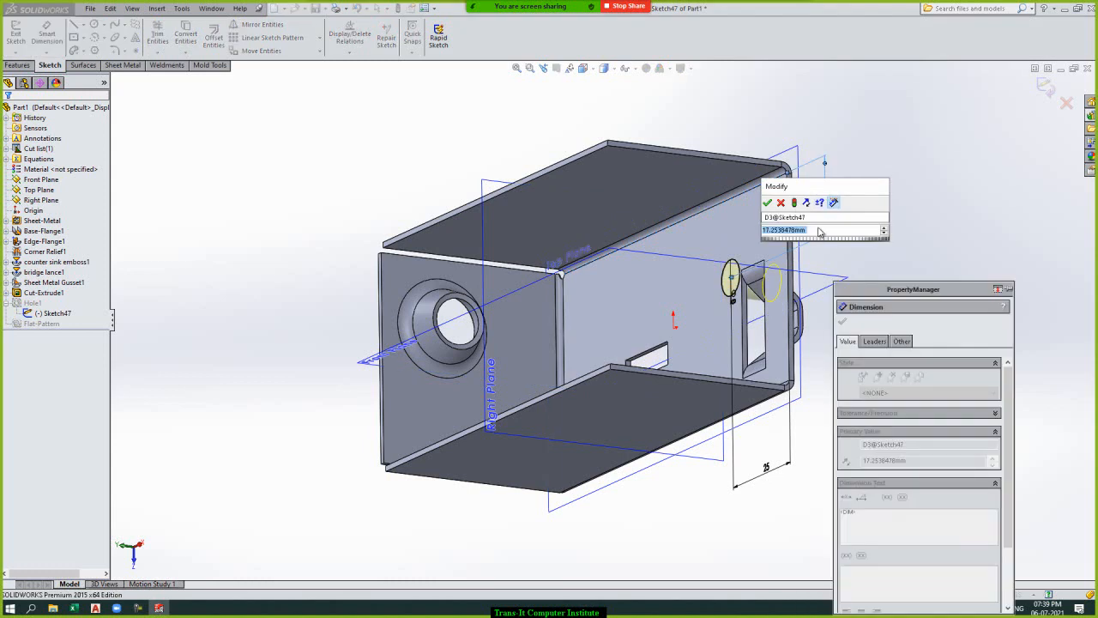
type("20")
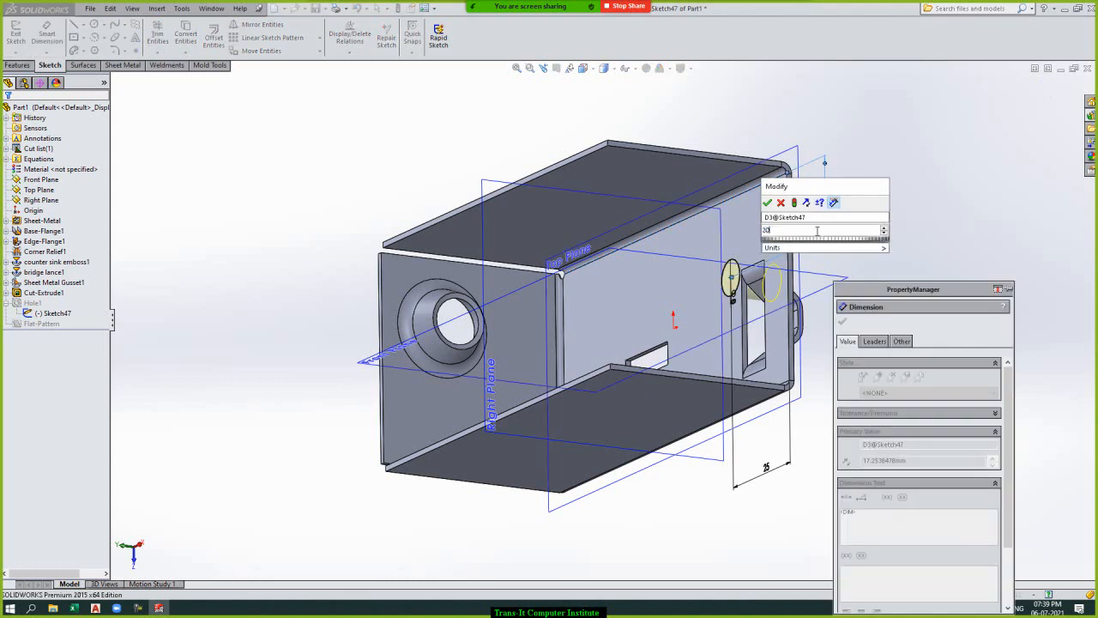
key("Return")
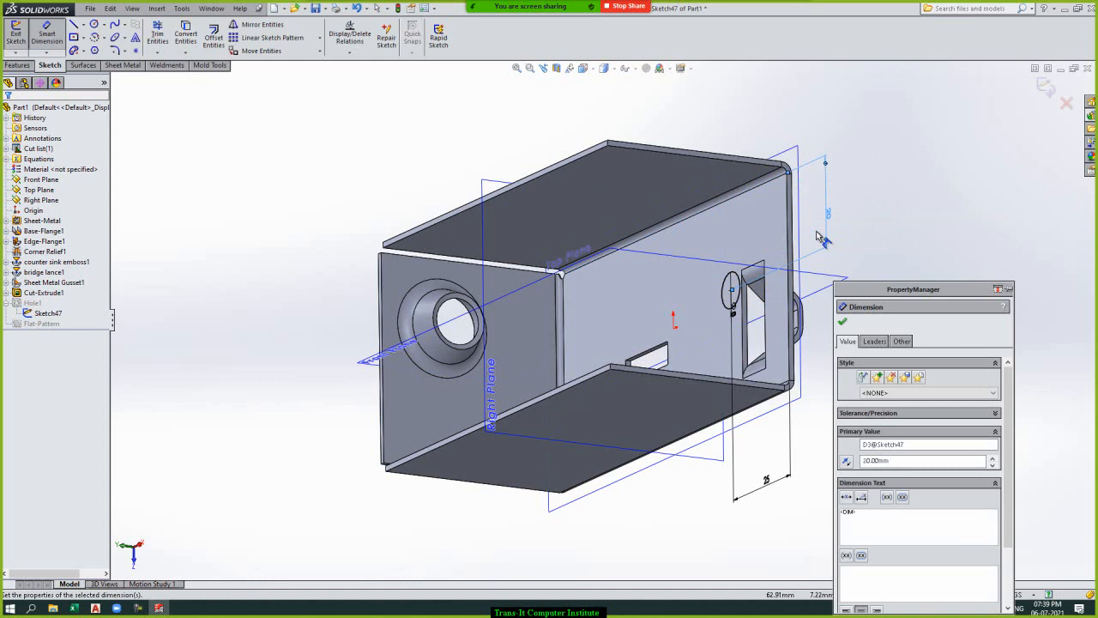
left_click(843, 327)
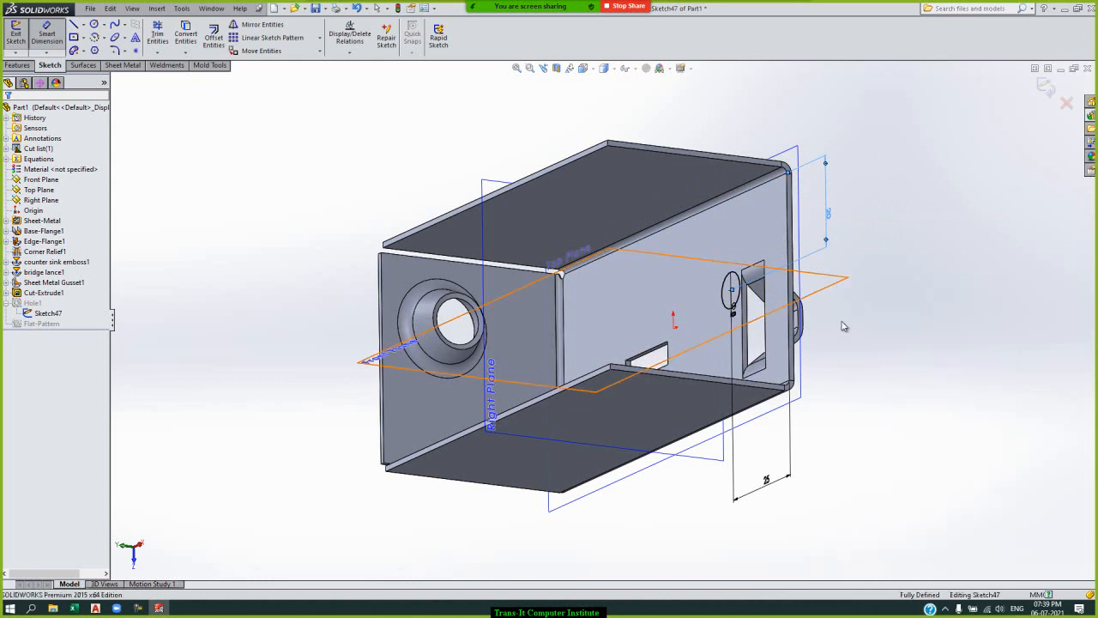
key("Escape")
left_click(1049, 92)
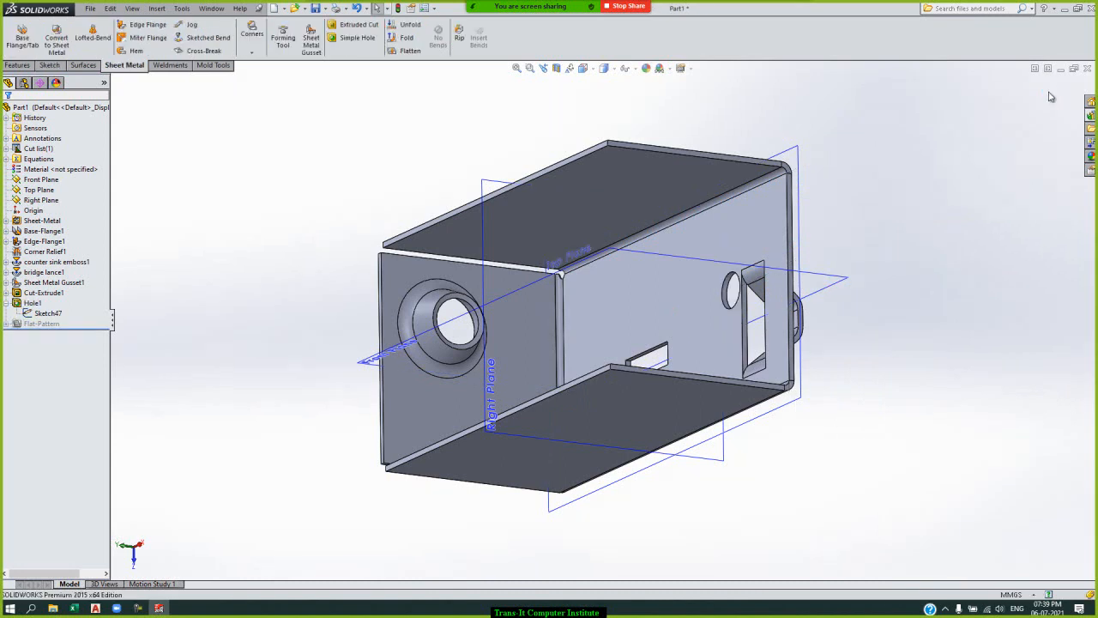
Unfold the upper flange's bend EdgeBend1, keeping the base's inner face fixed.
scroll(325, 168, "down", 2)
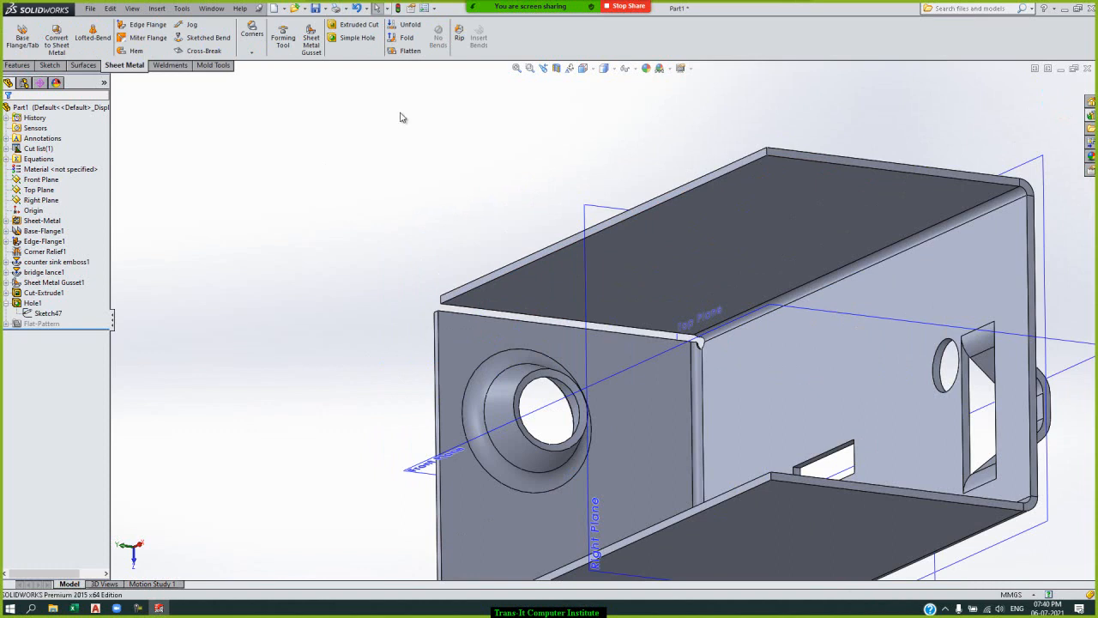
left_click(412, 28)
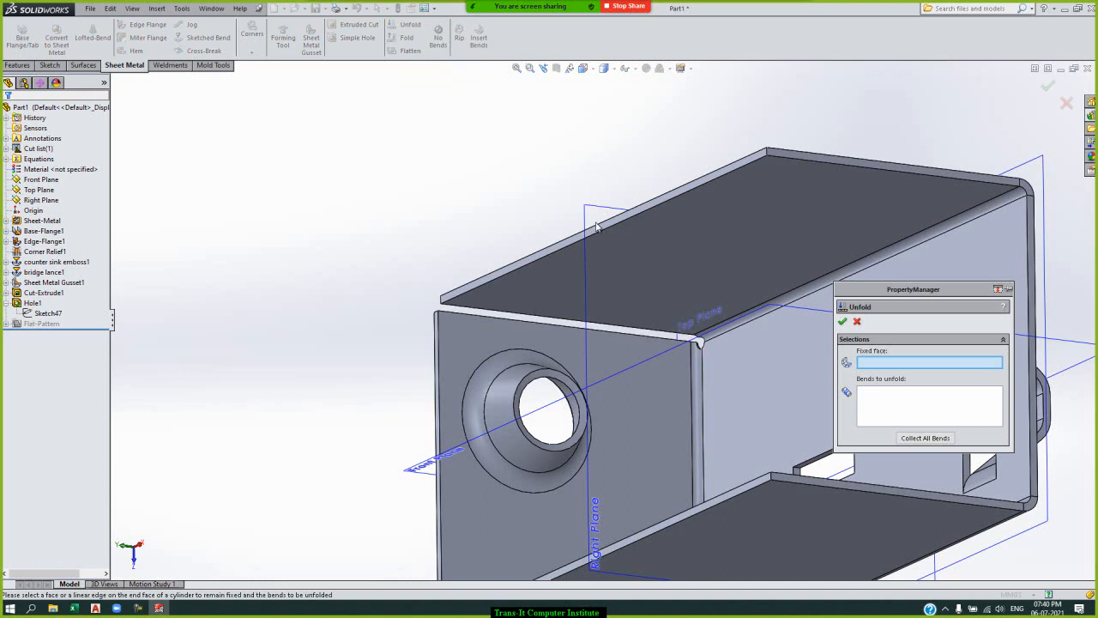
left_click(801, 354)
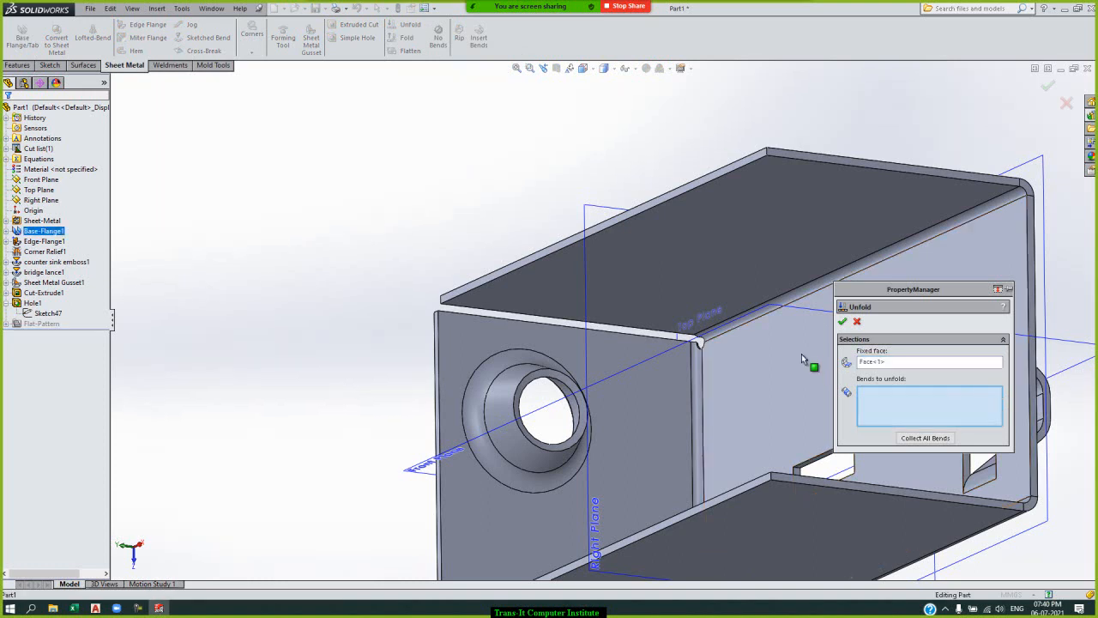
left_click(827, 287)
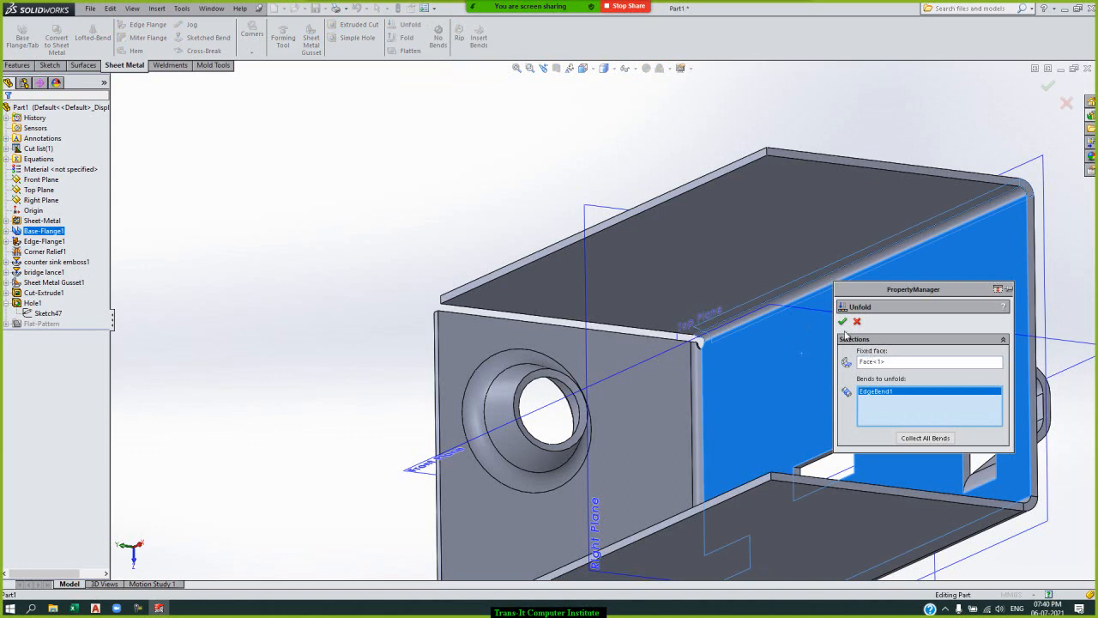
key("Return")
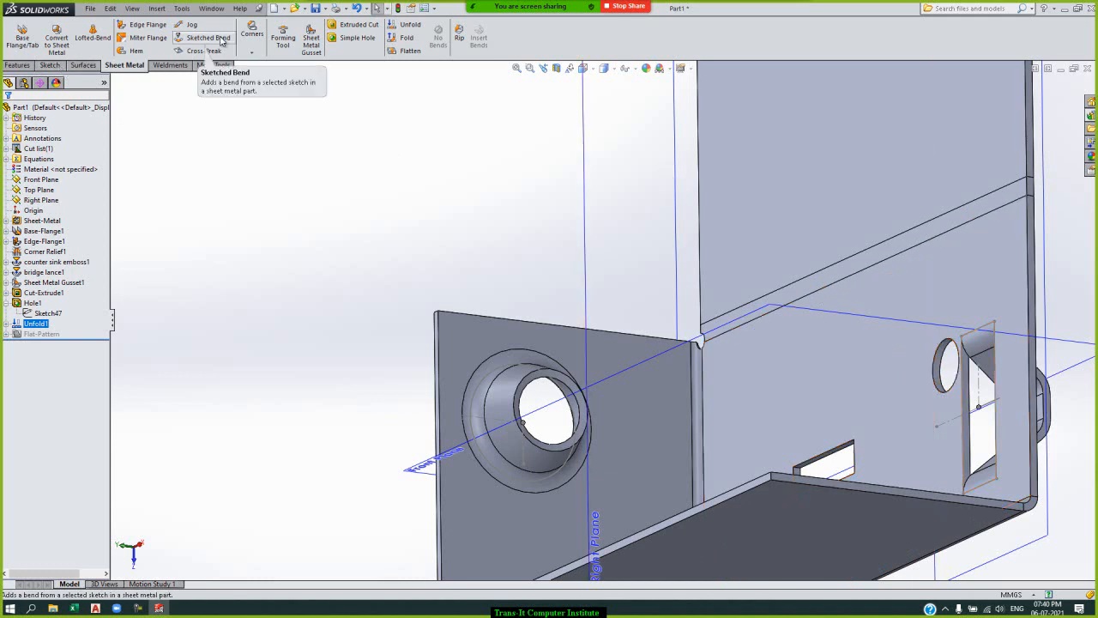
Start an extruded cut on the unfolded flange's inner face and sketch a center rectangle straddling the flattened bend.
left_click(357, 26)
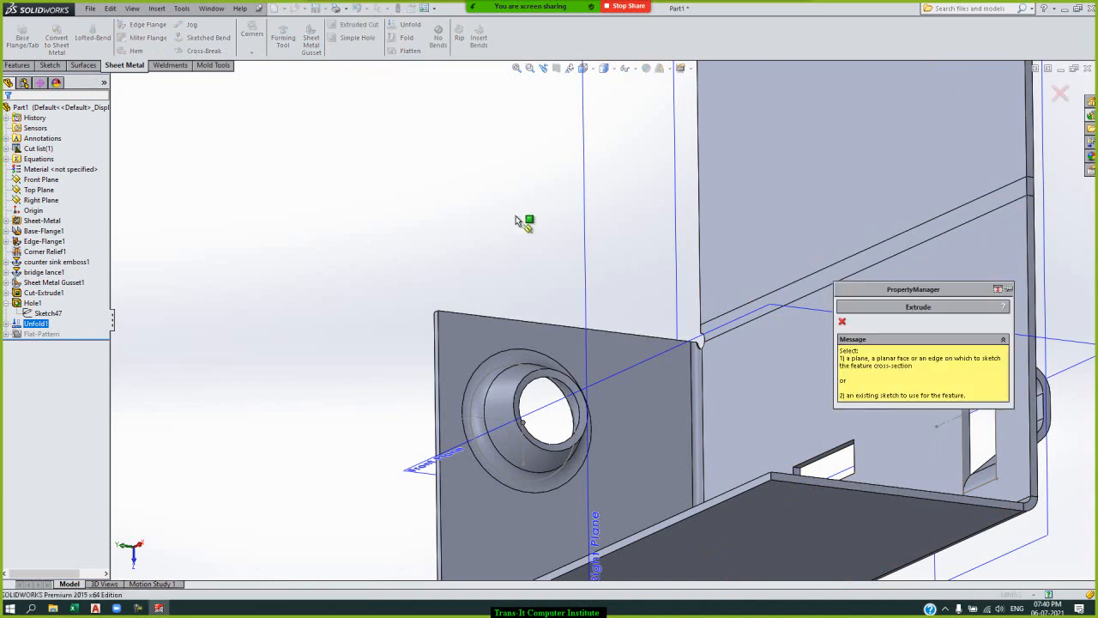
left_click(781, 232)
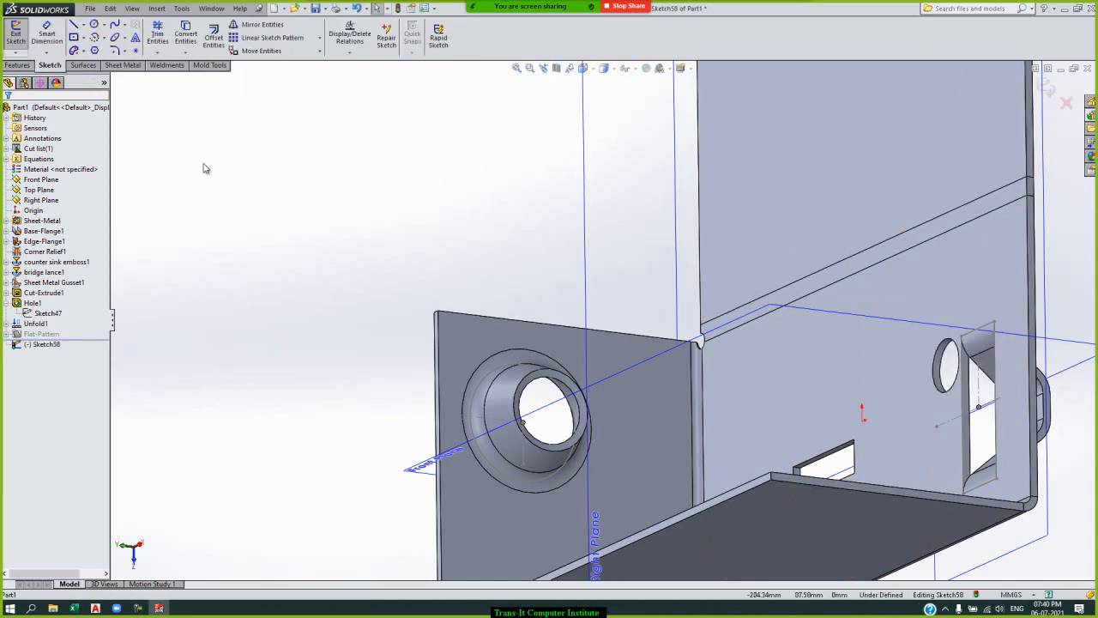
left_click(74, 38)
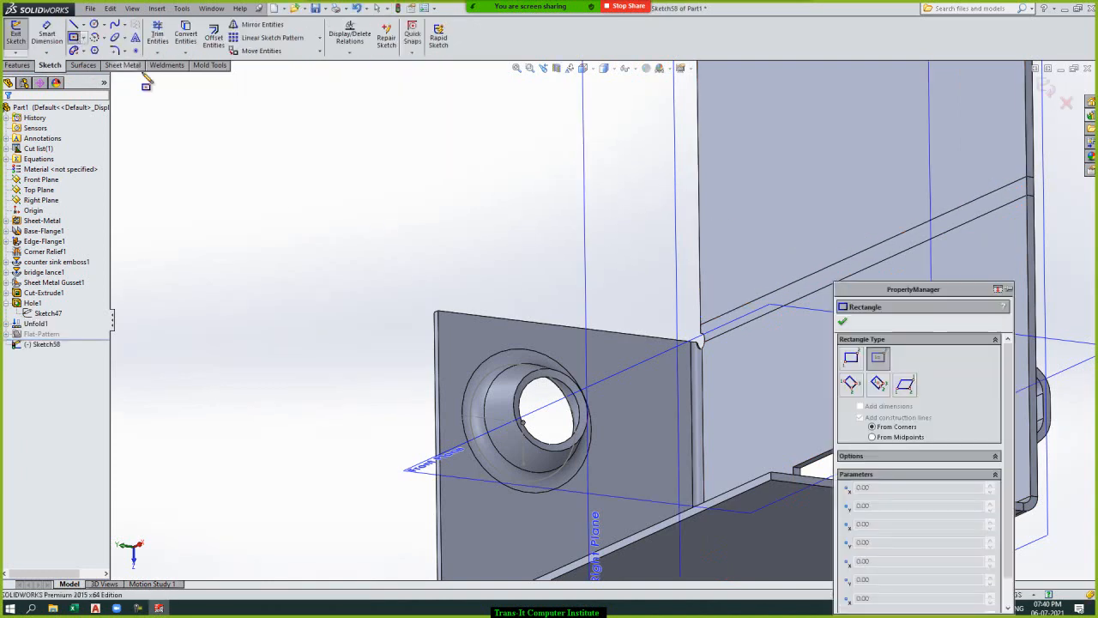
left_click(772, 339)
left_click(805, 227)
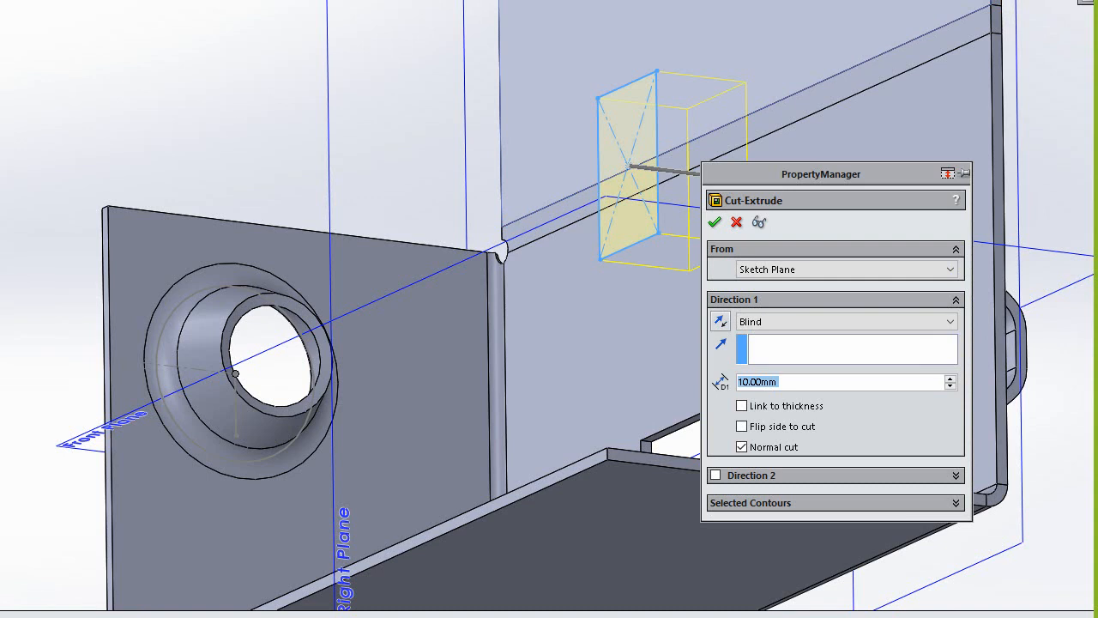
Cut the rectangle 10 mm blind through the unfolded bend and fold EdgeBend1 back, keeping the base's inner face fixed.
key("Return")
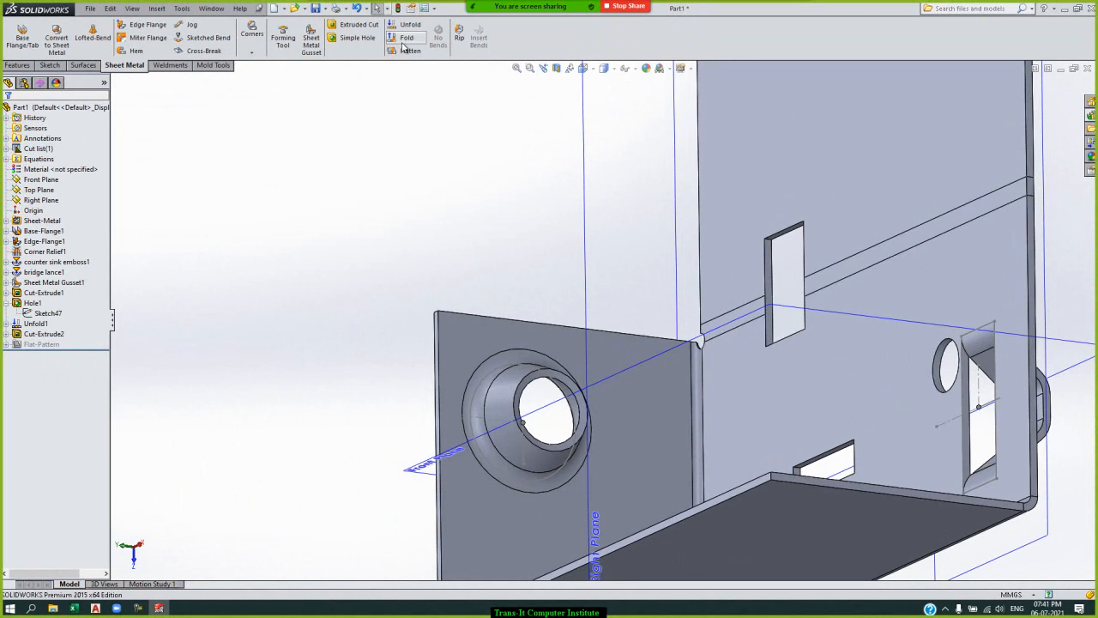
left_click(404, 42)
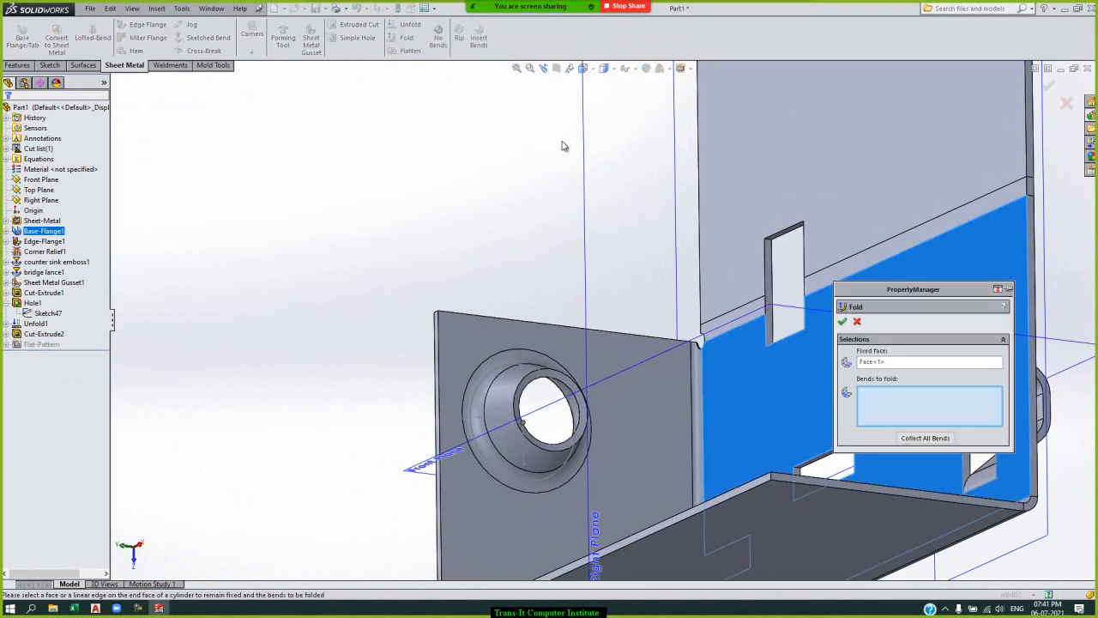
left_click(918, 243)
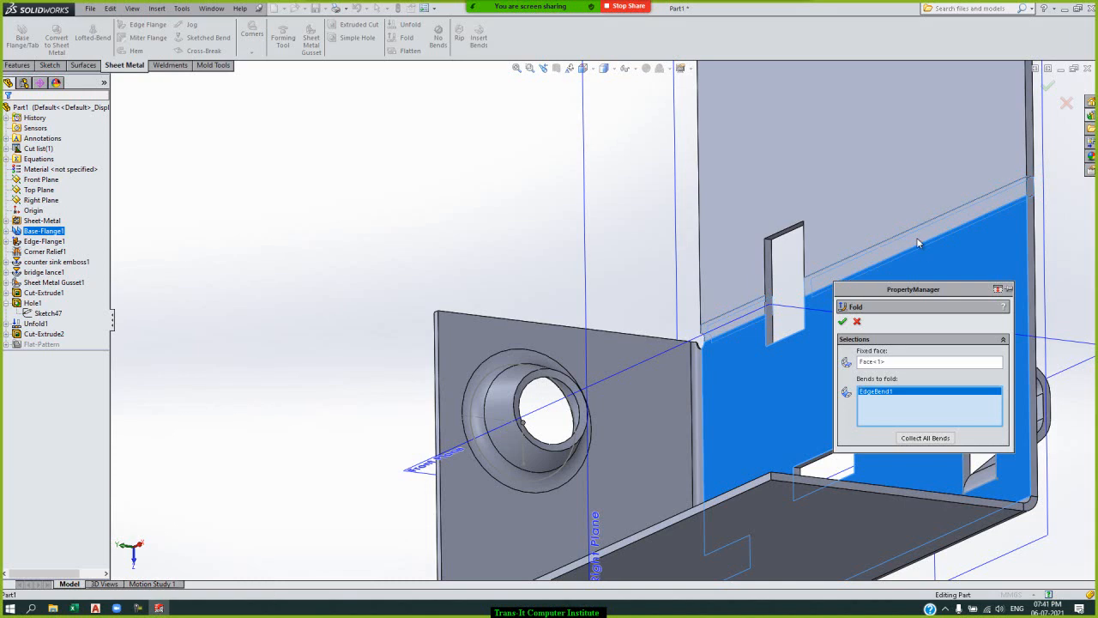
left_click(843, 323)
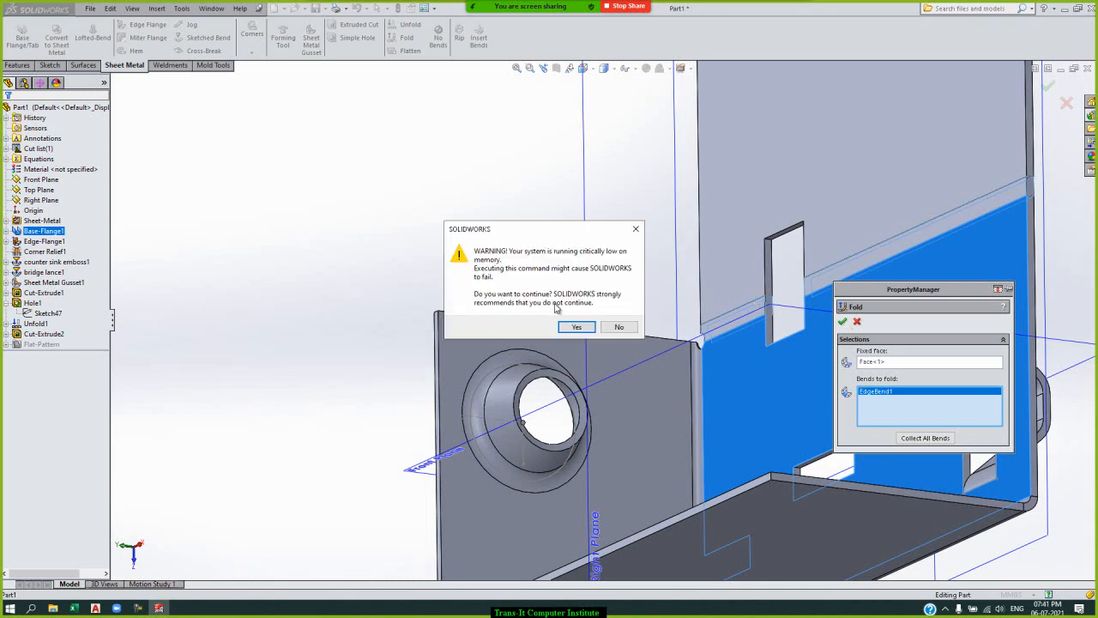
left_click(575, 328)
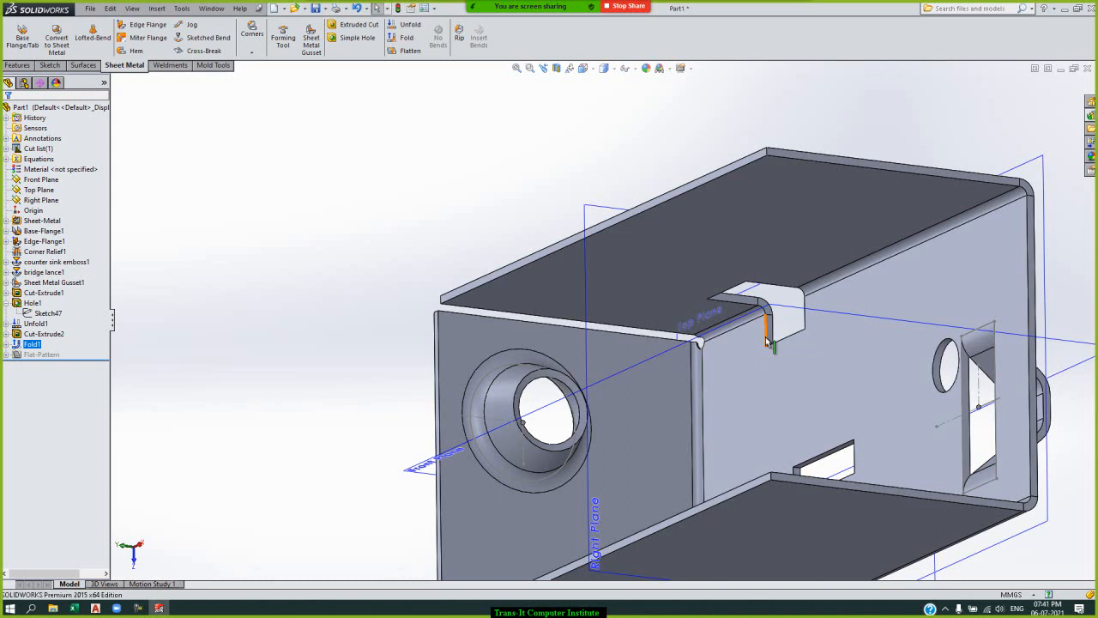
Flatten the part to examine its complete flat pattern and return it to the folded state.
left_click(408, 50)
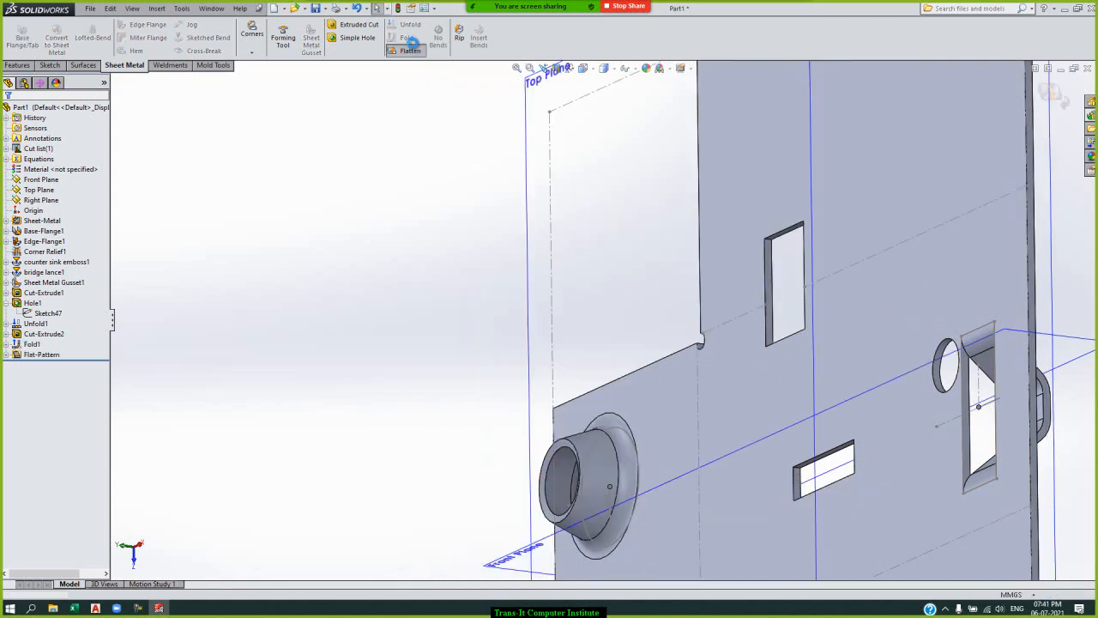
left_click(414, 52)
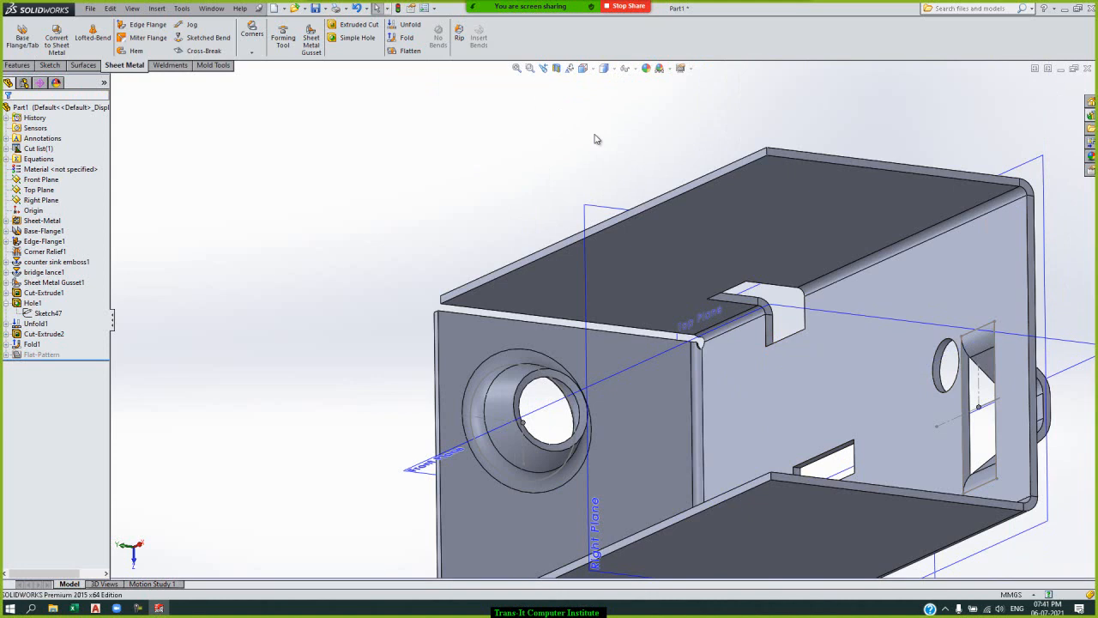
left_click(397, 51)
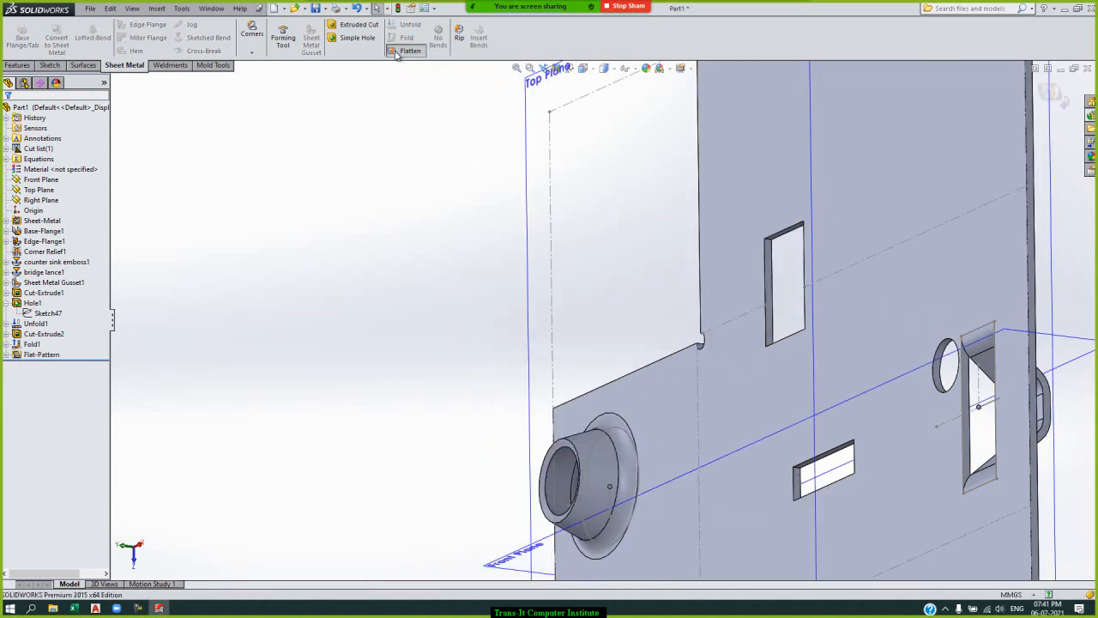
left_click(517, 69)
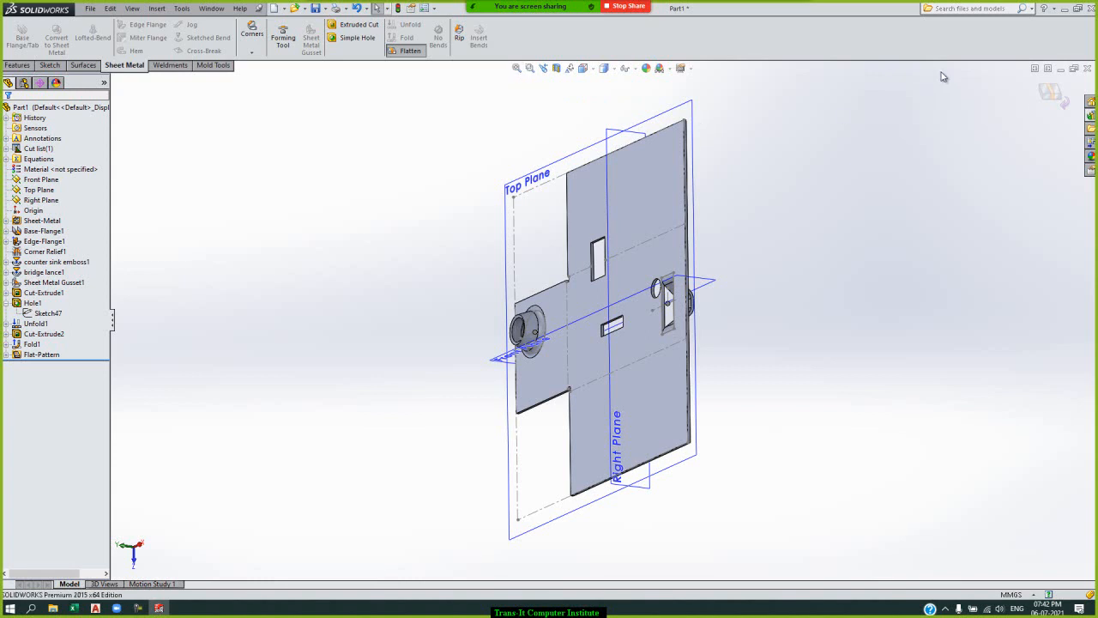
left_click(1051, 92)
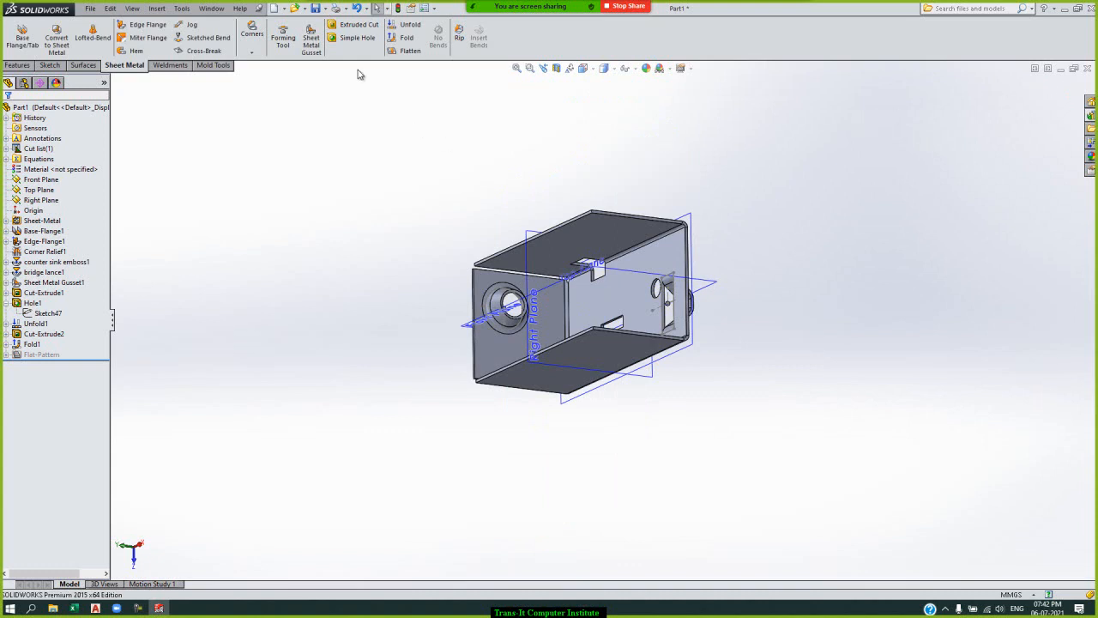
Examine the part's feature history, from the bridge lance and gusset to the hole, unfold, cut and fold features.
left_click(43, 355)
left_click(33, 334)
left_click(35, 323)
left_click(60, 274)
left_click(62, 294)
left_click(62, 302)
left_click(47, 313)
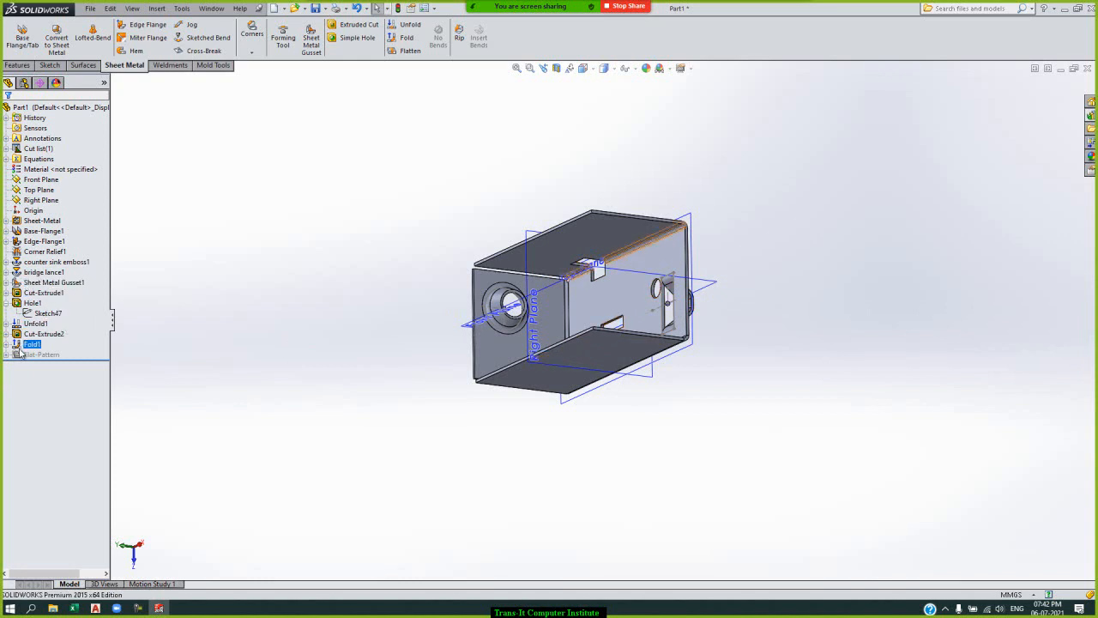
mouse_move(29, 356)
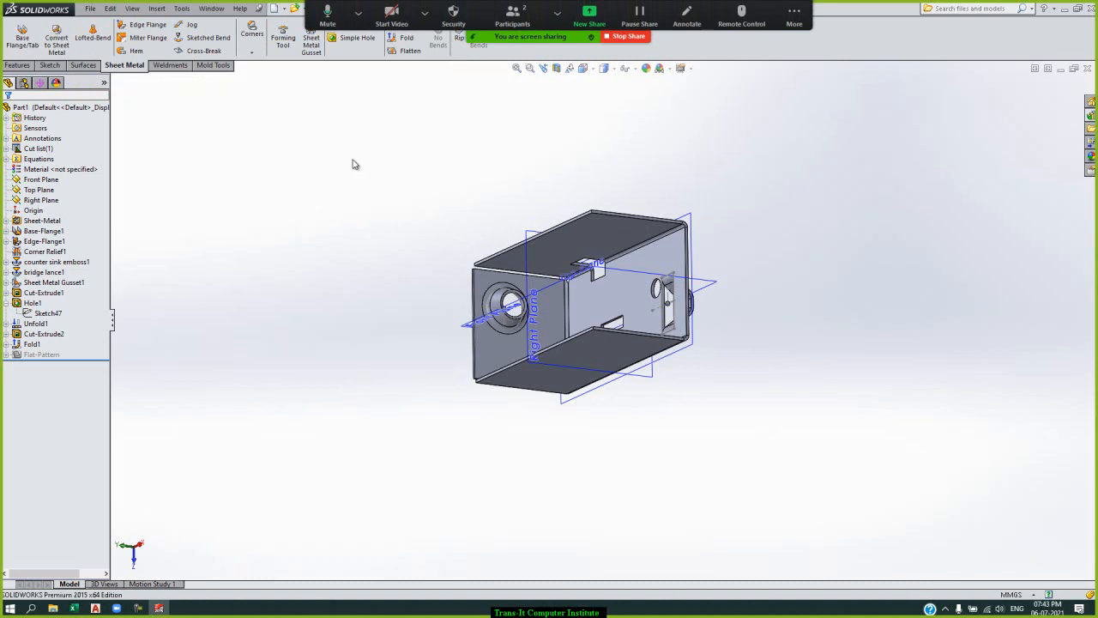
Create a new part document from the Part template.
key("ctrl+n")
key("Return")
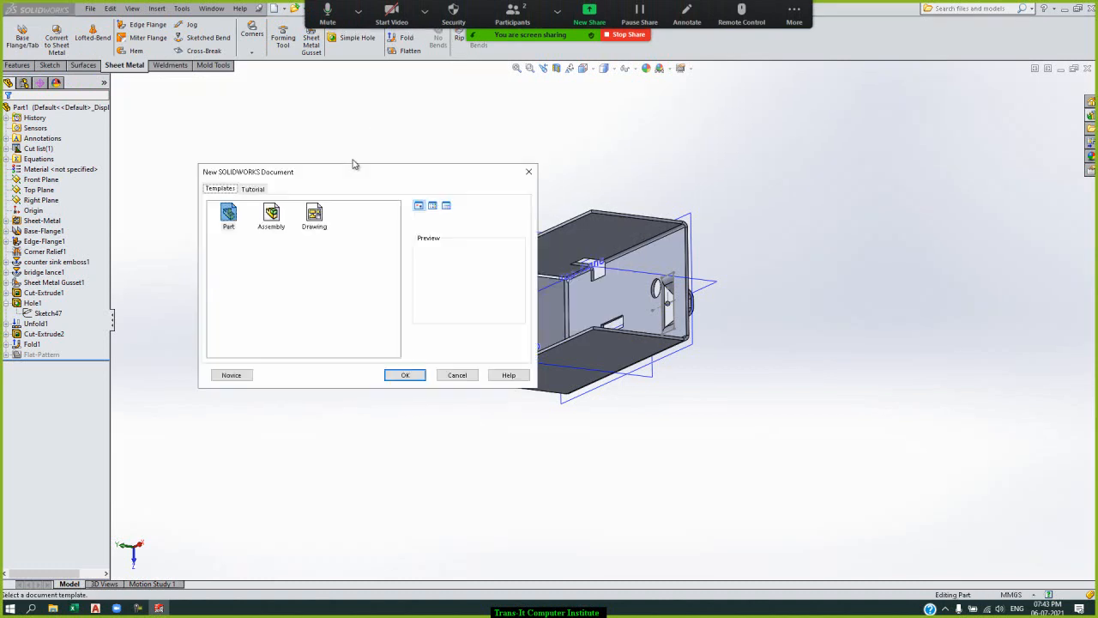
key("Return")
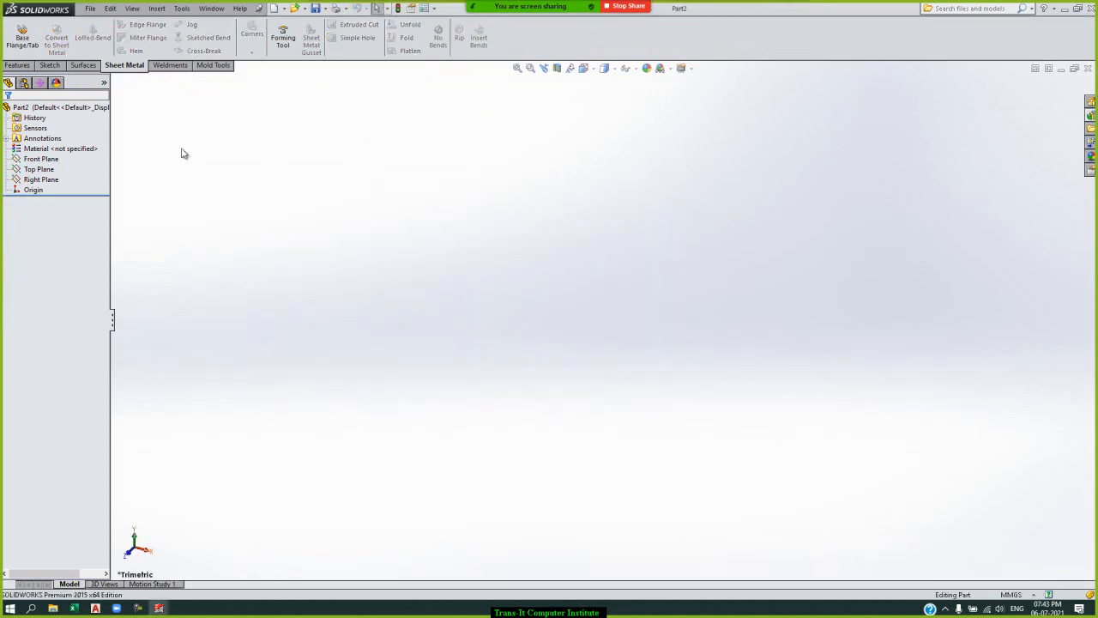
Start an extruded boss on the Top Plane and sketch a center rectangle about 83 by 63 mm around the origin.
left_click(19, 66)
left_click(21, 37)
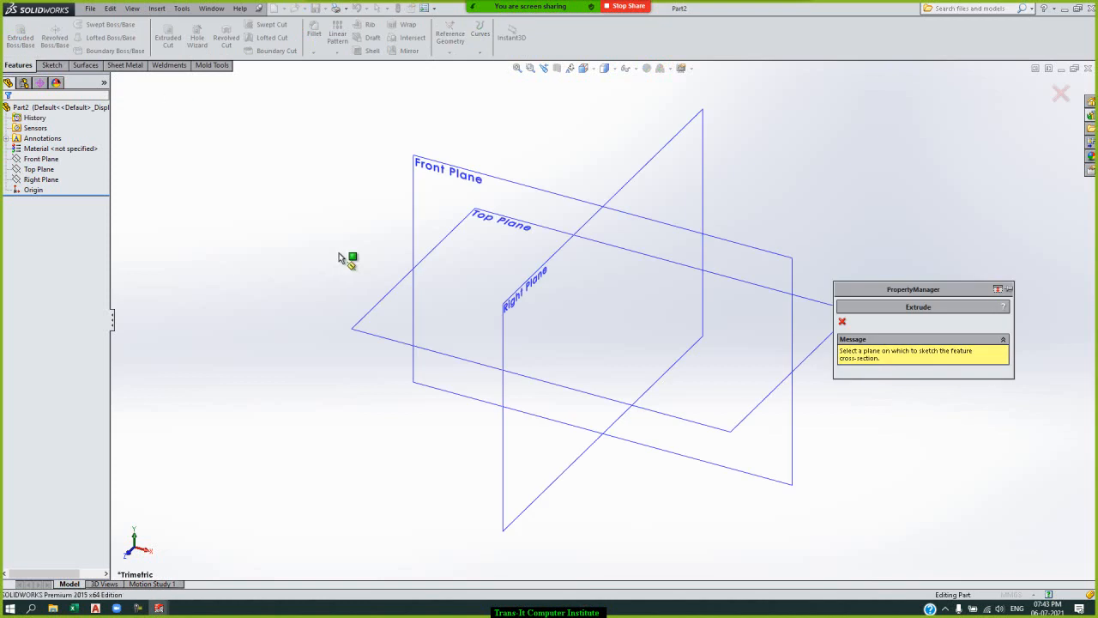
left_click(532, 226)
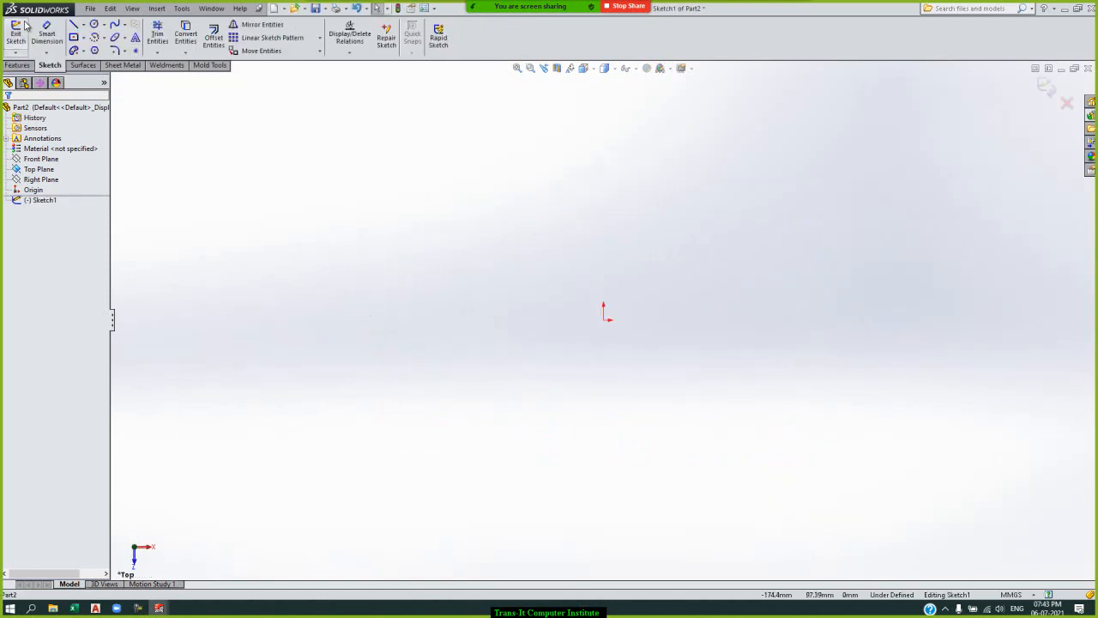
left_click(74, 37)
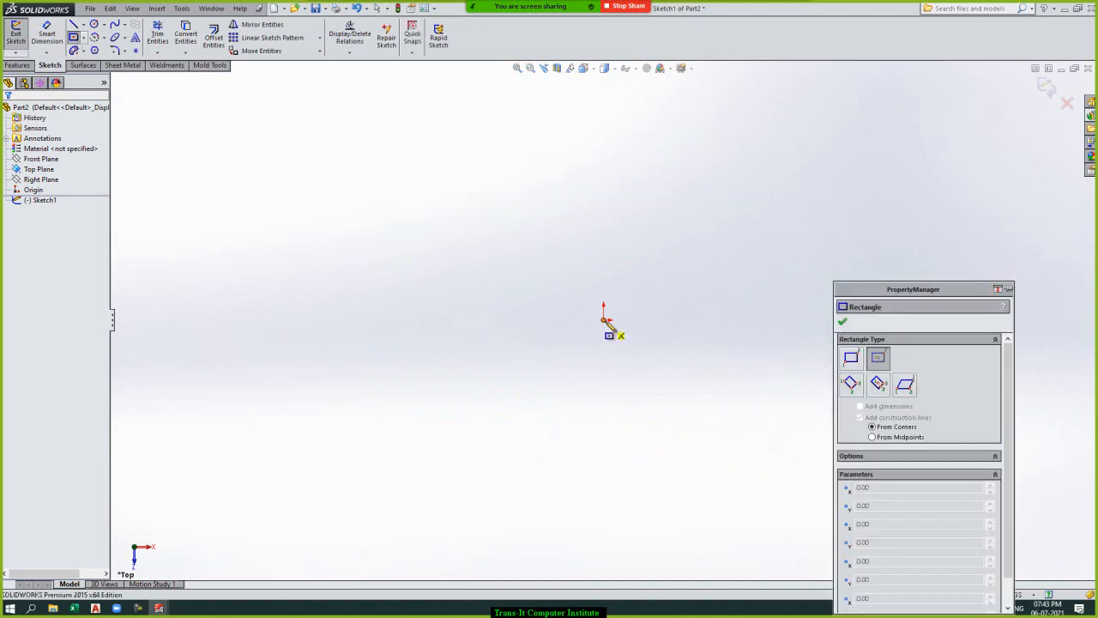
left_click(605, 320)
left_click(708, 397)
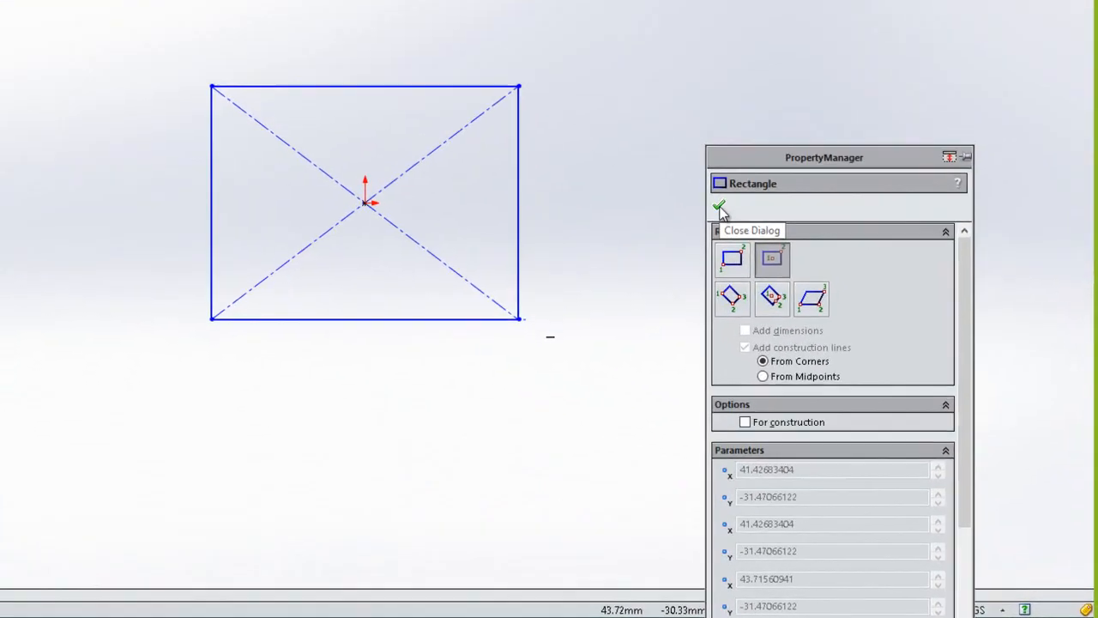
left_click(843, 323)
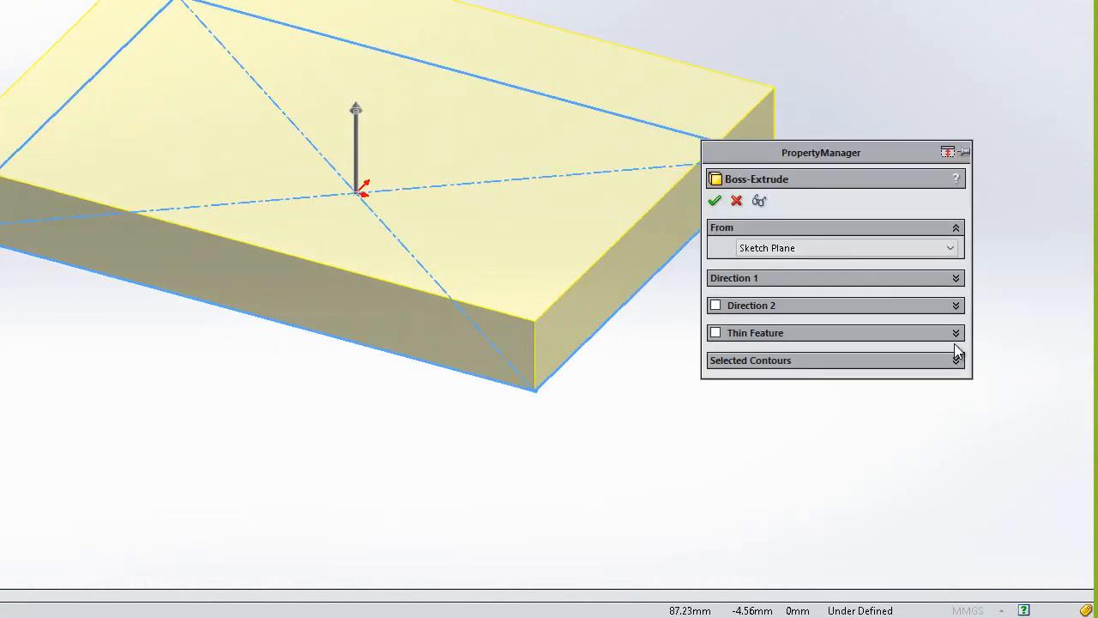
Extrude the rectangle as a blind boss 30 mm high.
left_click(955, 279)
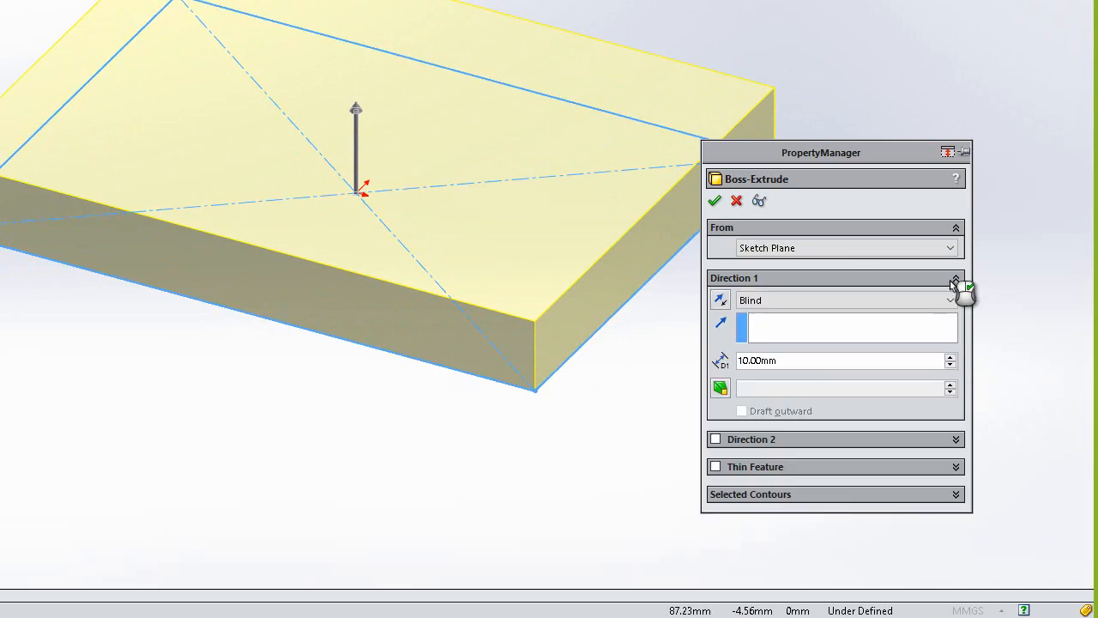
left_click(951, 356)
left_click(951, 357)
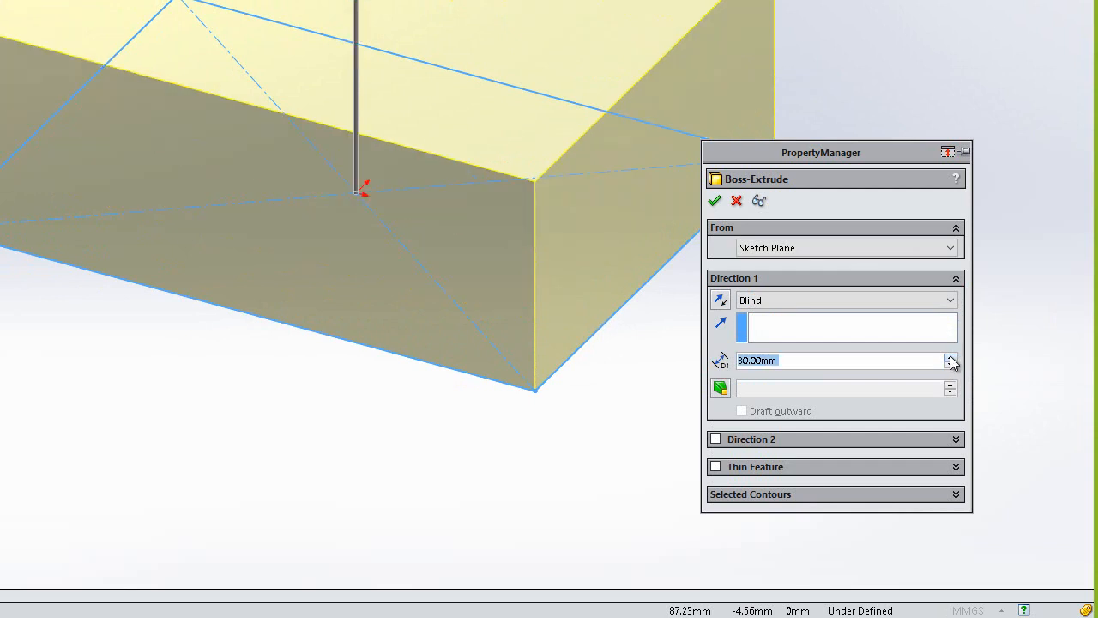
left_click(716, 201)
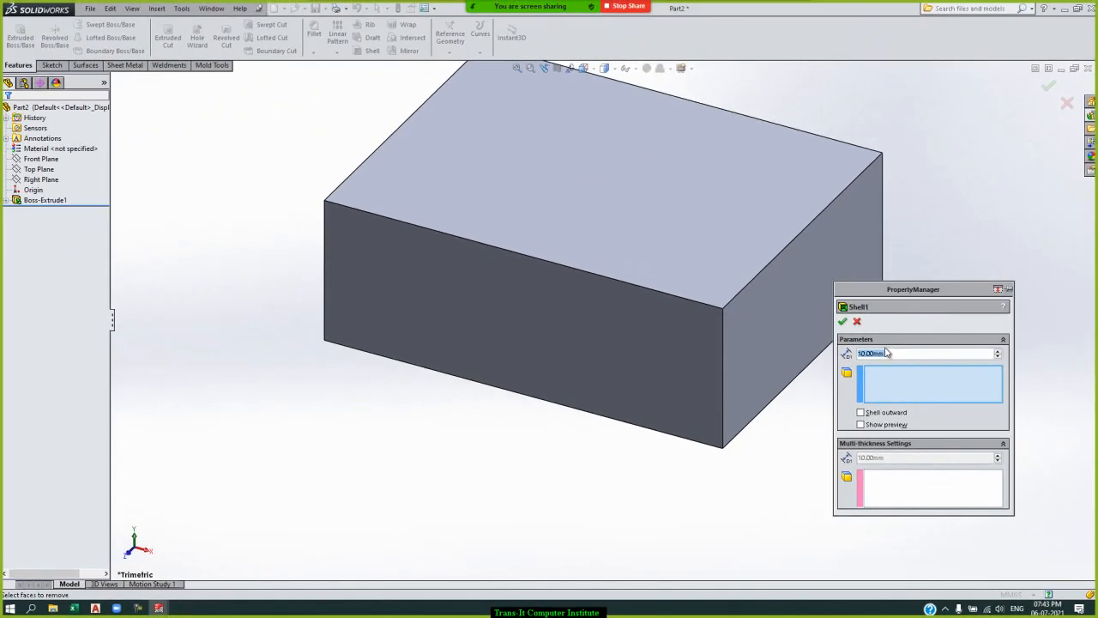
Shell the block with a 1.2 mm wall thickness, removing its top face.
type("1.2")
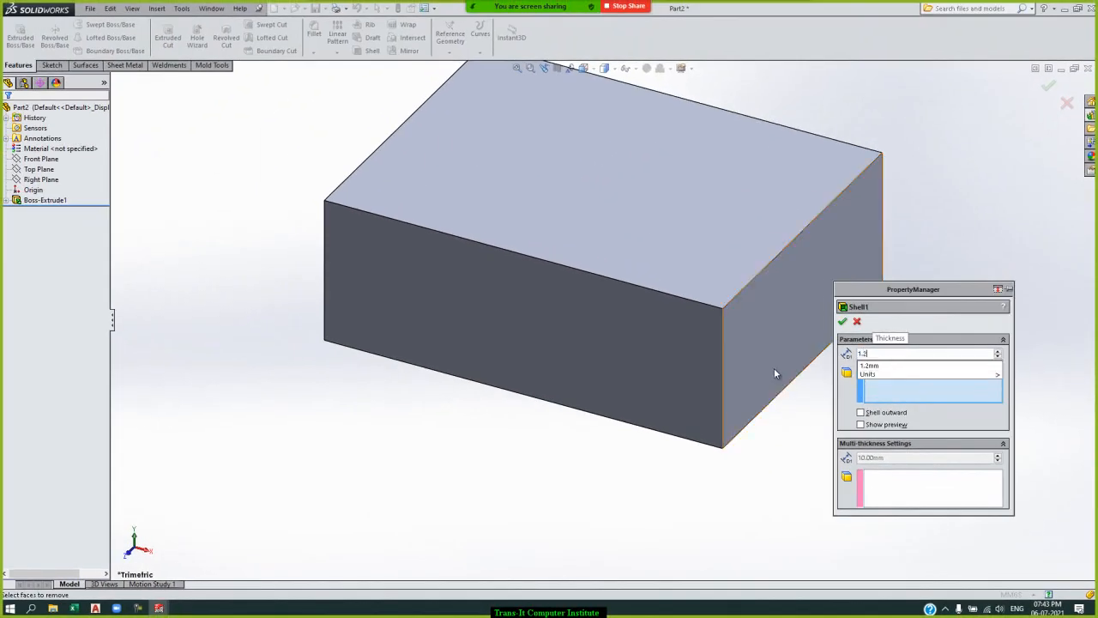
left_click(679, 209)
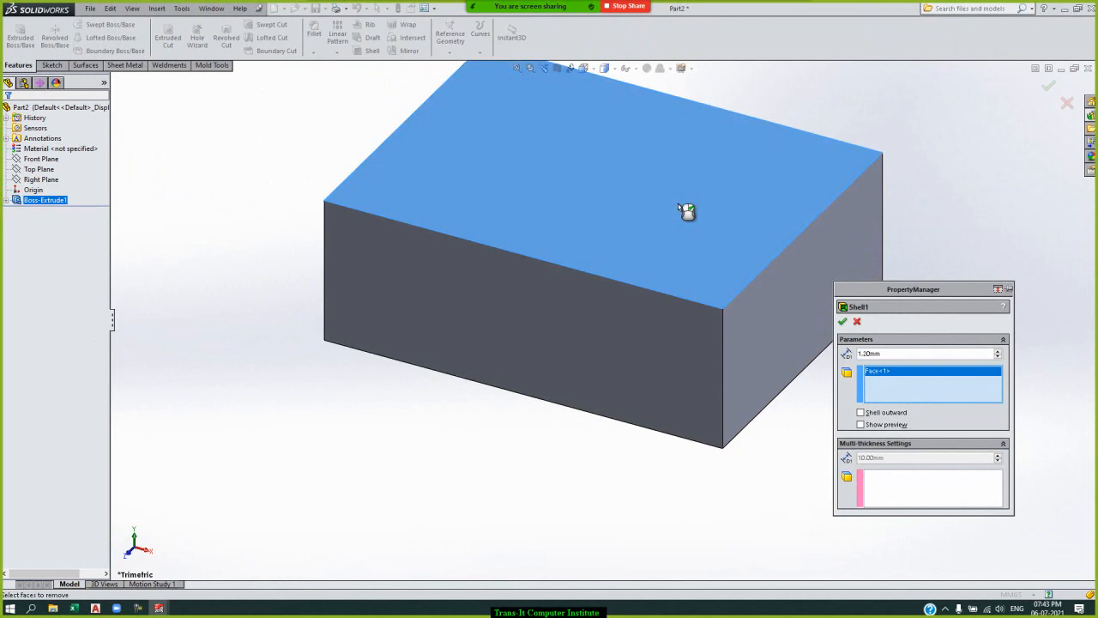
left_click(842, 322)
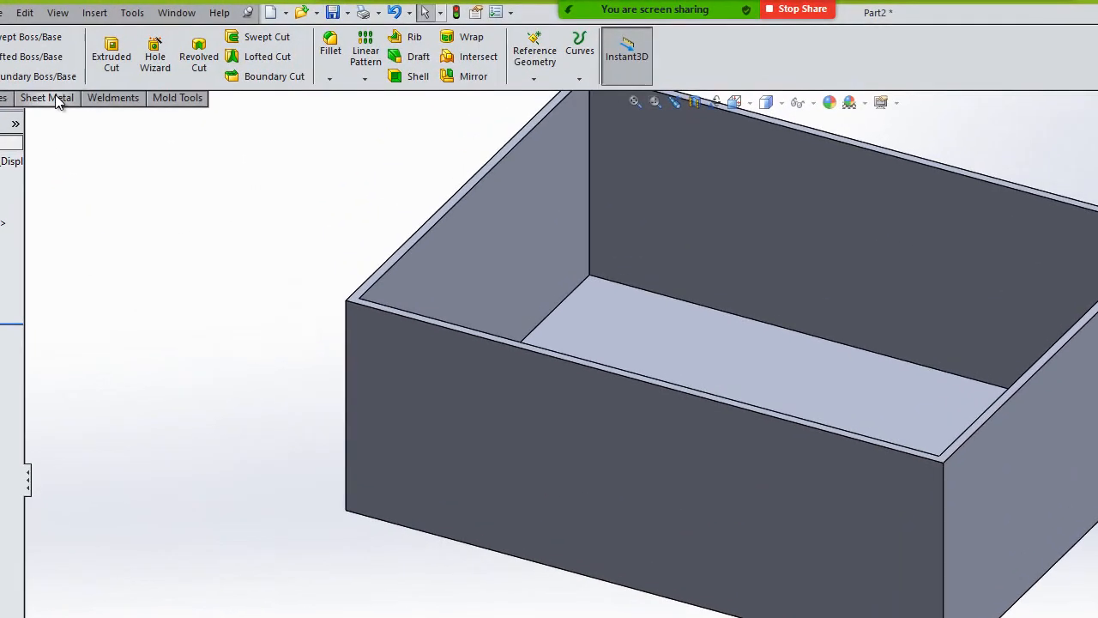
Start a Rip on the shelled box and set the rip gap to 1.3 mm.
left_click(55, 100)
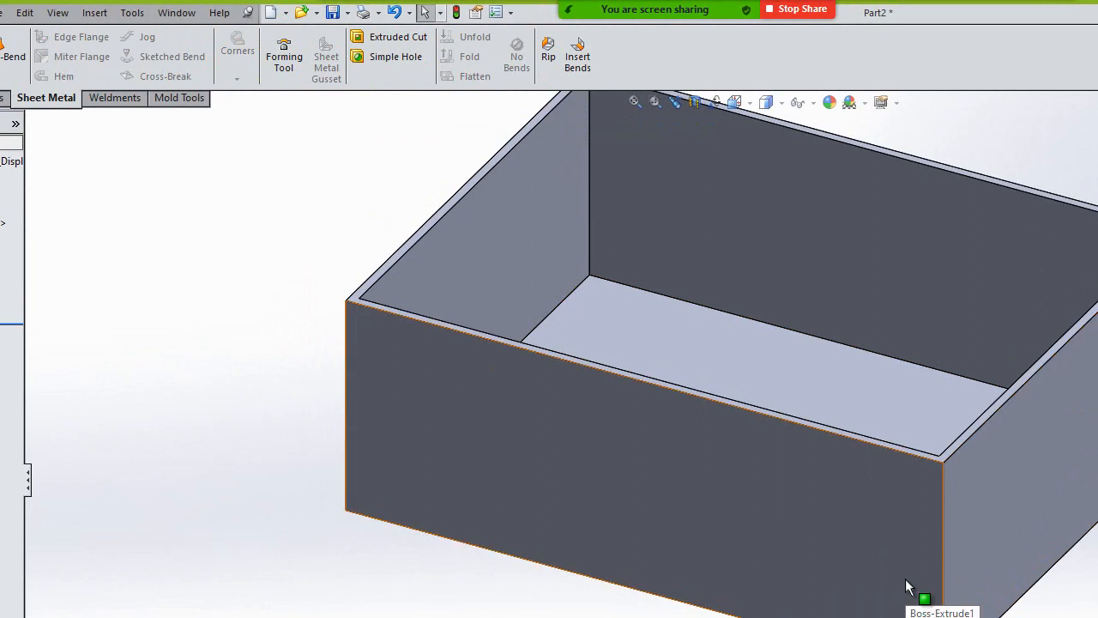
left_click(547, 58)
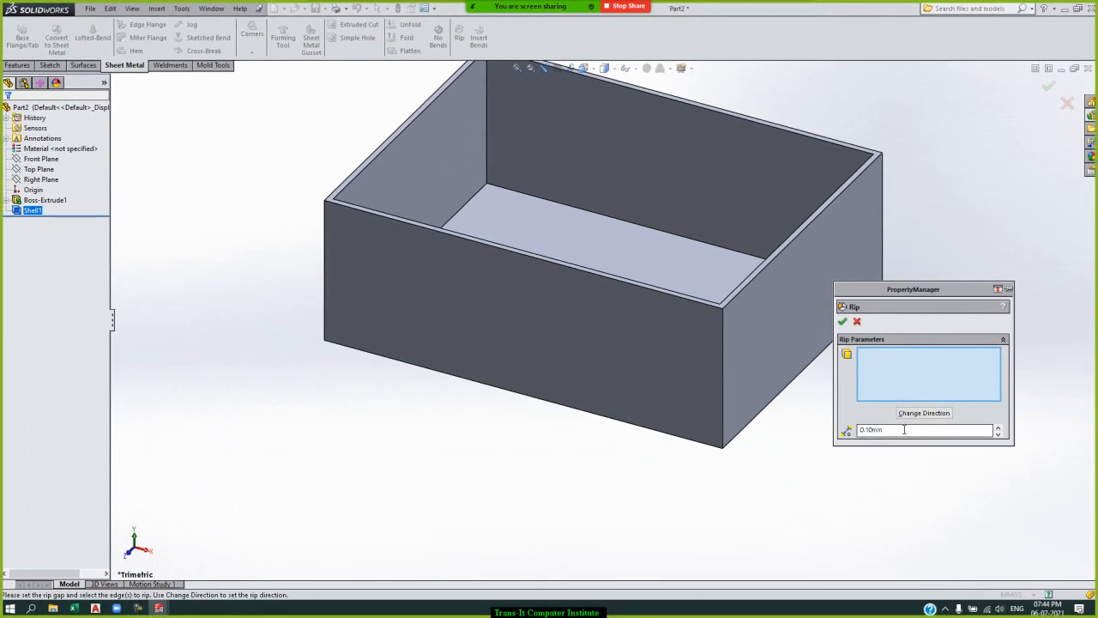
double_click(903, 429)
type("1.2")
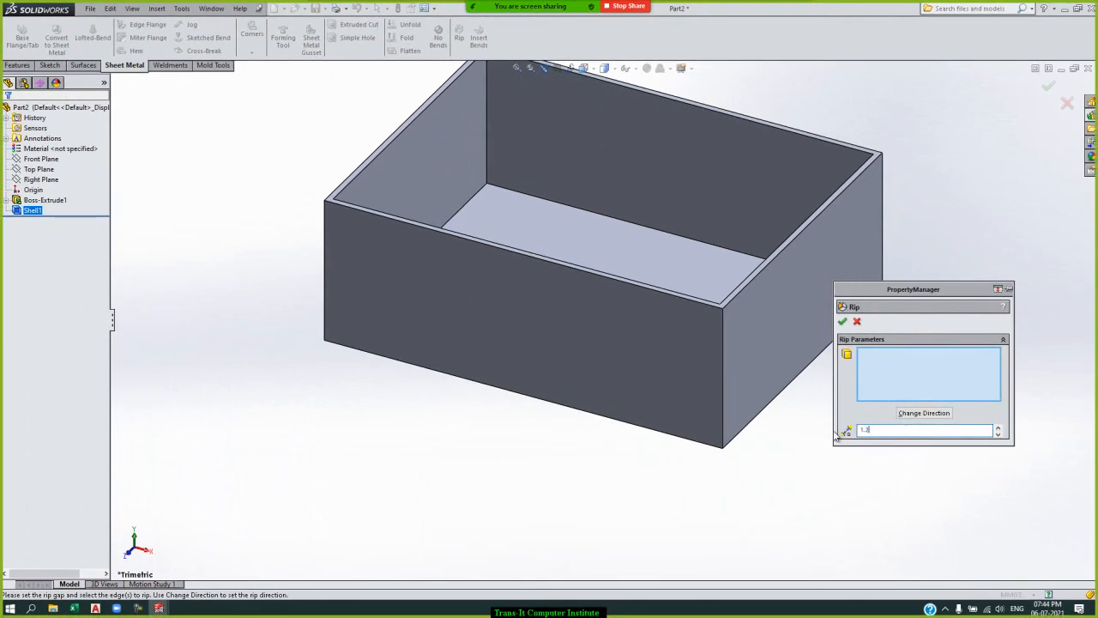
Rip all four vertical corner edges of the shelled box and finish the Rip feature.
left_click(723, 394)
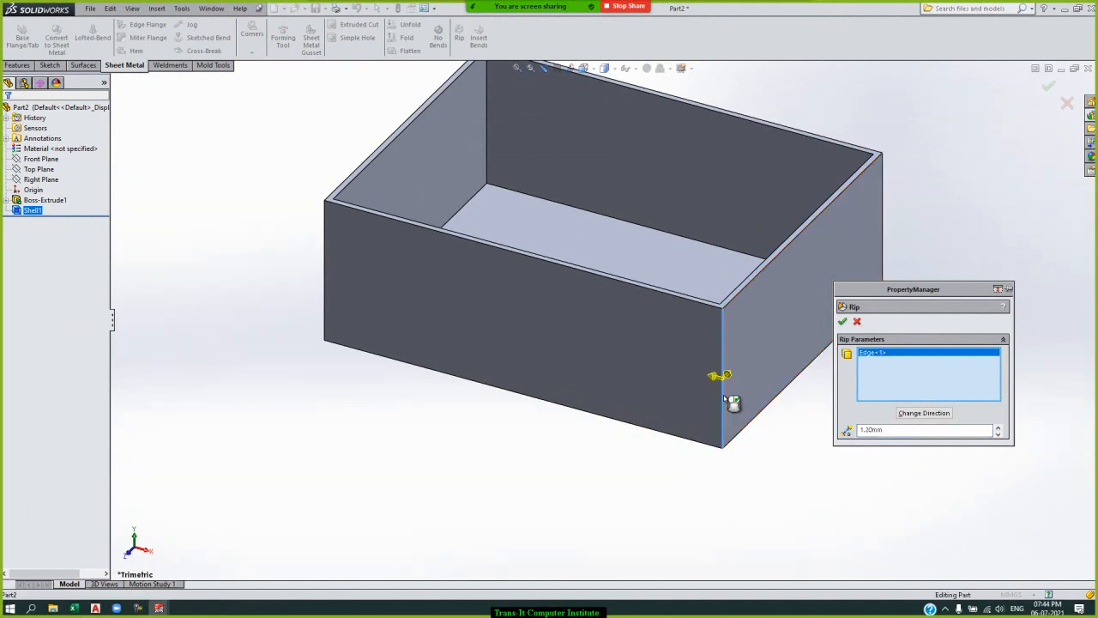
left_click(885, 188)
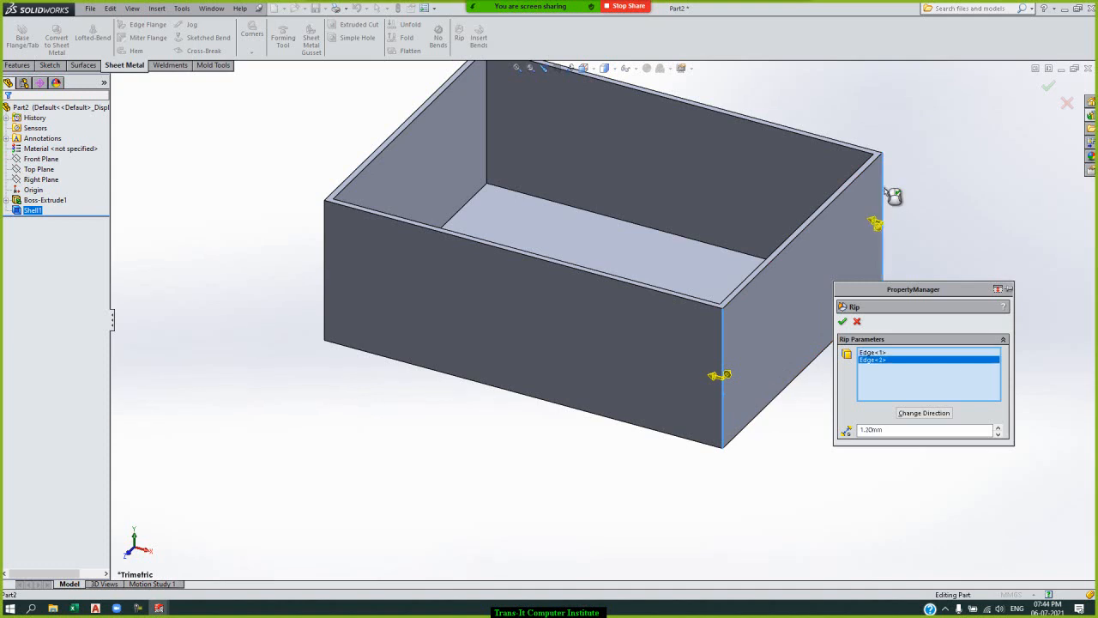
left_click(326, 239)
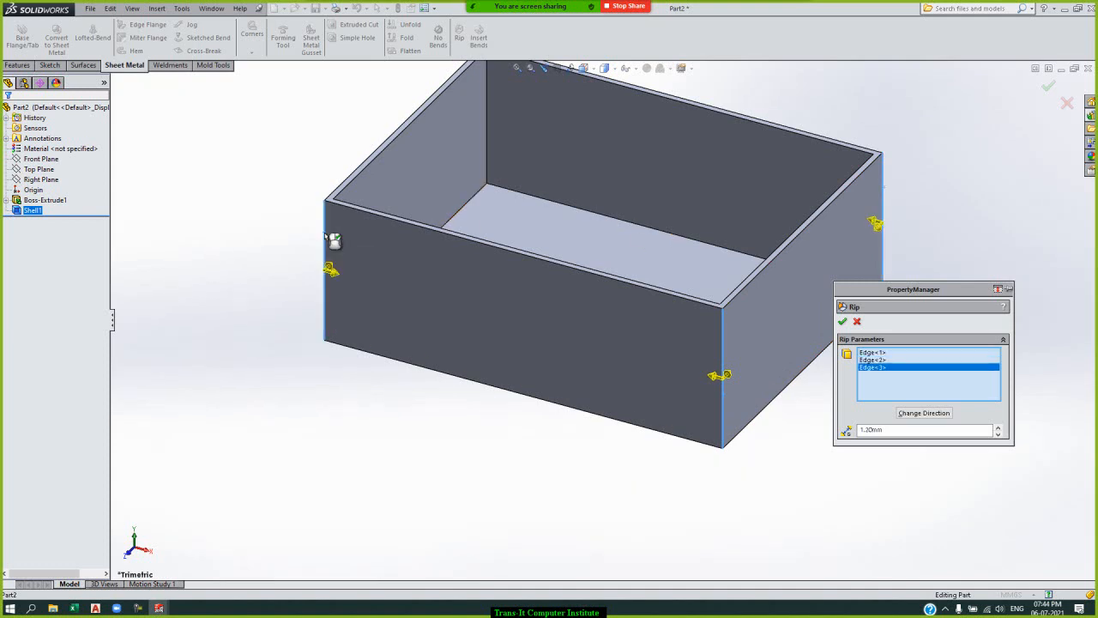
key("Right")
key("Right")
key("Right")
key("Right")
key("Right")
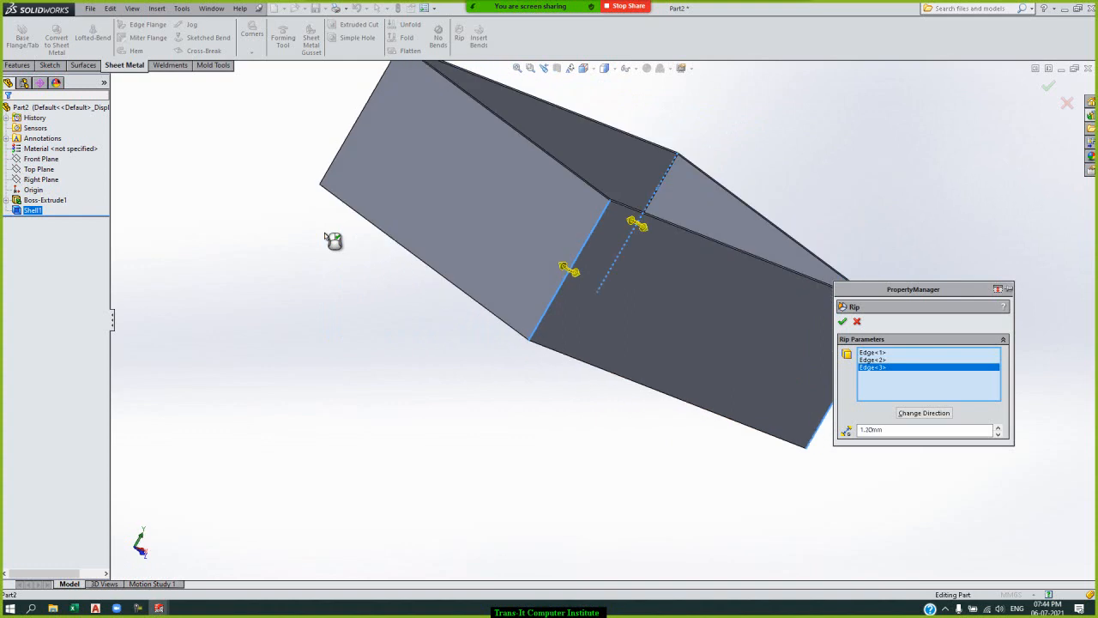
key("Down")
key("Down")
key("Down")
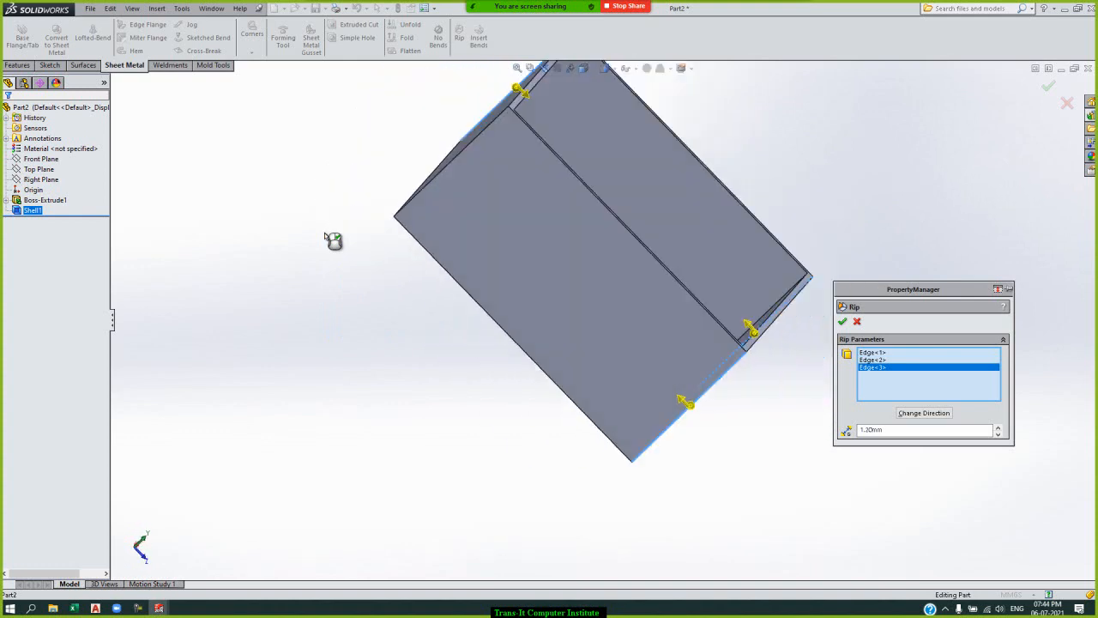
key("Down")
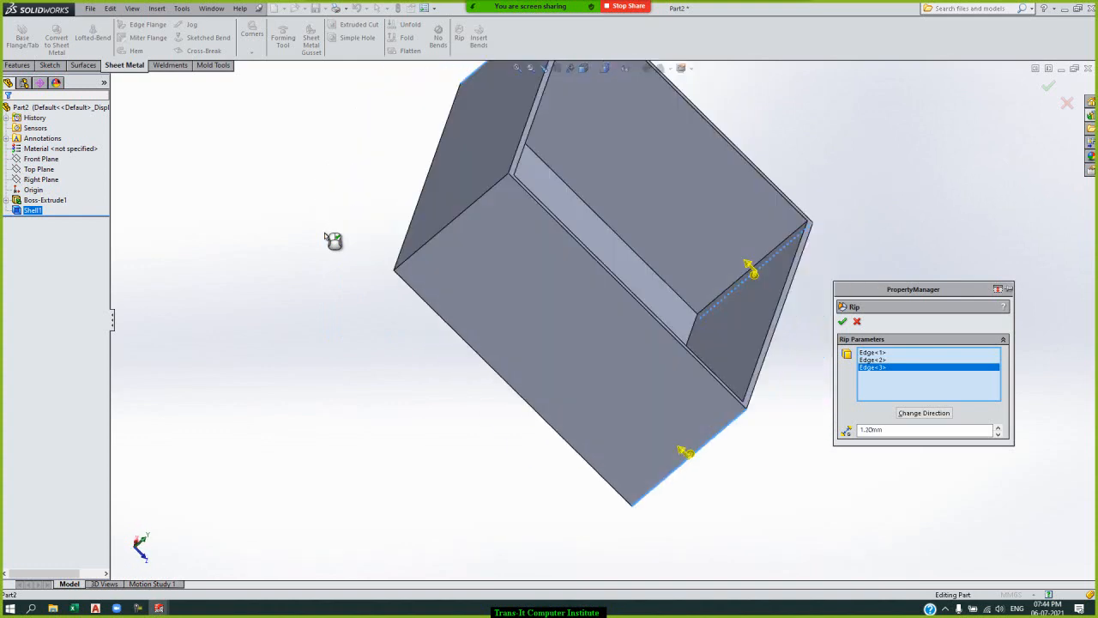
left_click(421, 249)
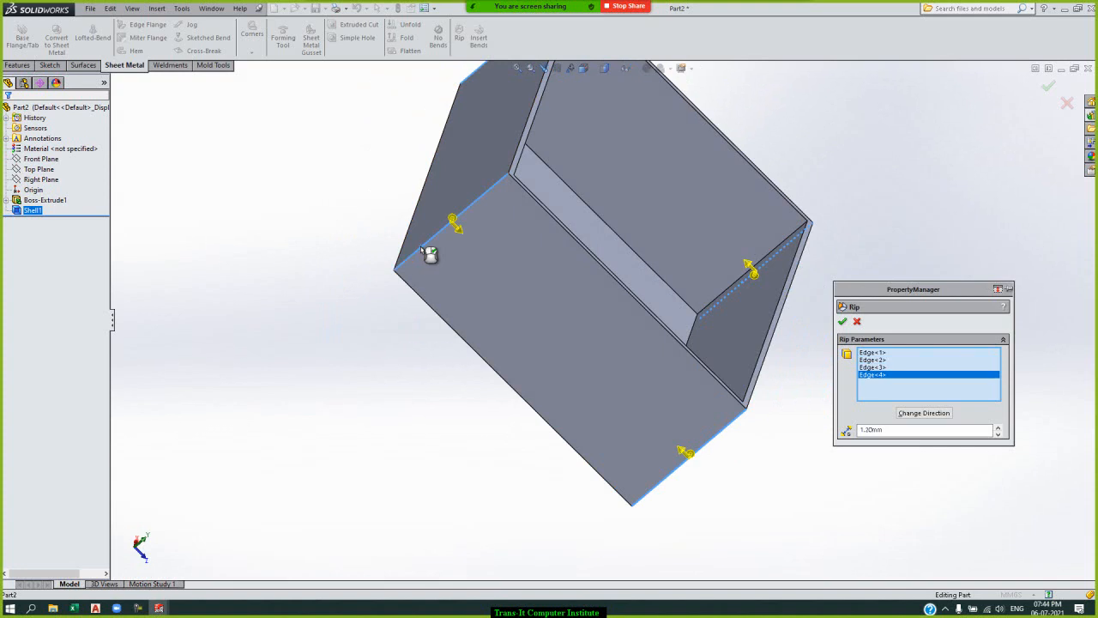
left_click(841, 324)
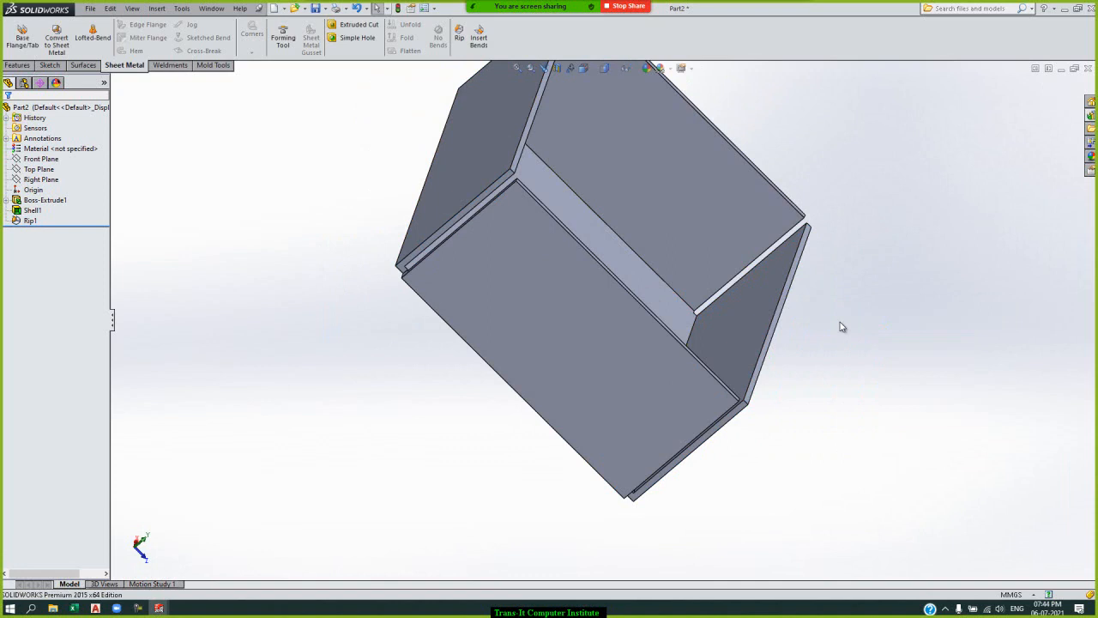
Insert bends on the ripped box with its outer bottom face fixed, a 1.2 mm bend radius and 0.5 rectangular auto relief.
key("Up")
key("Up")
key("Up")
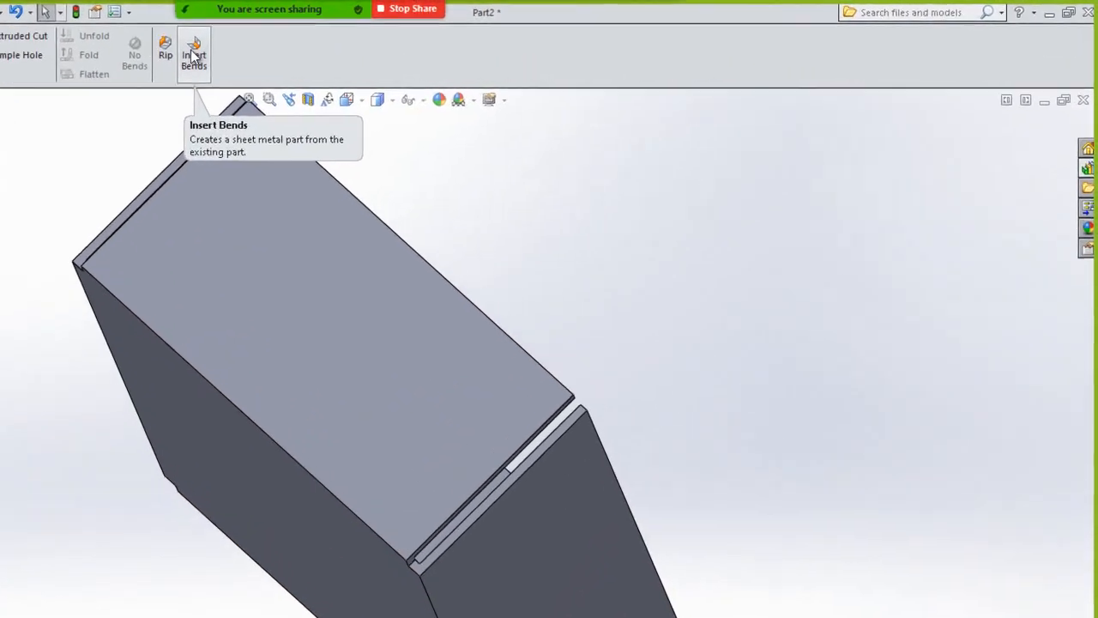
left_click(194, 56)
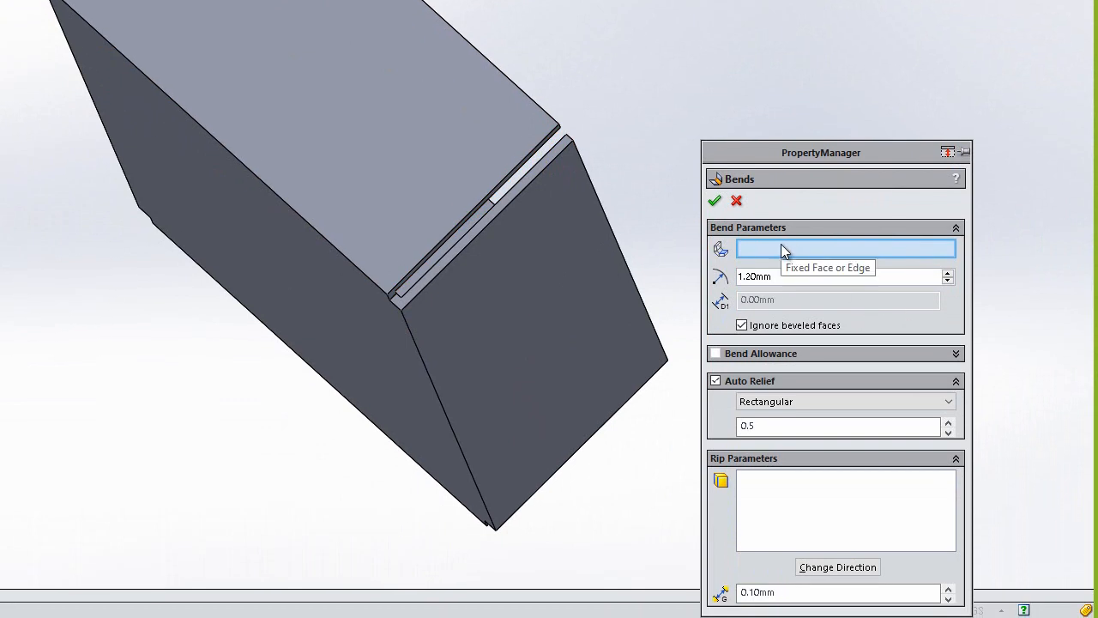
left_click(356, 351)
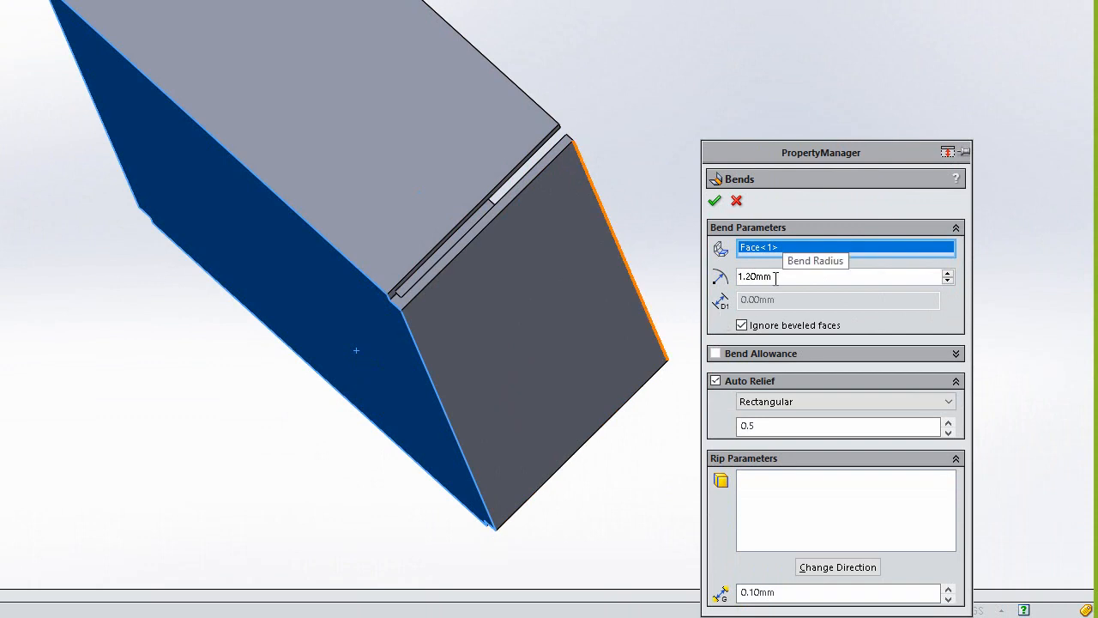
left_click(715, 205)
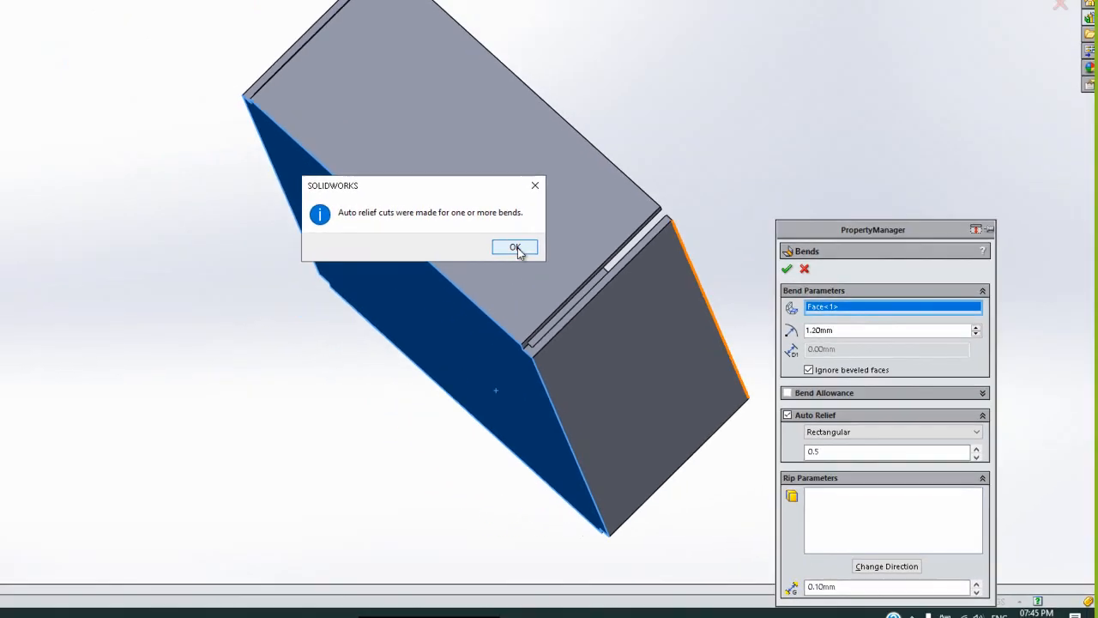
left_click(515, 248)
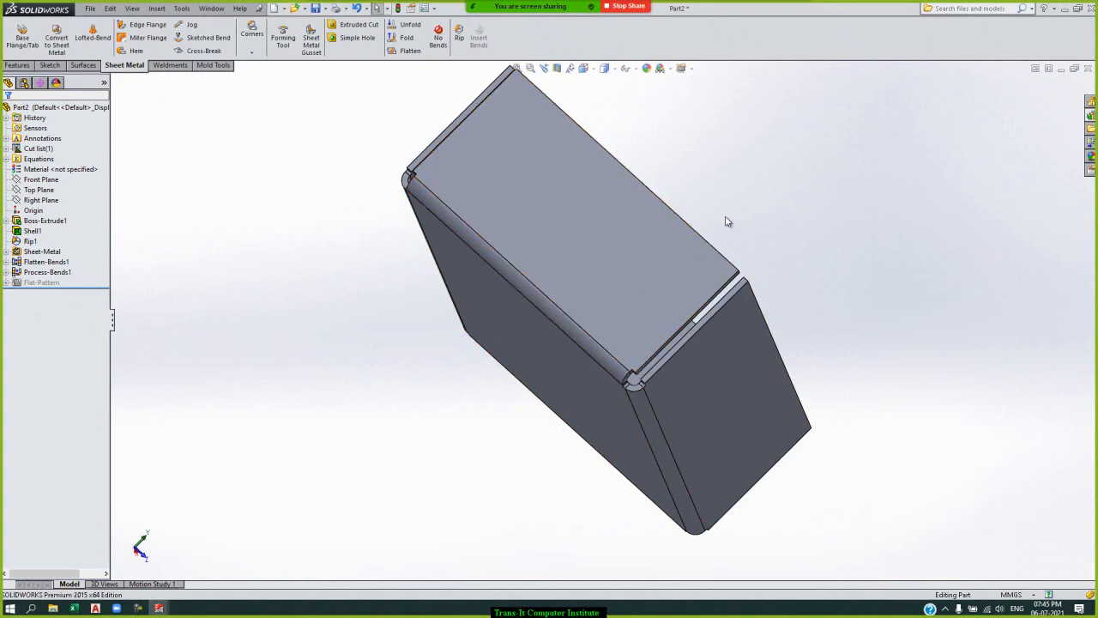
Suppress the box's bends with No Bends, and roll the model forward past Process-Bends1 to restore them.
key("Down")
key("Down")
key("Left")
key("Left")
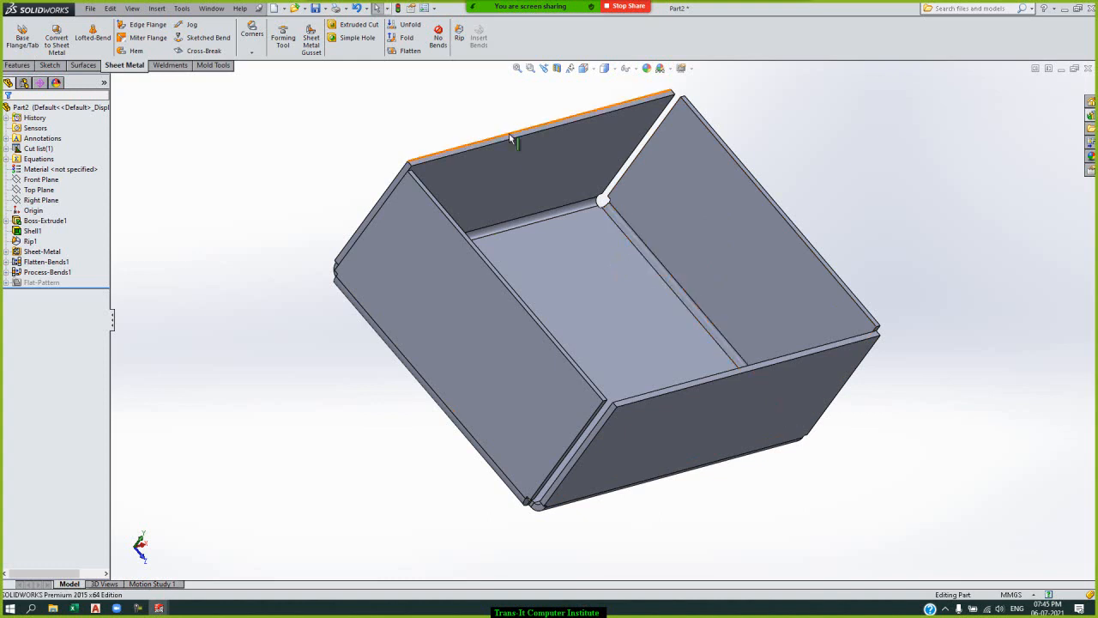
left_click(444, 50)
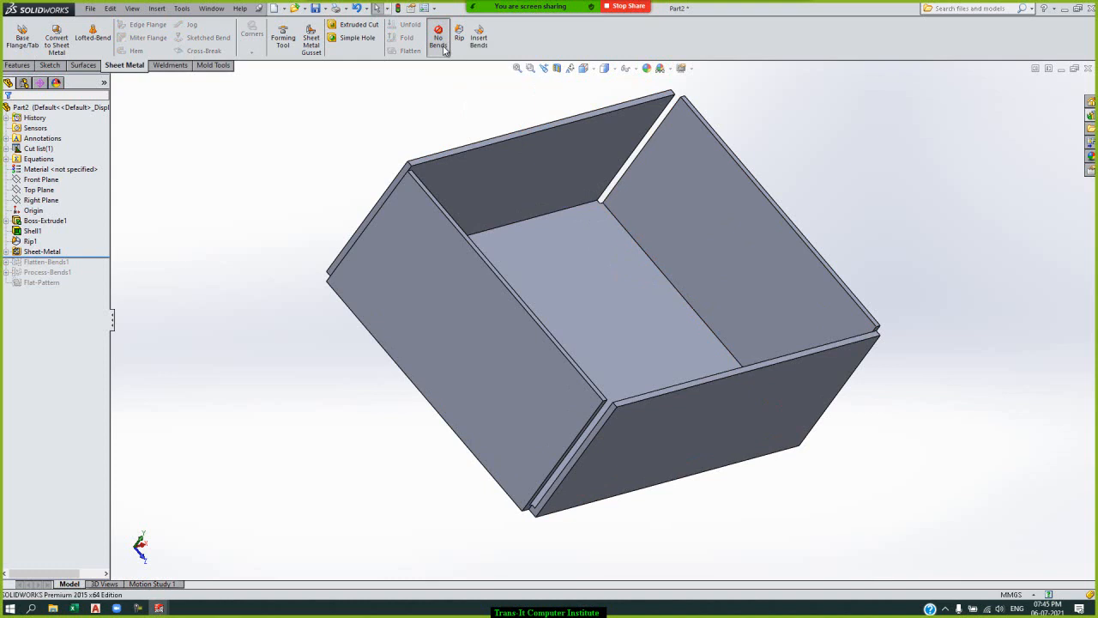
left_click(17, 253)
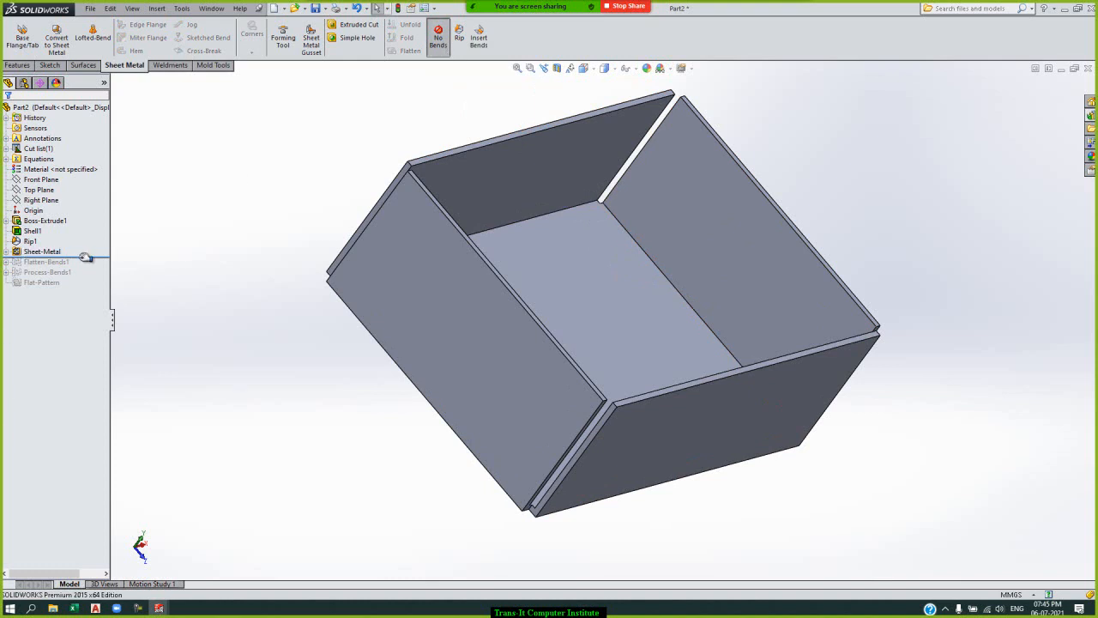
left_click_drag(85, 257, 81, 289)
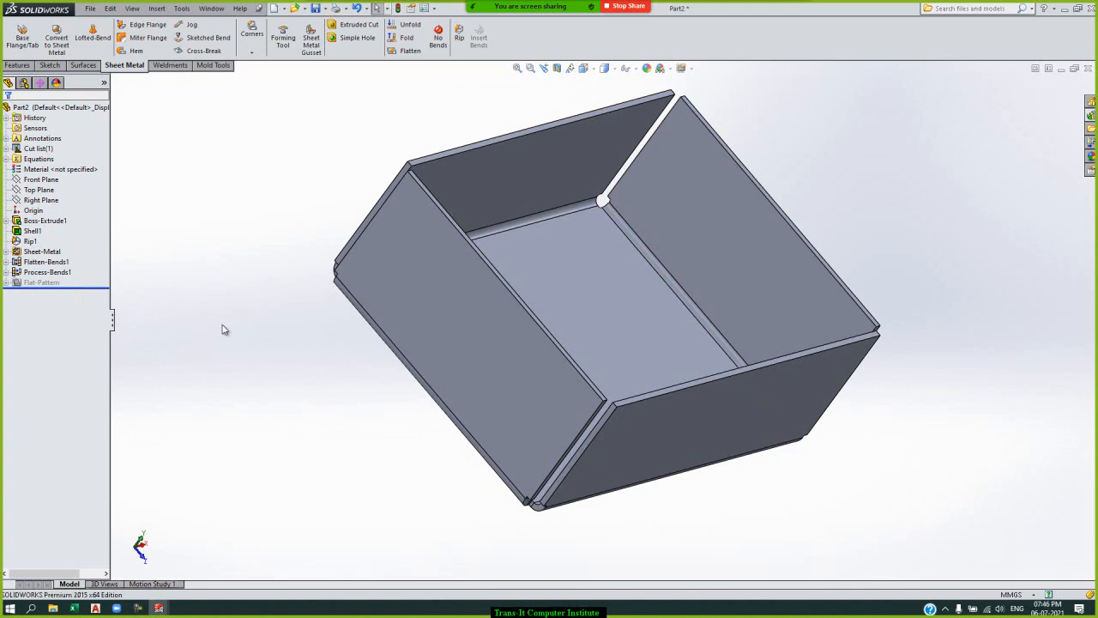
key("Up")
key("Up")
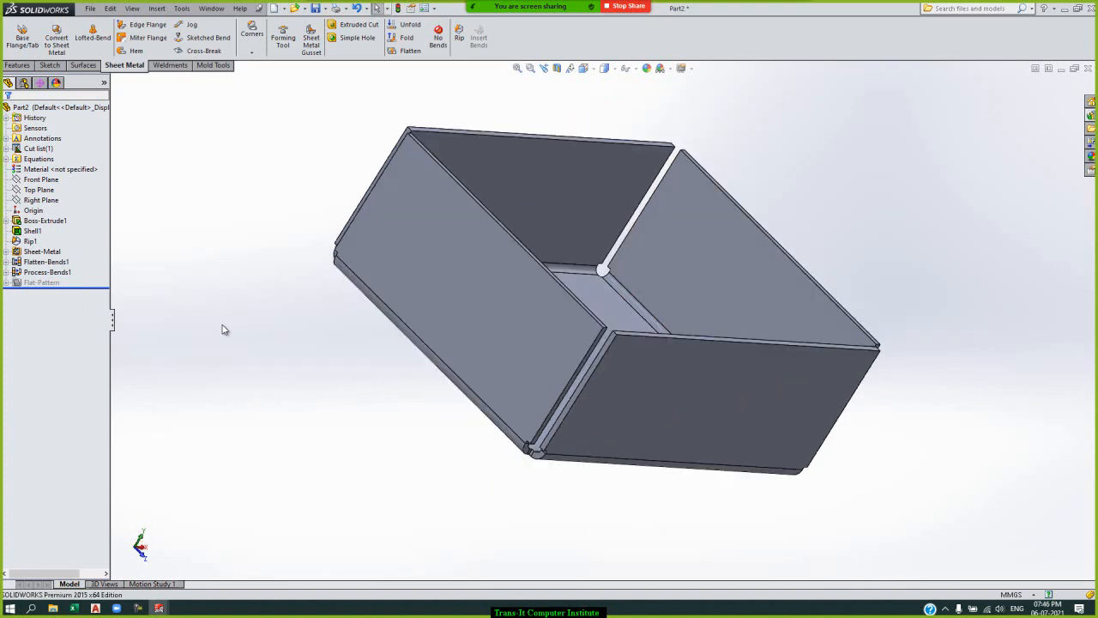